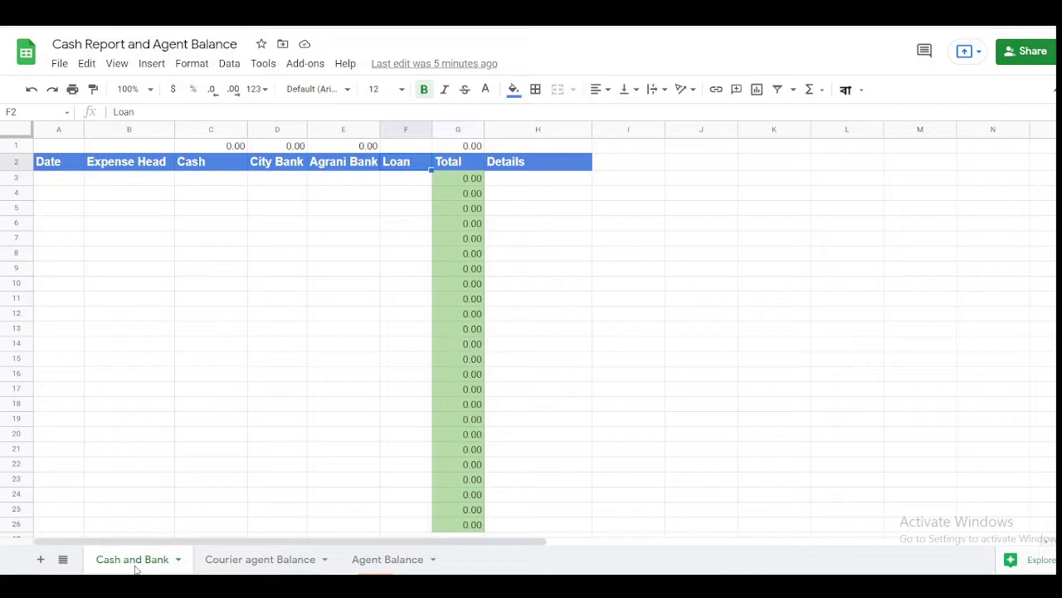
- Switch to the Courier agent Balance sheet with its Date through Net Cash headings
click(285, 285)
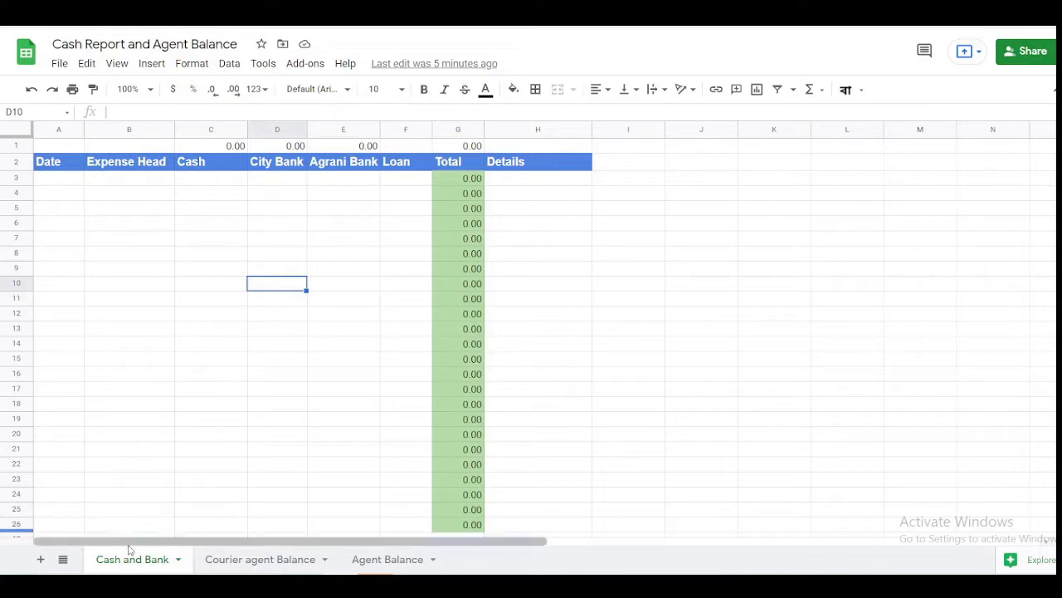
click(257, 566)
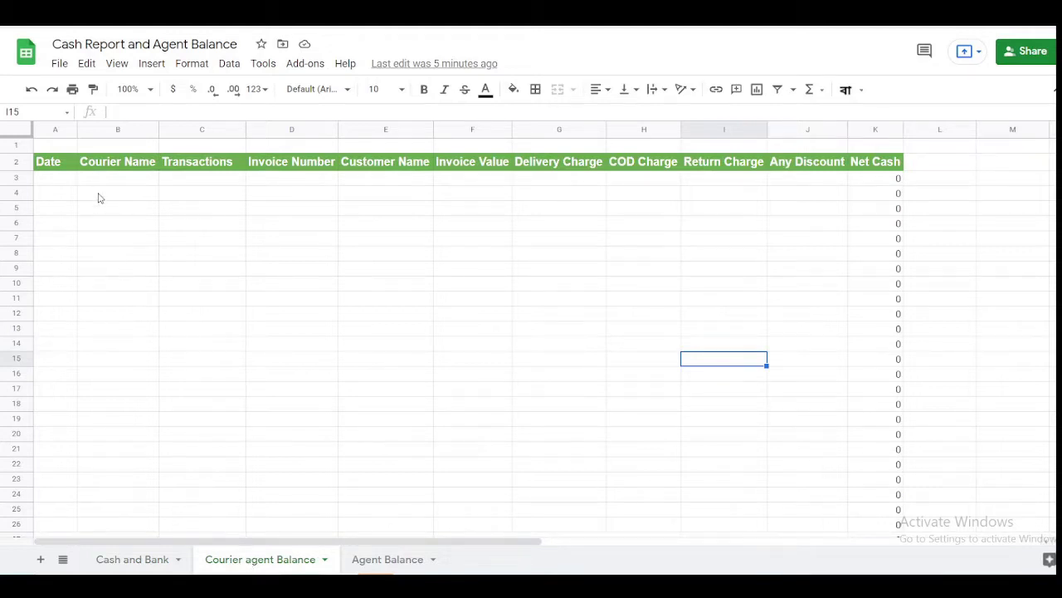
- Review the courier table headings, then open the Agent Balance pivot table sheet
click(66, 166)
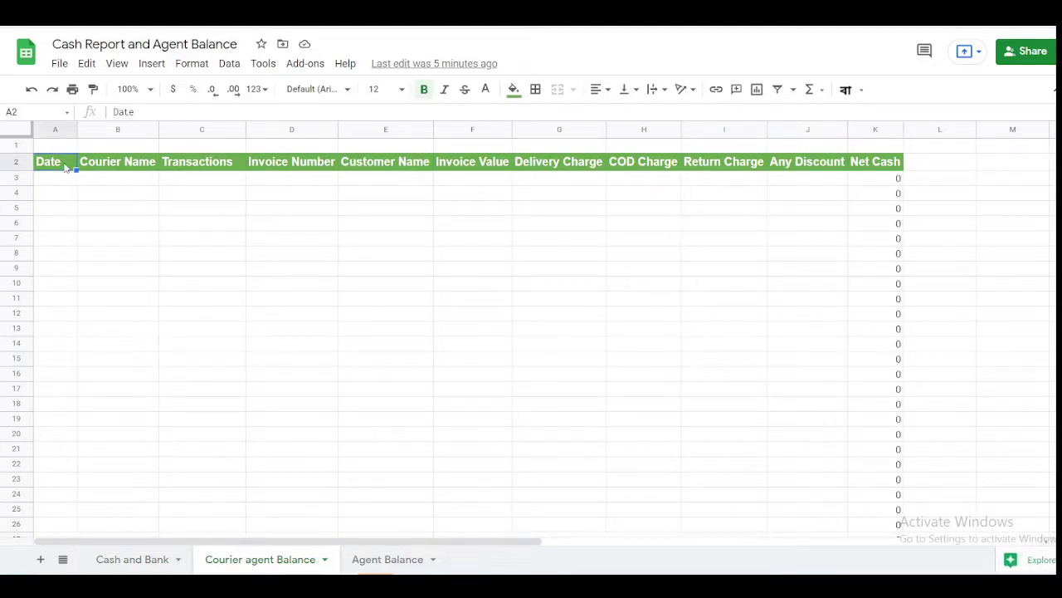
key(Right)
key(Right)
key(Right)
key(Right)
key(Right)
key(Right)
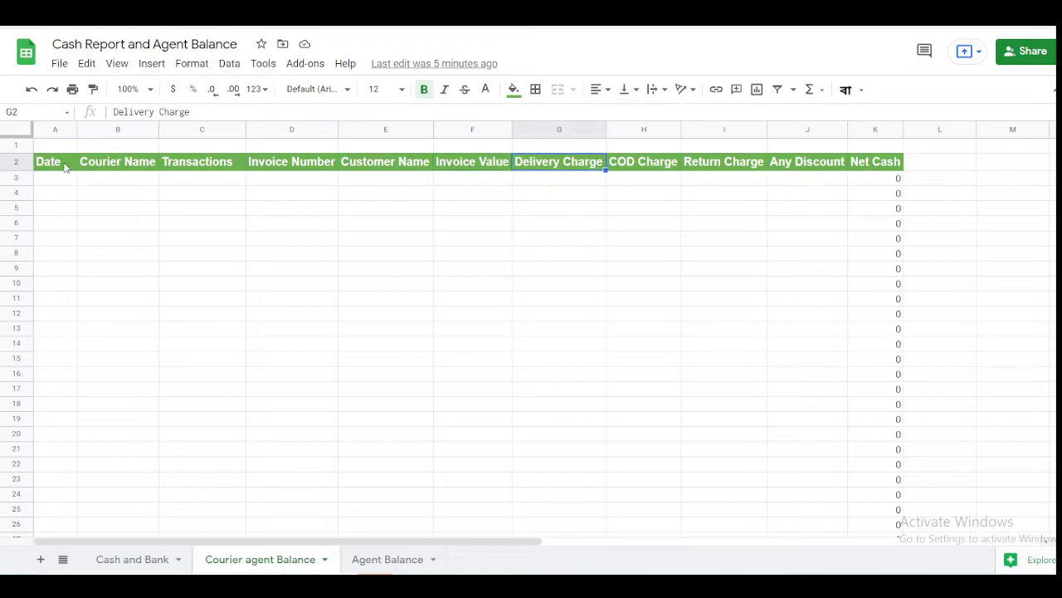
key(Right)
key(Right)
key(Right)
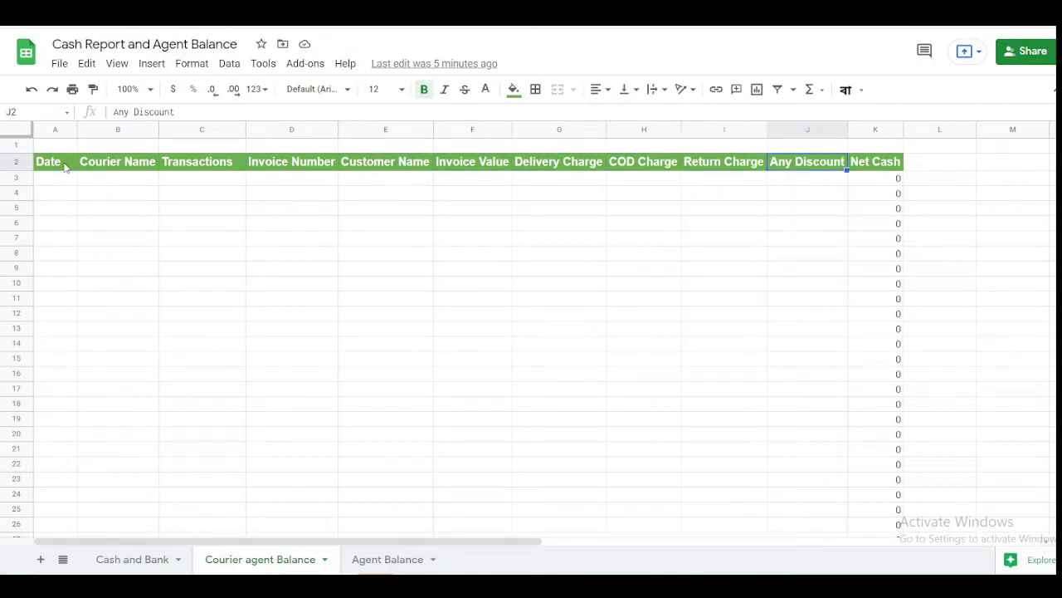
key(Left)
key(Left)
key(Left)
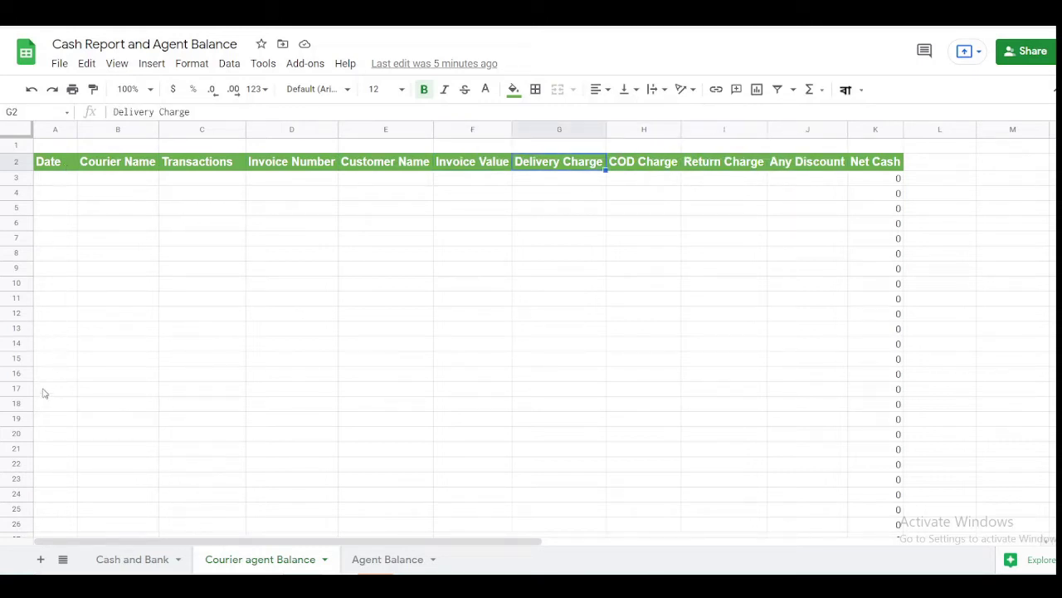
click(391, 567)
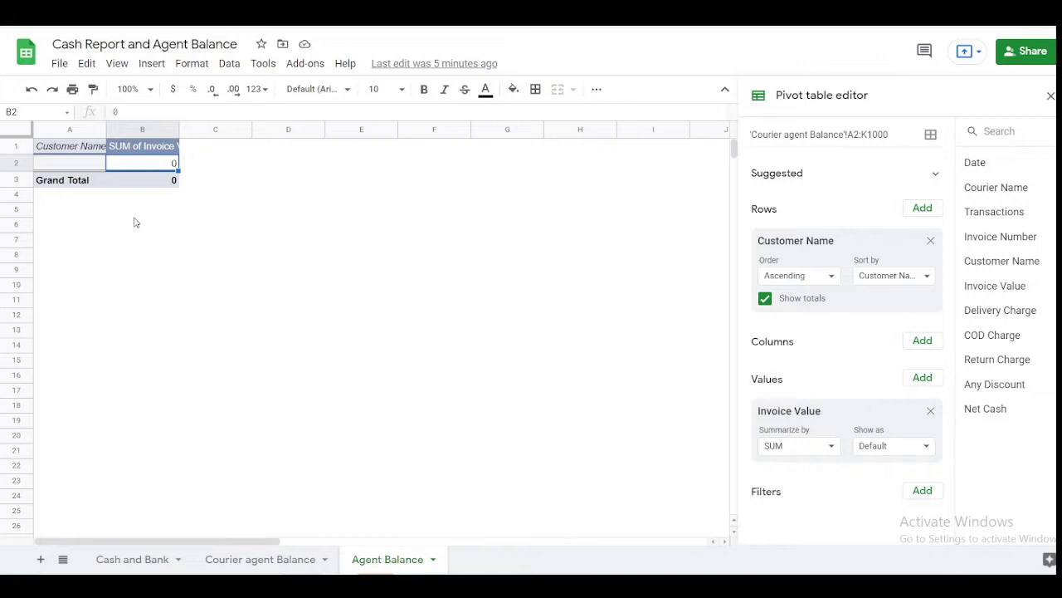
- Remove Customer Name and Invoice Value from the pivot table, then return to Cash and Bank
click(930, 241)
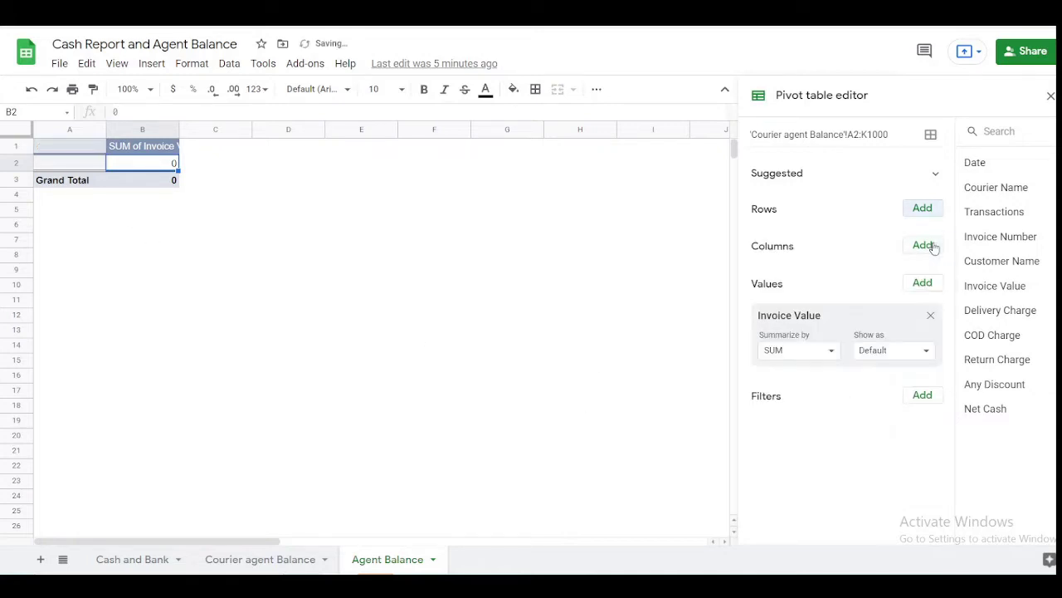
click(930, 315)
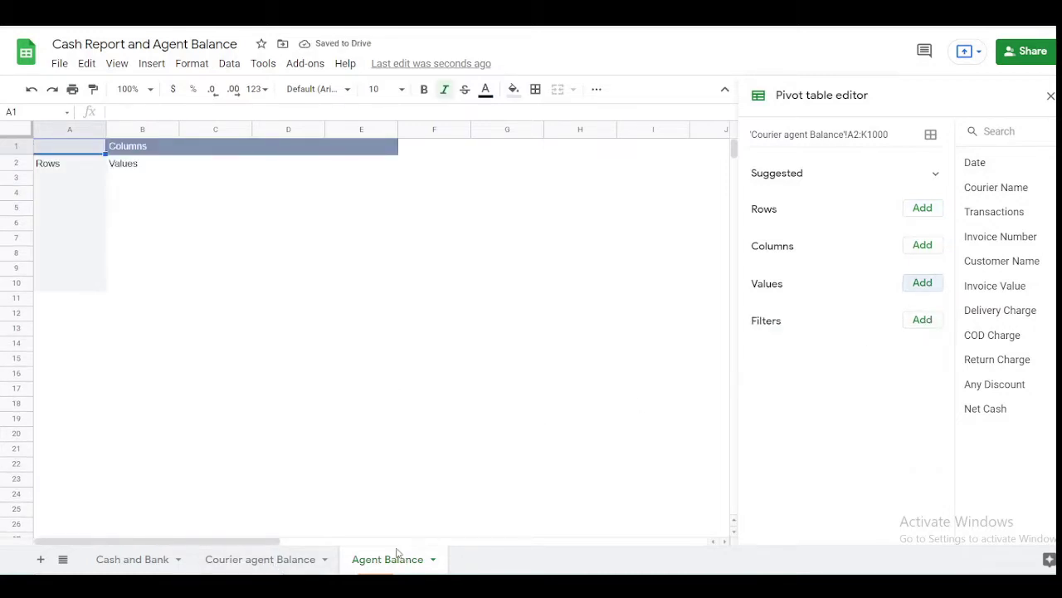
click(109, 561)
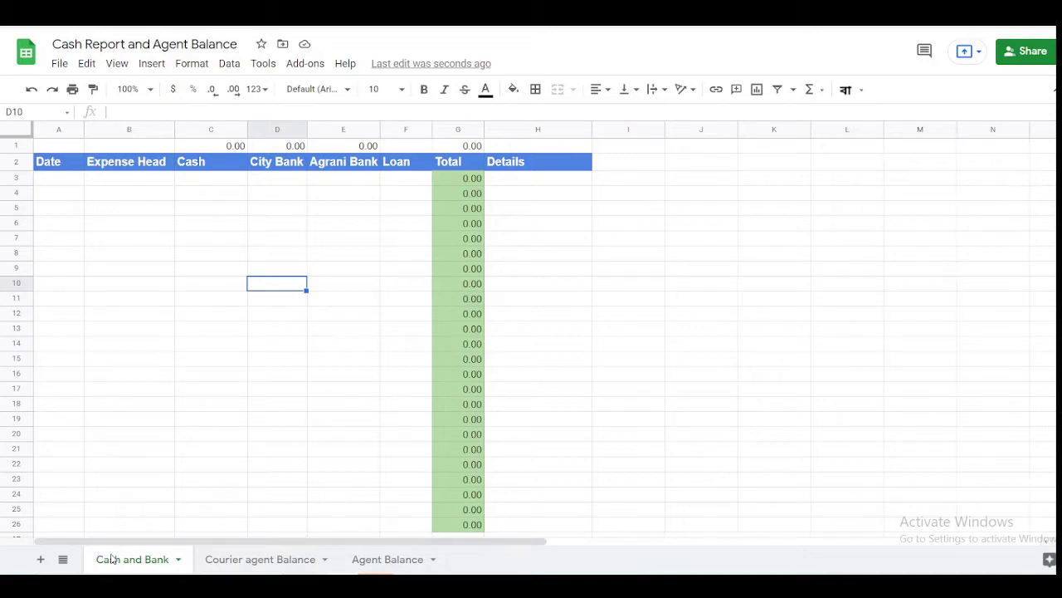
- Start row 3 with date 16-10-21, head 'Opening Balance' and Cash 15000
click(74, 182)
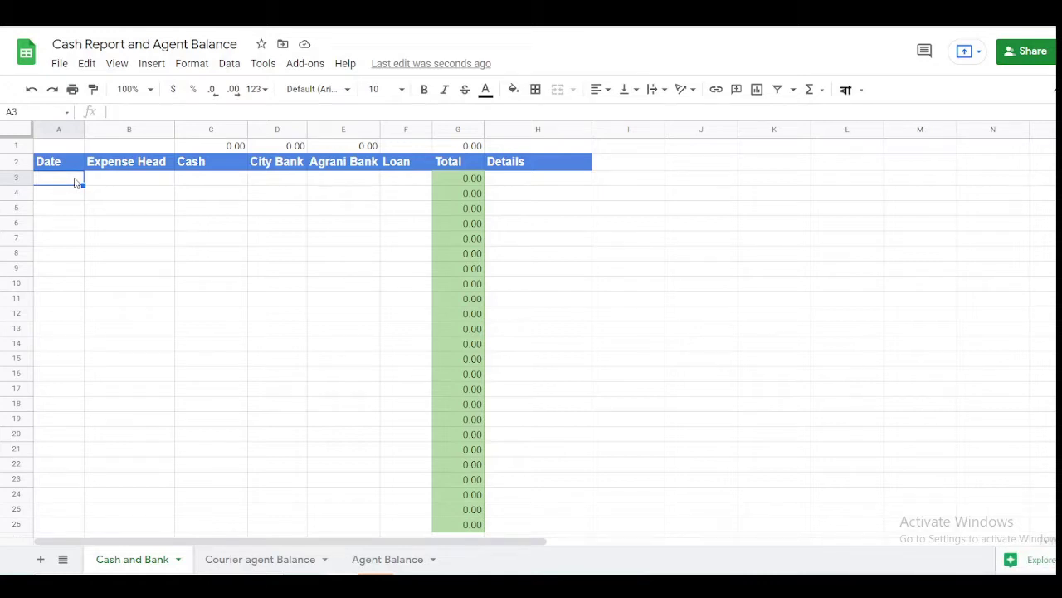
text(16-10-21)
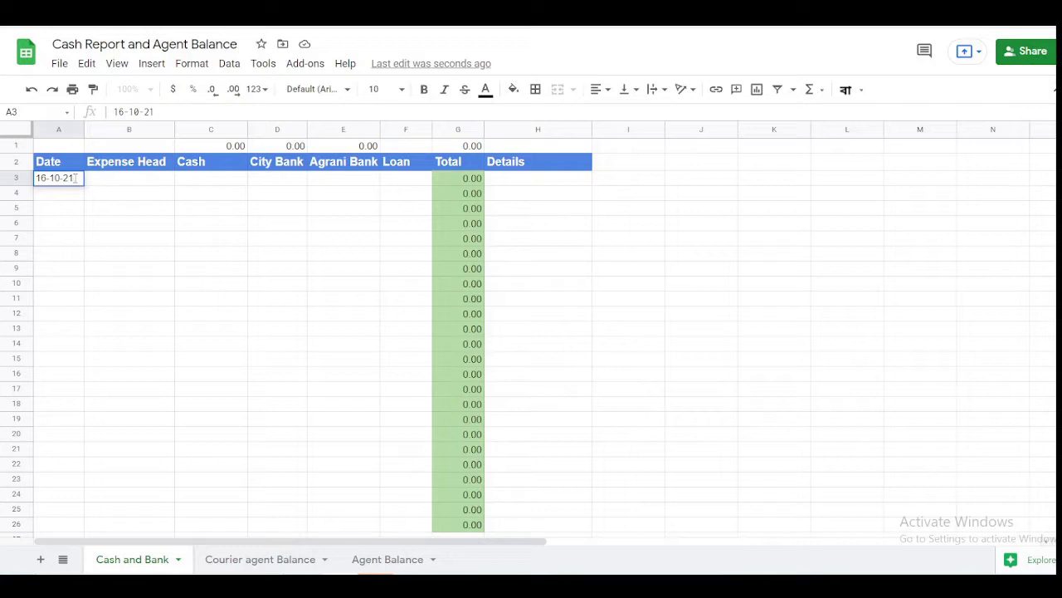
key(Tab)
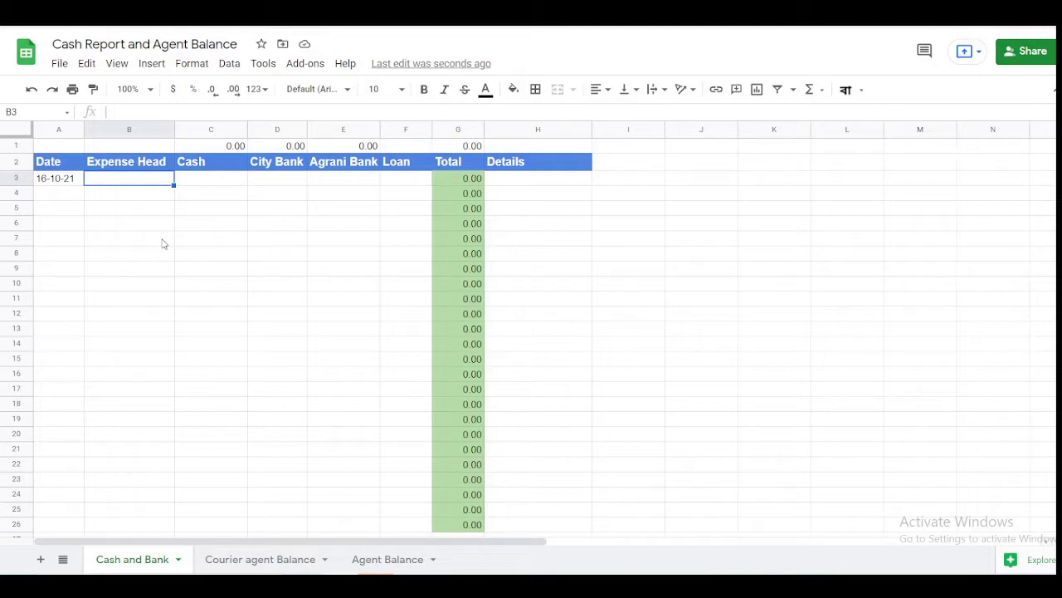
text(Opening Bala)
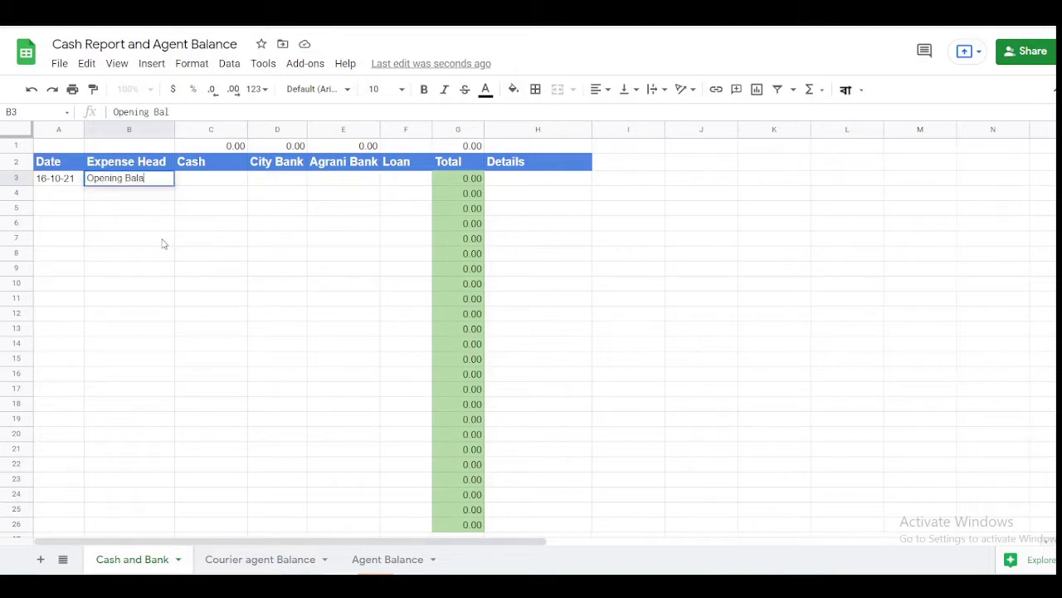
text(nce)
key(Tab)
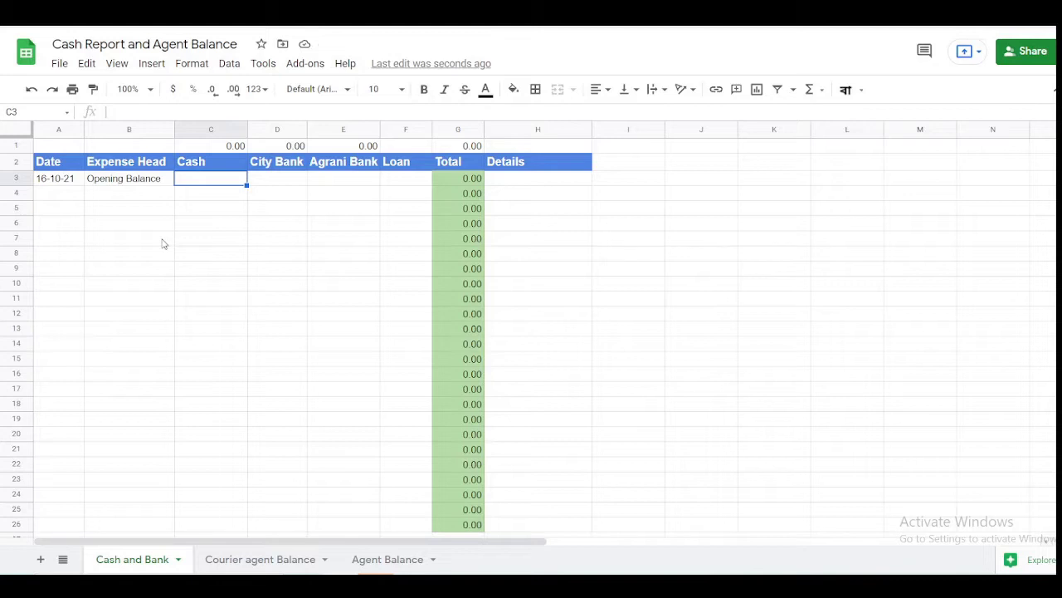
text(15000)
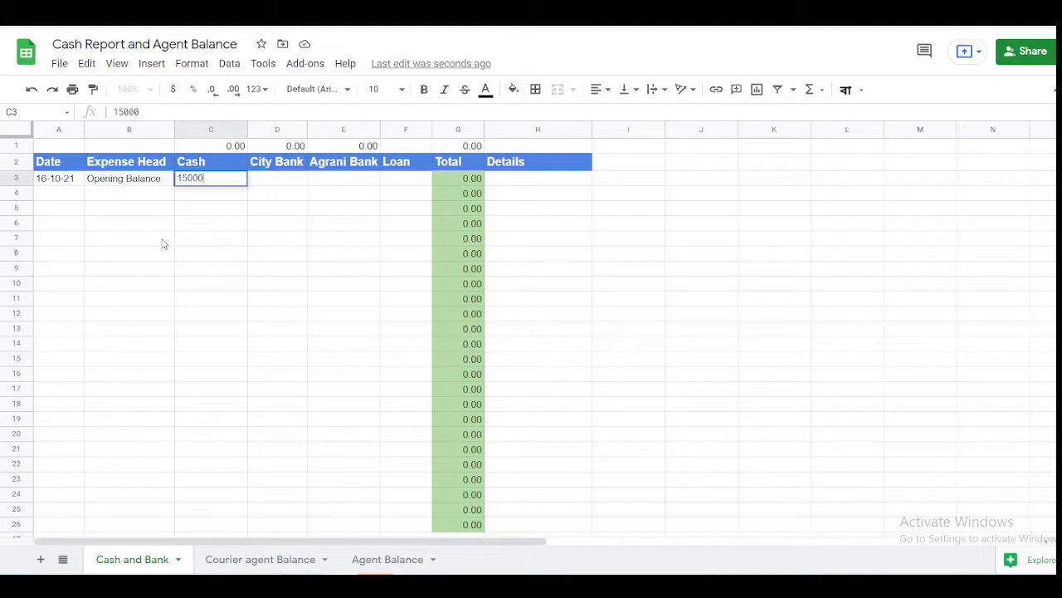
key(Tab)
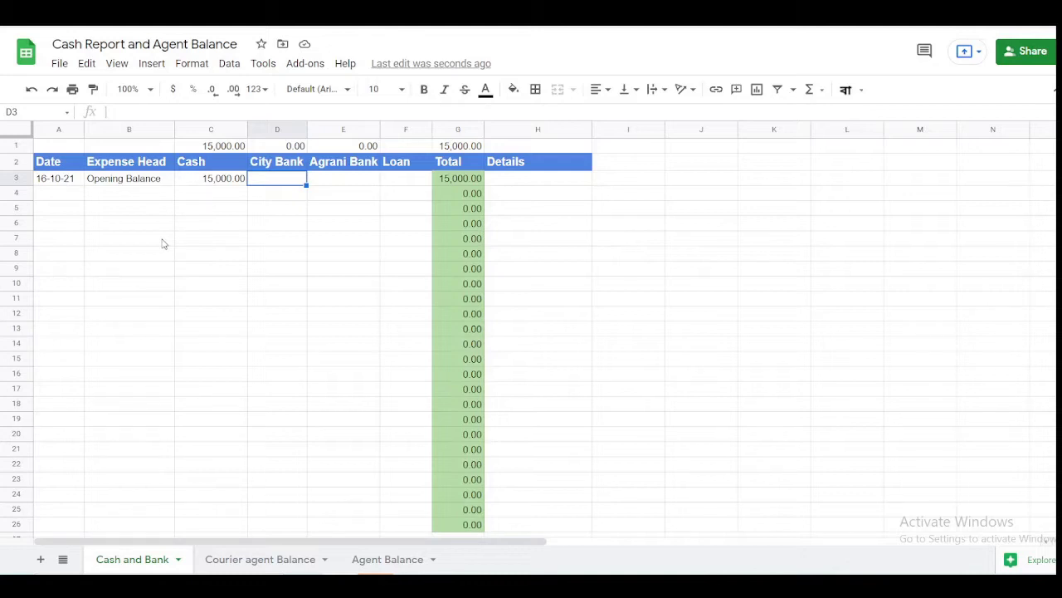
- Enter City Bank 0, Agrani Bank 10000 and Loan 0, then check the 25,000.00 total
key(Right)
key(Right)
key(Right)
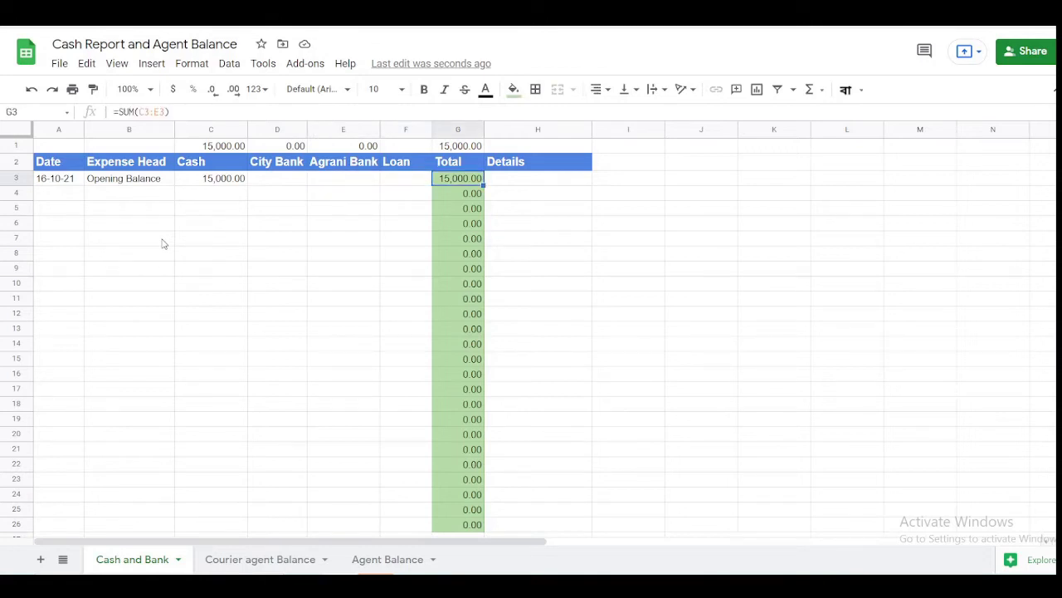
key(Left)
key(Left)
key(Left)
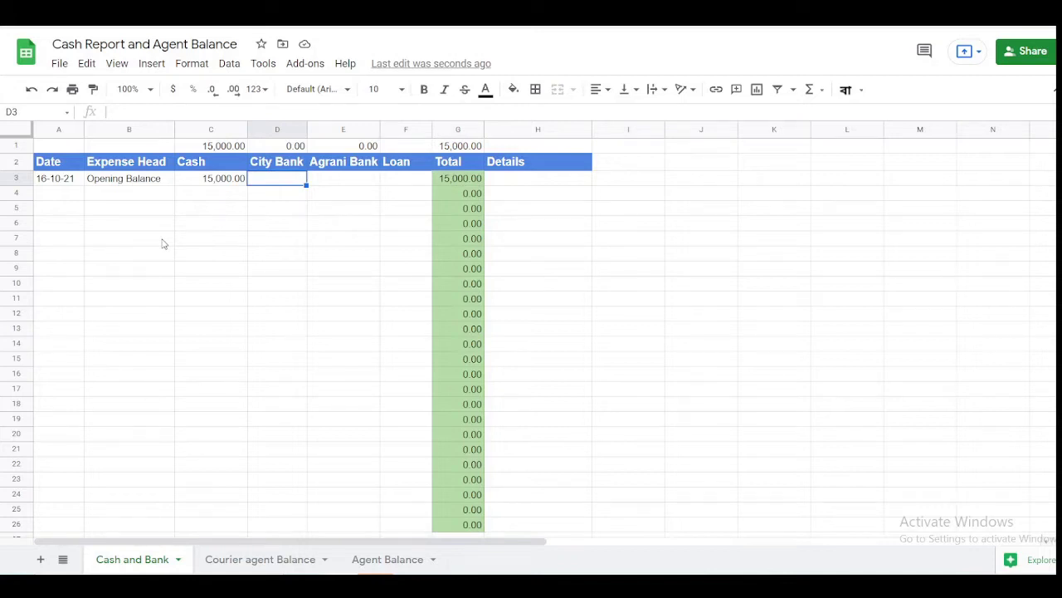
text(0)
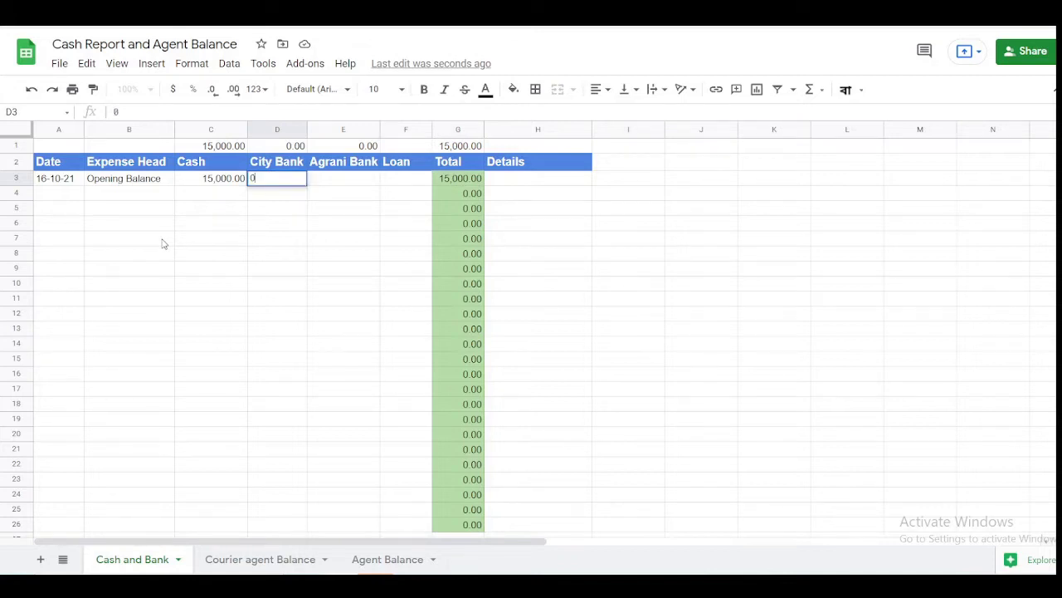
key(Tab)
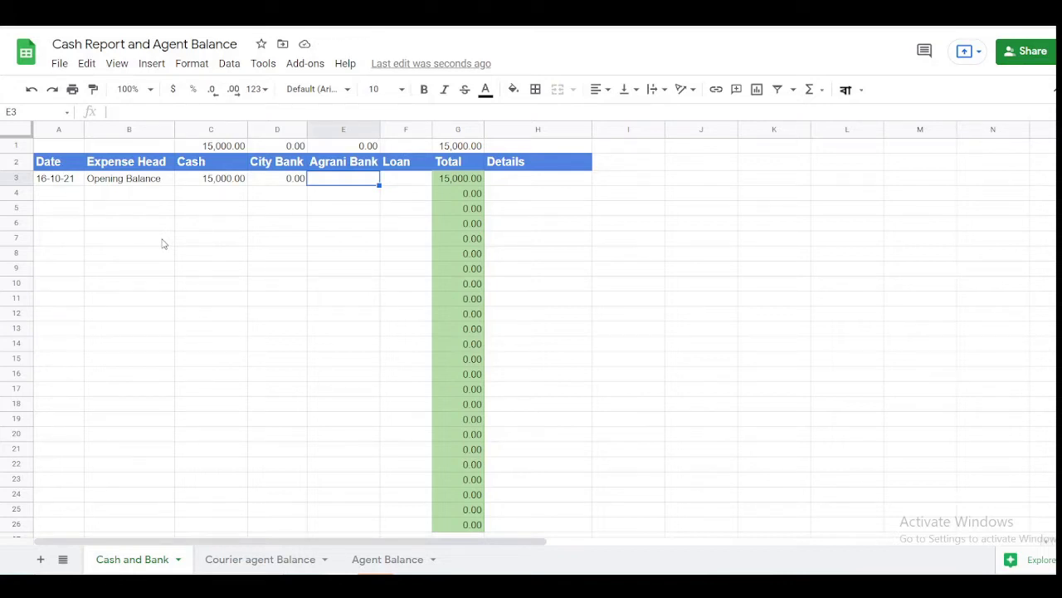
text(10)
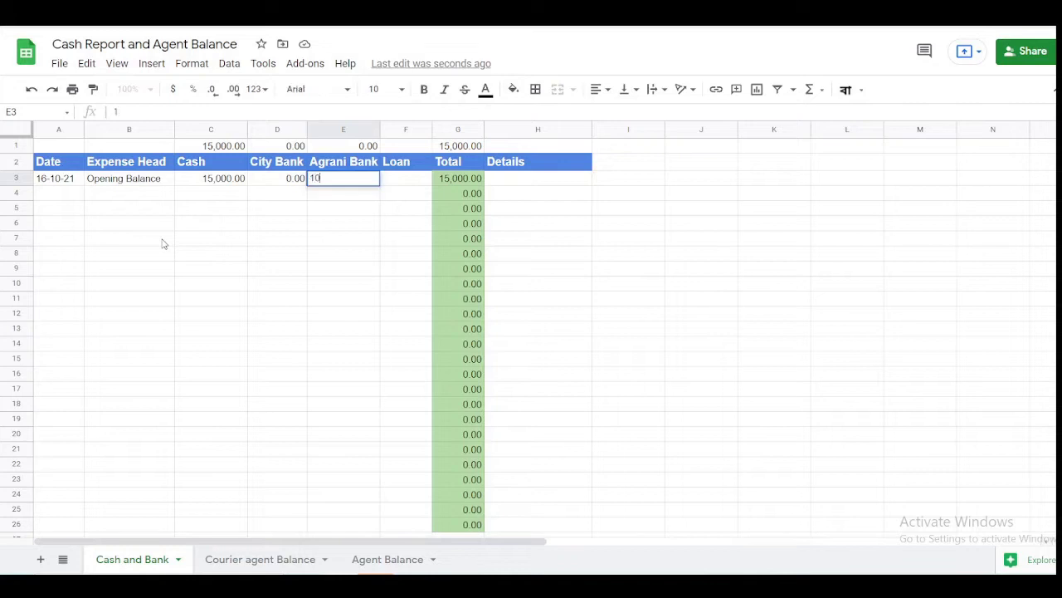
text(000)
key(Tab)
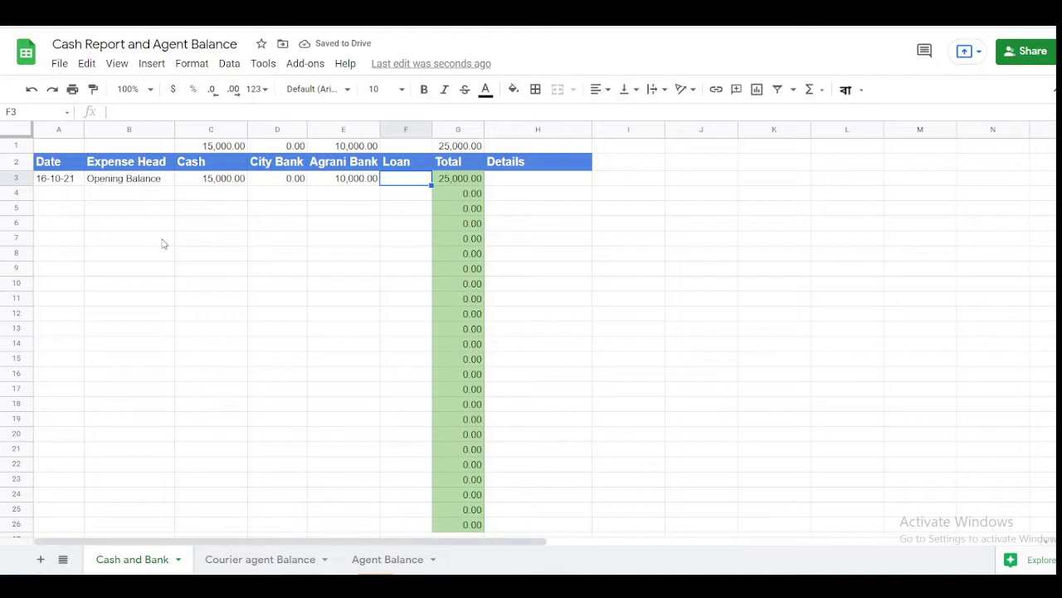
text(0)
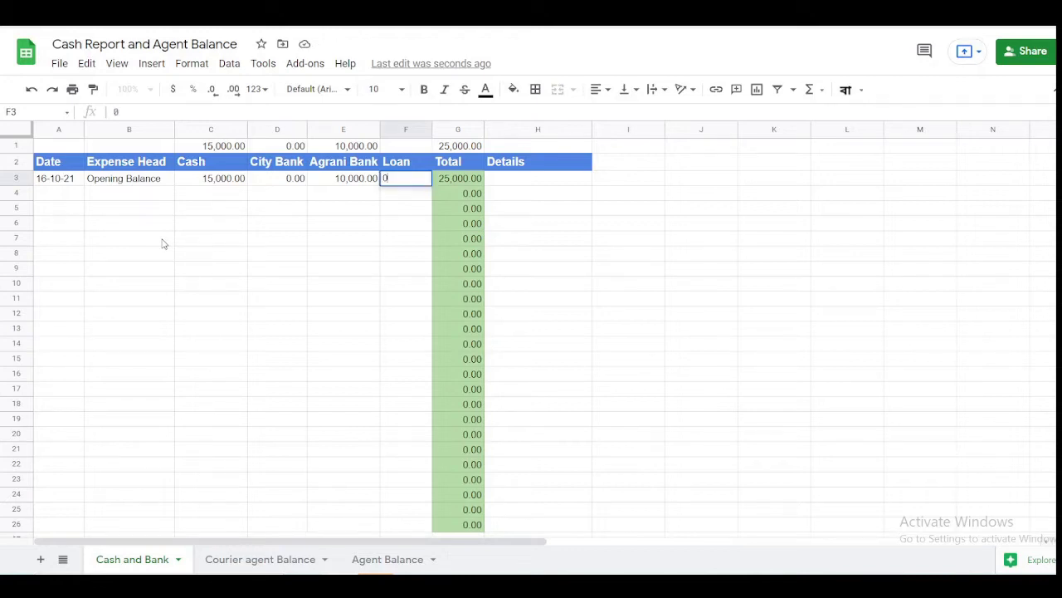
key(Return)
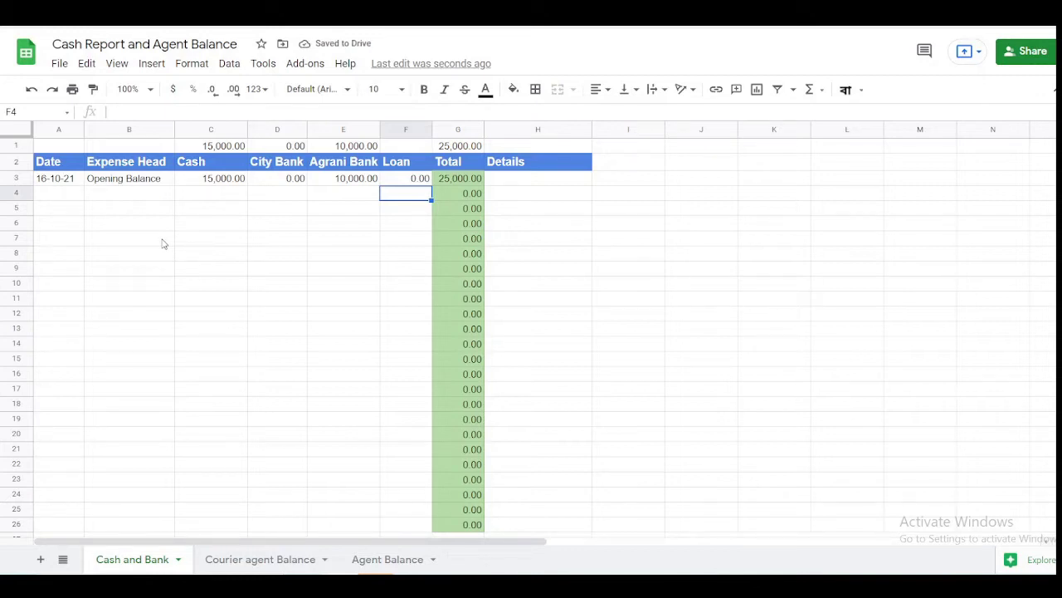
key(Up)
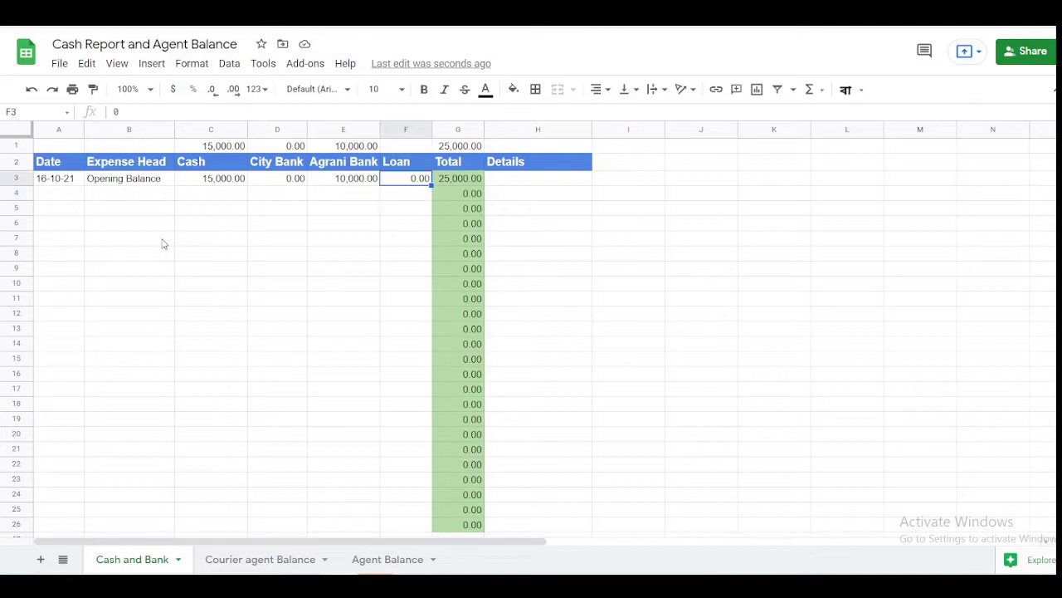
key(Right)
key(Up)
key(Up)
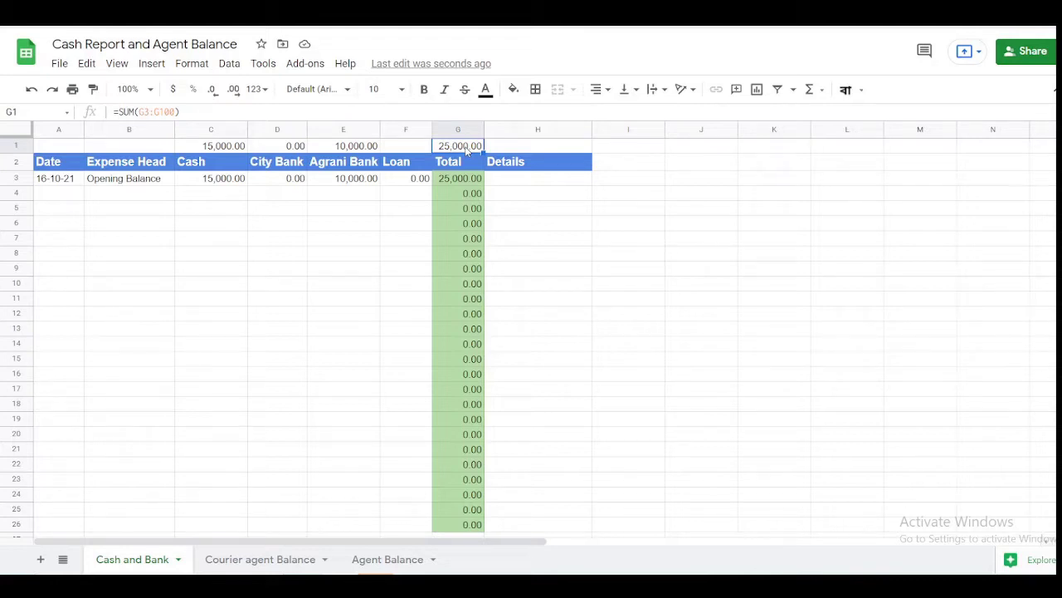
- Add 'Starting Balance' as the Details note for the Opening Balance row
key(Down)
key(Down)
key(Down)
key(Up)
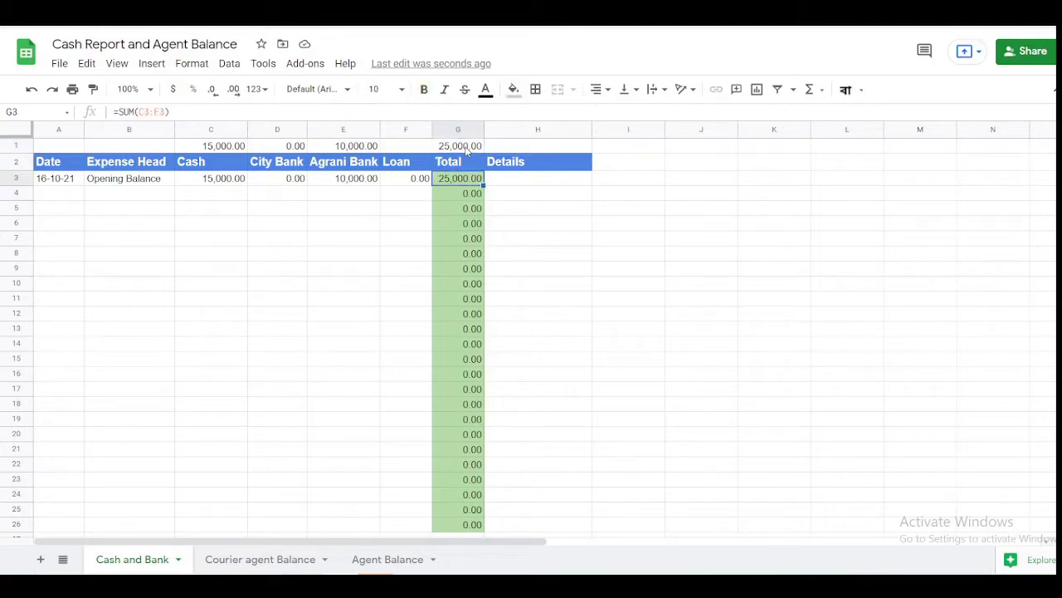
key(Right)
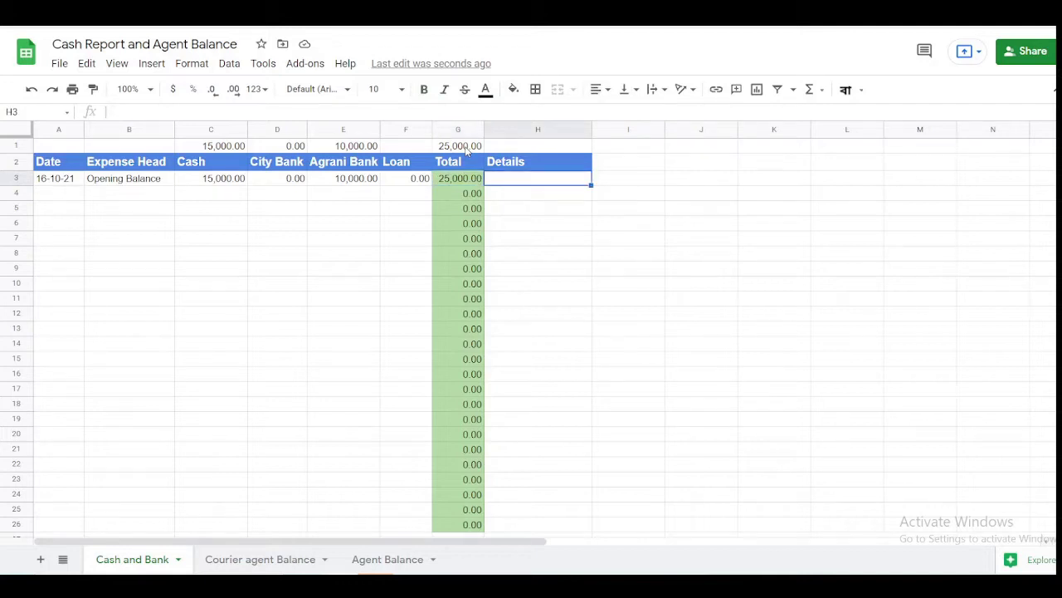
text(Starting)
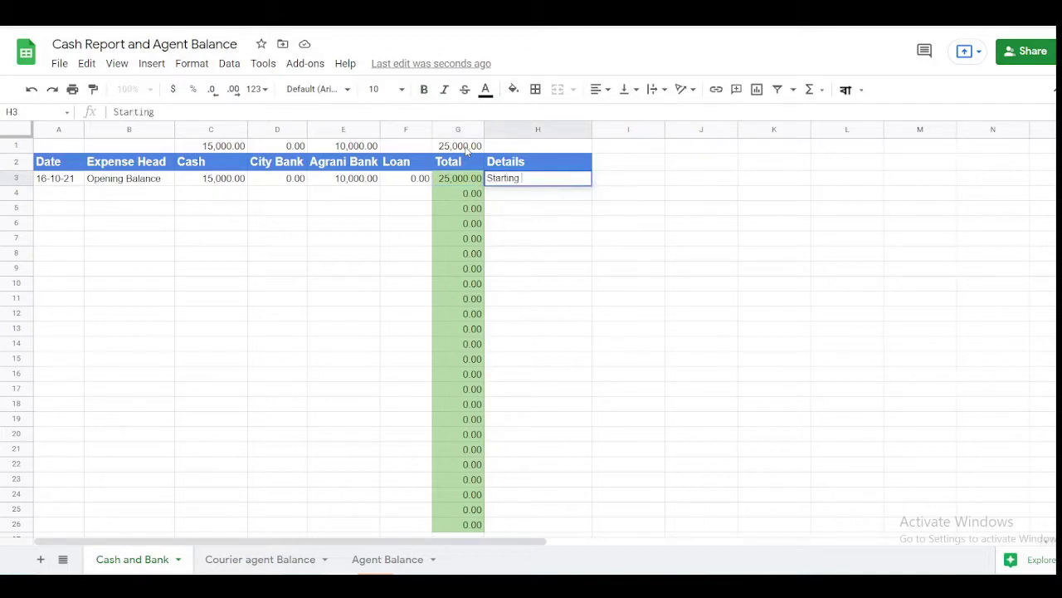
text( Balance)
key(Return)
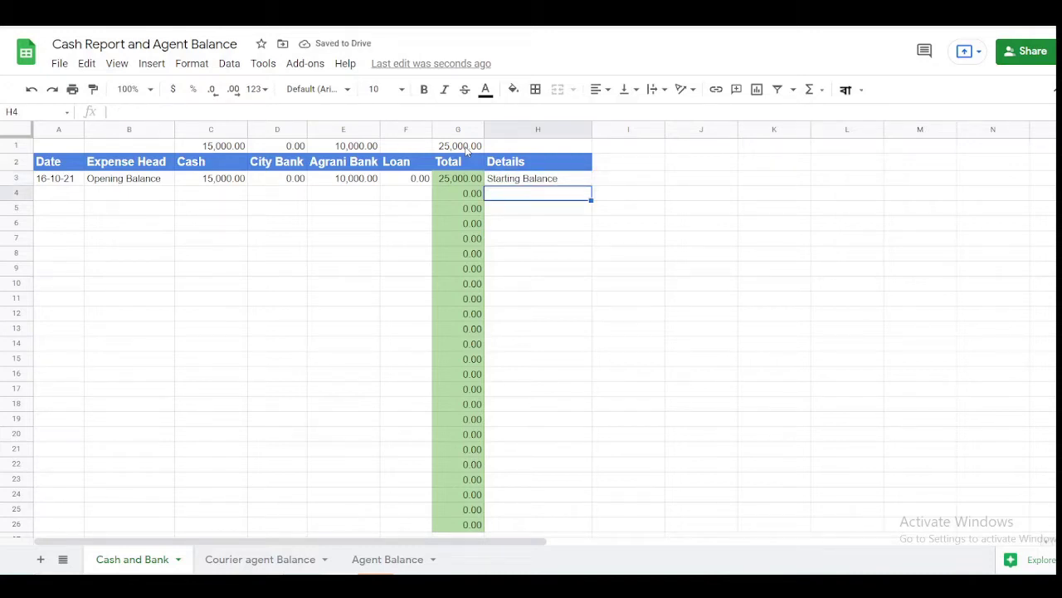
- Copy the date 16-10-21 from A3 into A4 for the new entry
key(Left)
key(Left)
key(Left)
key(Left)
key(Left)
key(Left)
key(Left)
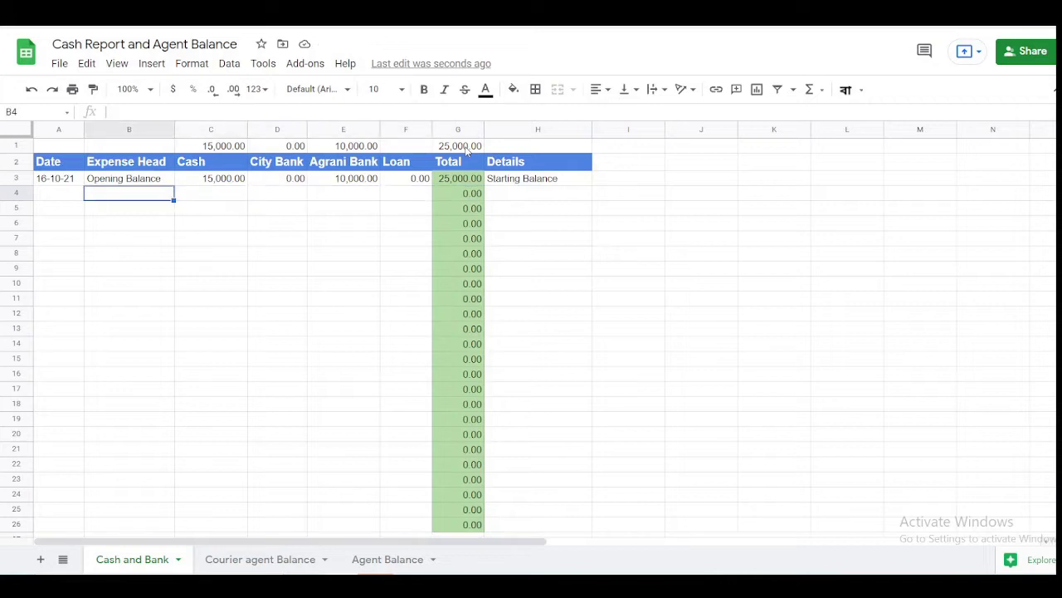
key(Up)
key(ctrl+c)
key(Down)
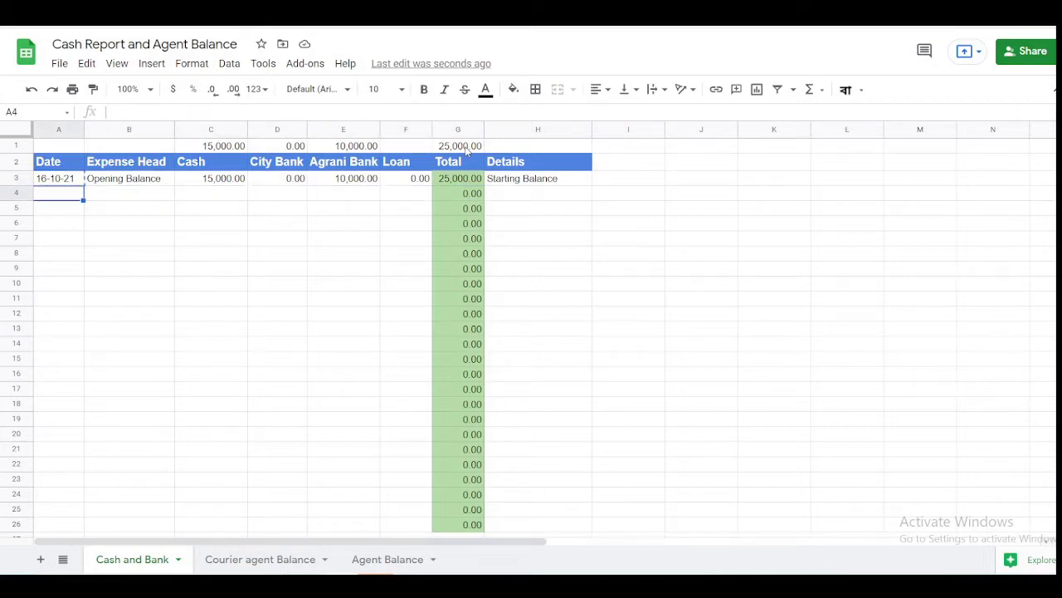
key(ctrl+v)
key(Right)
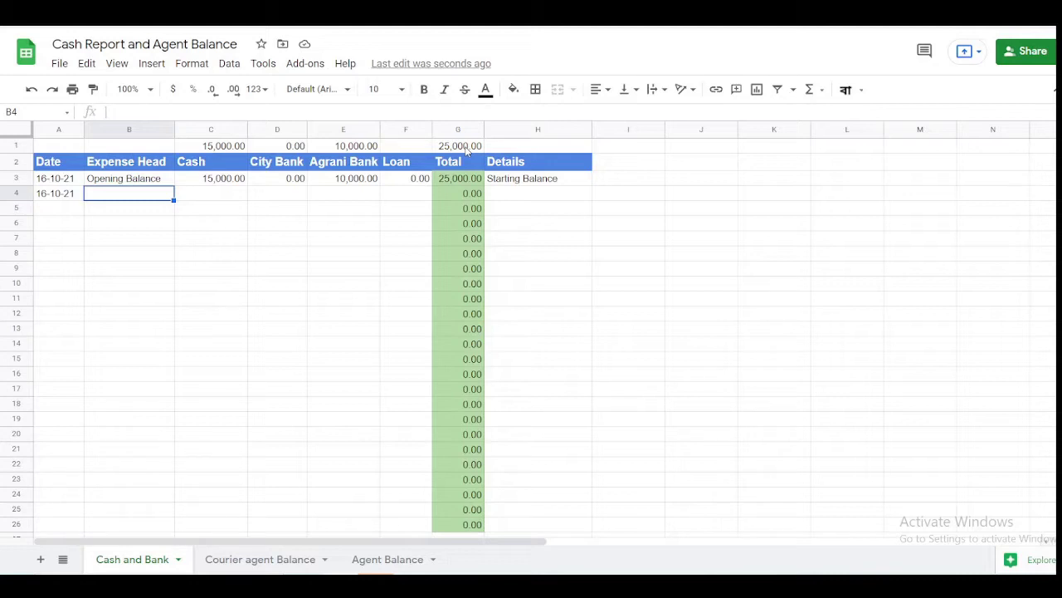
- Enter Redex in row 4 with 50000 under City Bank
text(Re)
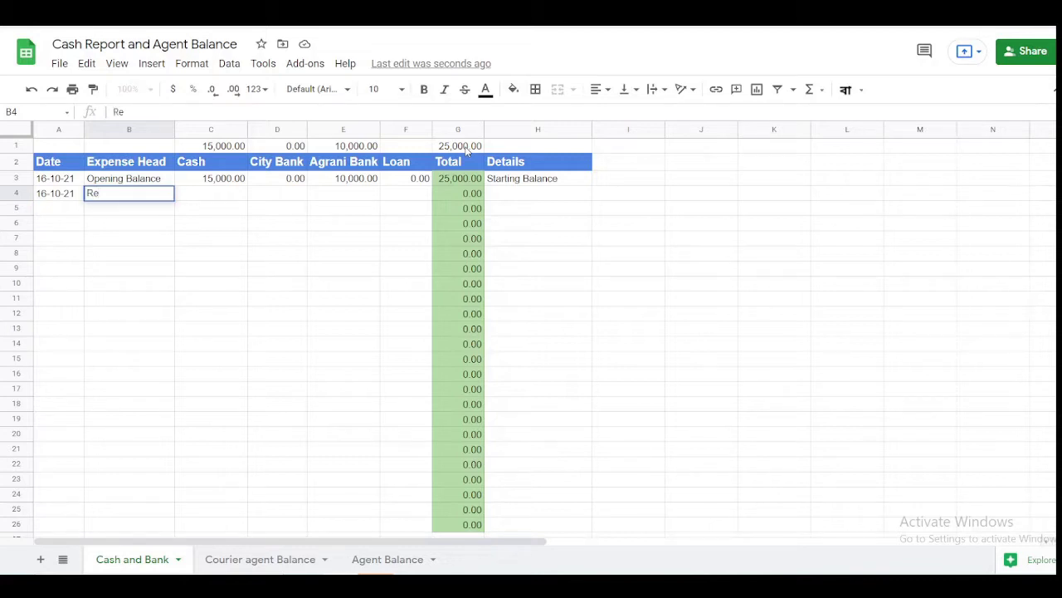
text(dex)
key(Tab)
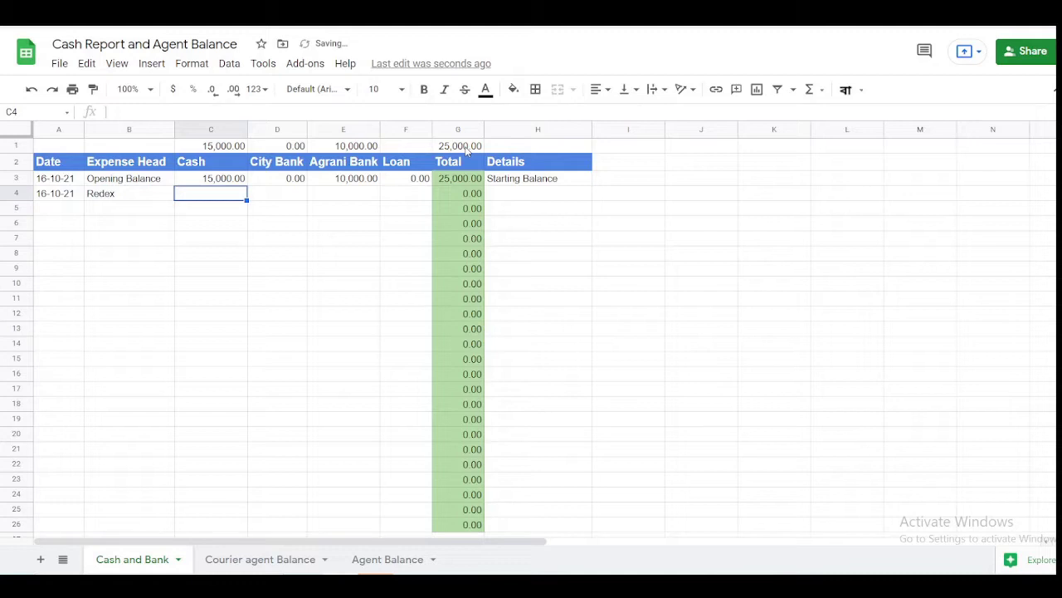
key(Tab)
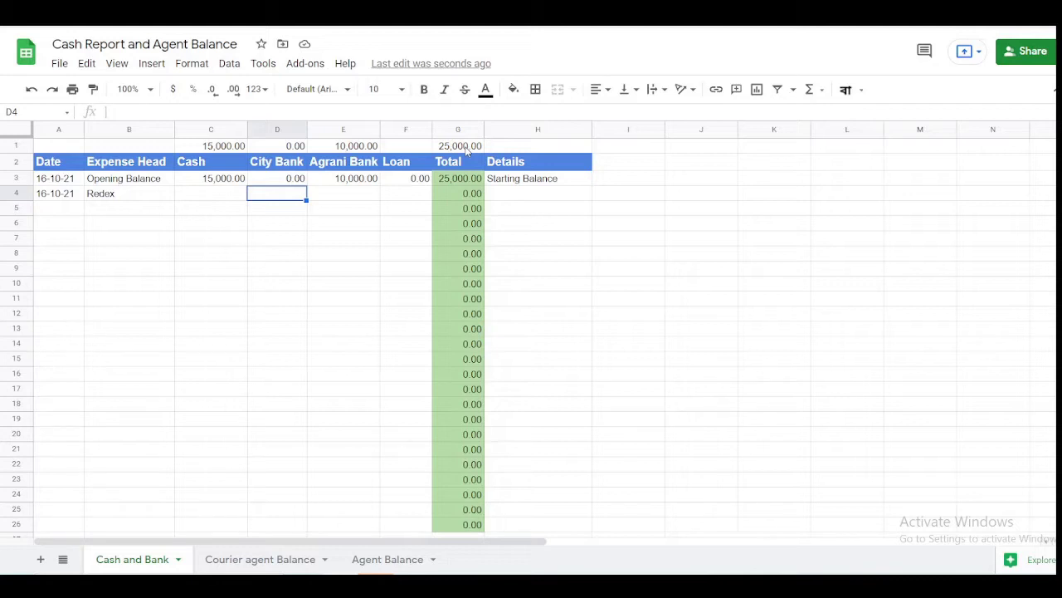
text(50000)
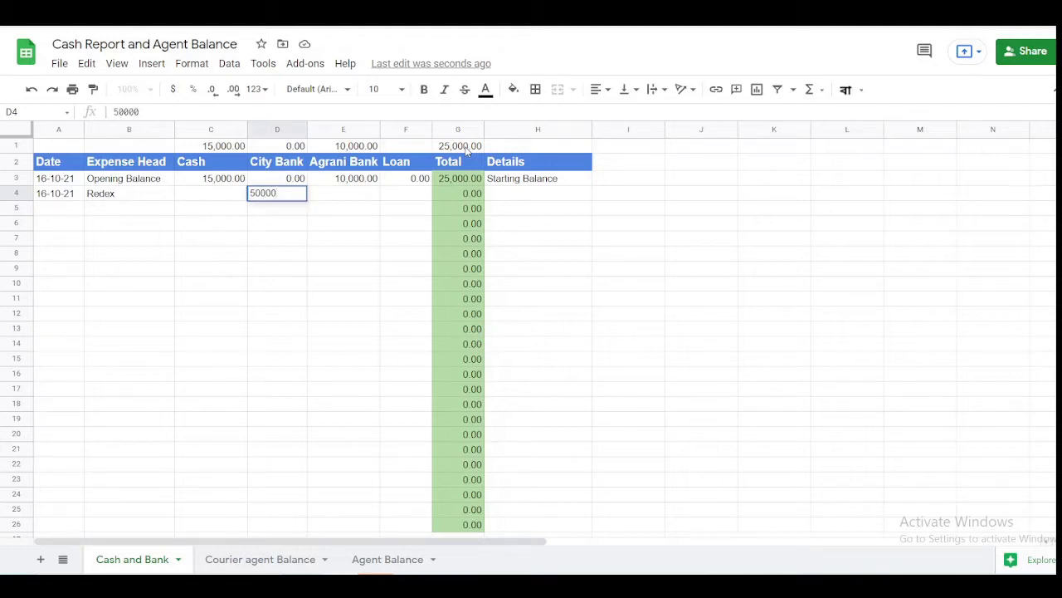
key(Return)
key(Up)
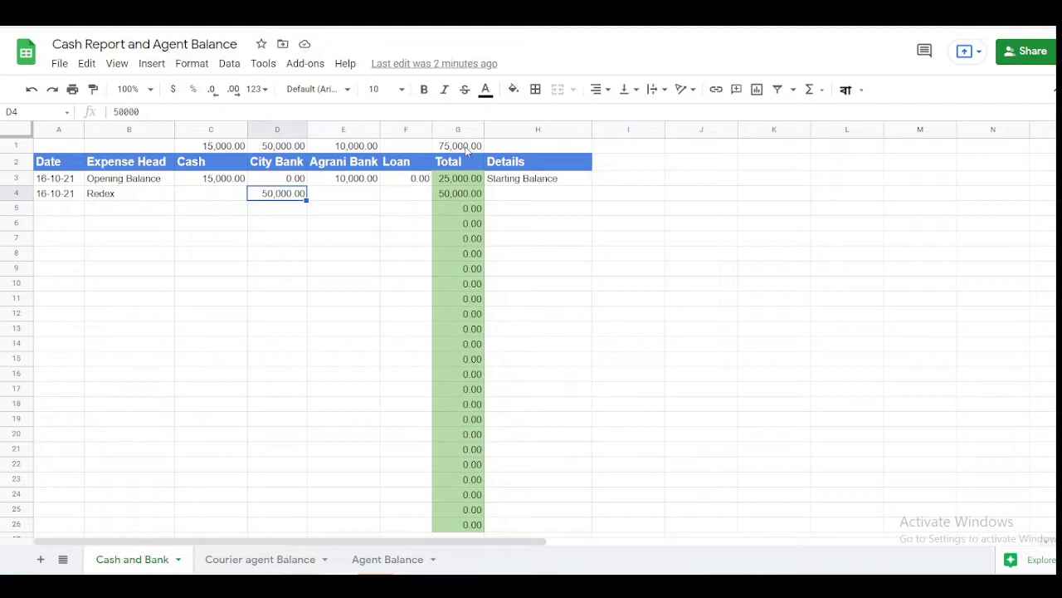
- Type '12 invoice successful delivered' into row 4's Details cell
key(Tab)
key(shift+Tab)
key(Tab)
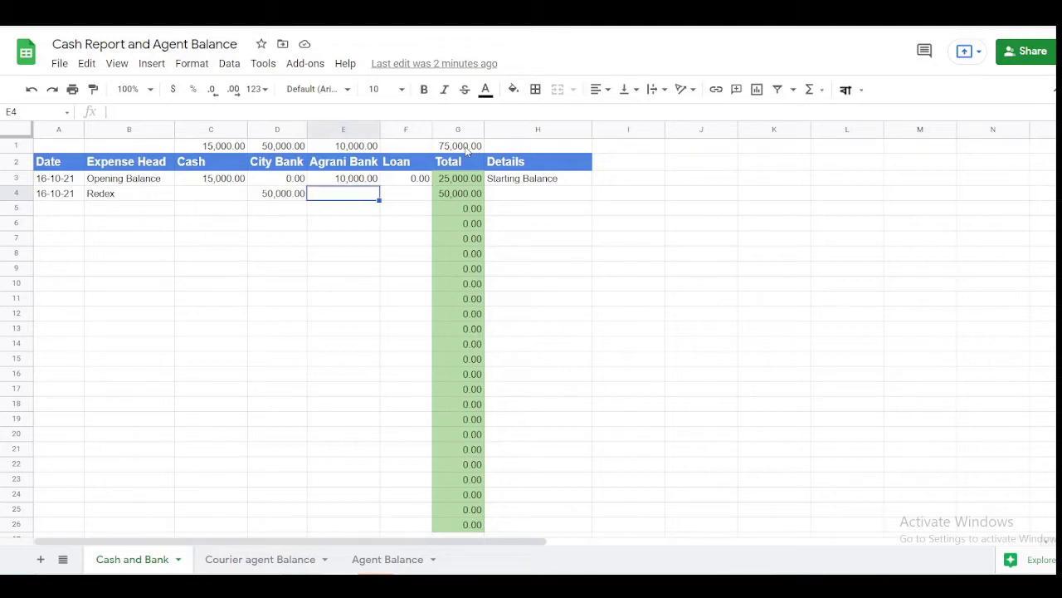
key(Left)
key(Right)
key(Right)
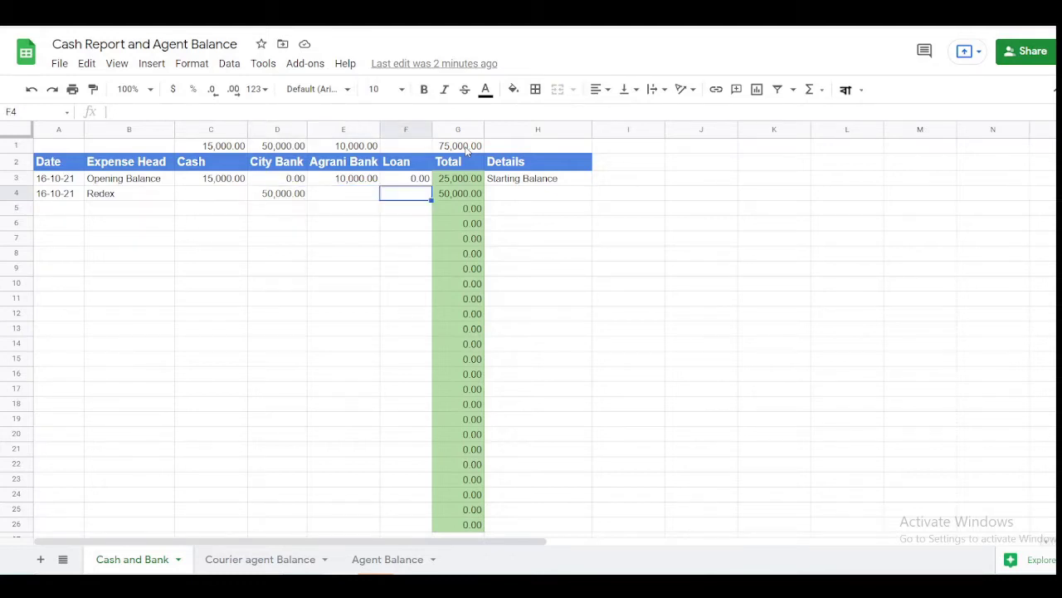
key(Right)
key(Right)
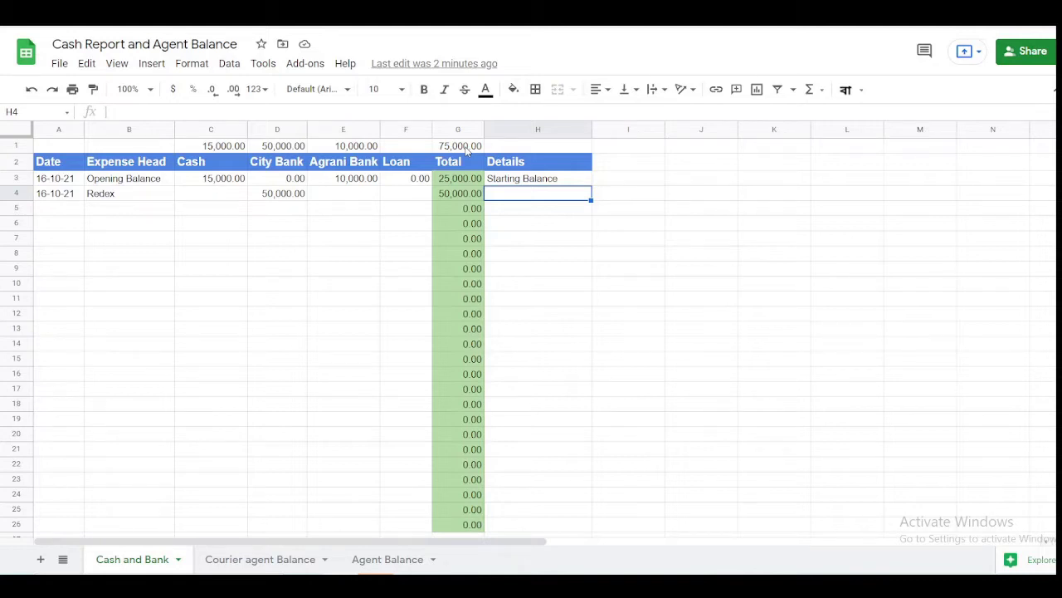
text(12)
key(BackSpace)
key(BackSpace)
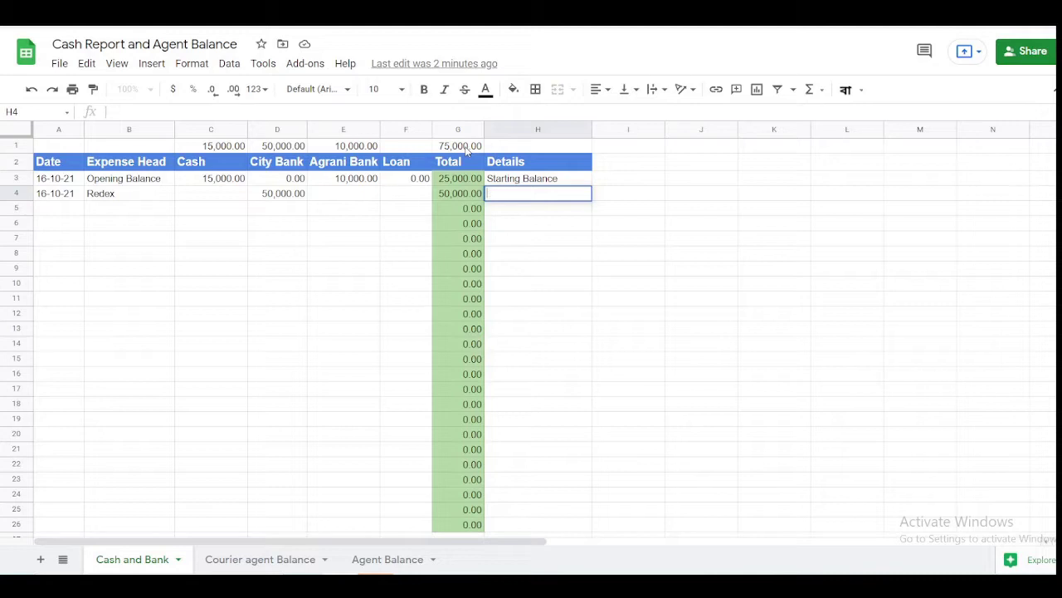
text(12 invoice )
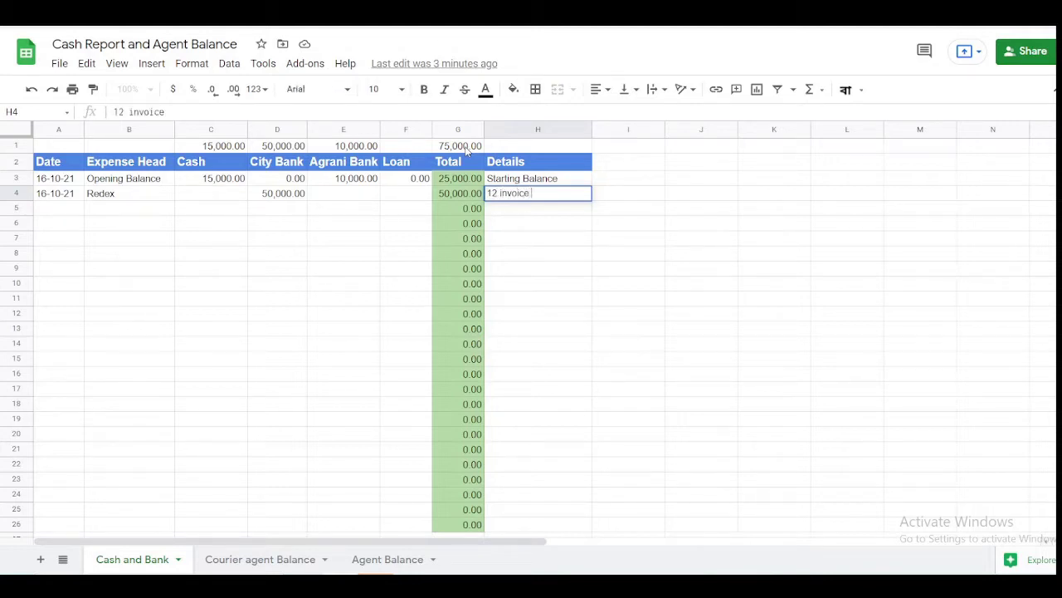
text(successful del)
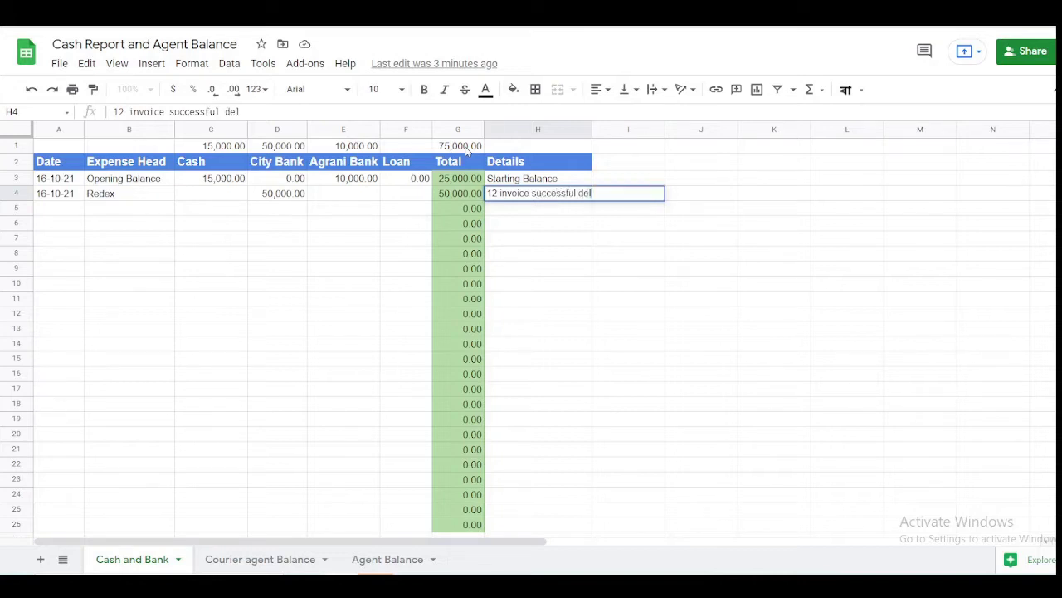
text(ivered)
- Append ', 20 order cancel charge' to the Redex row's details and commit it
key(Return)
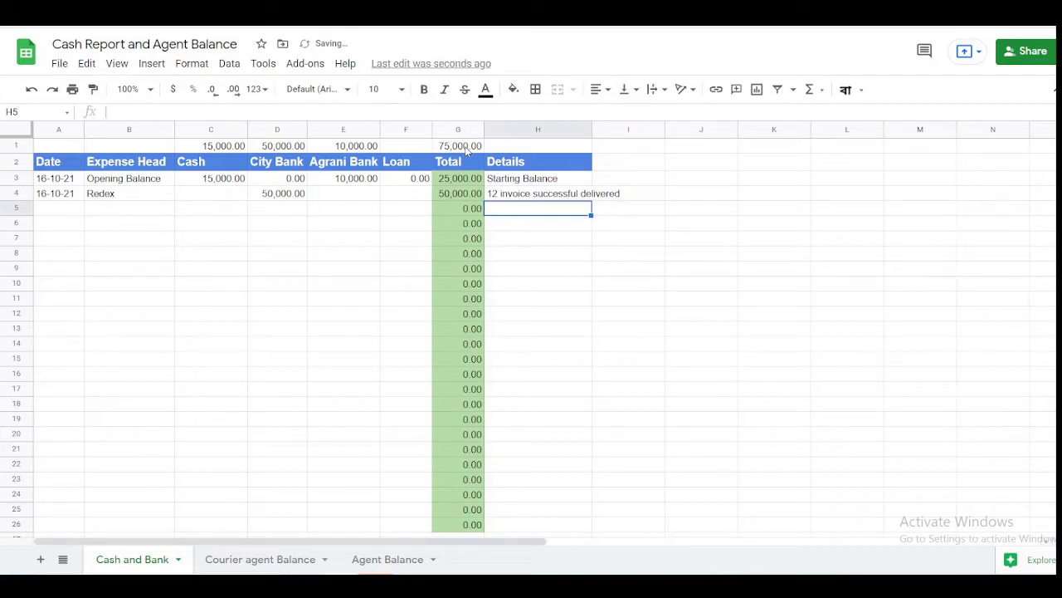
key(Up)
key(Up)
key(Down)
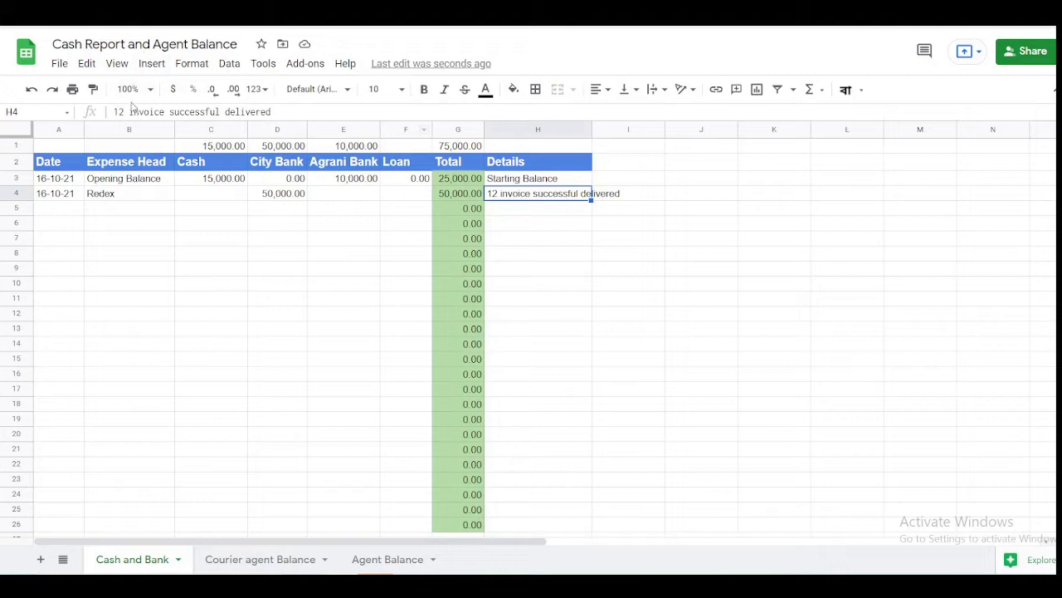
click(285, 111)
text(, )
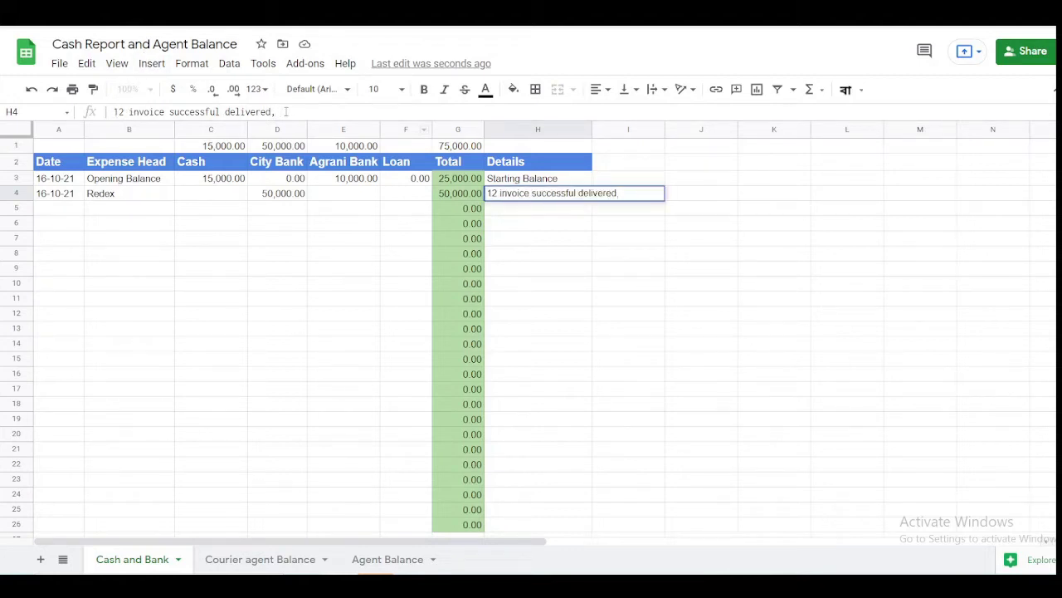
text(20 order cancel cha)
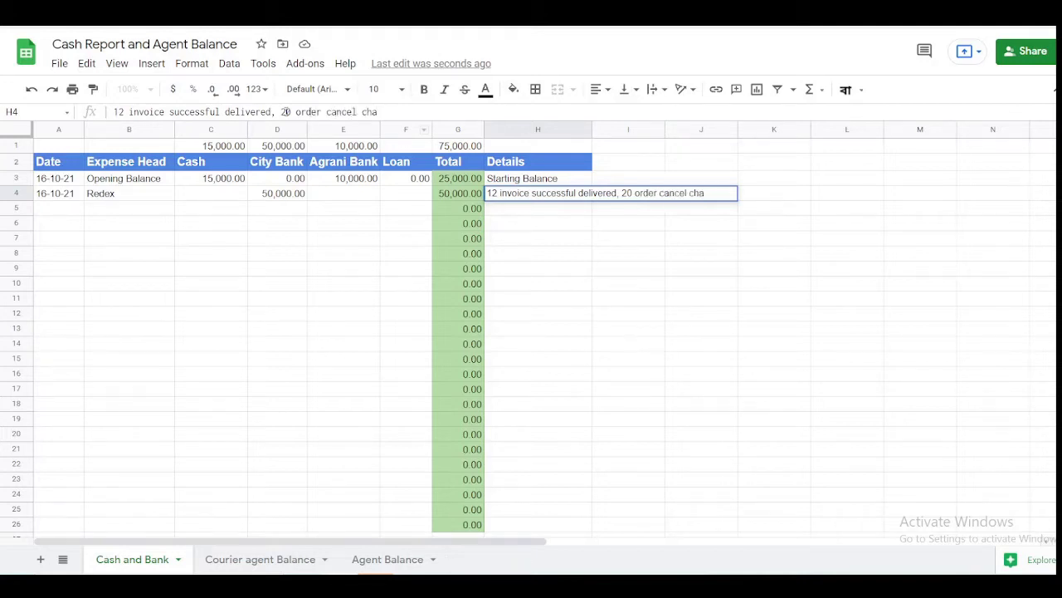
text(rge)
key(Return)
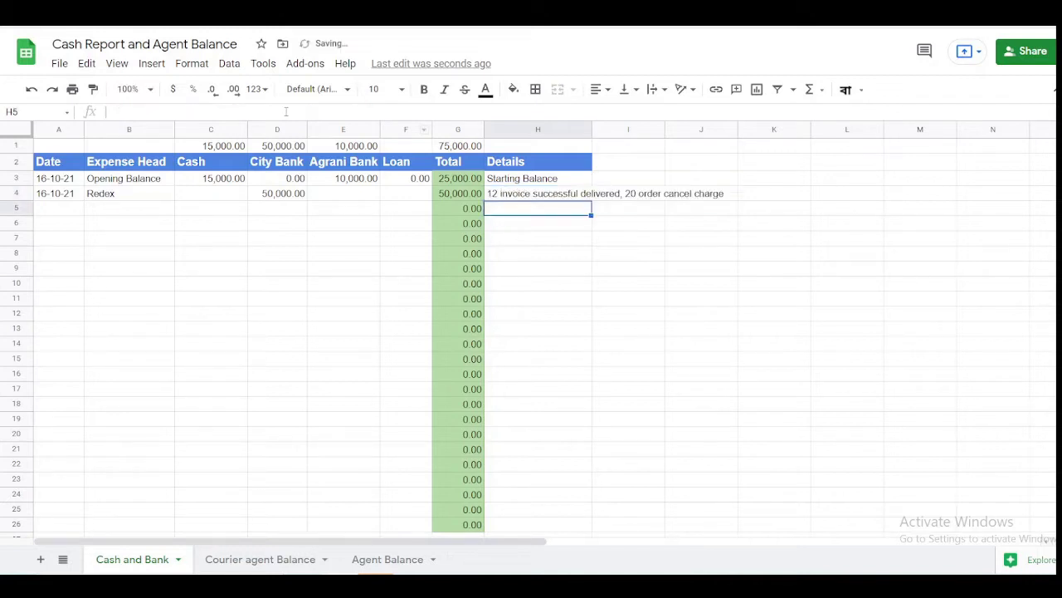
key(Up)
key(Left)
key(Left)
key(Left)
key(Left)
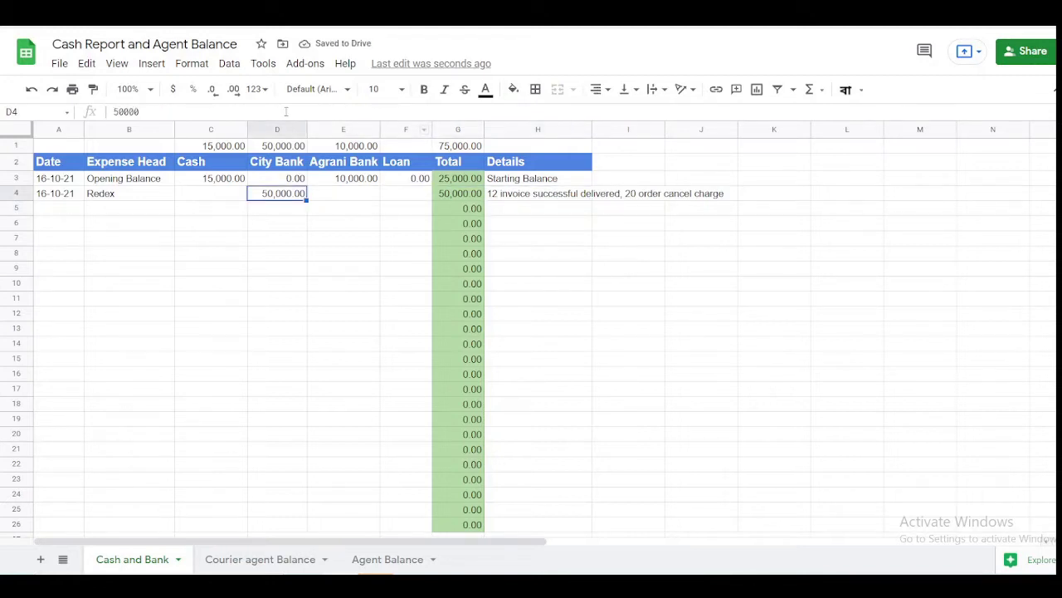
key(Right)
key(Right)
key(Right)
key(Right)
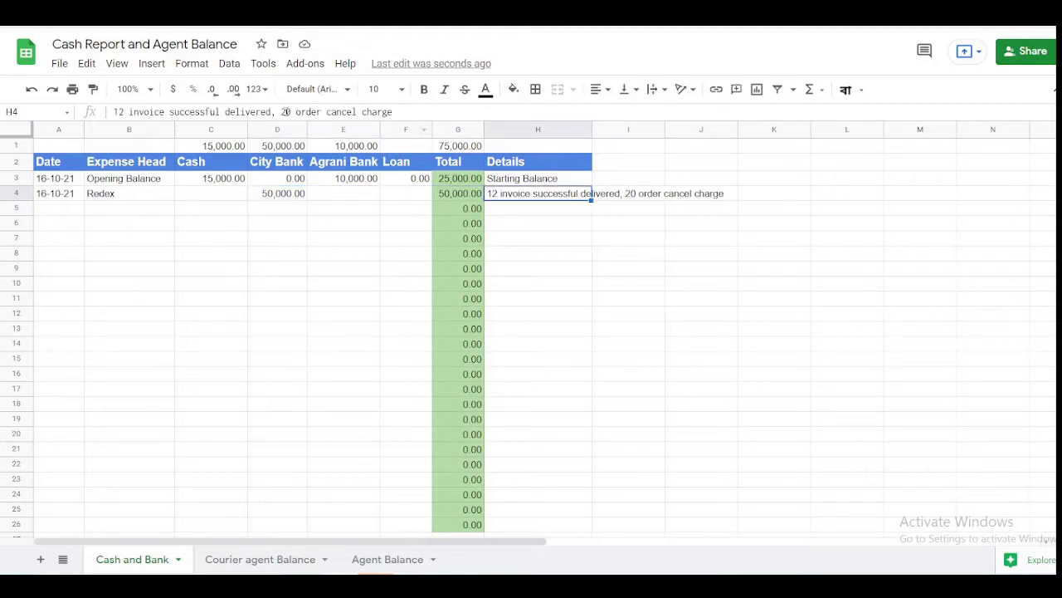
key(Right)
key(Right)
key(Right)
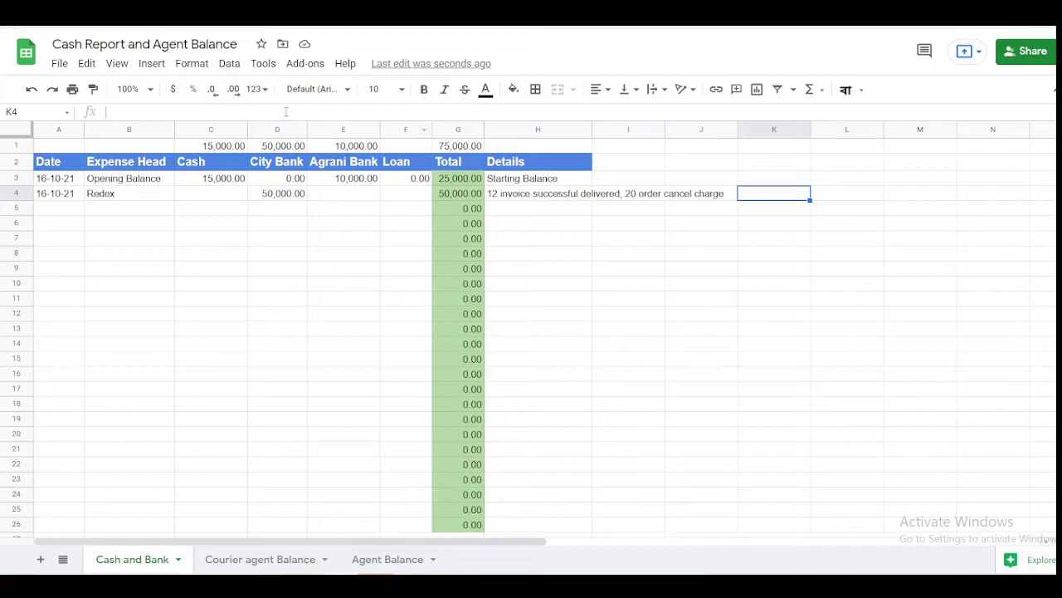
text(=)
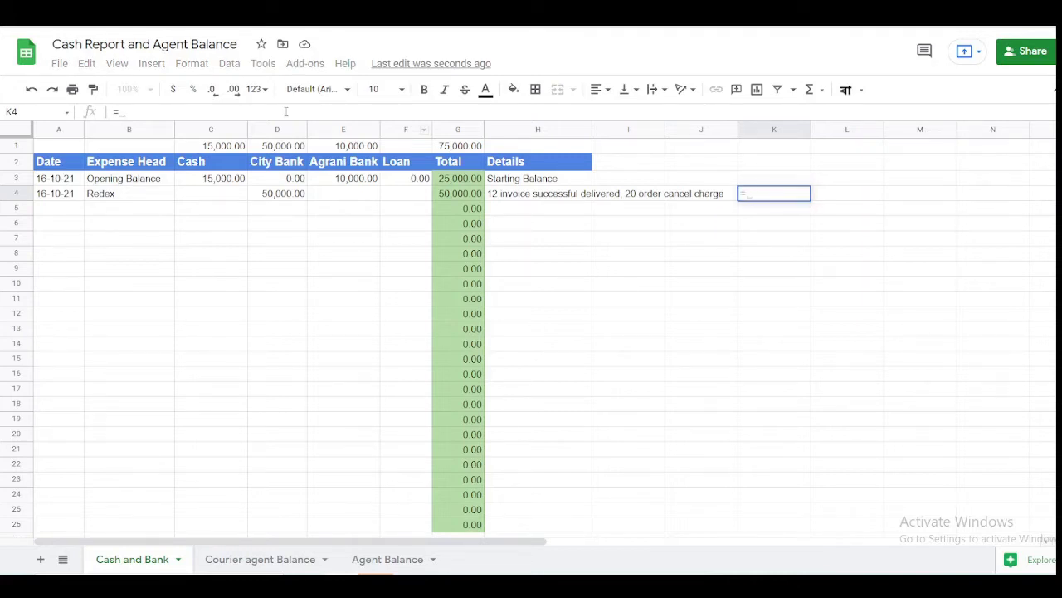
text(70000)
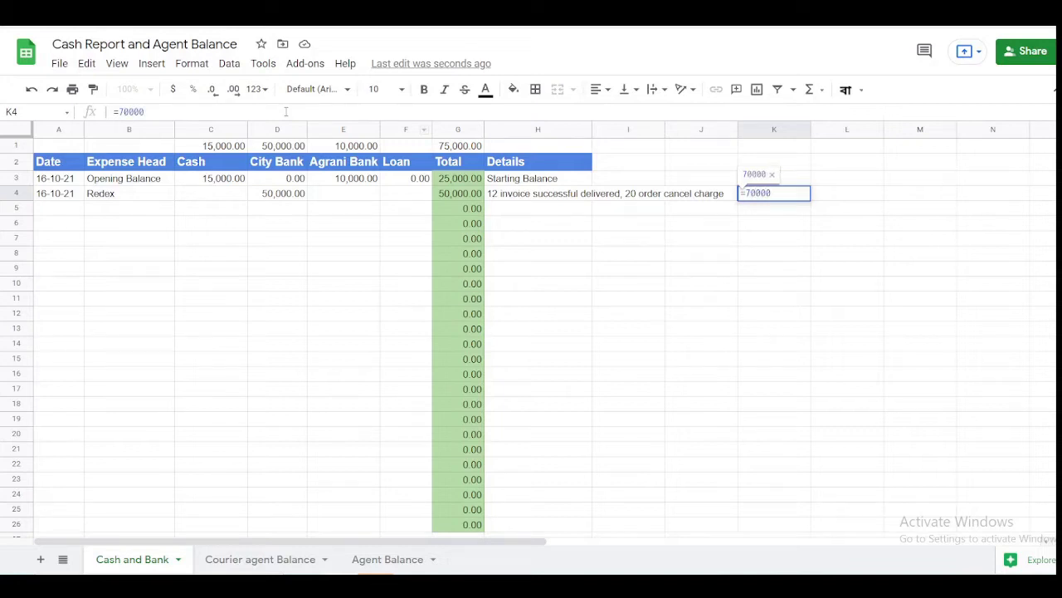
text(0)
text(-)
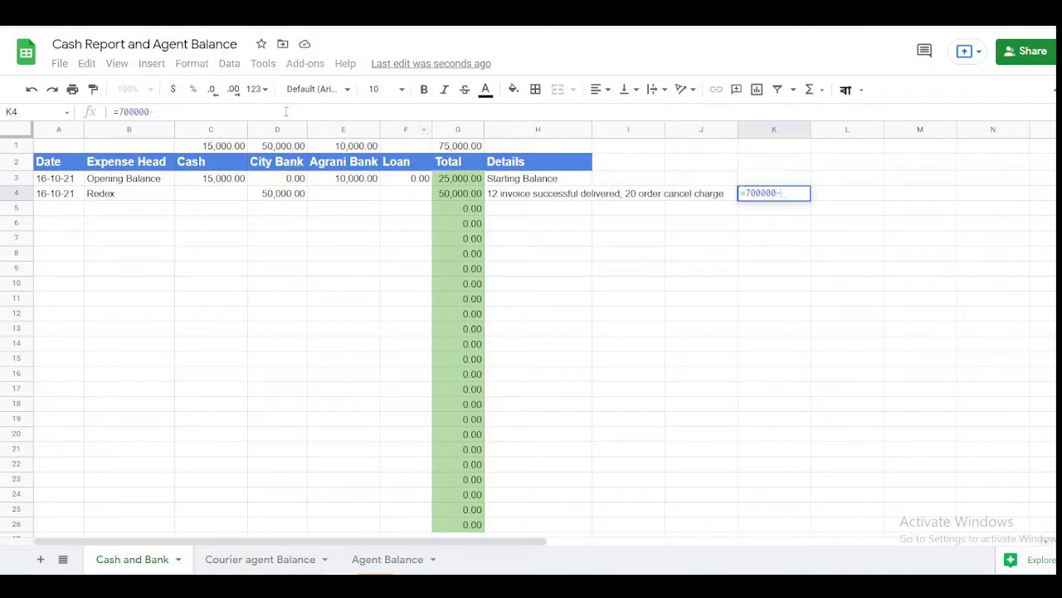
text(200)
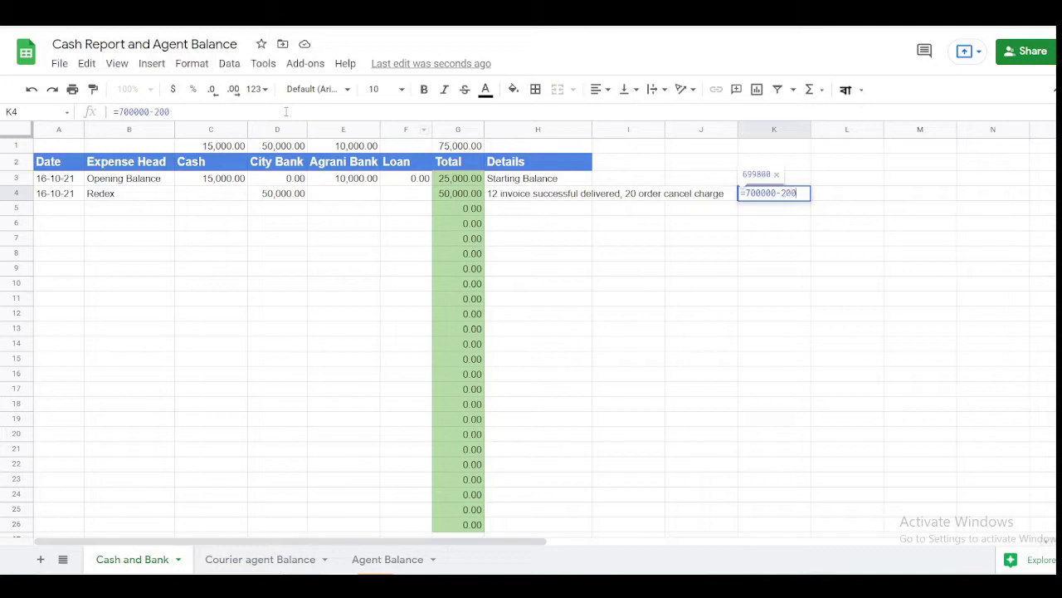
text(000)
key(Return)
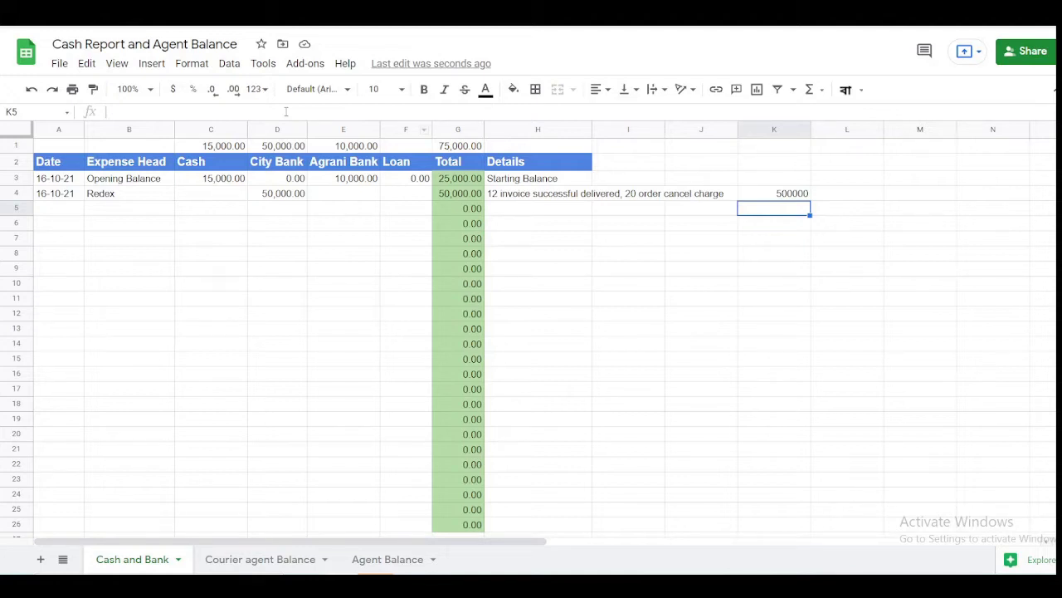
- Enter 700000 in D4 and -200,000 in D5 under City Bank
key(Up)
key(Left)
key(Left)
key(Left)
key(Left)
key(Left)
key(Left)
key(Left)
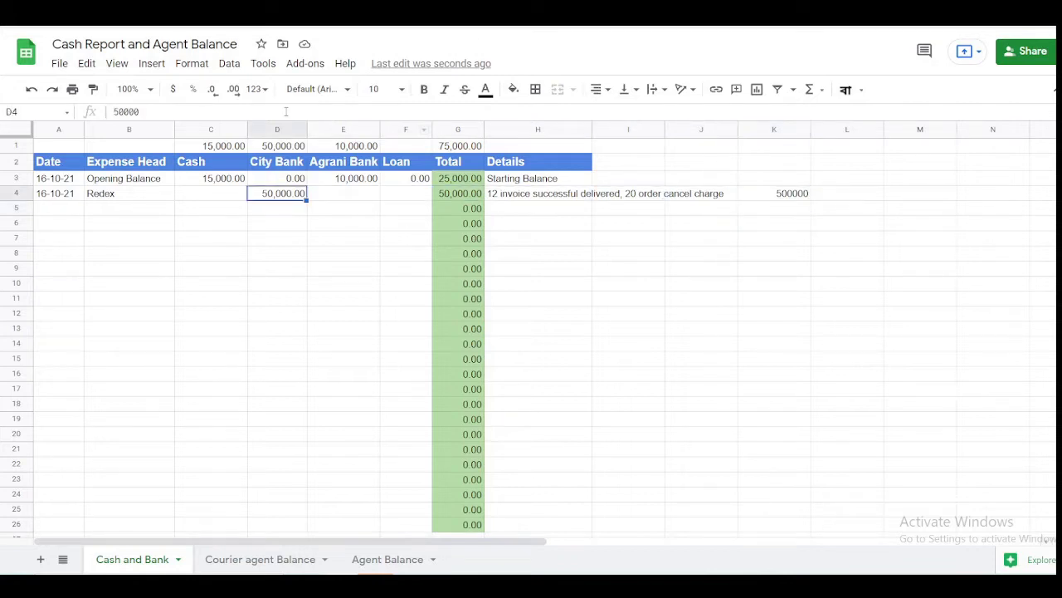
text(700000)
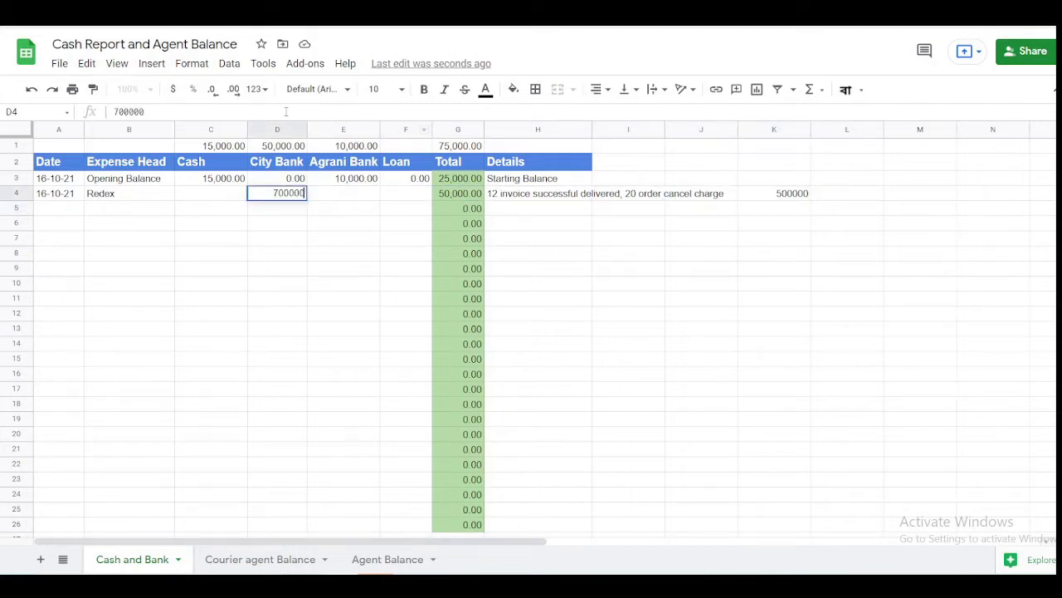
key(Return)
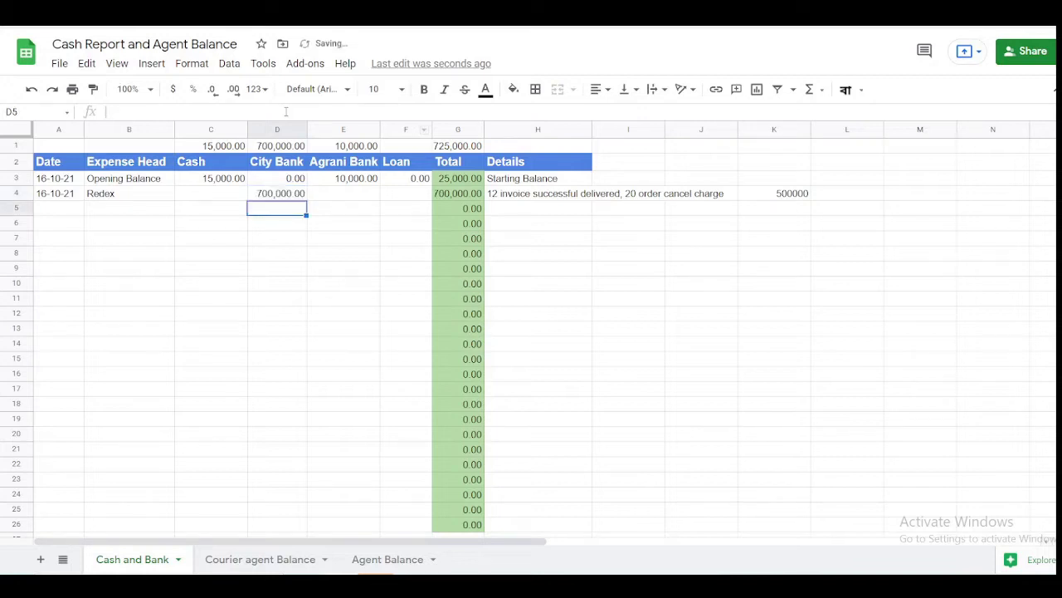
text(-200)
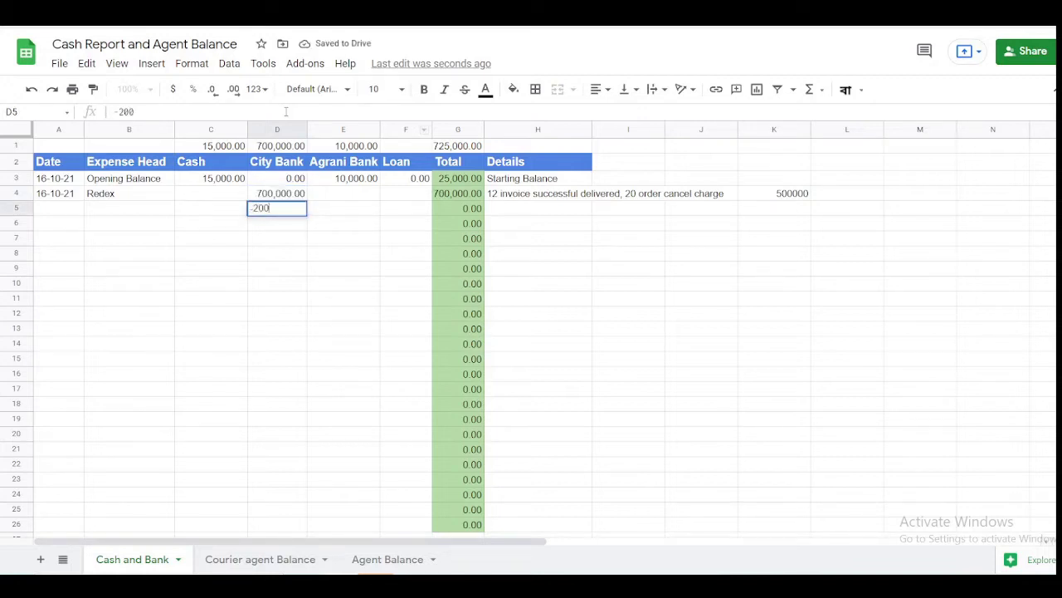
text(,000)
key(Return)
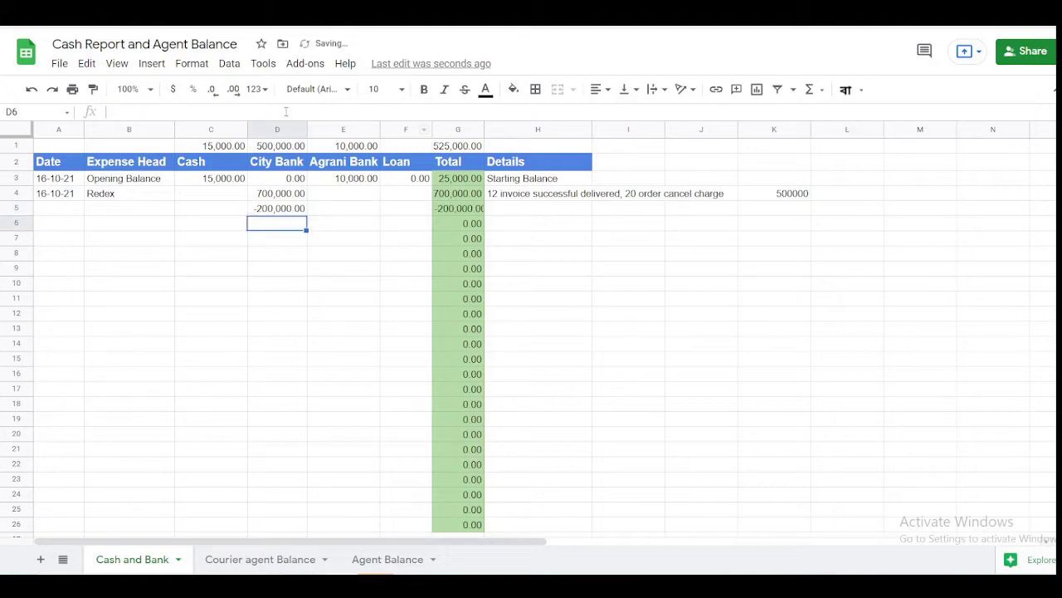
- Correct the City Bank amounts to 70,000 in D4 and -20,000 in D5
key(Up)
key(Up)
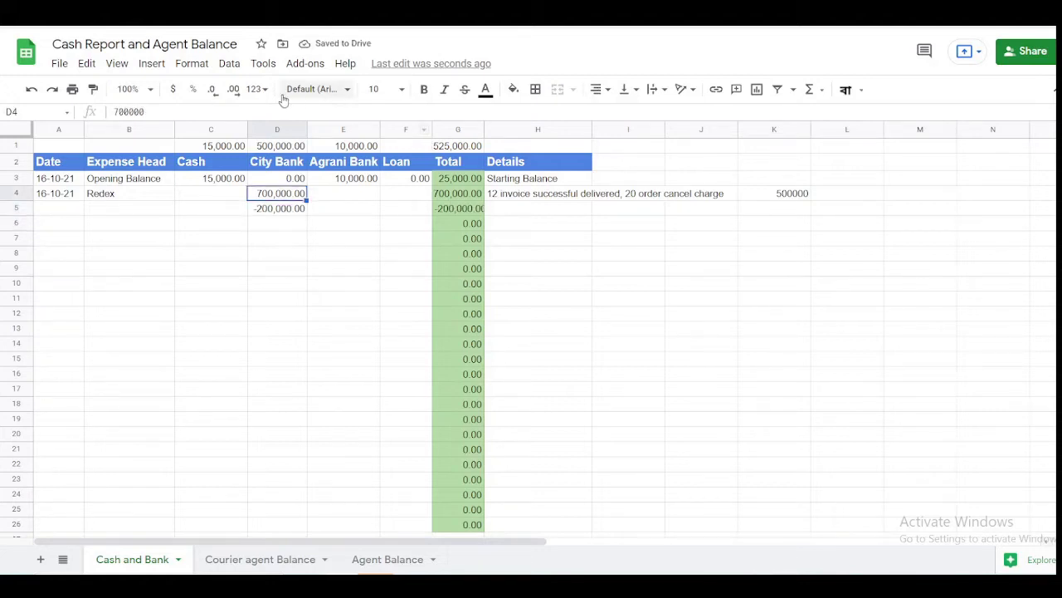
click(270, 111)
key(BackSpace)
key(Return)
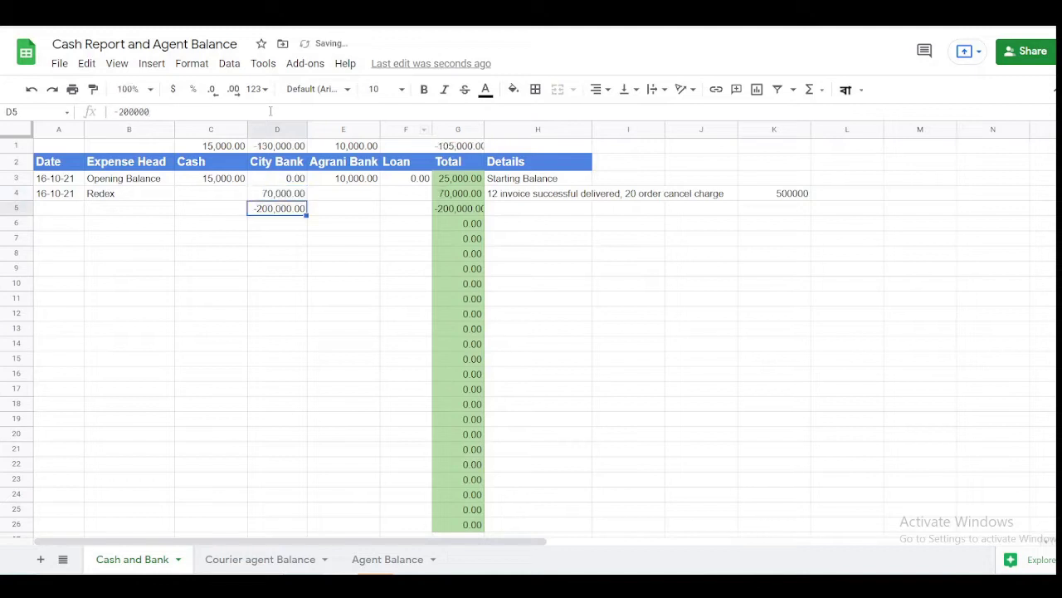
click(270, 111)
key(BackSpace)
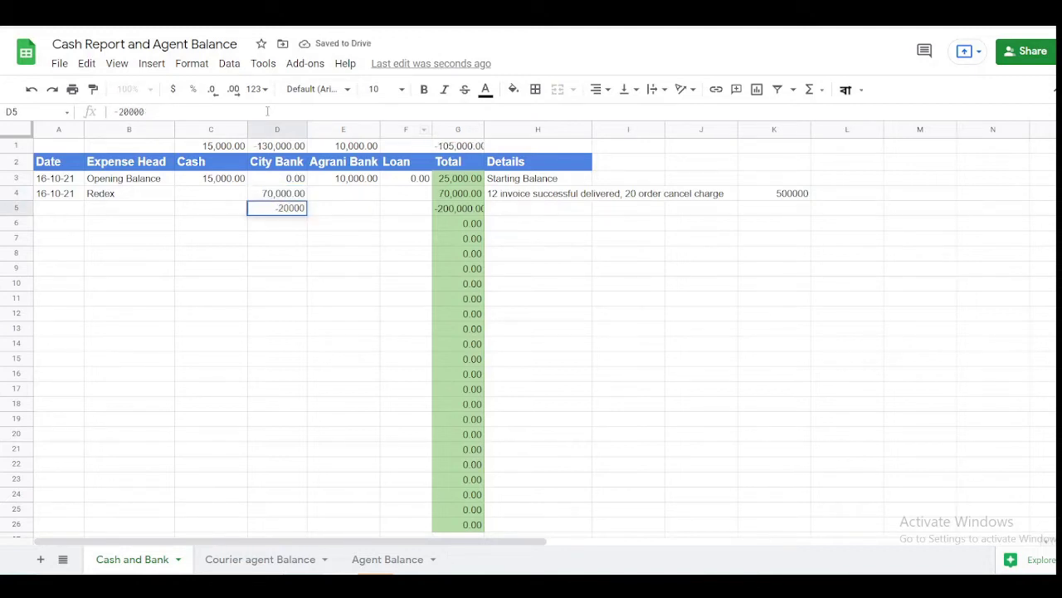
key(Return)
key(Up)
key(Left)
key(Left)
key(Left)
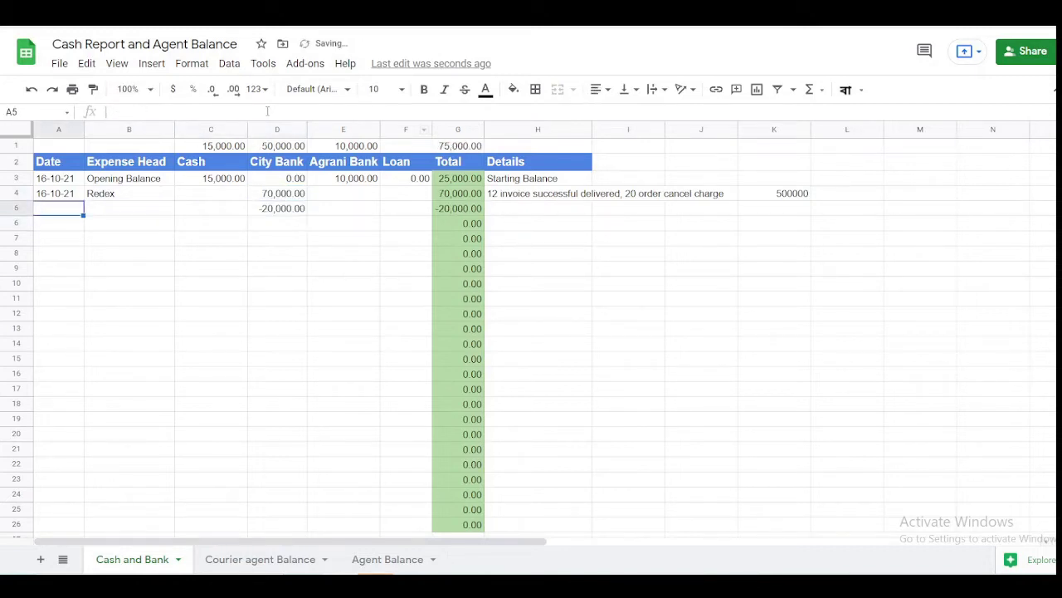
- Copy the 16-10-21 date and Redex down into row 5, with 0 for Cash, Agrani Bank and Loan
key(ctrl+d)
key(Right)
key(ctrl+d)
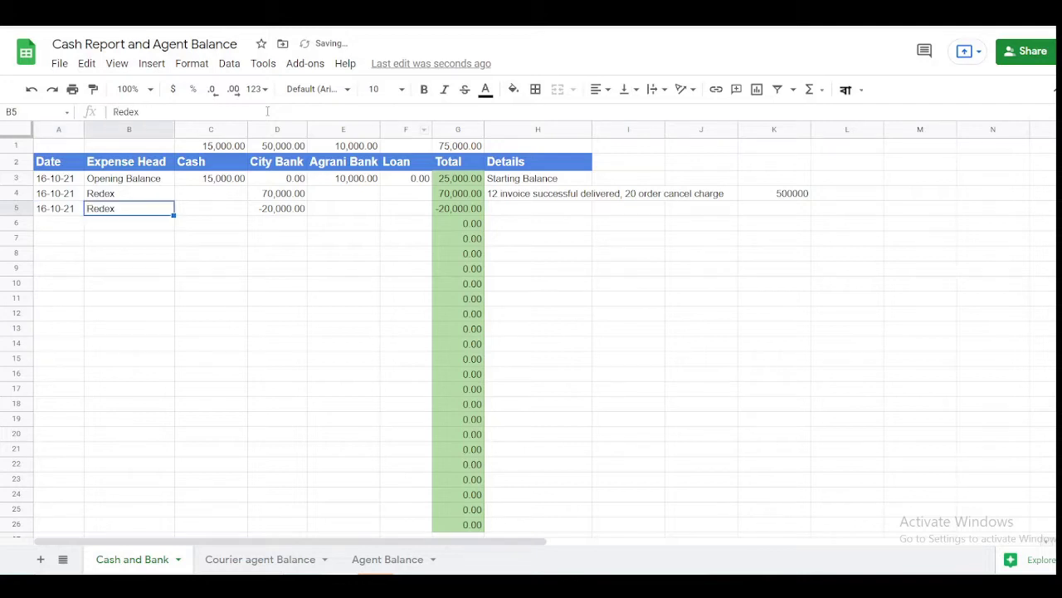
key(Right)
text(0)
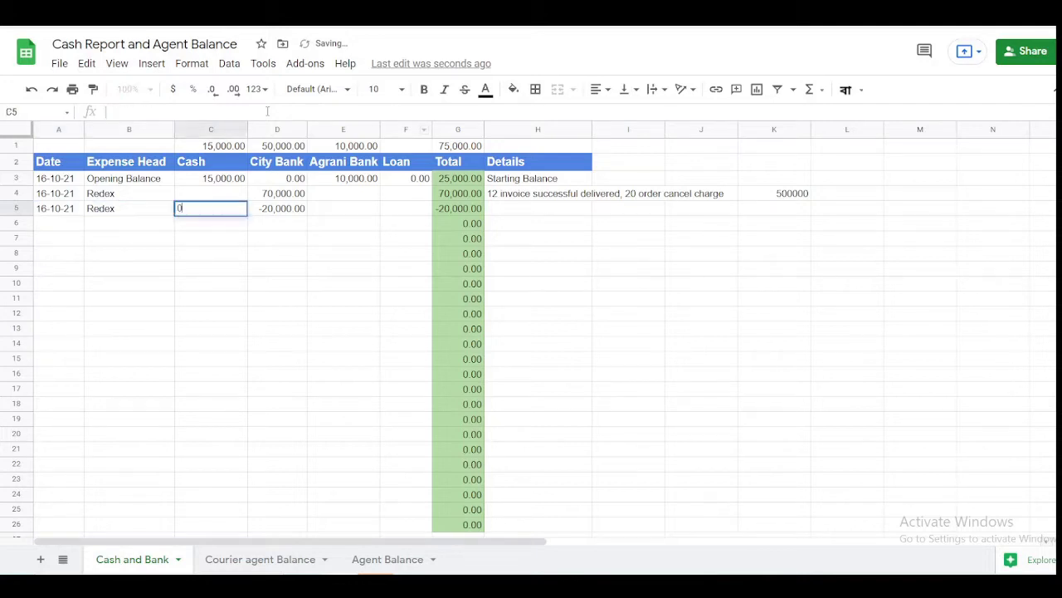
key(Tab)
key(Right)
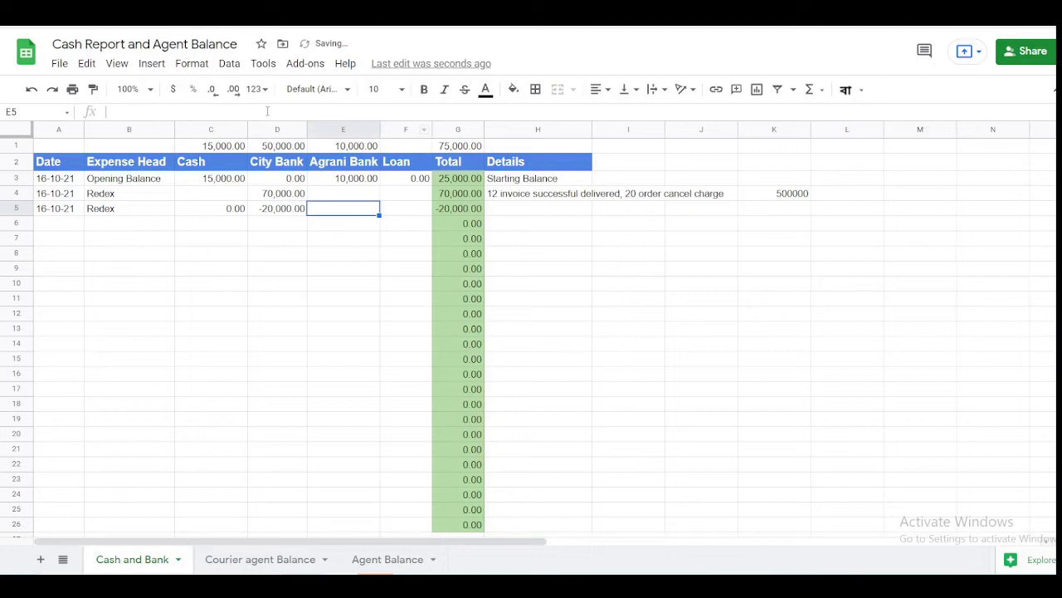
text(0)
key(Tab)
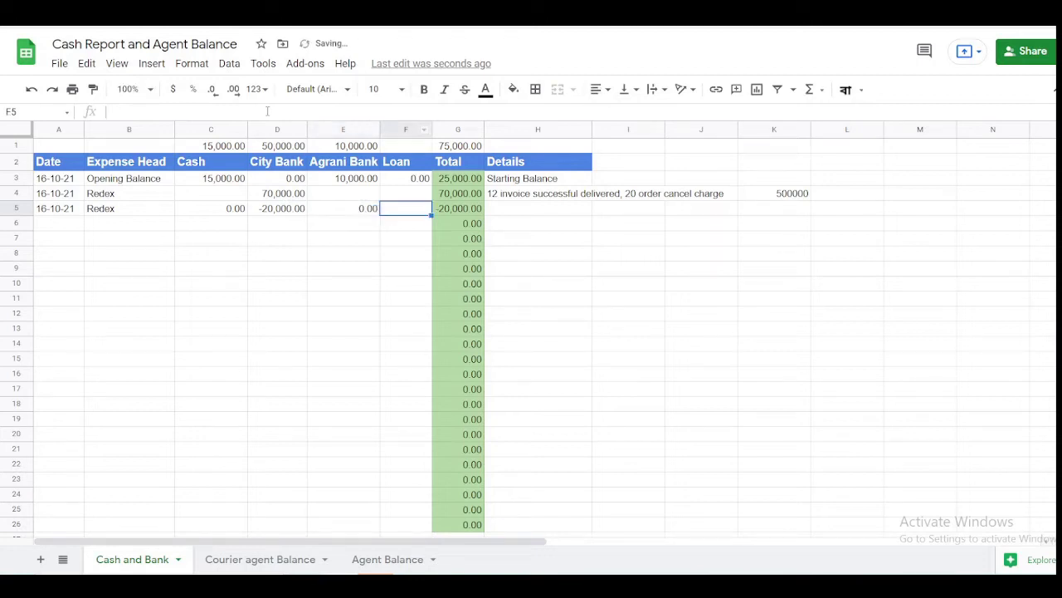
text(0)
key(Tab)
- Move '20 order cancel charge' from H4 to H5, leaving H4 as '12 invoice successful delivered'
key(Right)
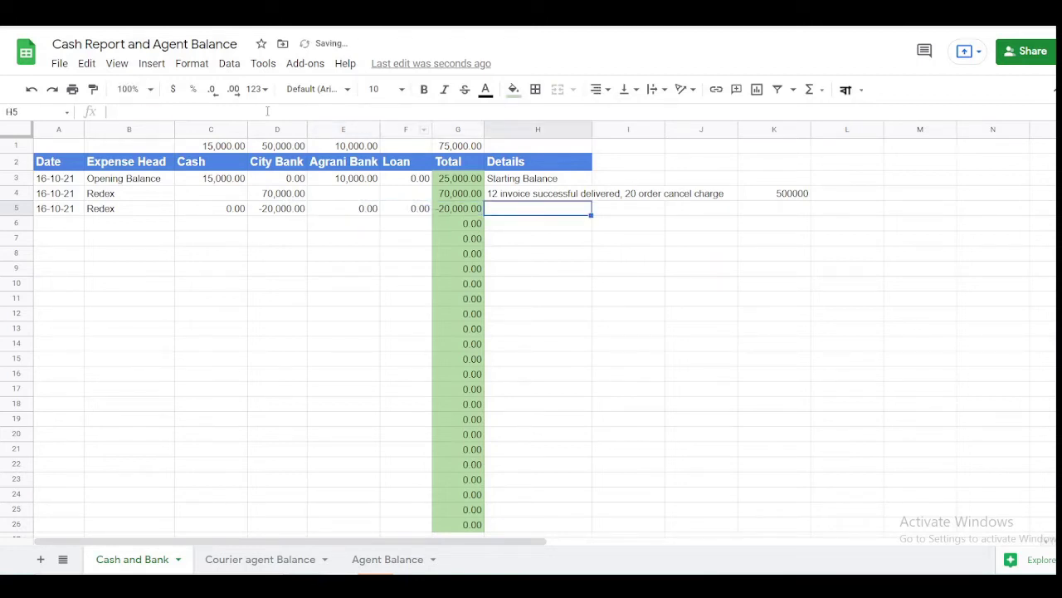
key(Up)
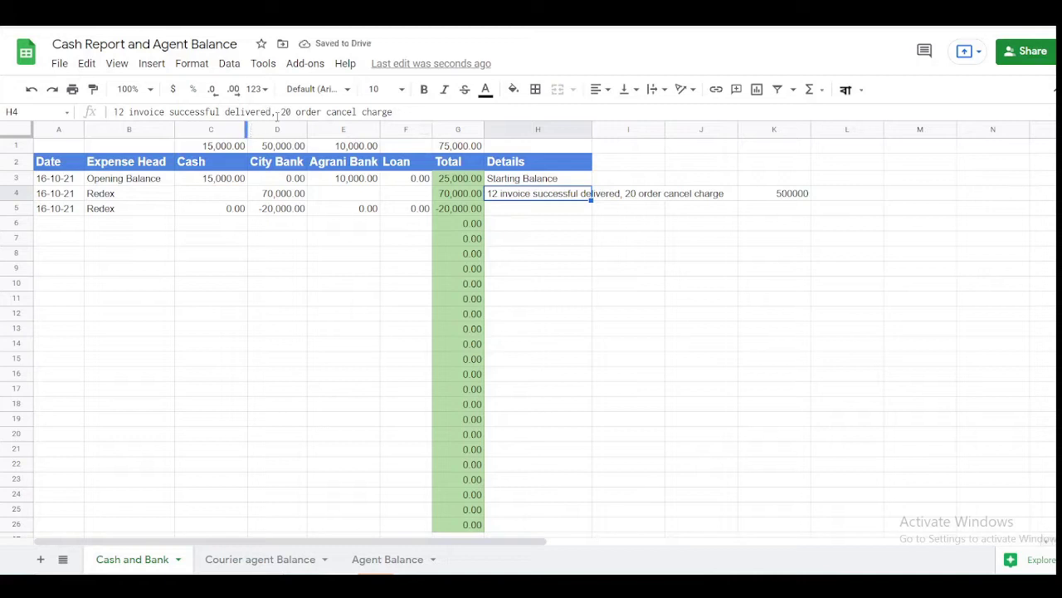
drag(271, 111, 500, 115)
key(ctrl+c)
key(BackSpace)
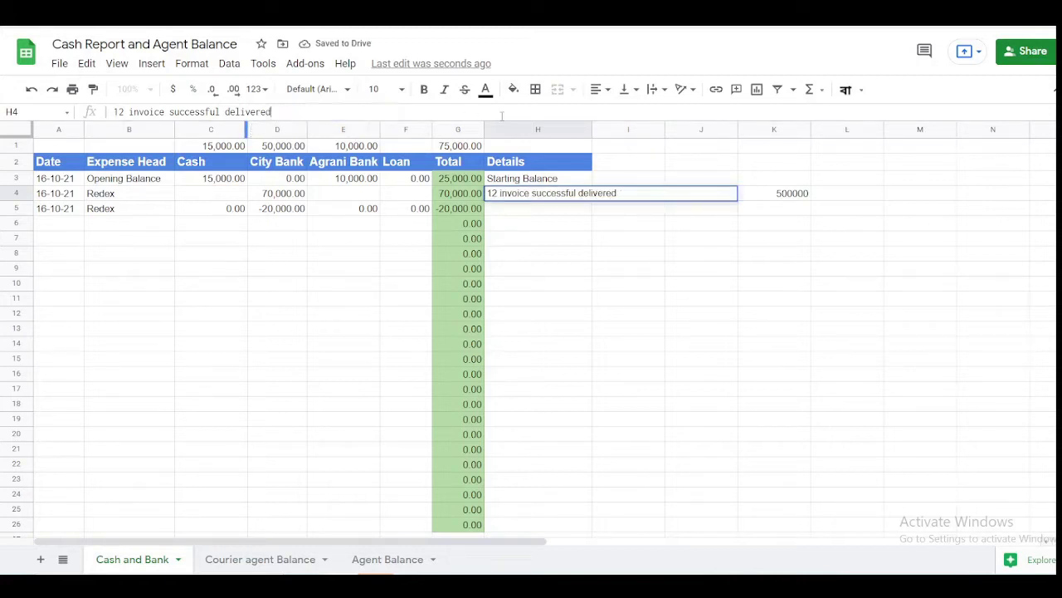
key(Return)
key(ctrl+v)
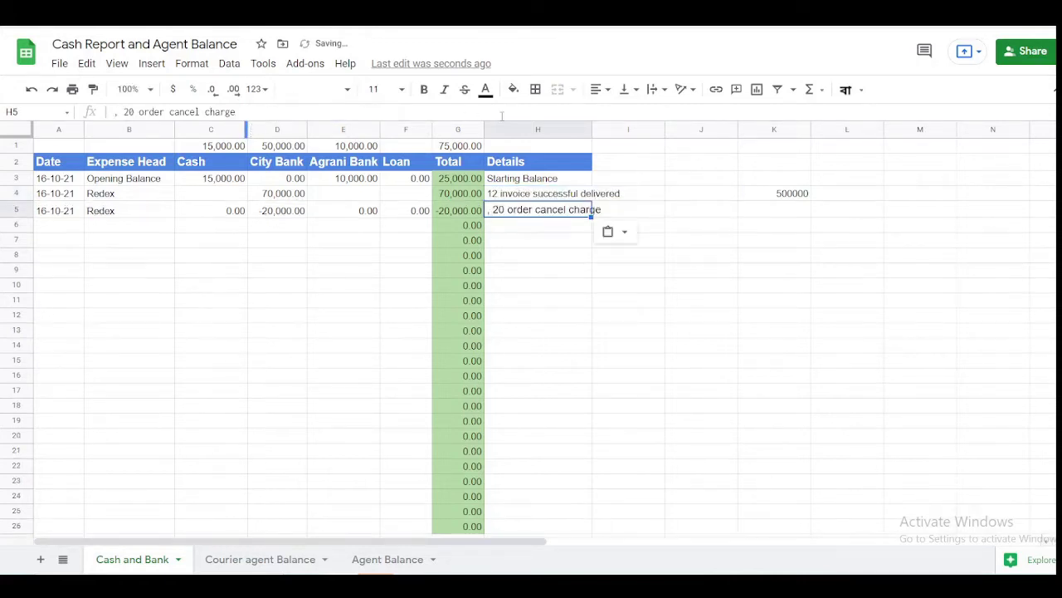
click(130, 111)
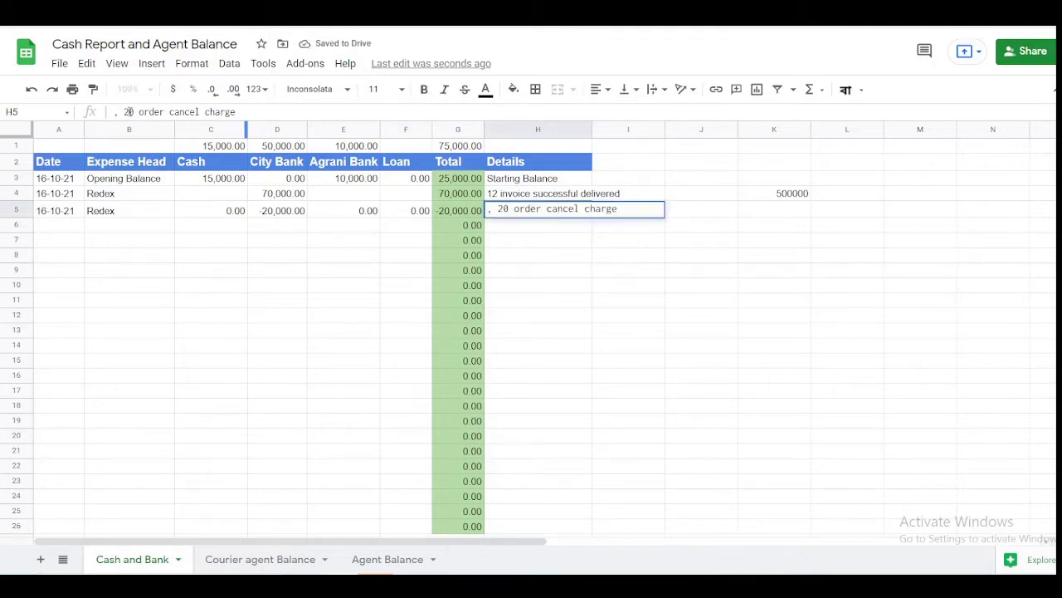
key(BackSpace)
key(BackSpace)
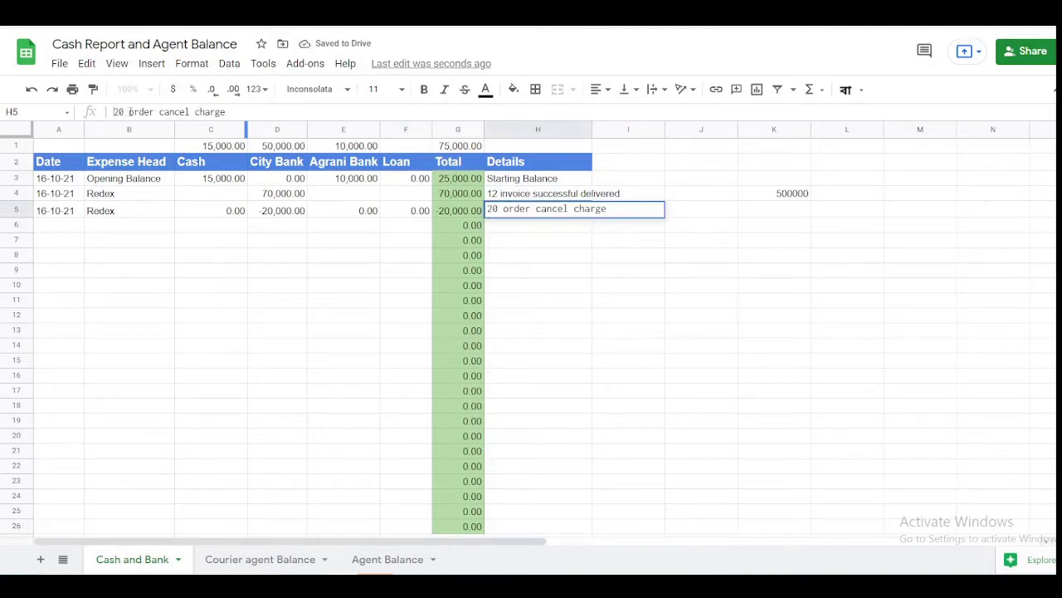
key(Return)
key(Up)
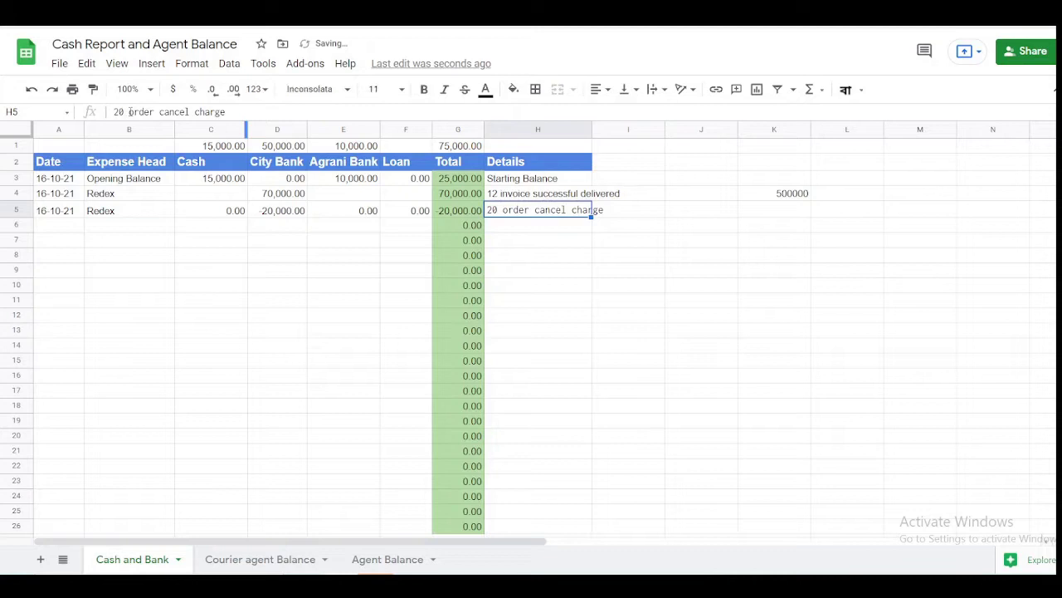
key(Left)
key(Left)
key(Left)
key(Left)
key(Up)
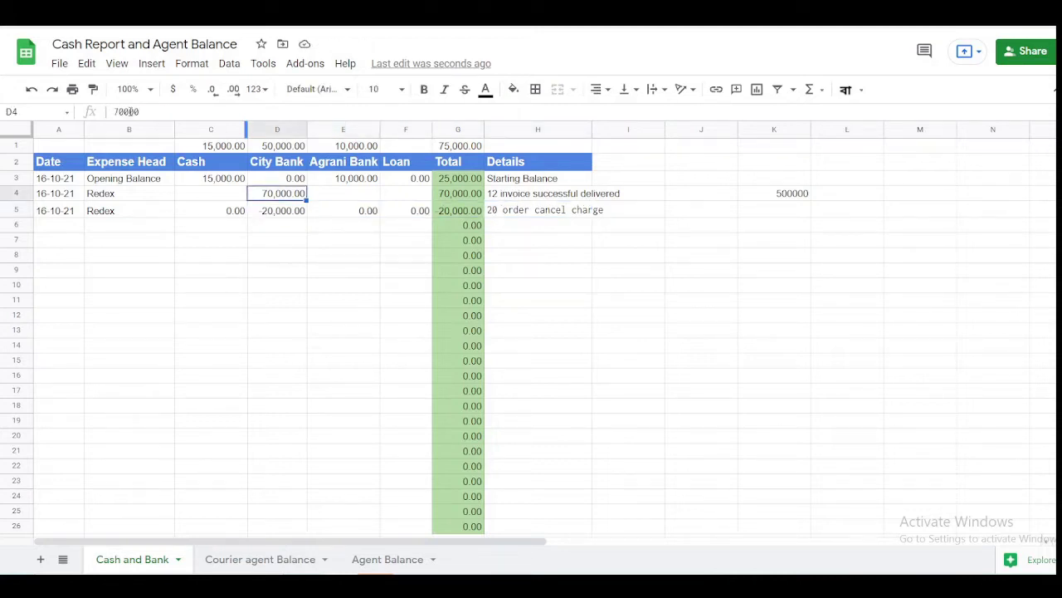
key(Down)
key(Up)
key(Down)
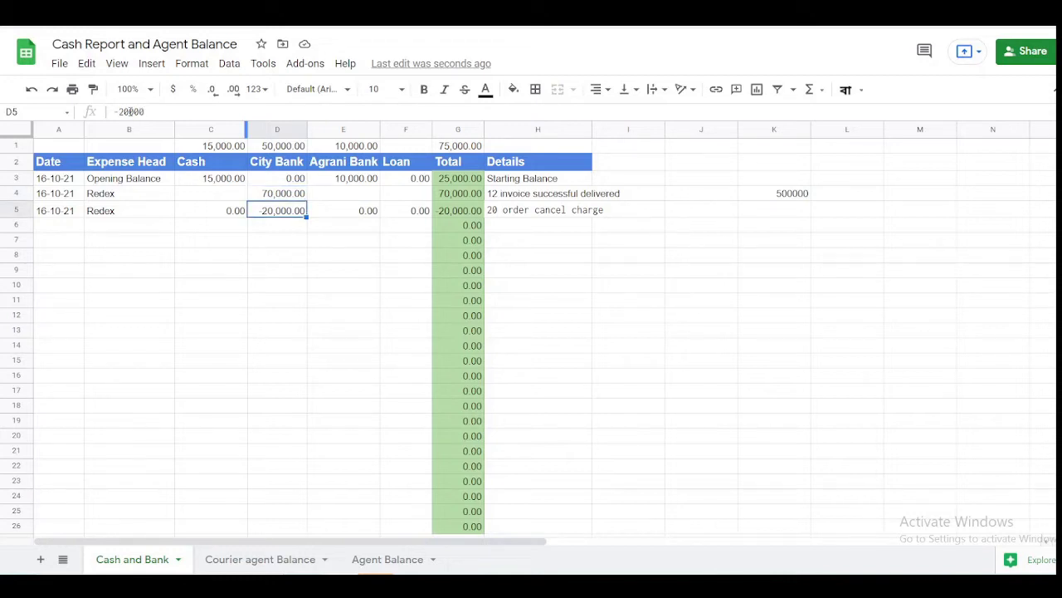
key(shift+Up)
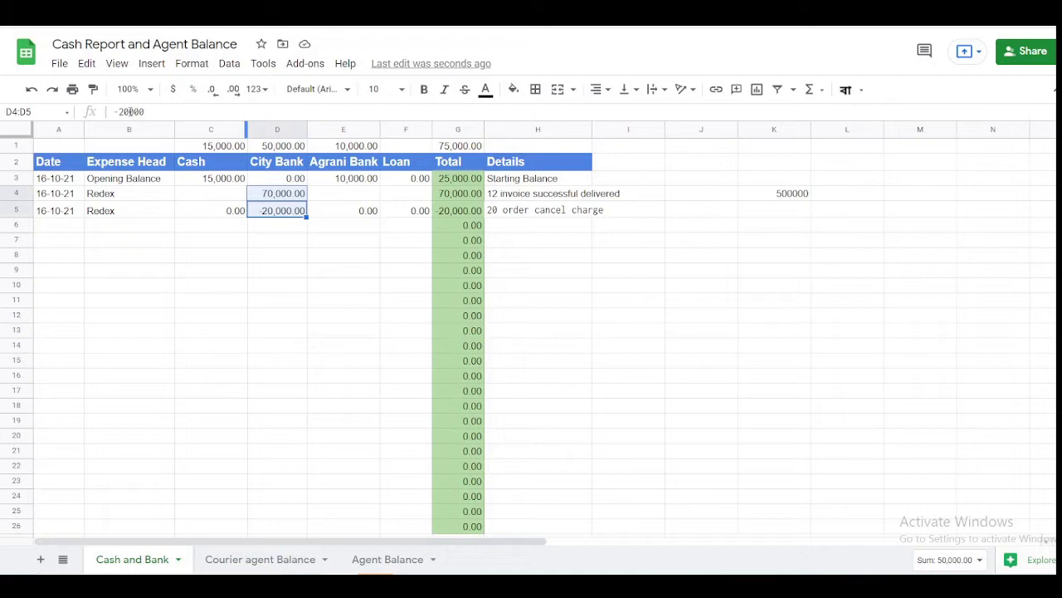
key(Down)
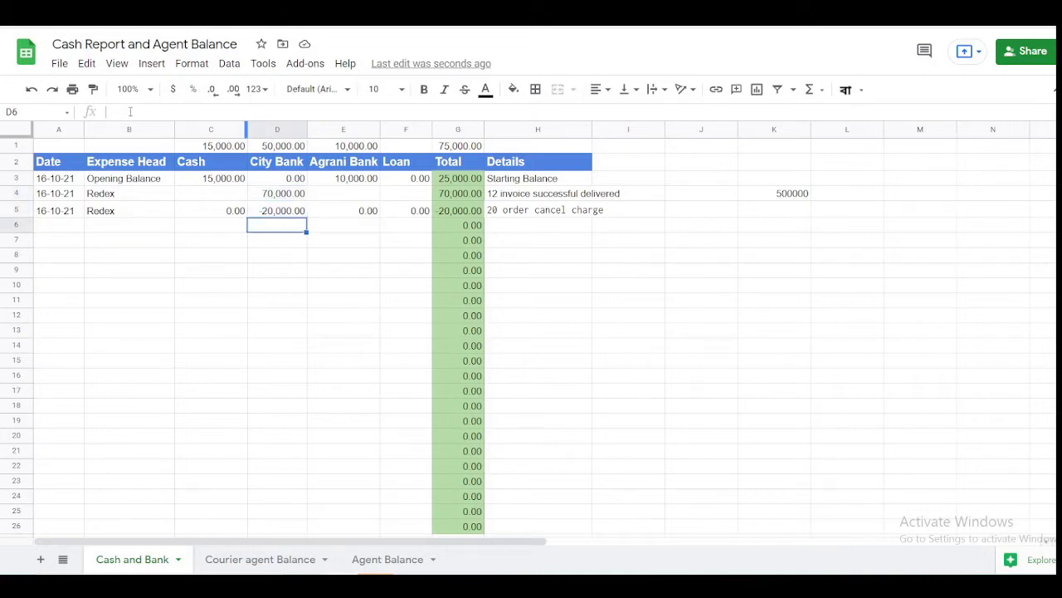
key(Up)
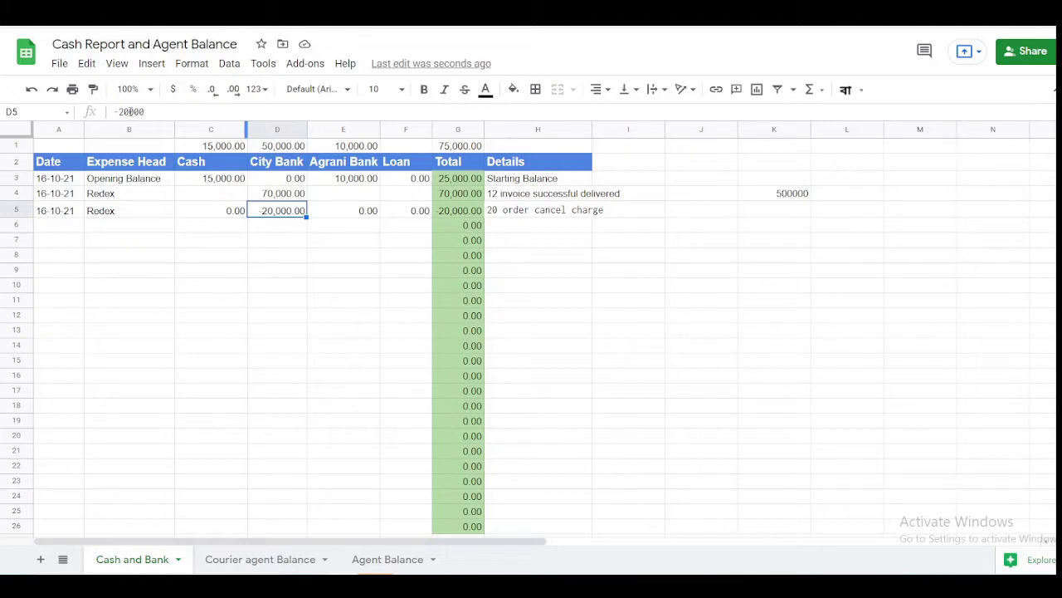
key(shift+Up)
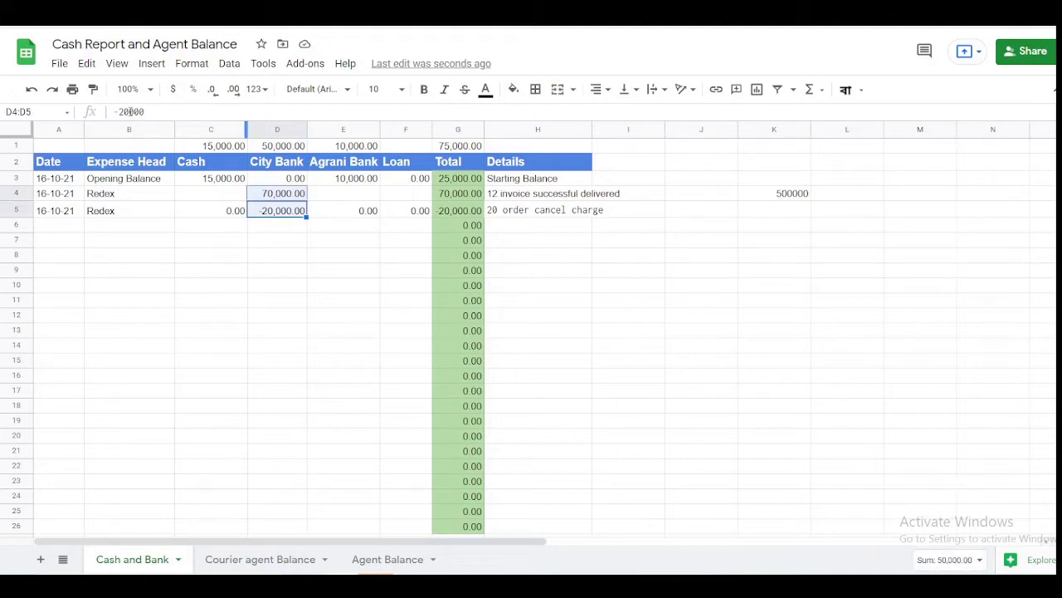
click(260, 561)
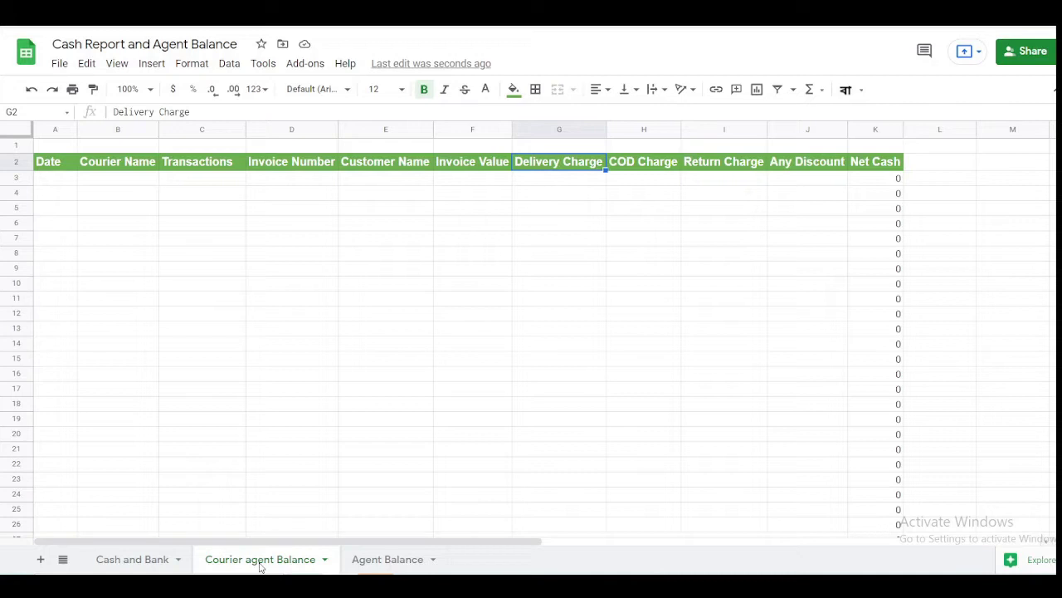
click(137, 564)
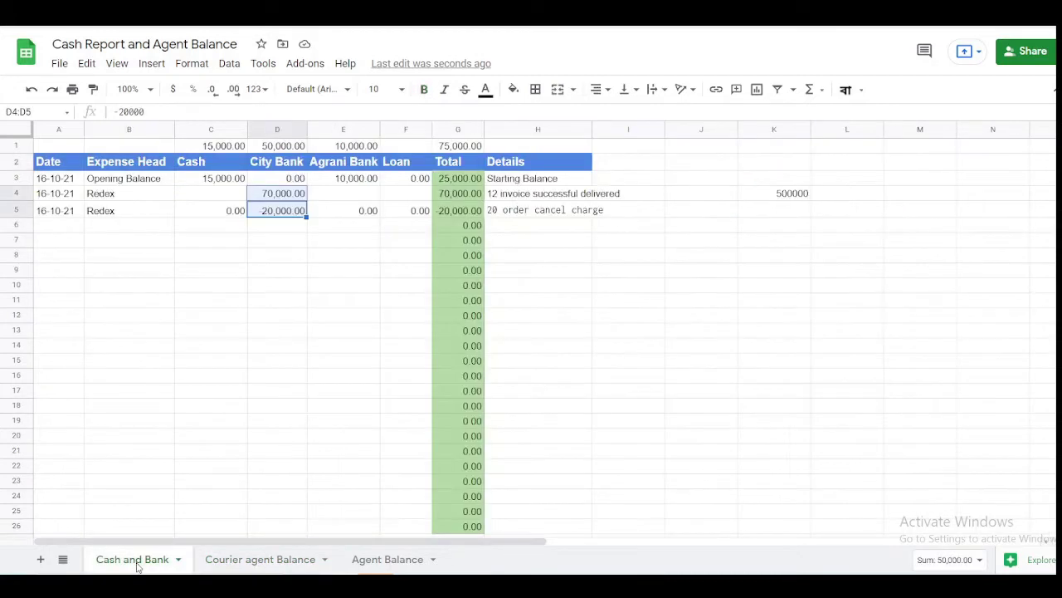
click(251, 561)
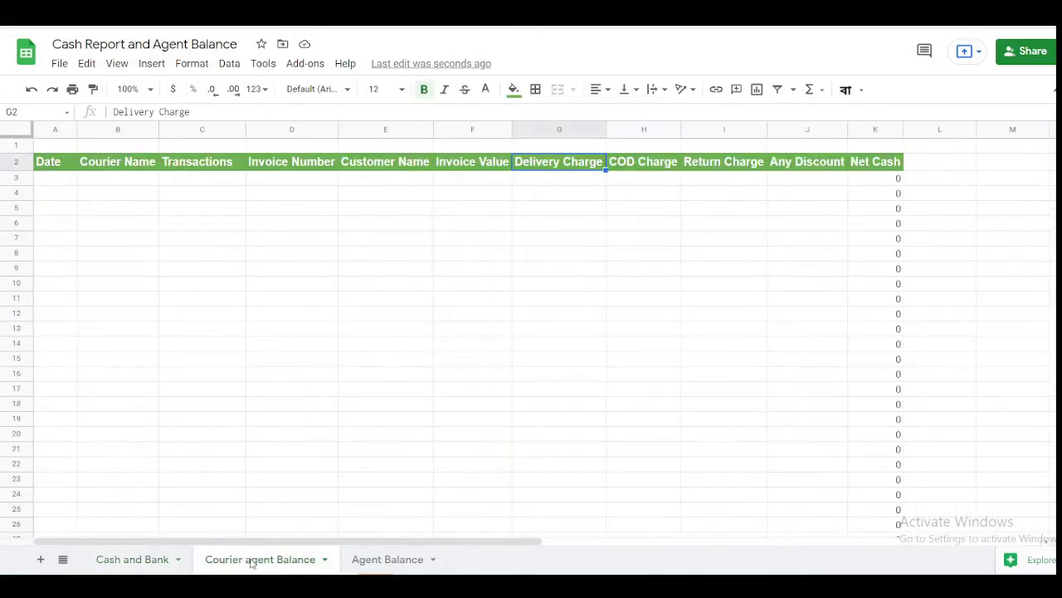
click(141, 562)
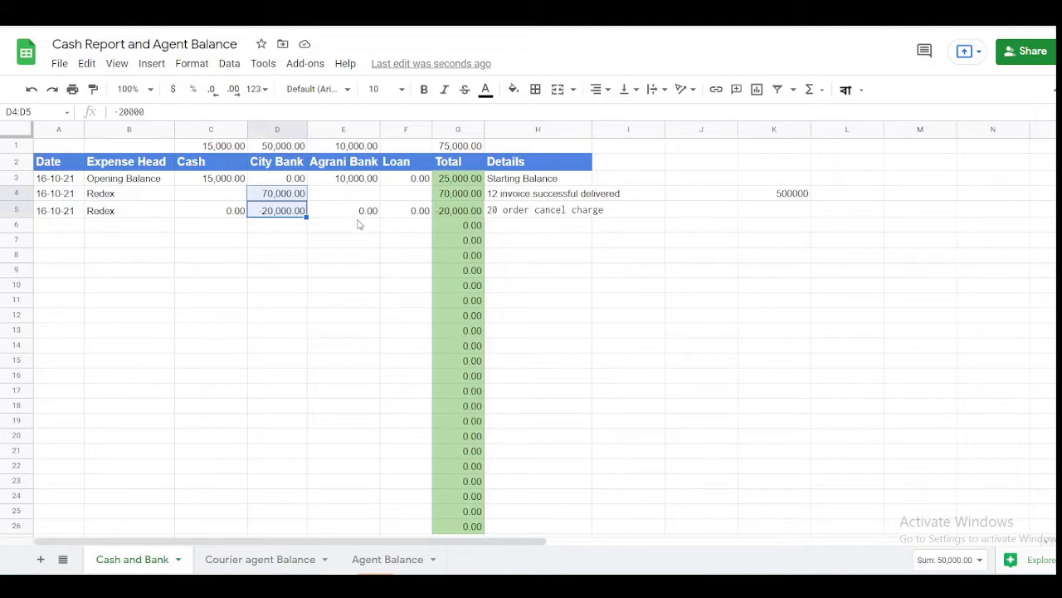
- Enter row 6 as a 16-10-21 Office Rent payment of -12,000 in Cash
click(572, 216)
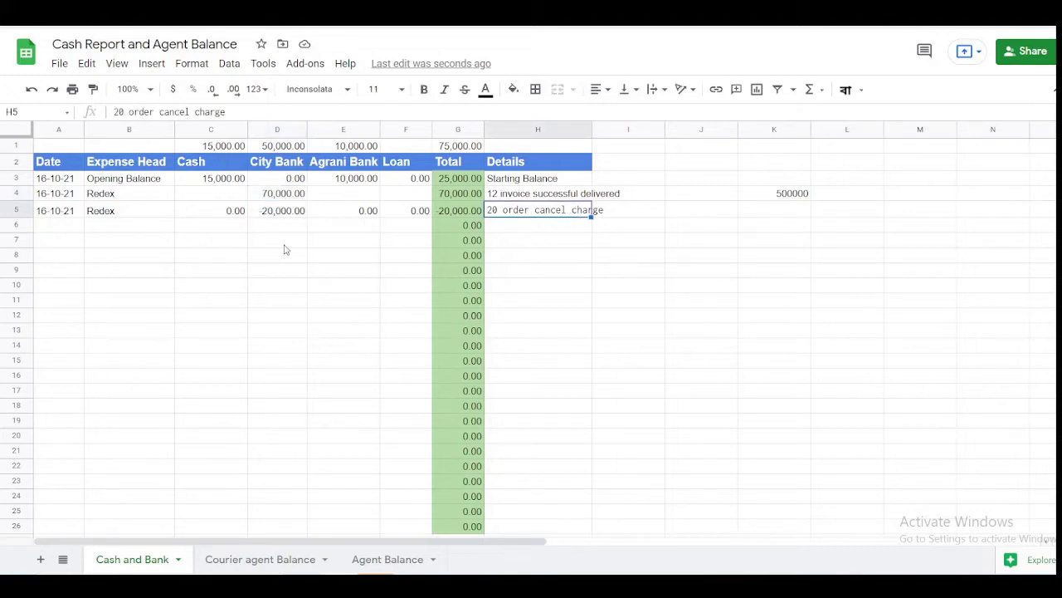
click(61, 233)
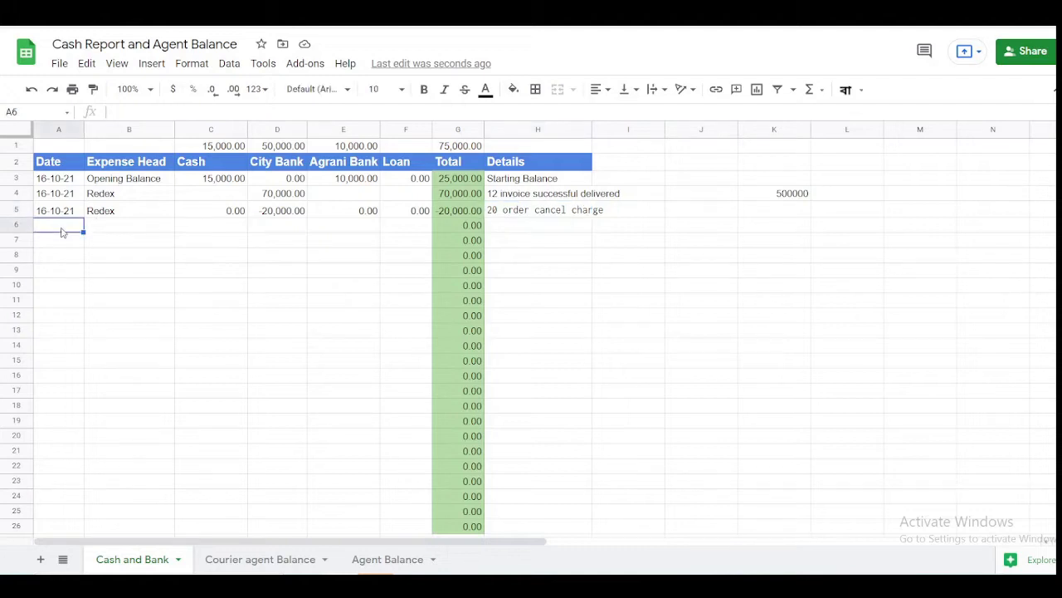
text(16-10-21)
key(Tab)
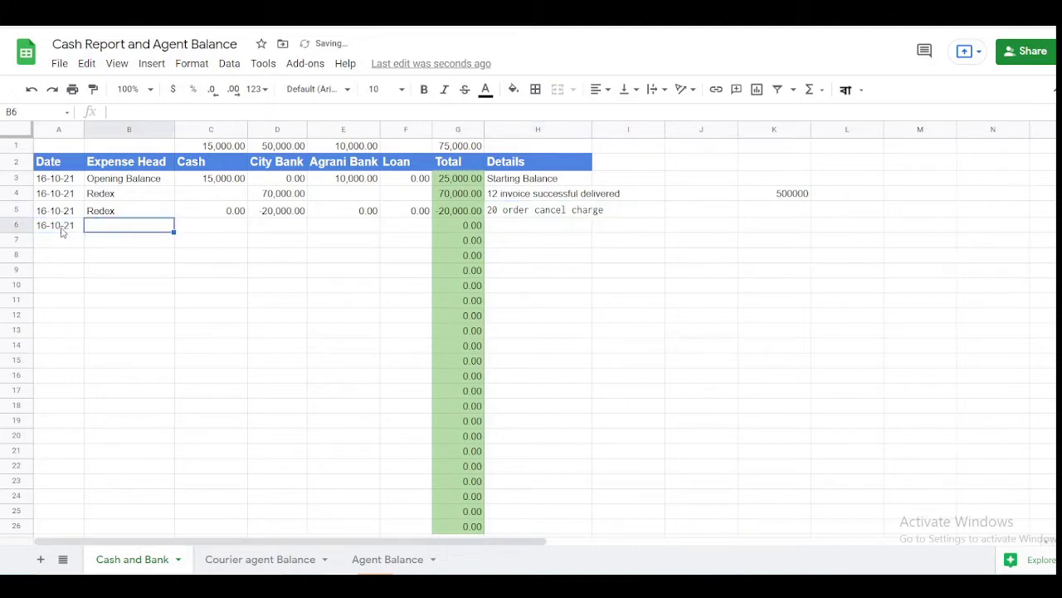
text(House)
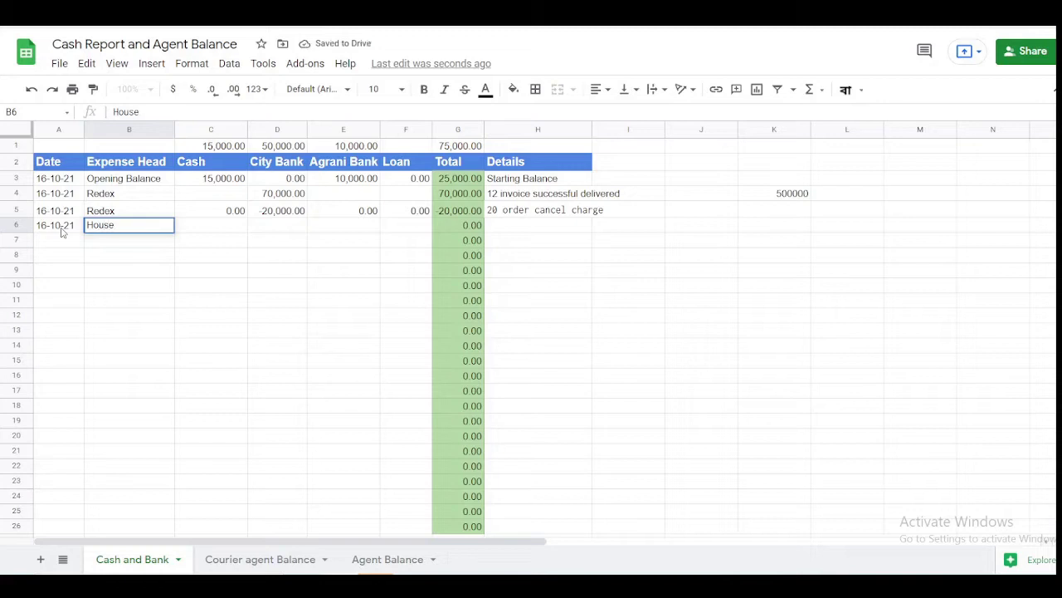
text( Ren)
key(BackSpace)
text(Office Rent)
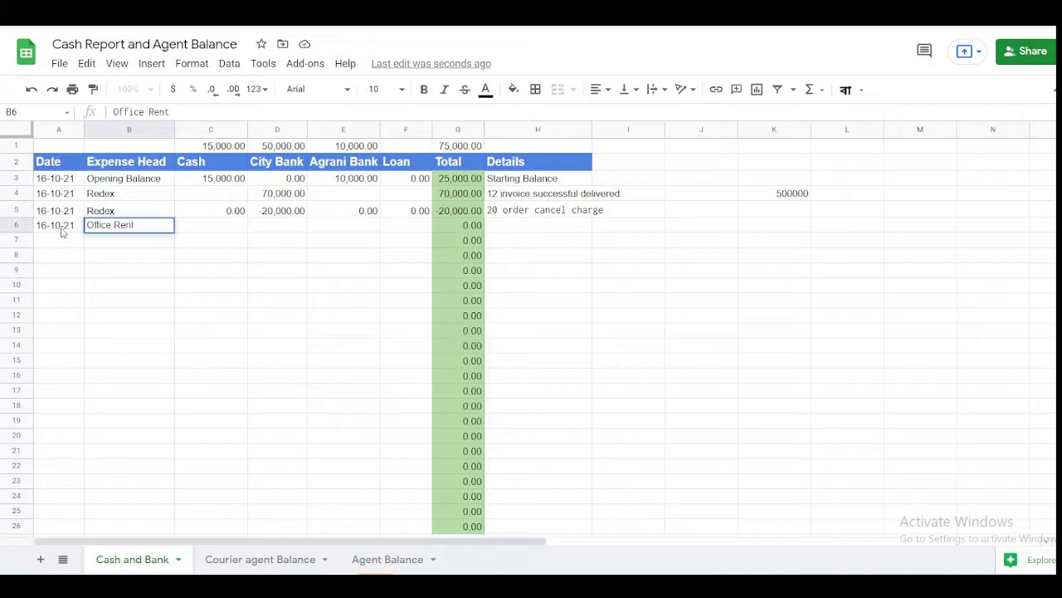
key(Tab)
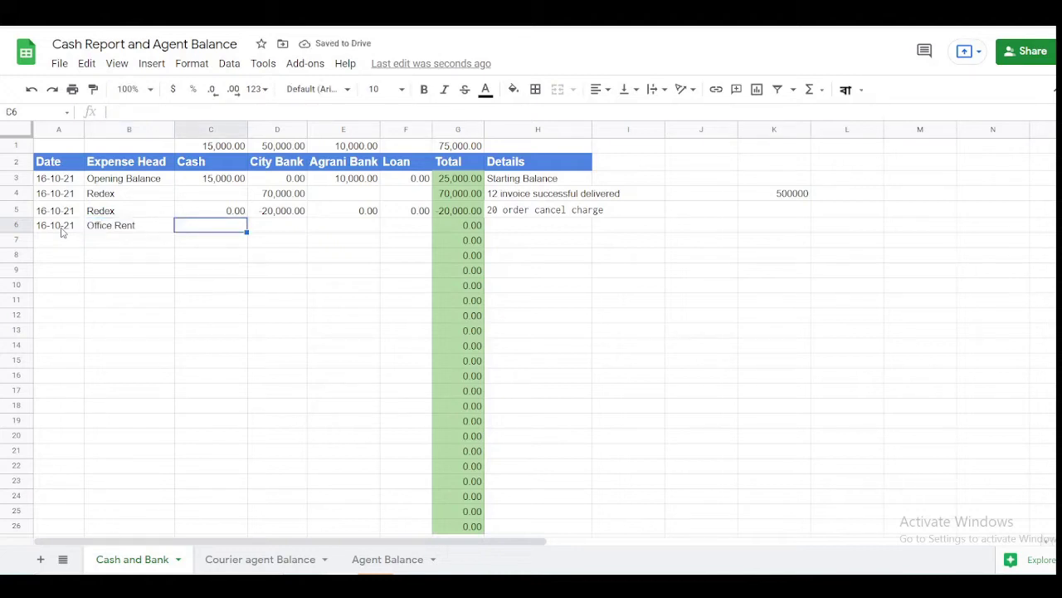
text(-12,000)
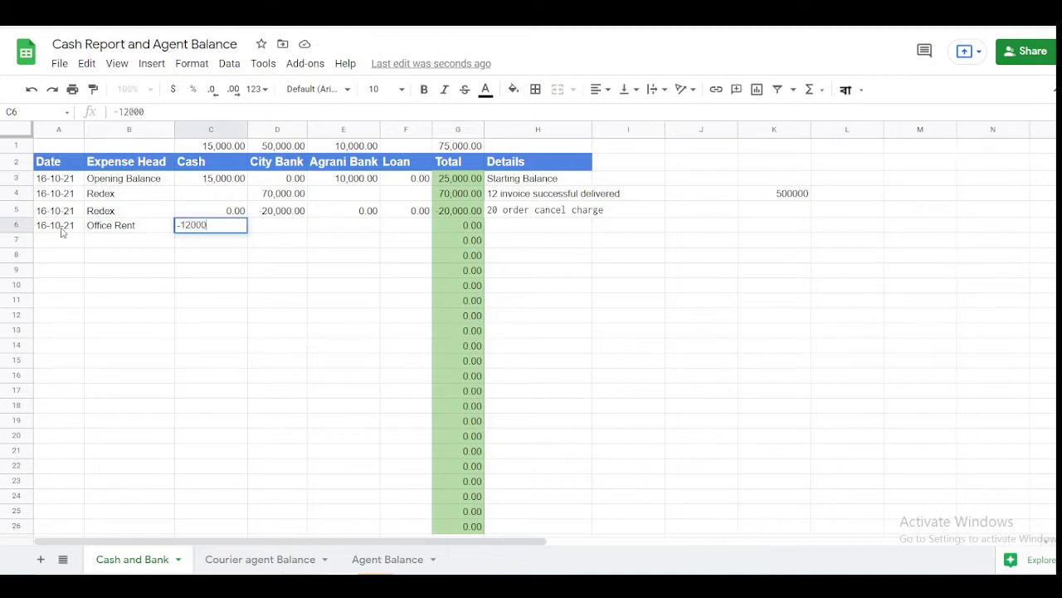
key(Tab)
key(Left)
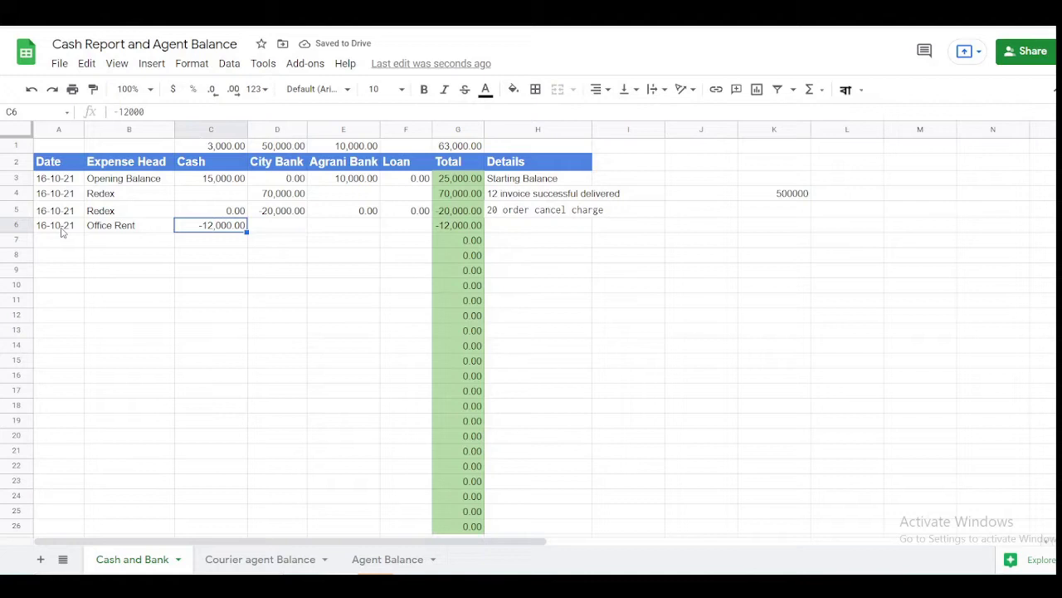
key(Right)
key(Right)
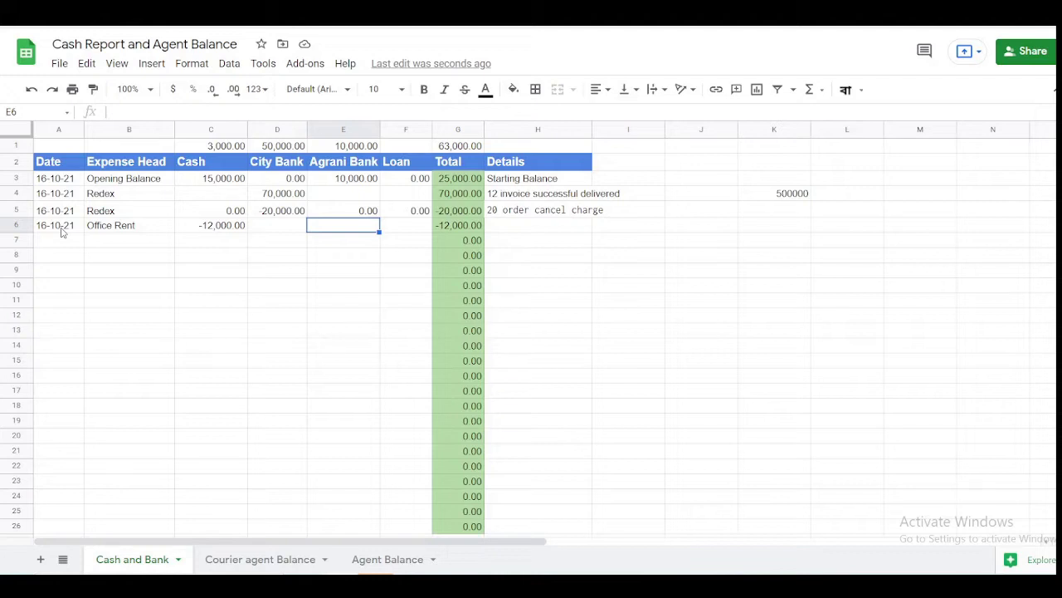
- Start row 7 with the date 16-10-21 and the expense head 'Cash withdrawal'
key(Down)
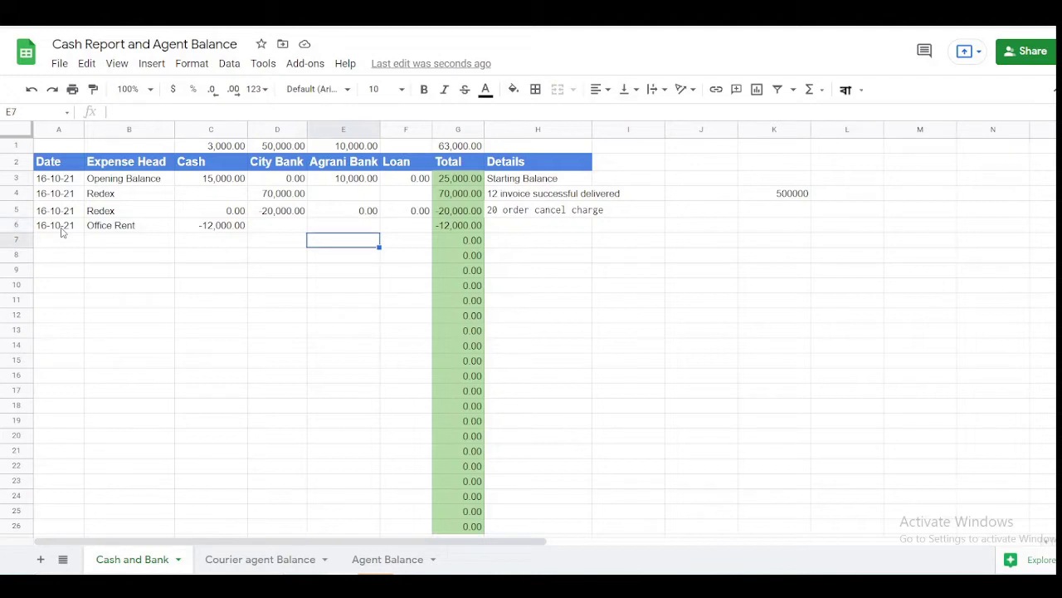
key(Left)
key(Left)
key(Left)
key(Left)
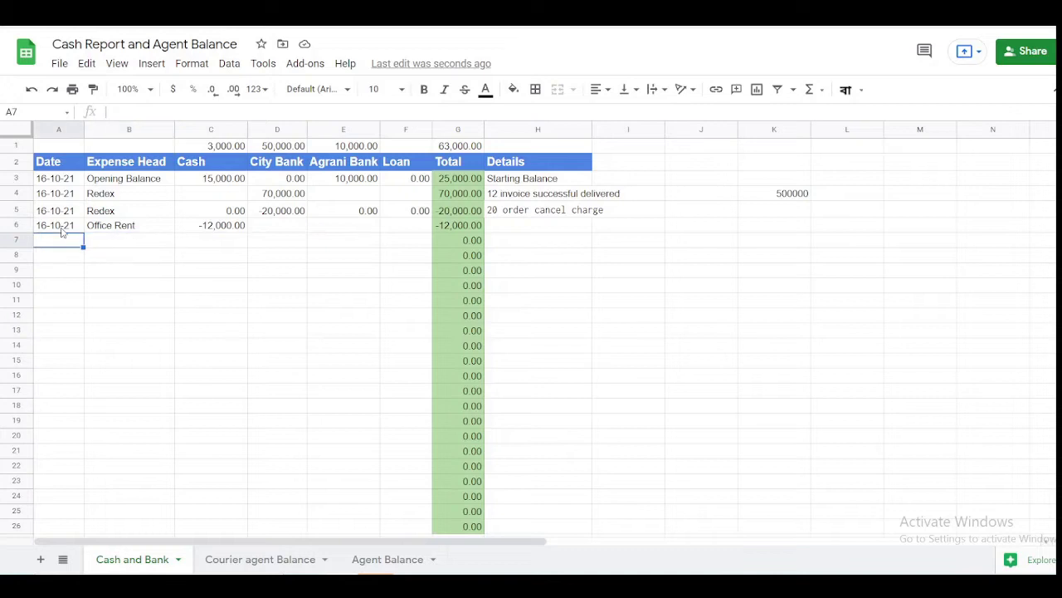
text(16-10-21)
key(Right)
text(C)
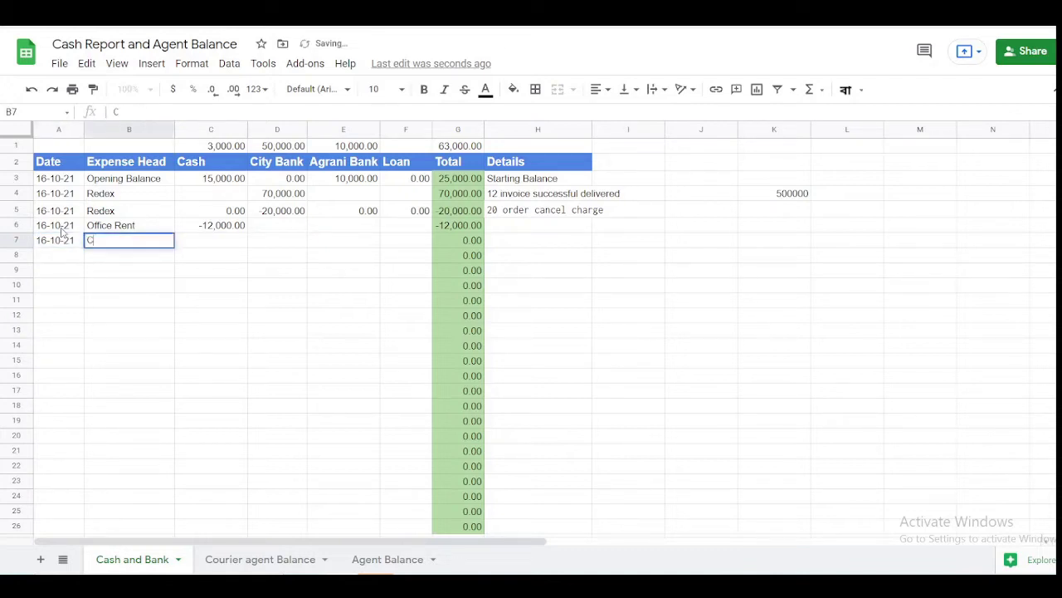
text(ash withdrawal)
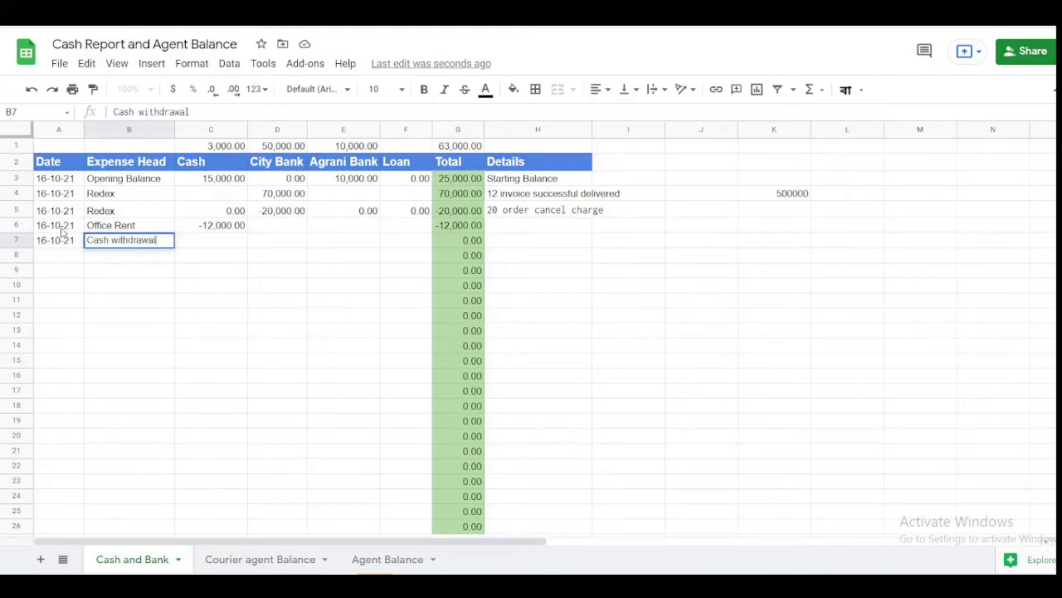
key(Tab)
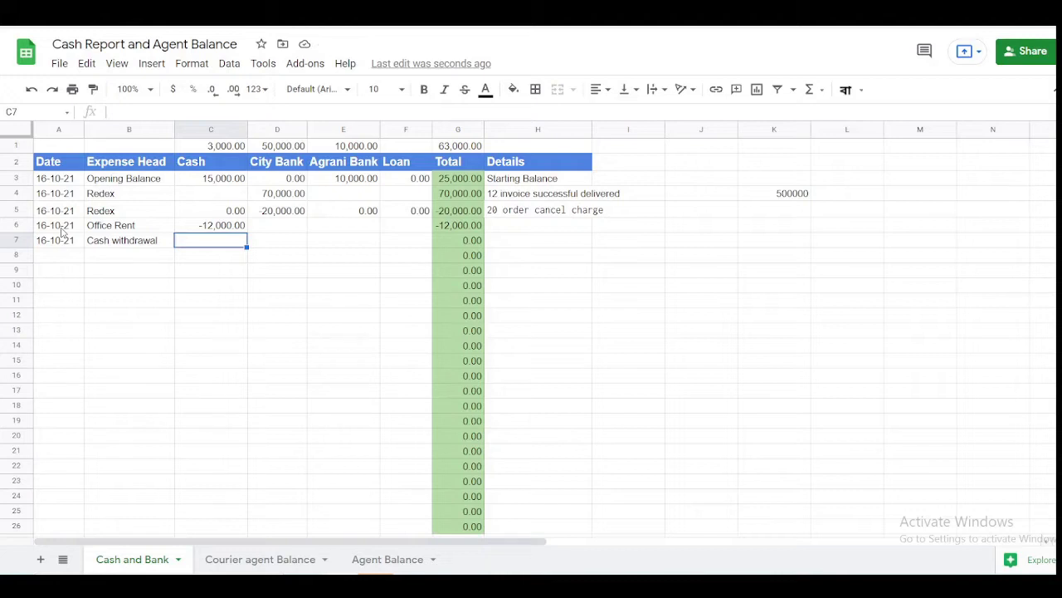
key(Tab)
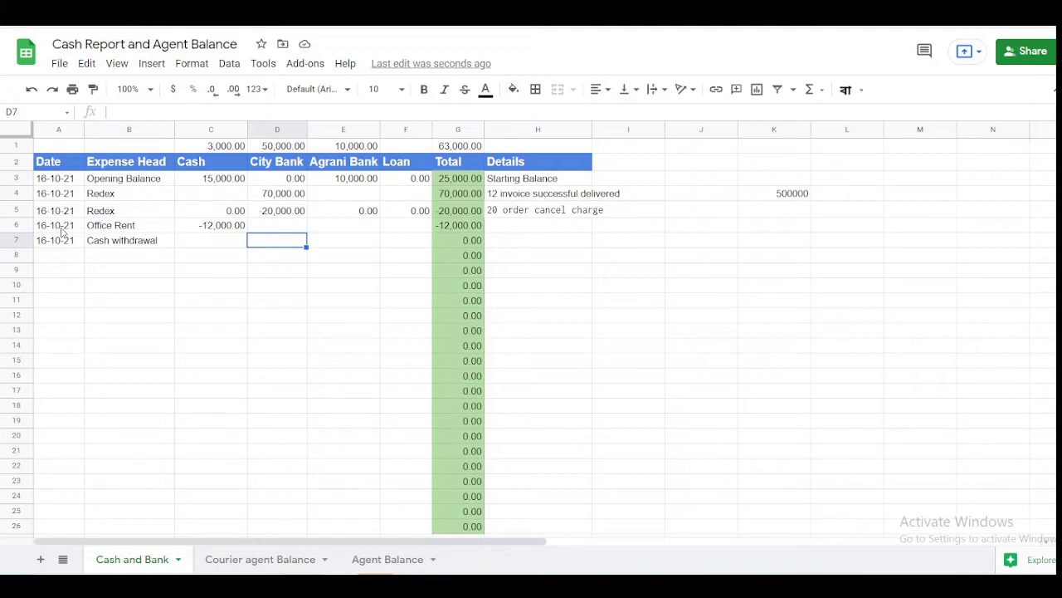
- Enter -10,000 under City Bank and 10,000 under Cash for the Cash withdrawal row
text(1oooo)
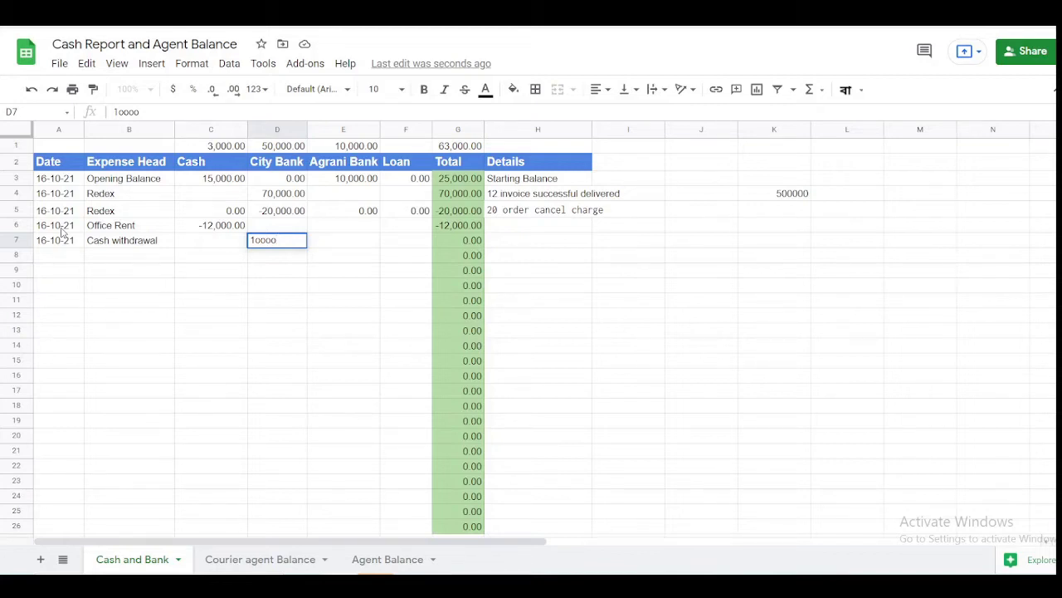
key(BackSpace)
key(BackSpace)
key(BackSpace)
key(BackSpace)
key(BackSpace)
text(-10000)
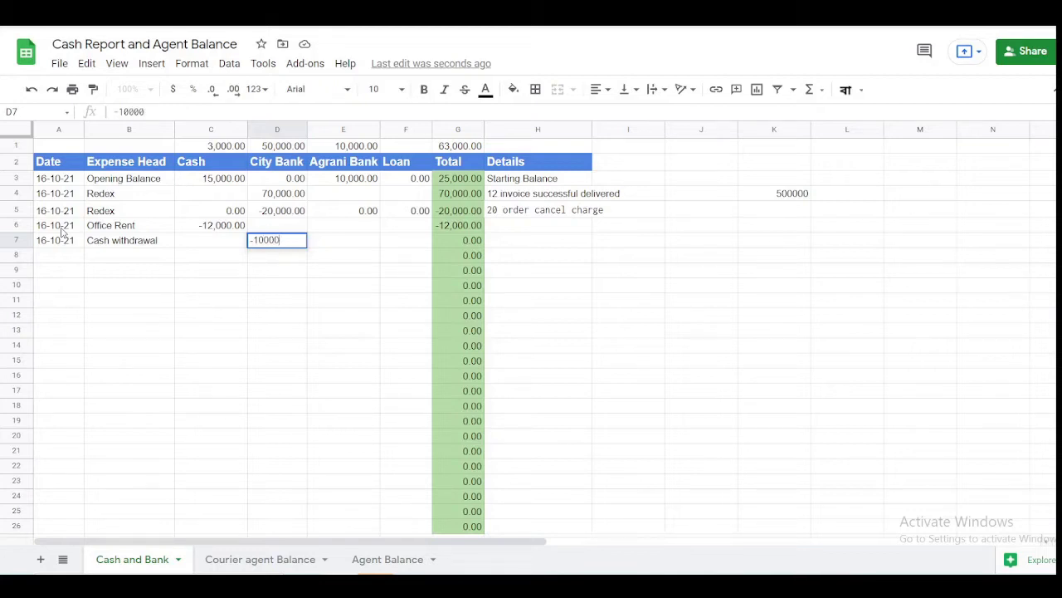
key(Return)
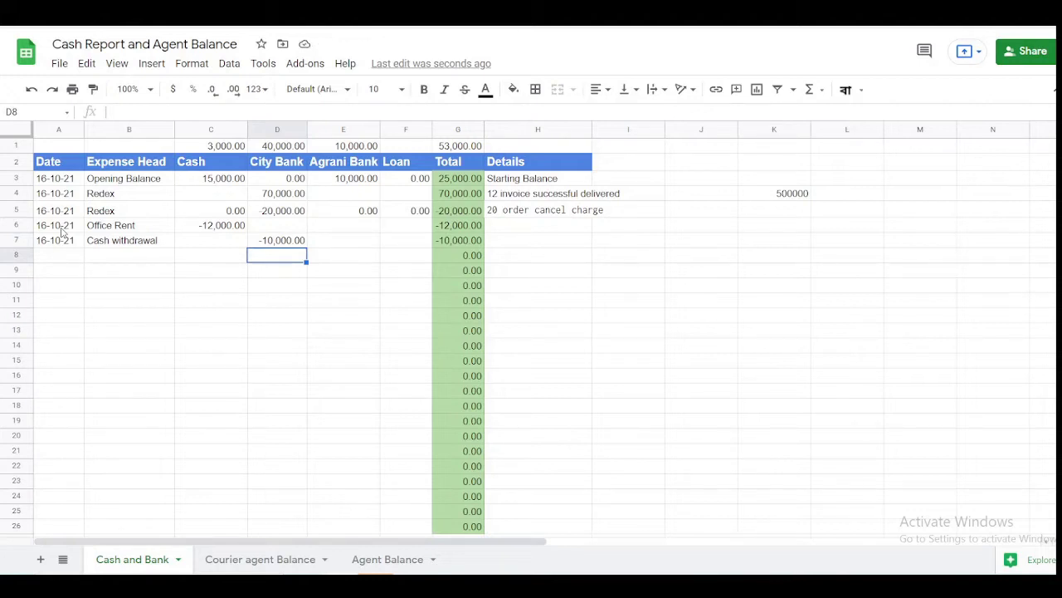
key(Up)
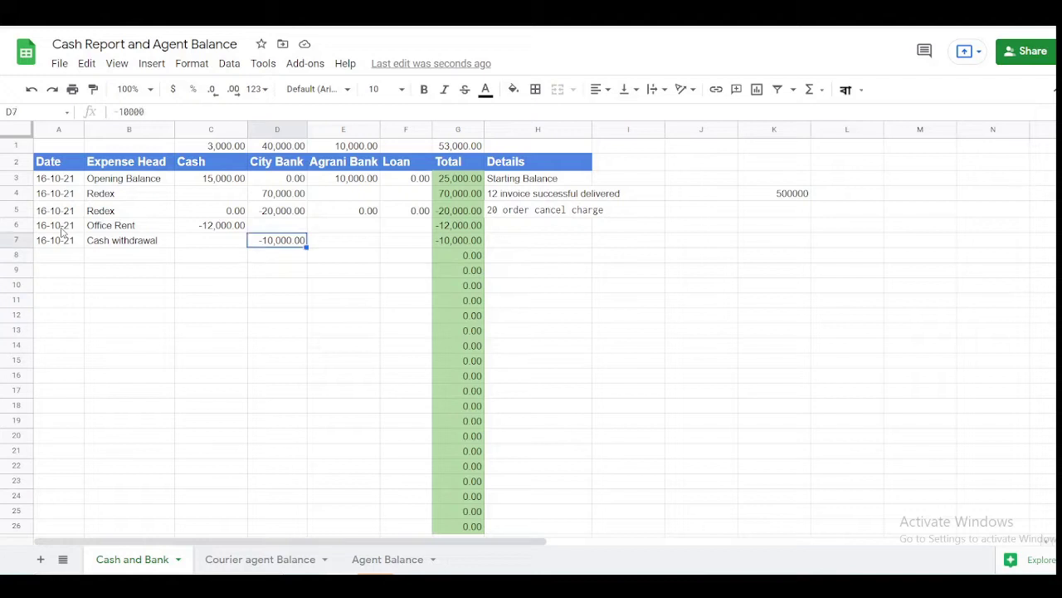
key(Left)
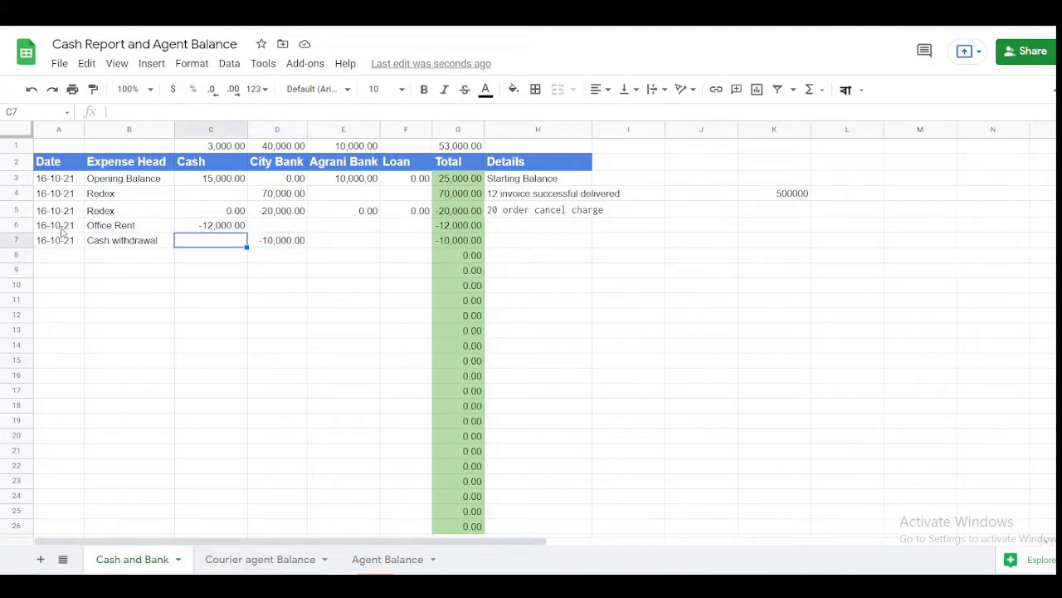
text(-)
key(BackSpace)
text(10000)
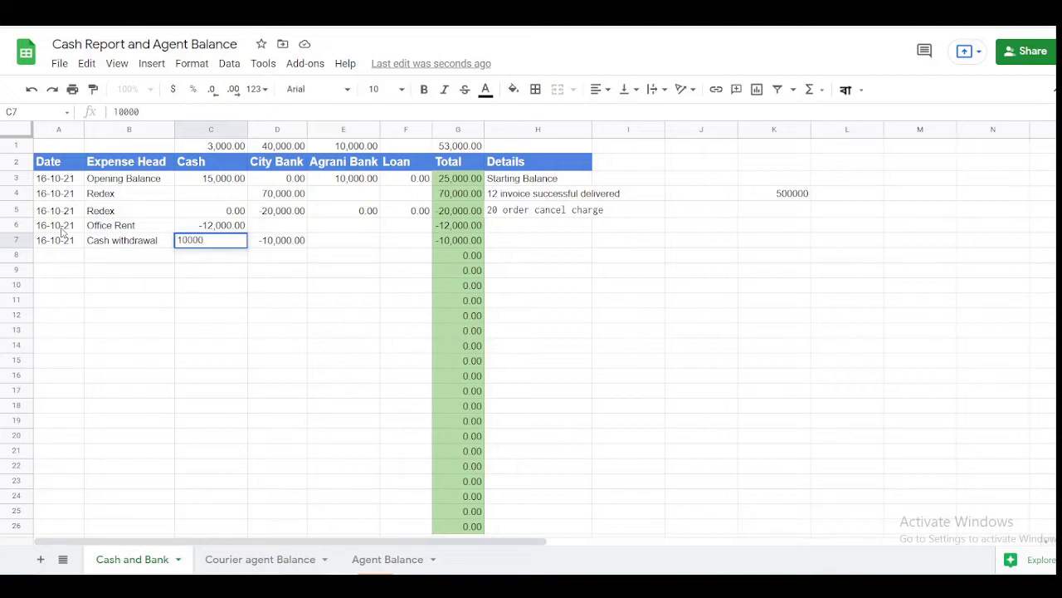
key(Return)
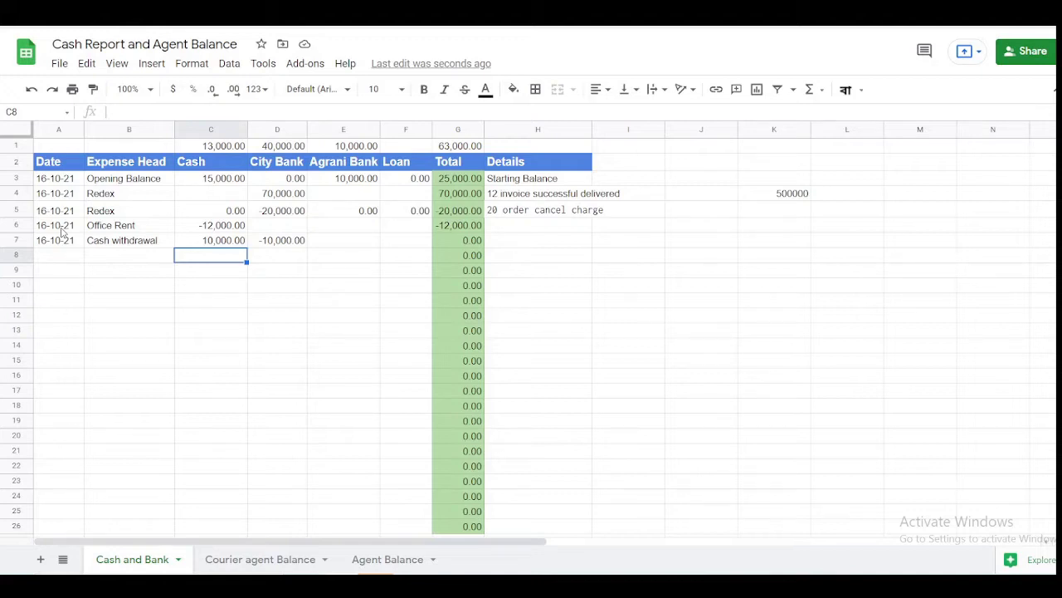
- Record row 8 as a 16-10-21 Customer Payment of -8,000 in Cash
key(Up)
key(Down)
key(Left)
key(Left)
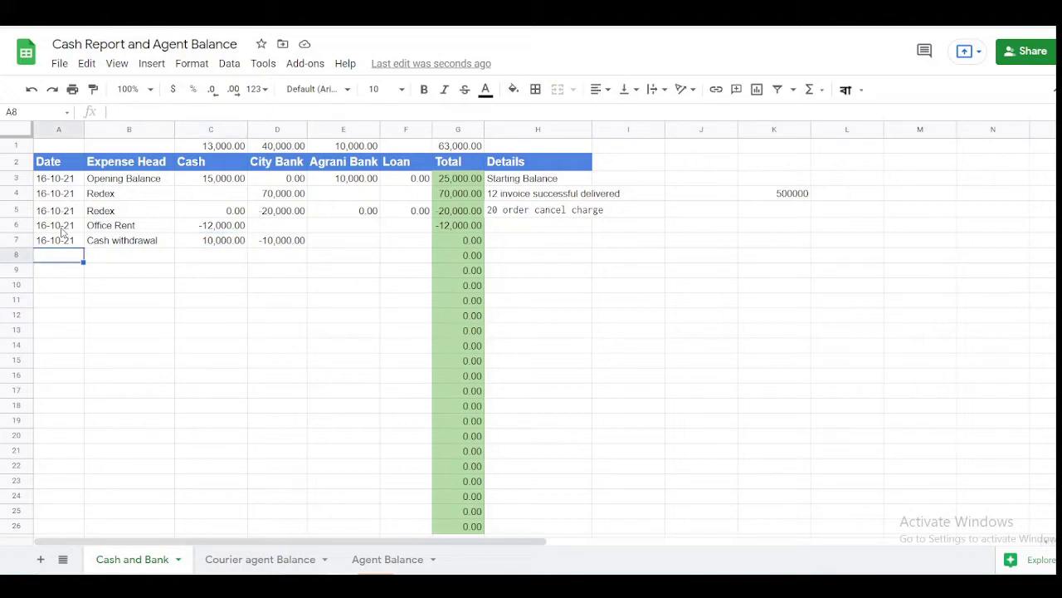
key(ctrl+d)
key(Right)
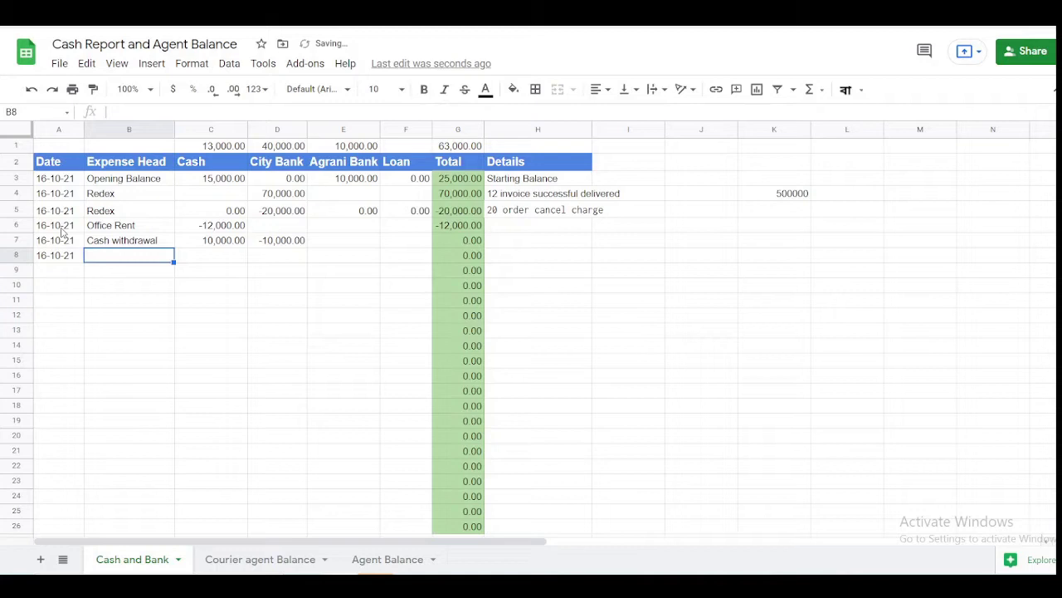
text(Custom)
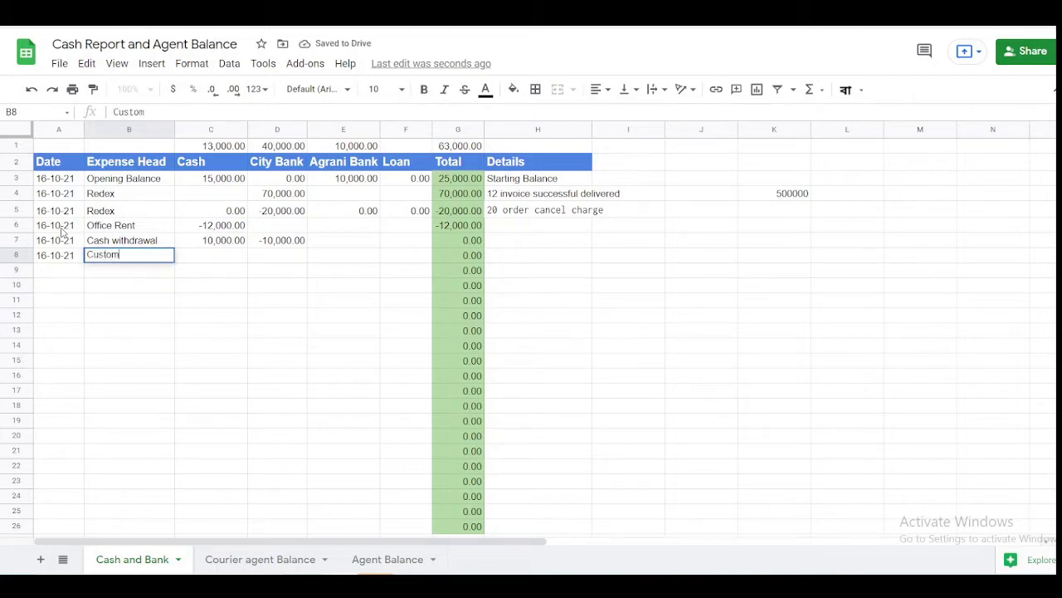
text(er Payment)
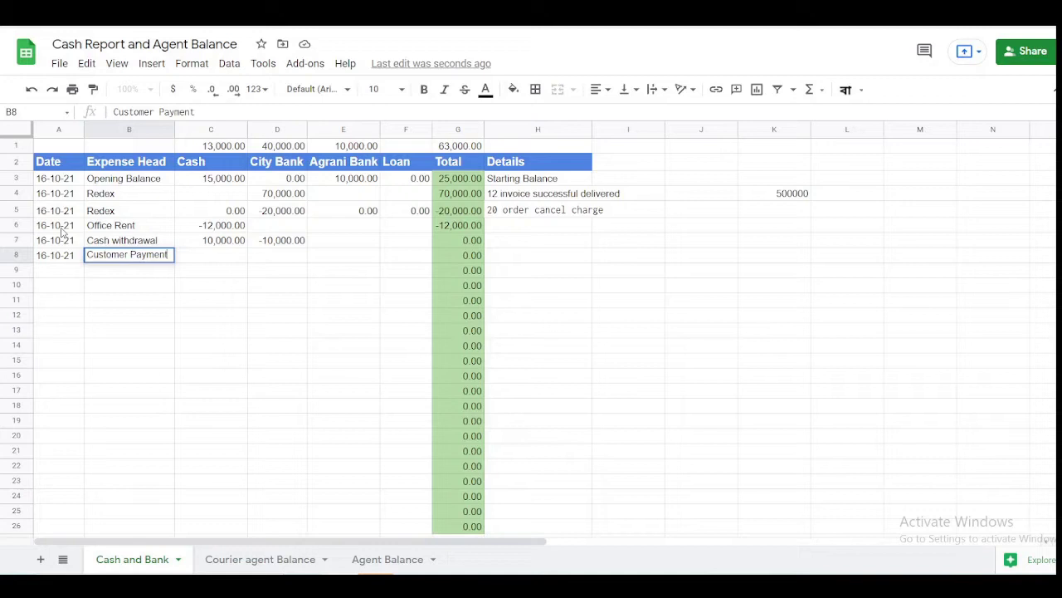
key(Tab)
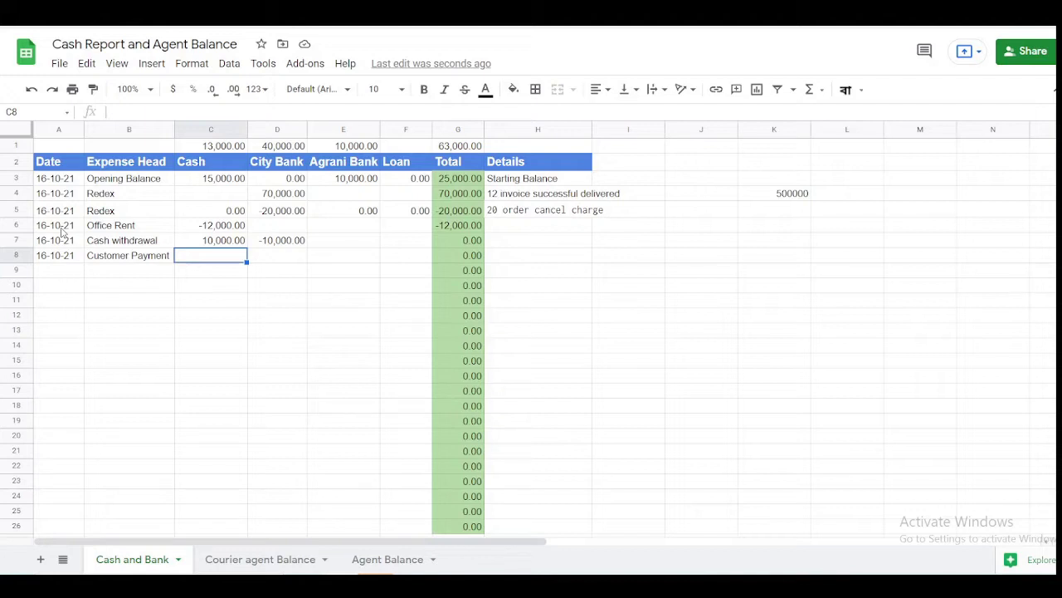
text(-8000)
key(Tab)
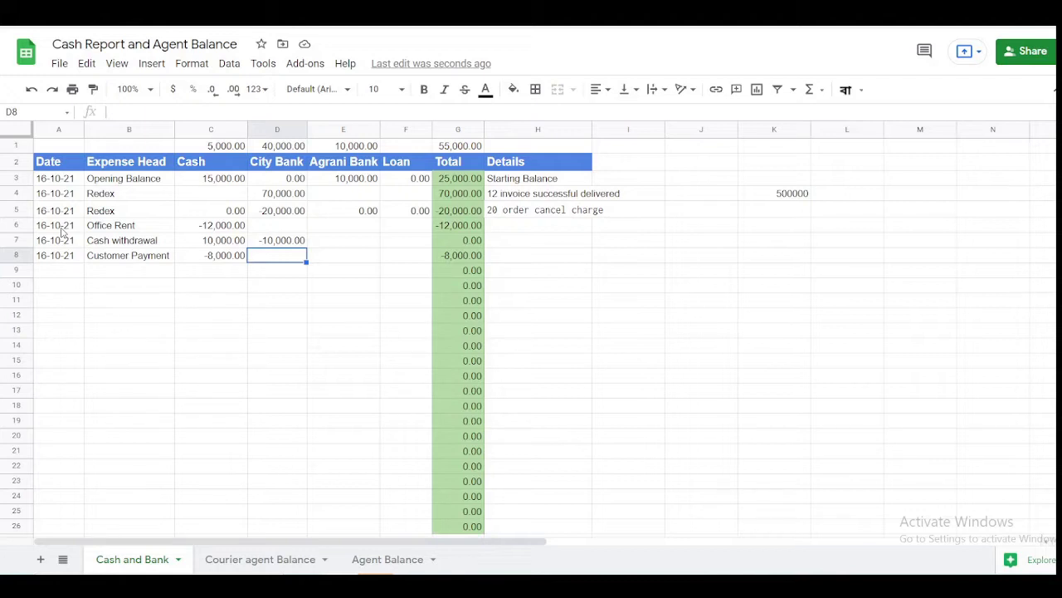
- Add a Details note in H8 stating the customer's invoice was paid
key(Right)
key(Right)
key(Right)
key(Right)
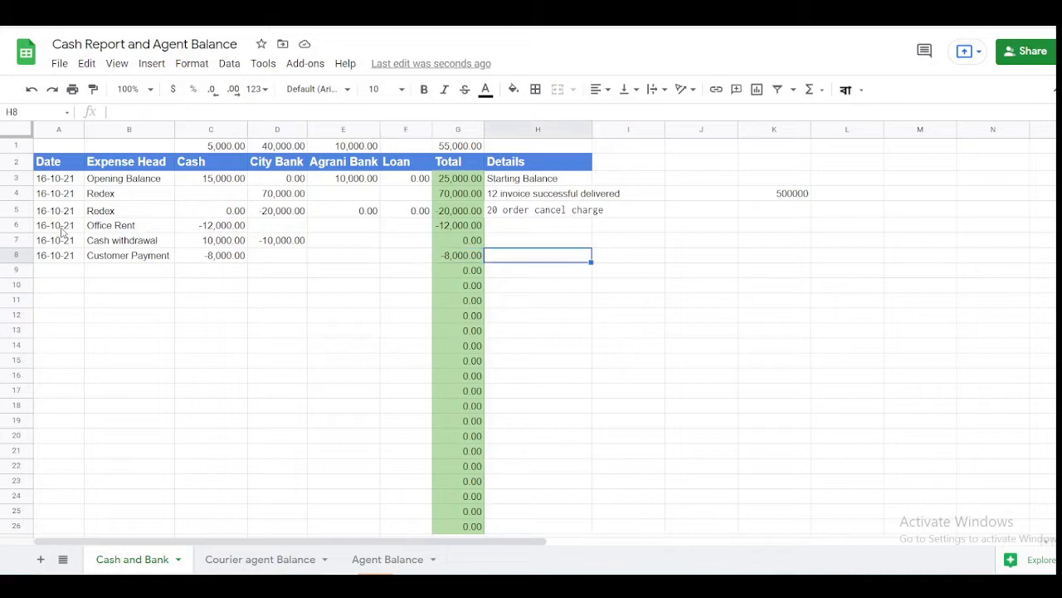
text(Ivoice )
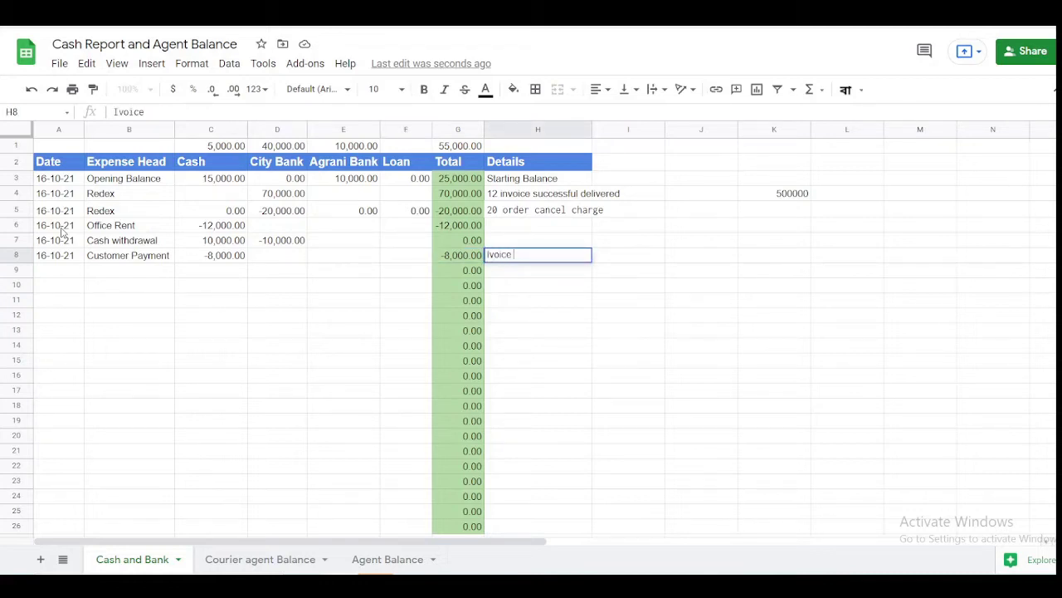
text(no. XYZ-01 paid)
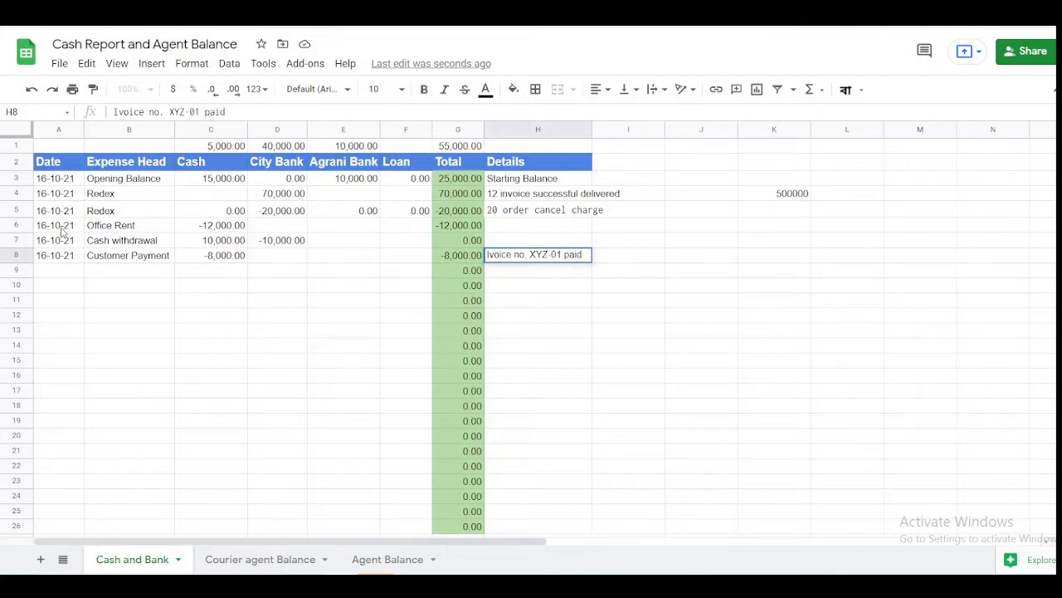
key(Return)
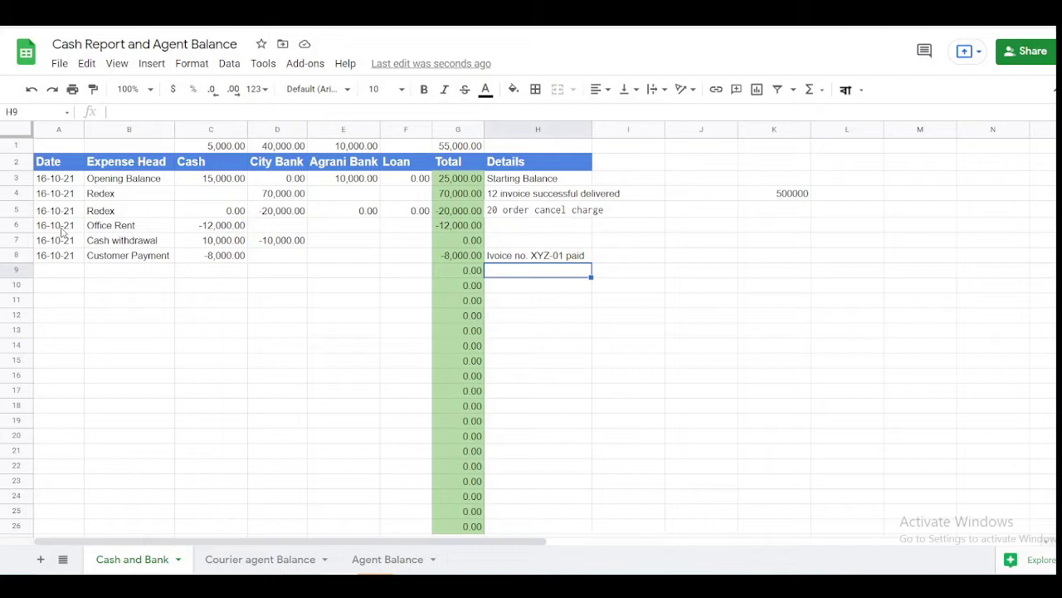
key(Up)
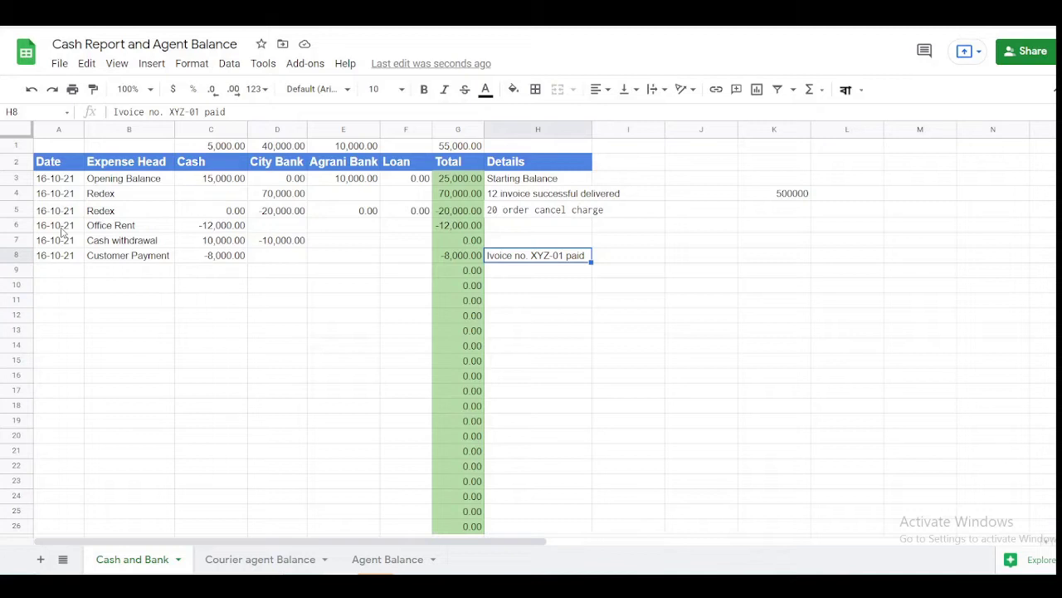
key(Left)
key(Left)
key(Left)
key(Left)
key(Left)
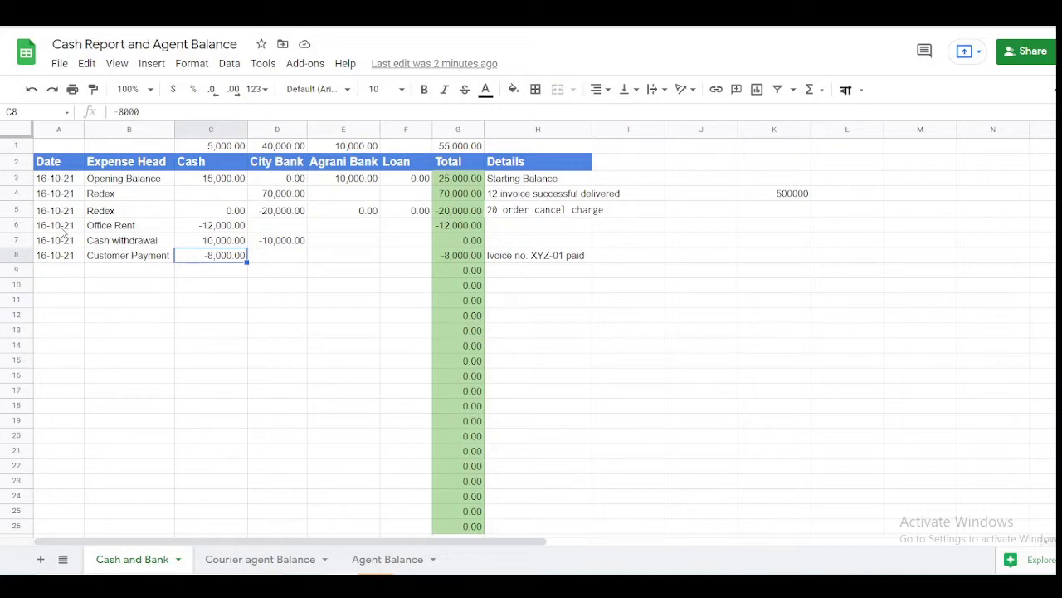
- Enter -30,000 under City Bank in row 9
key(Down)
key(Right)
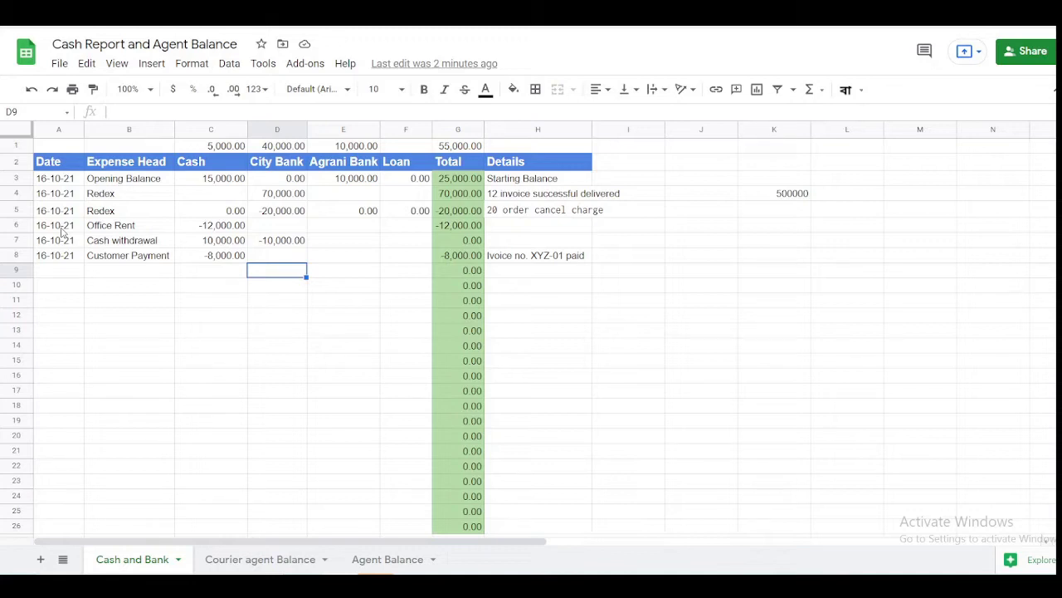
text(30000)
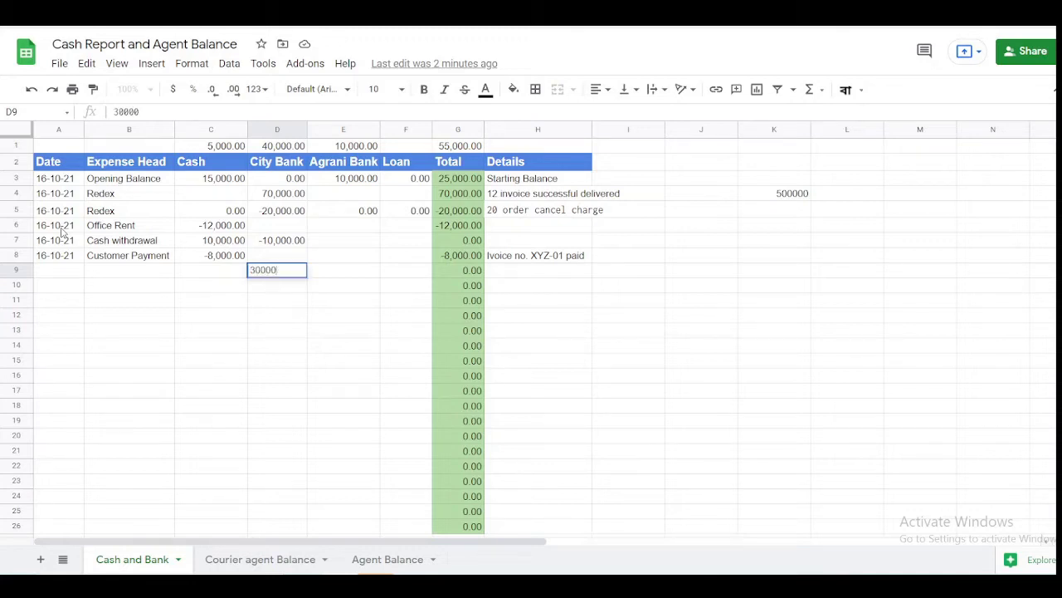
key(Right)
key(Right)
key(Right)
key(Right)
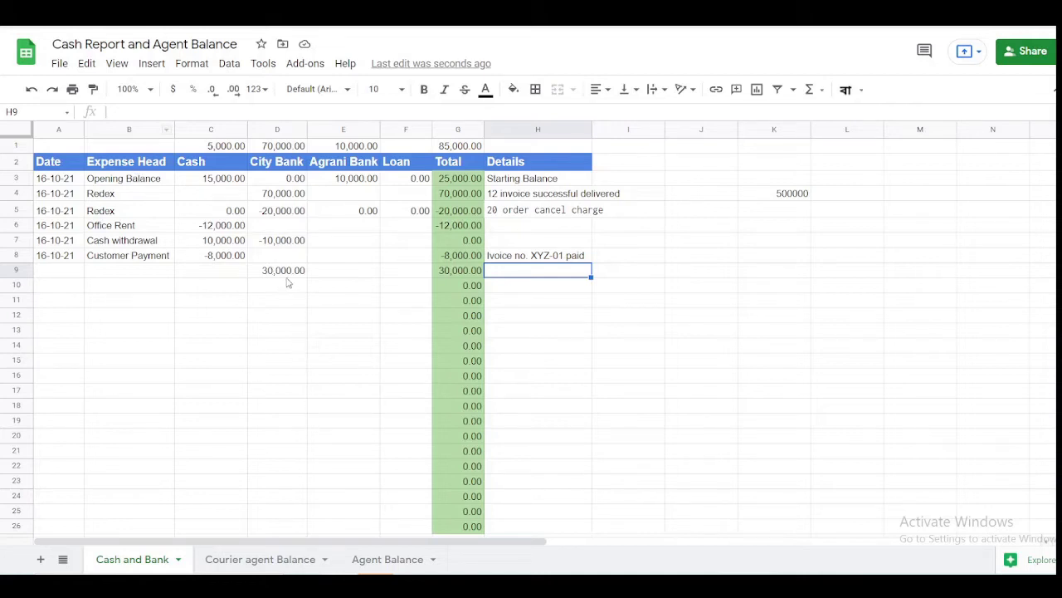
click(282, 271)
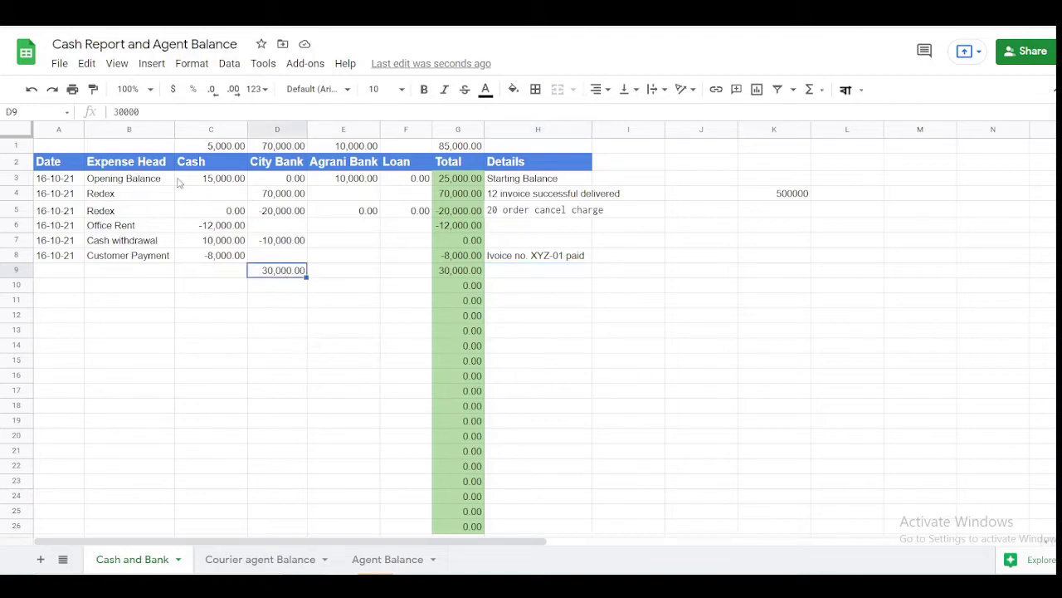
click(116, 111)
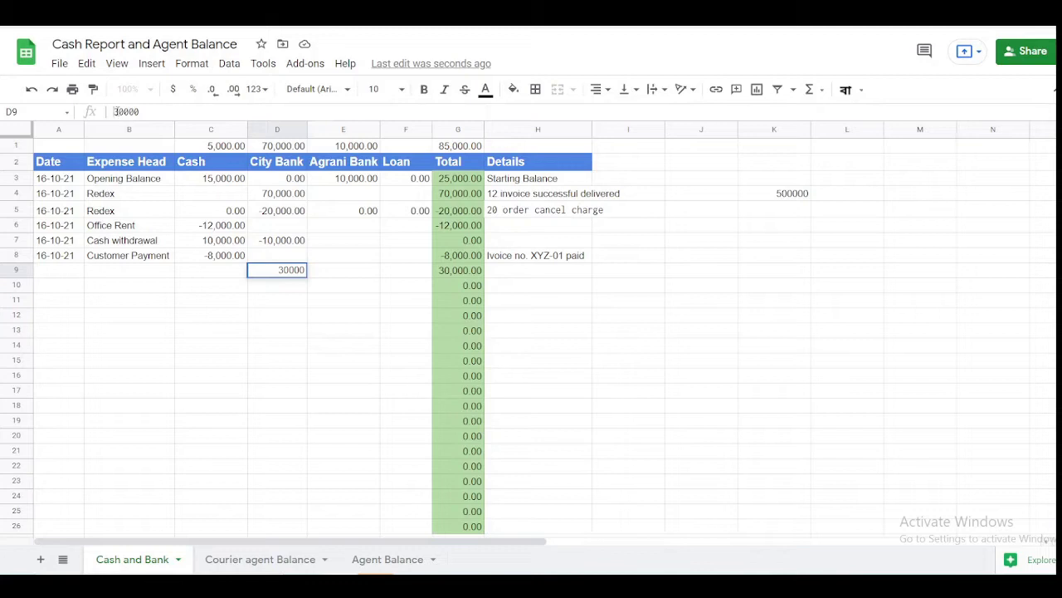
text(-)
key(Return)
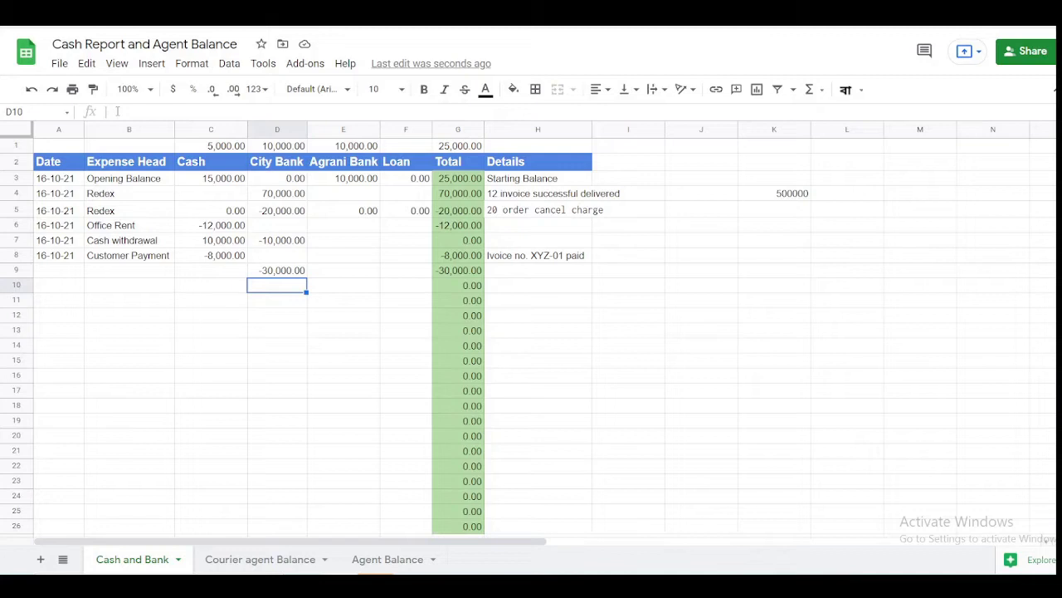
- Try a -25,000 City Bank entry in row 10, then clear it again
text(25000)
key(Return)
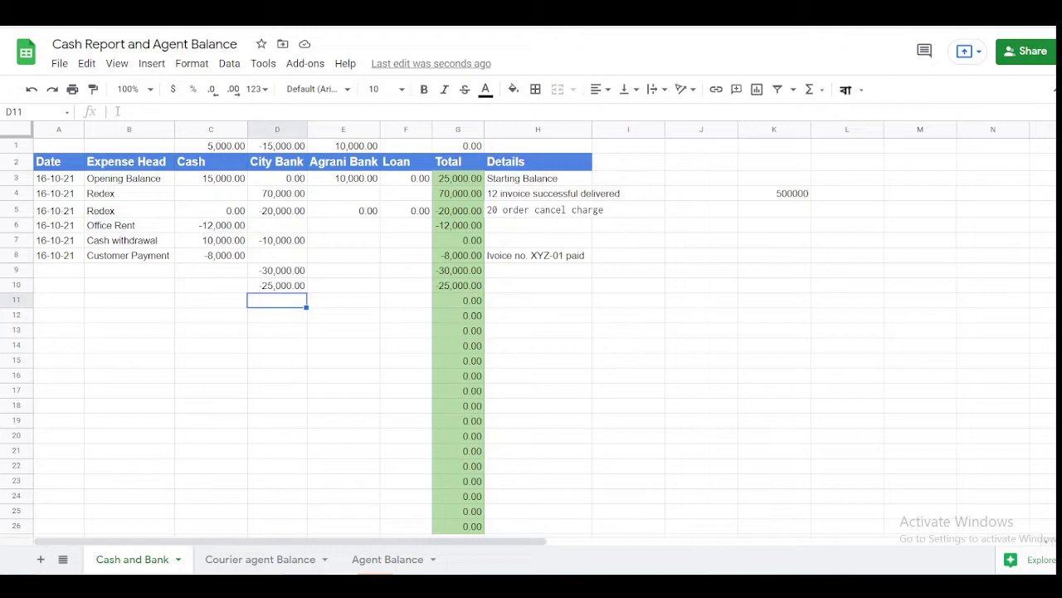
key(Up)
key(Delete)
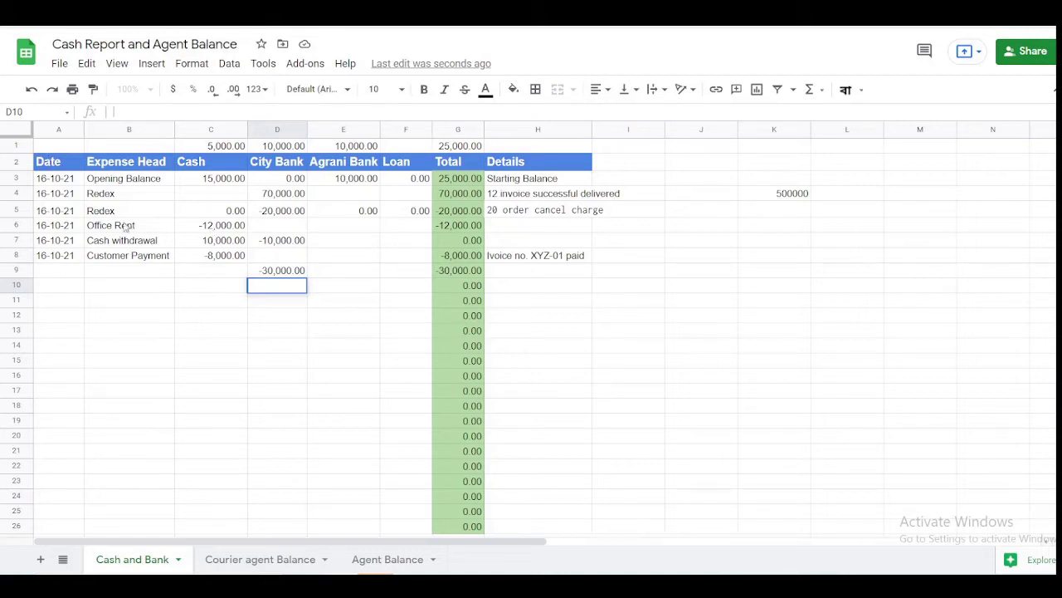
- Fill expense heads redex in B9, Cash withdrawal in B10 and Staff Food in B11
click(126, 271)
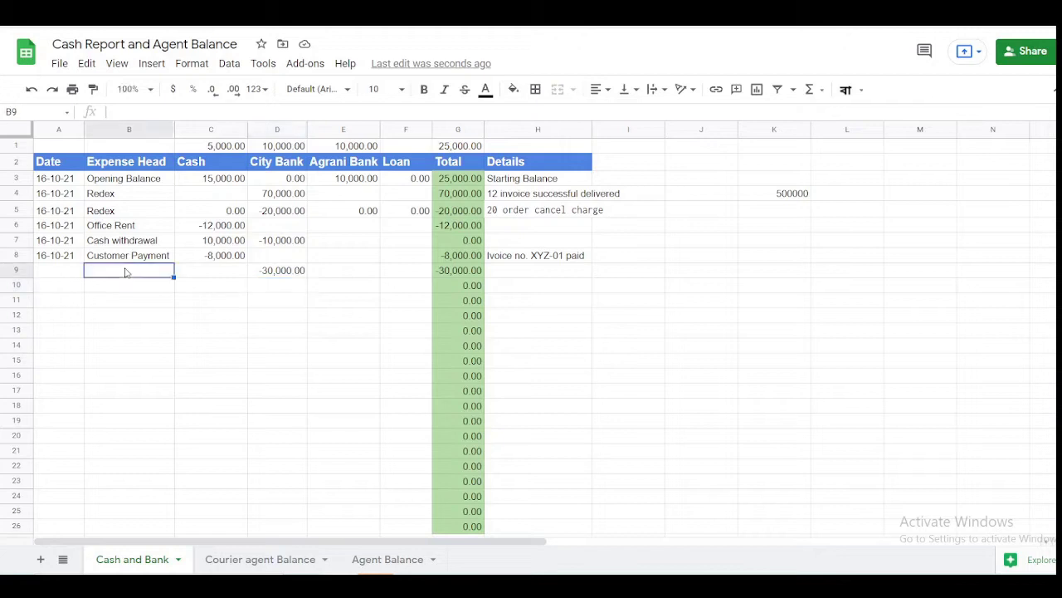
text(r)
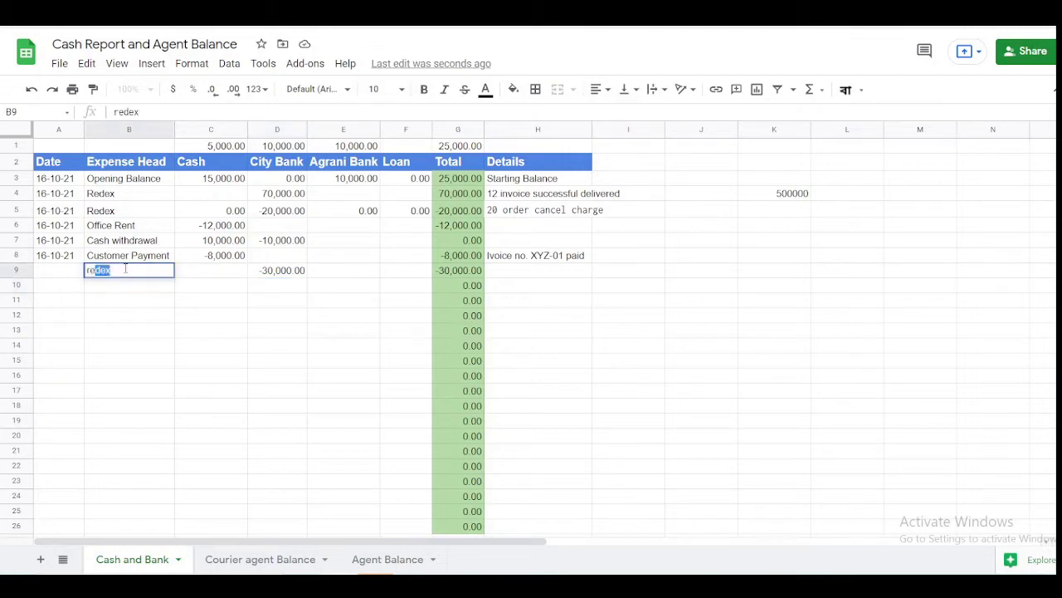
key(Return)
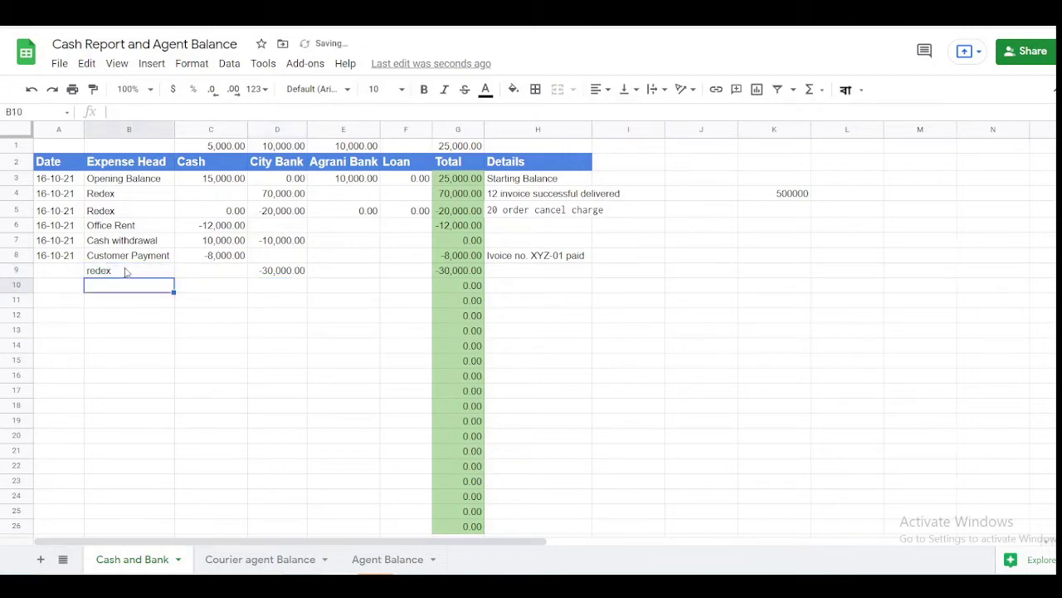
text(ca)
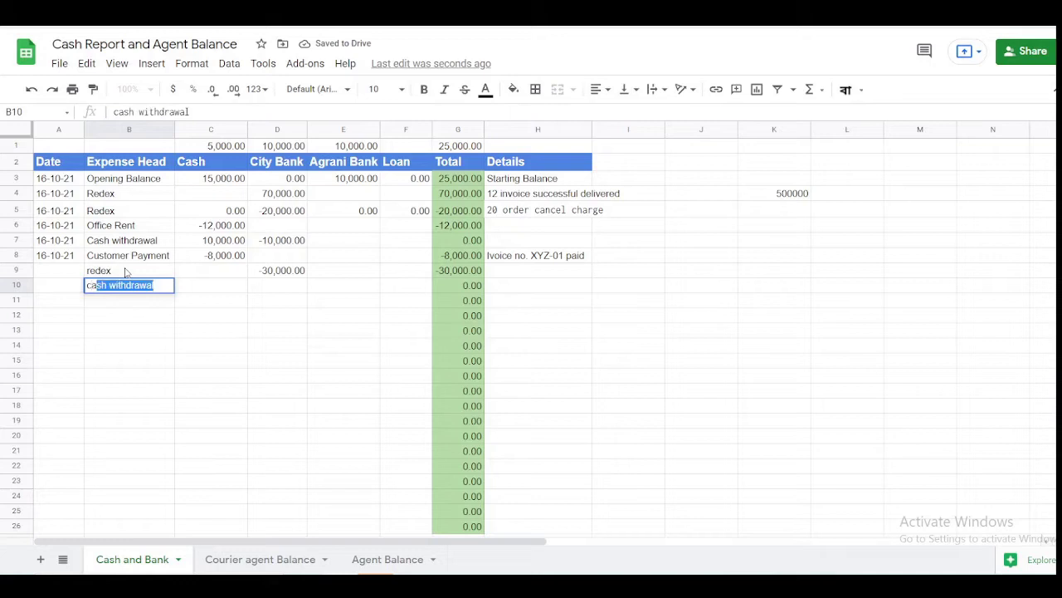
key(Return)
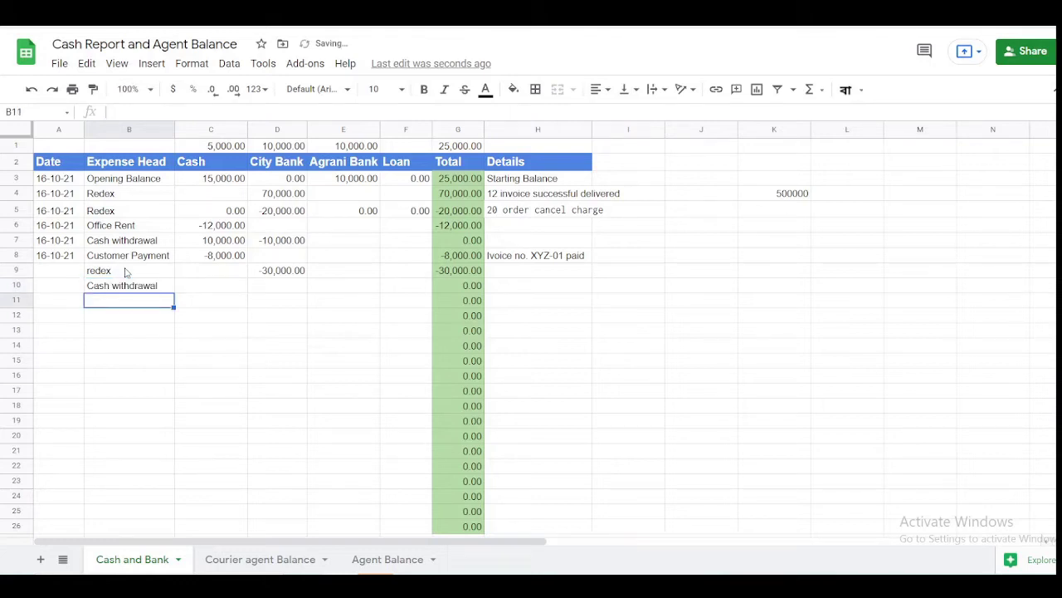
text(Food)
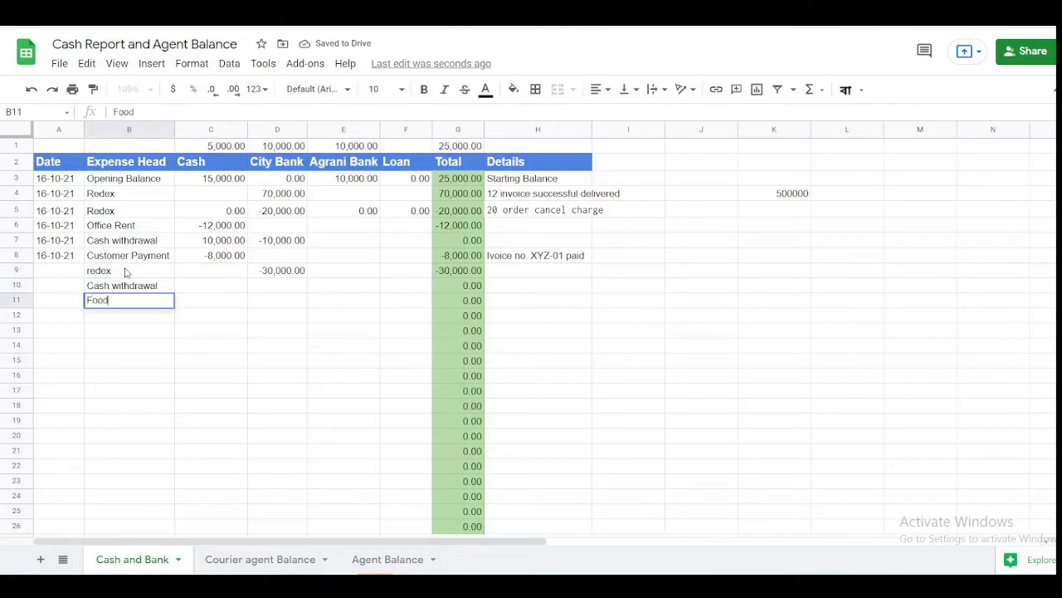
key(BackSpace)
key(BackSpace)
key(BackSpace)
key(BackSpace)
text(Staff Foo)
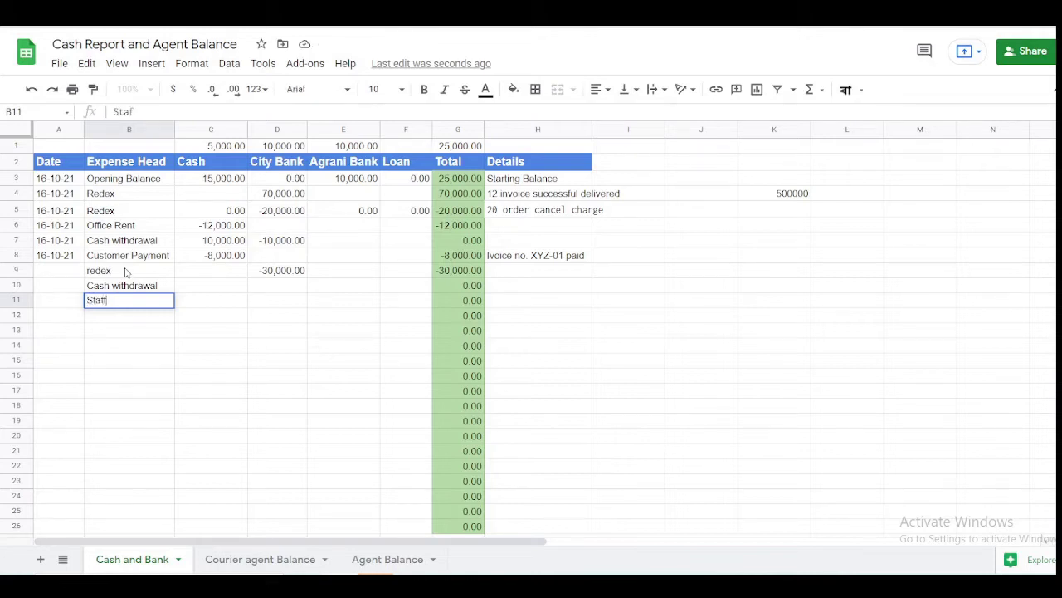
text(d)
key(Tab)
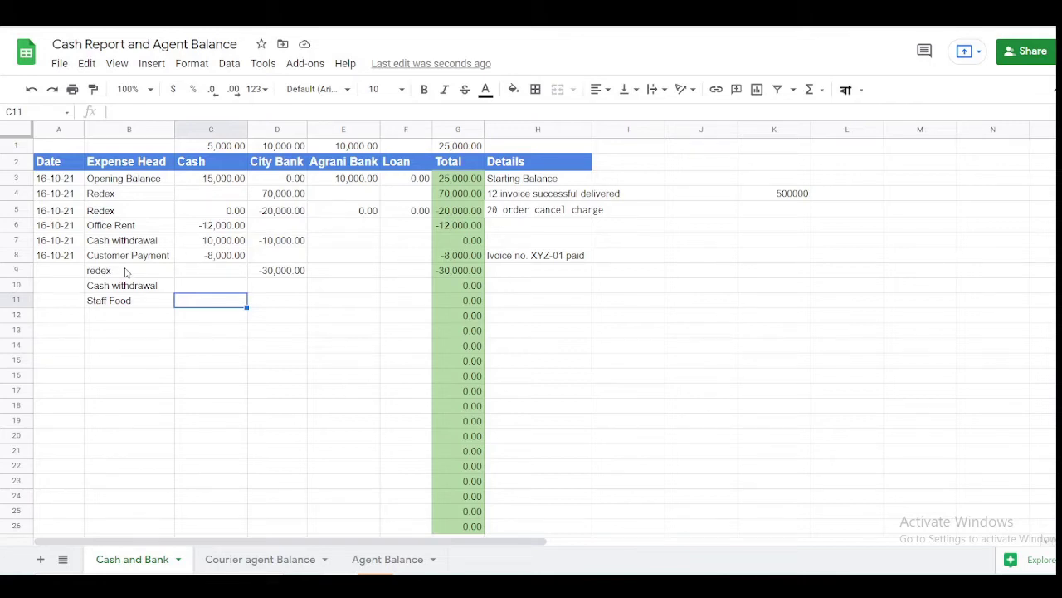
- Give the Staff Food row -50 in Cash and the Details note '5 people'
text(-50)
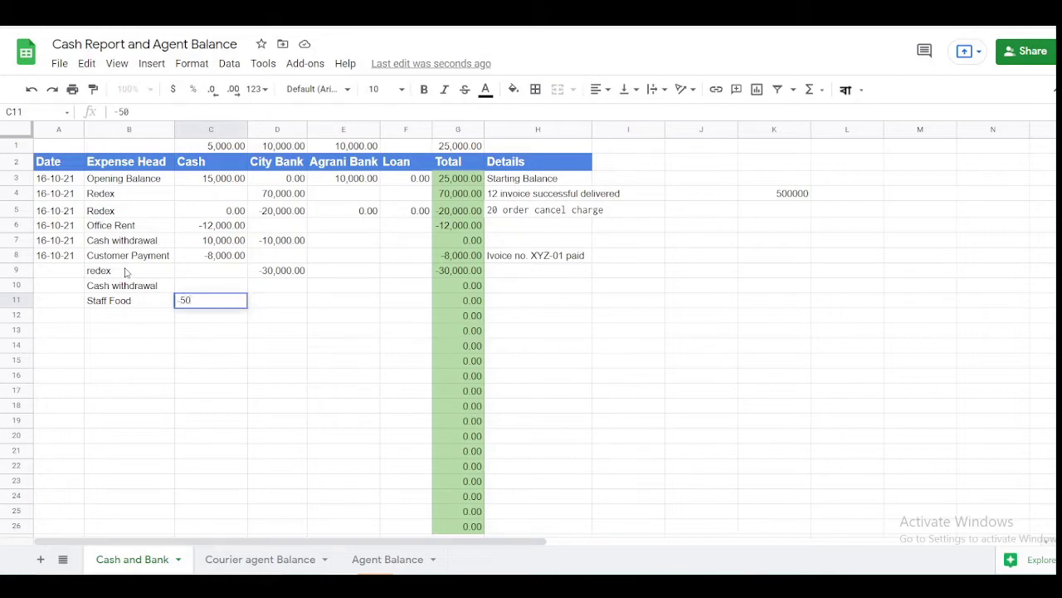
key(Tab)
key(Tab)
key(Tab)
key(Tab)
key(Tab)
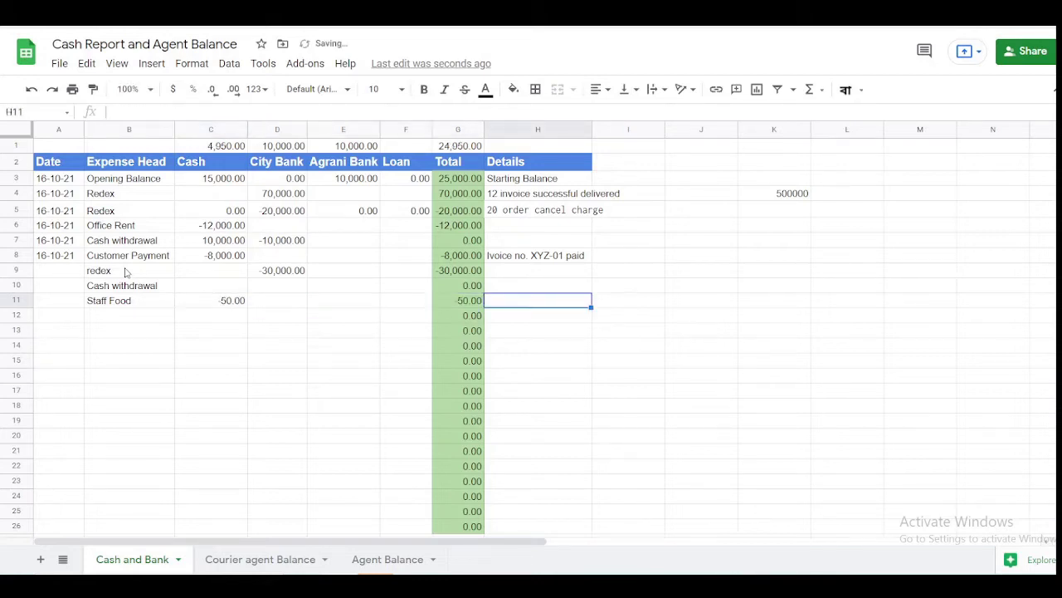
text(5 people)
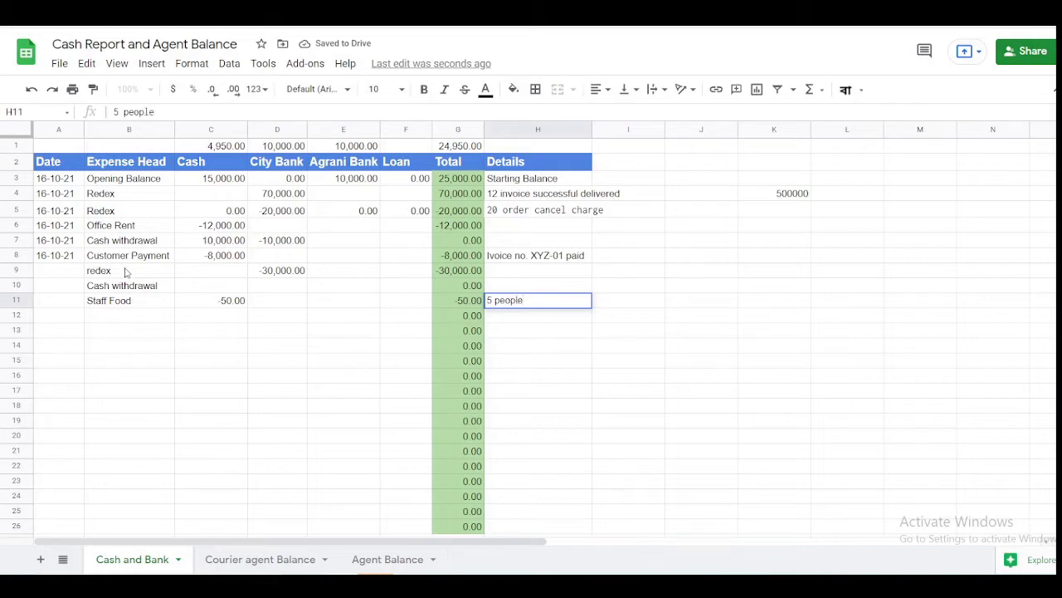
key(Return)
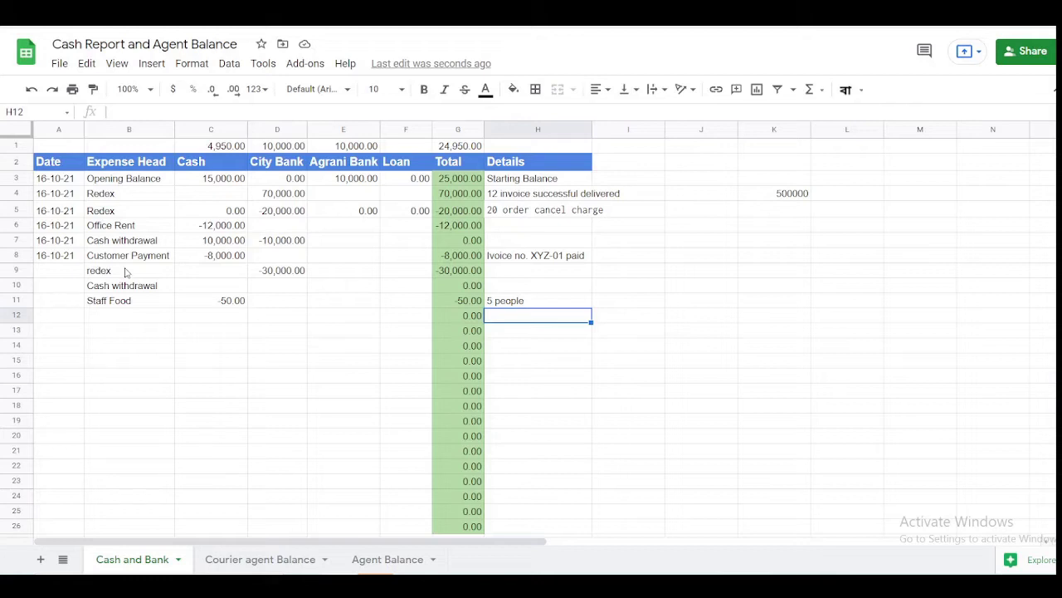
key(Up)
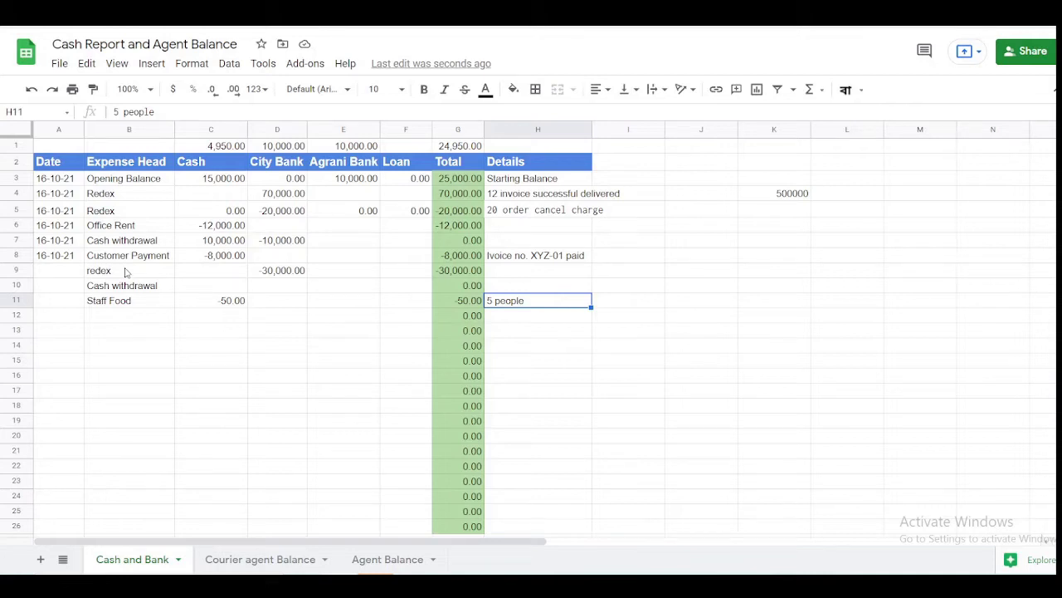
- Add a CC Camera expense in row 12 with -1,200 in Cash
click(104, 317)
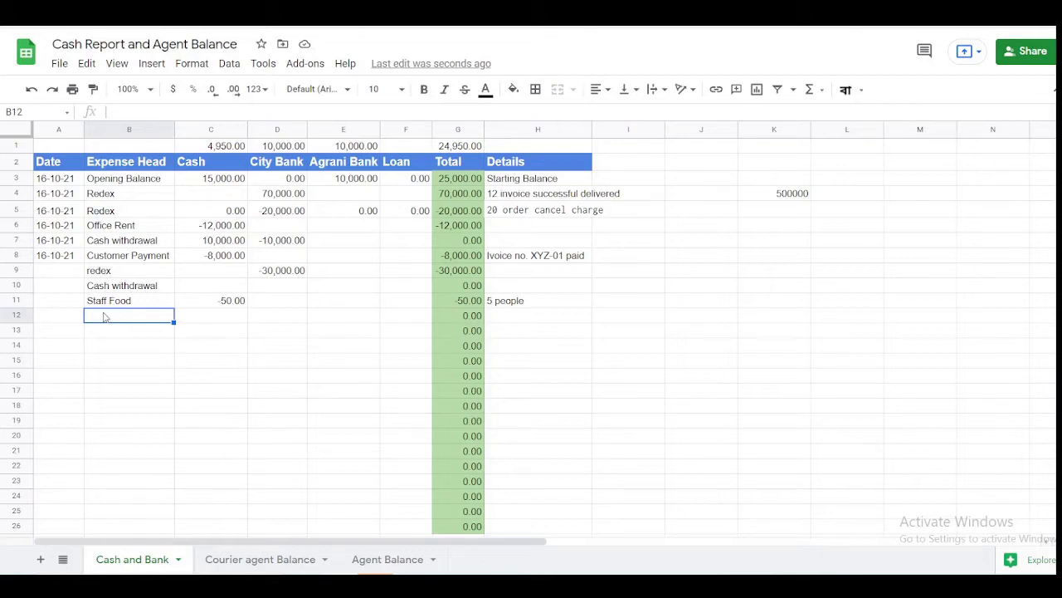
text(CC Came)
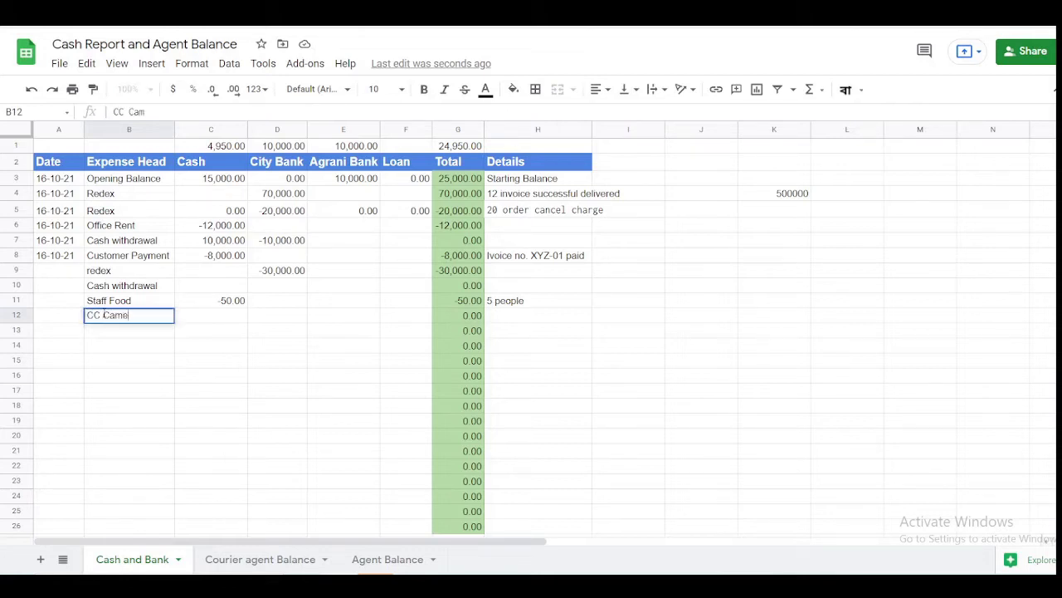
text(ra)
key(Tab)
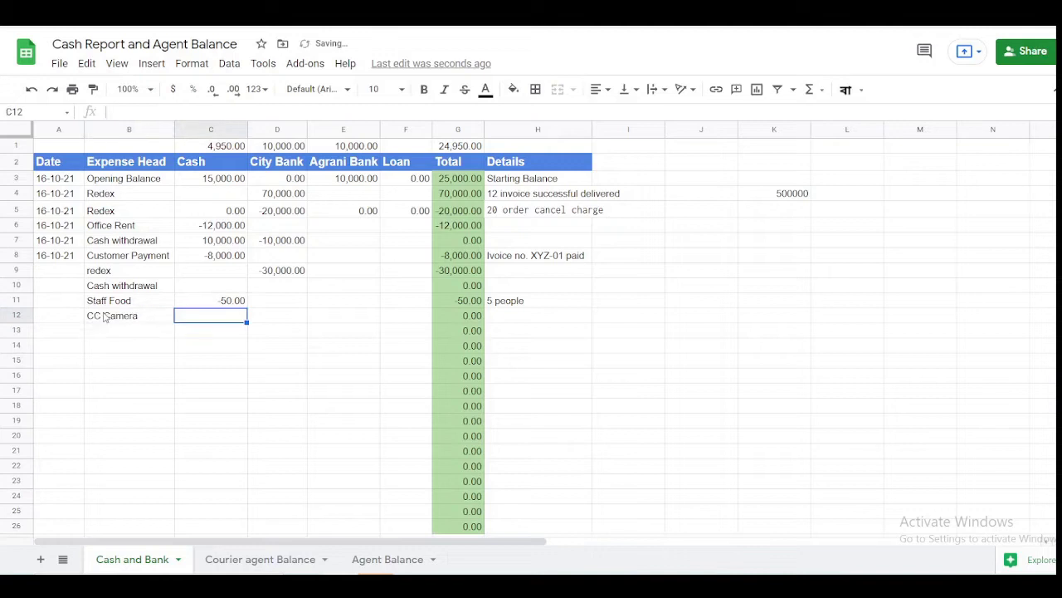
key(Tab)
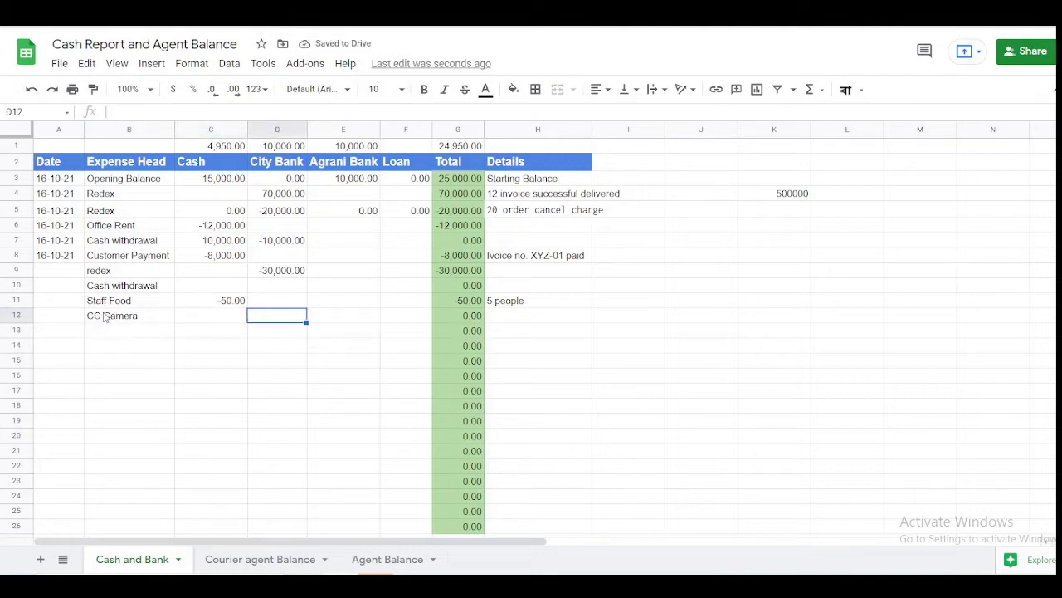
key(Left)
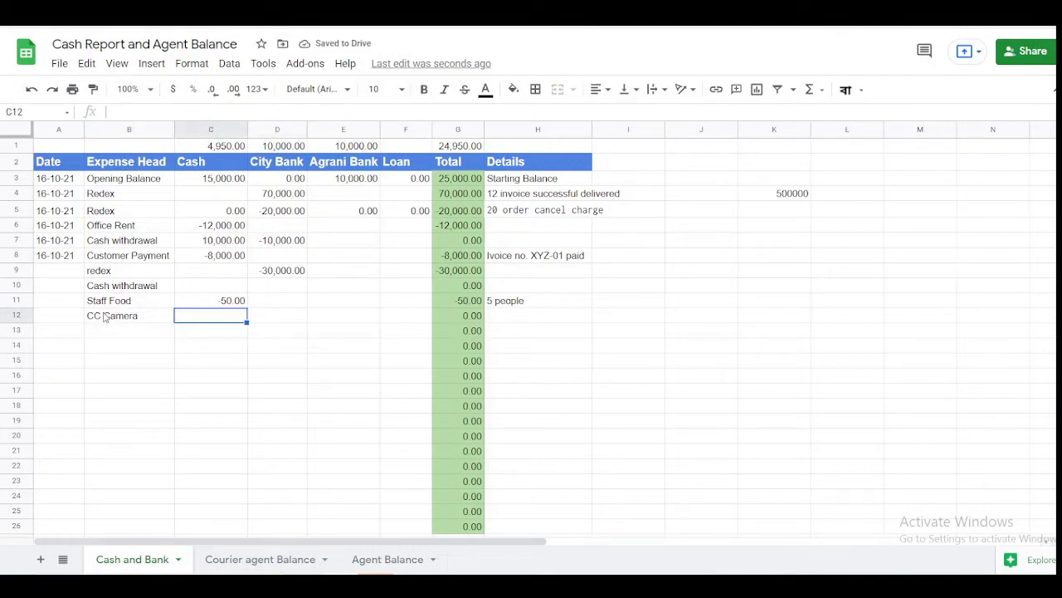
text(12000)
key(BackSpace)
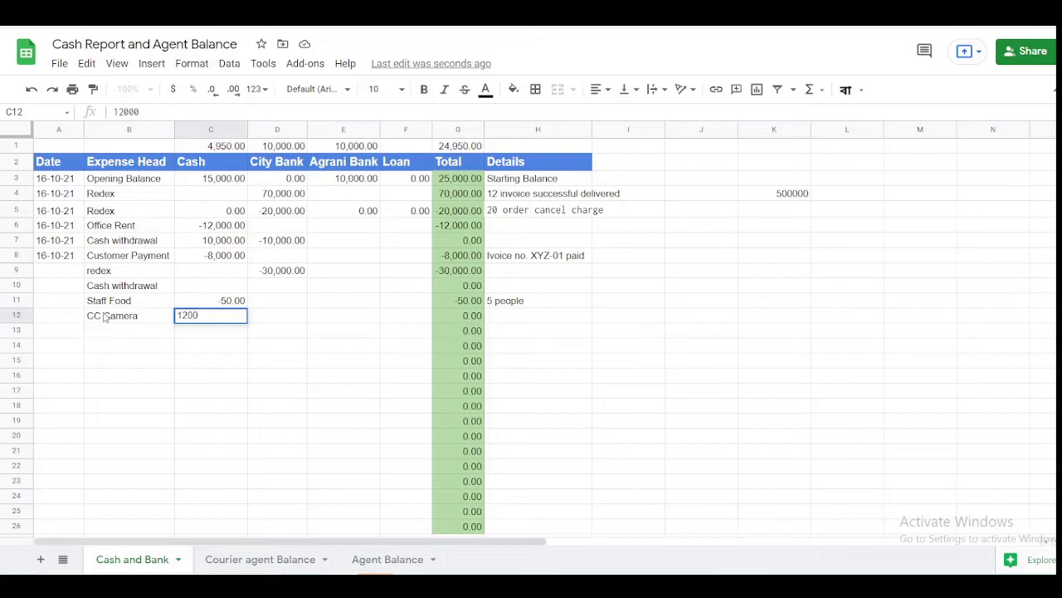
key(BackSpace)
key(BackSpace)
key(BackSpace)
key(BackSpace)
text(-1200)
key(Tab)
key(Tab)
key(Tab)
key(Tab)
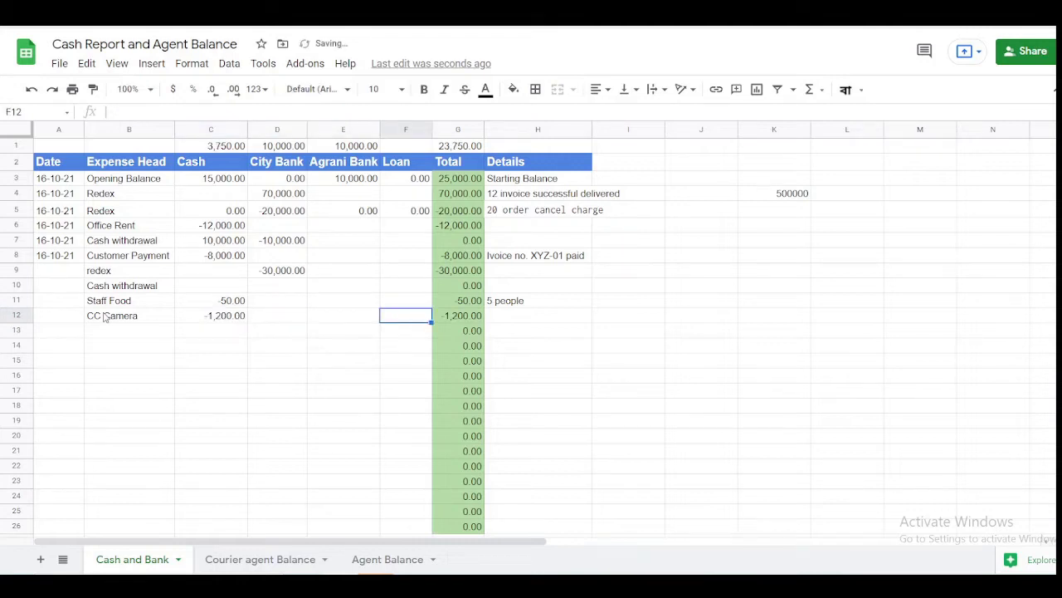
key(Tab)
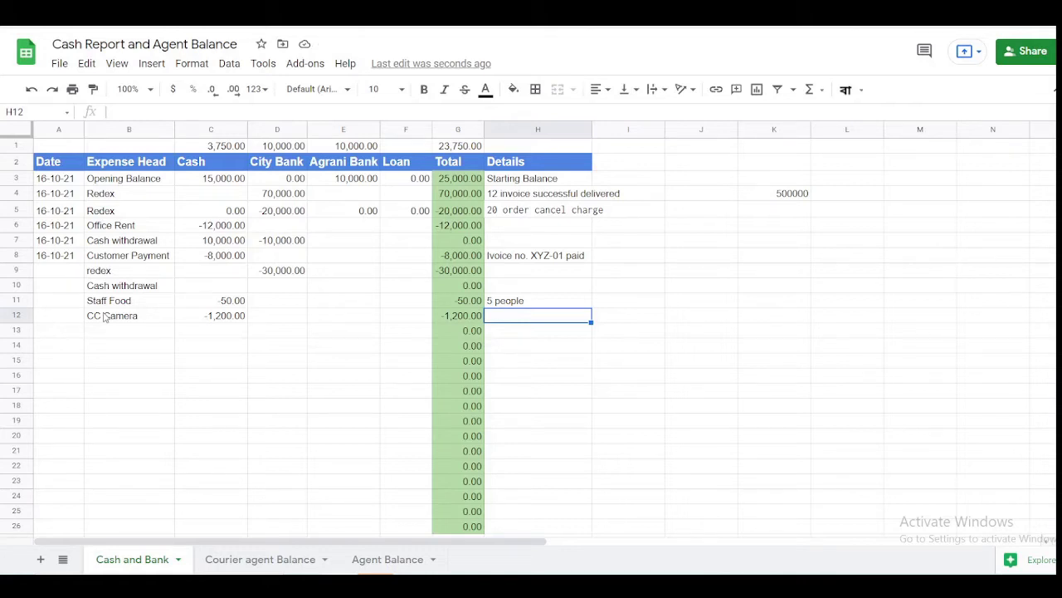
- Note '2 pcs CC camera installation charge' in the CC Camera row's Details
key(Return)
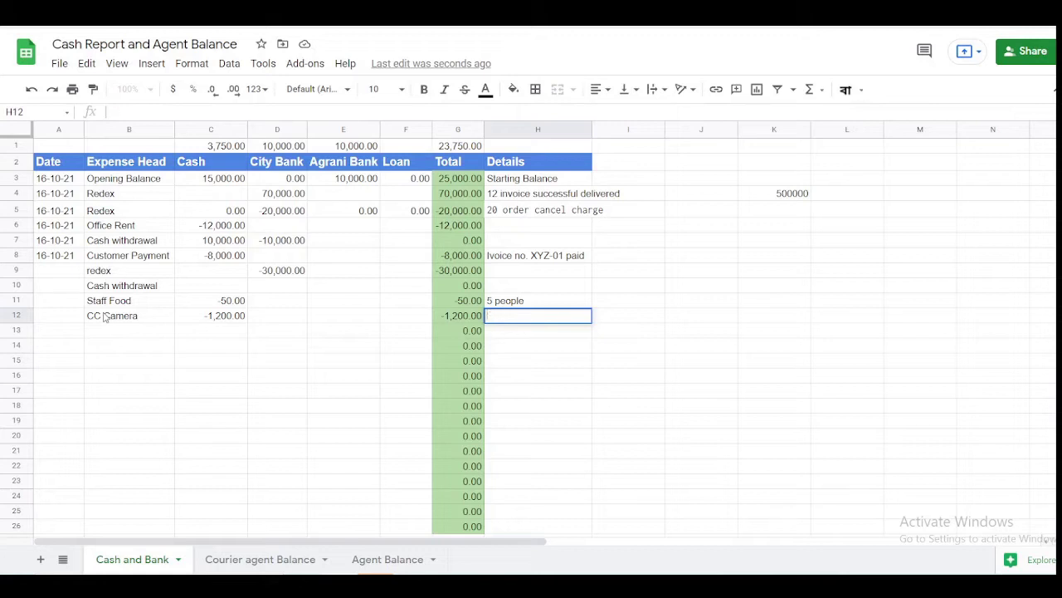
text(2 pcs s)
key(BackSpace)
text(CC)
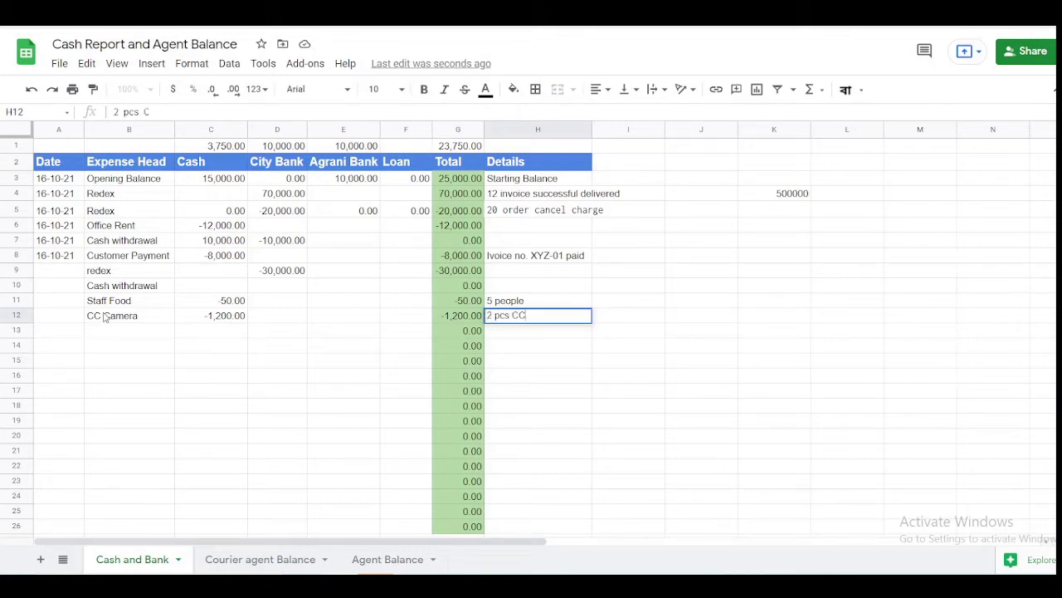
text( camera install)
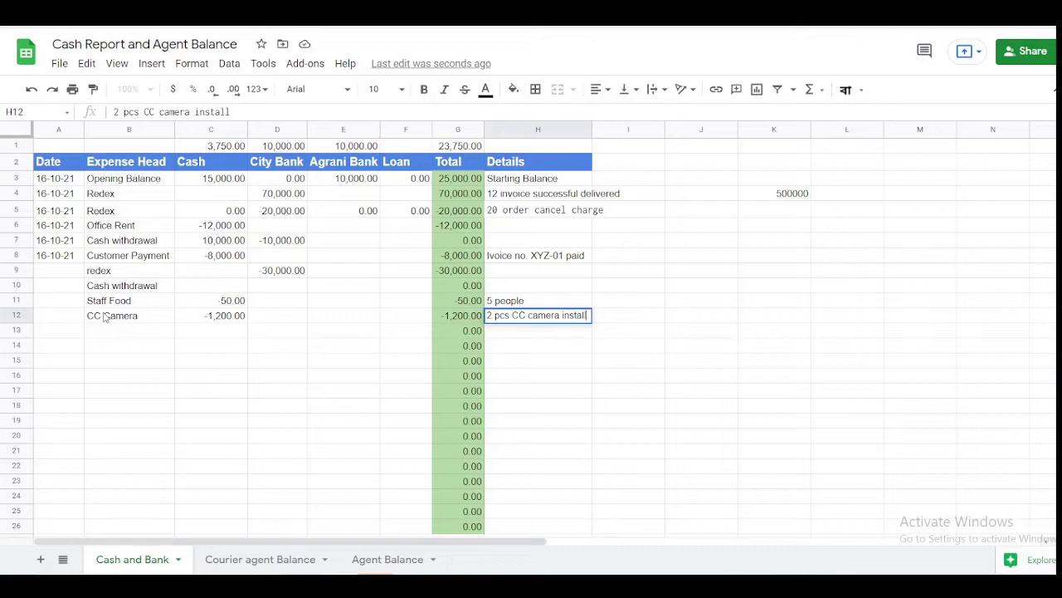
text(ation char)
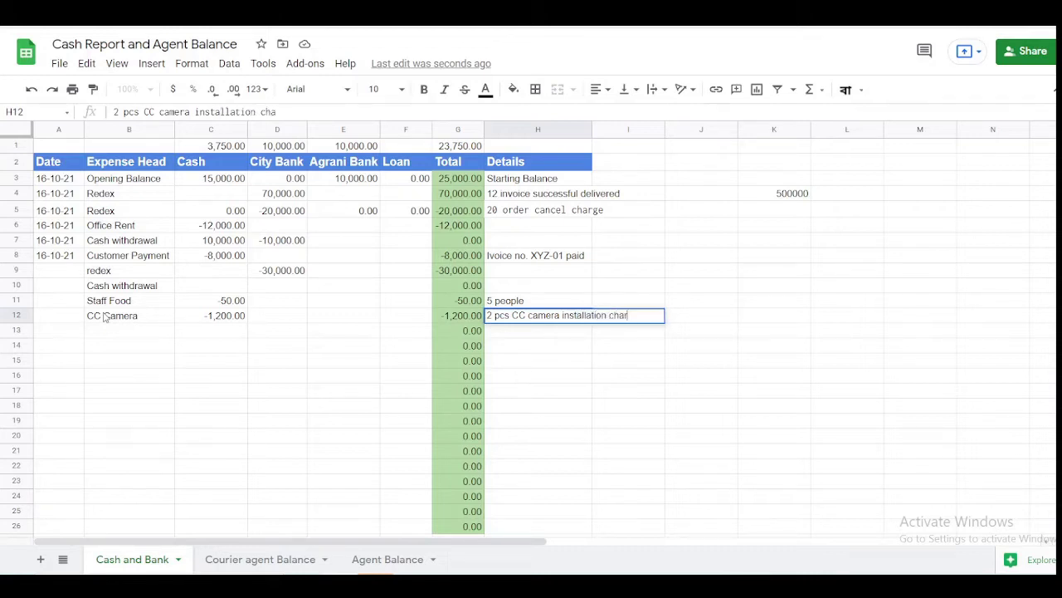
text(ge)
key(Return)
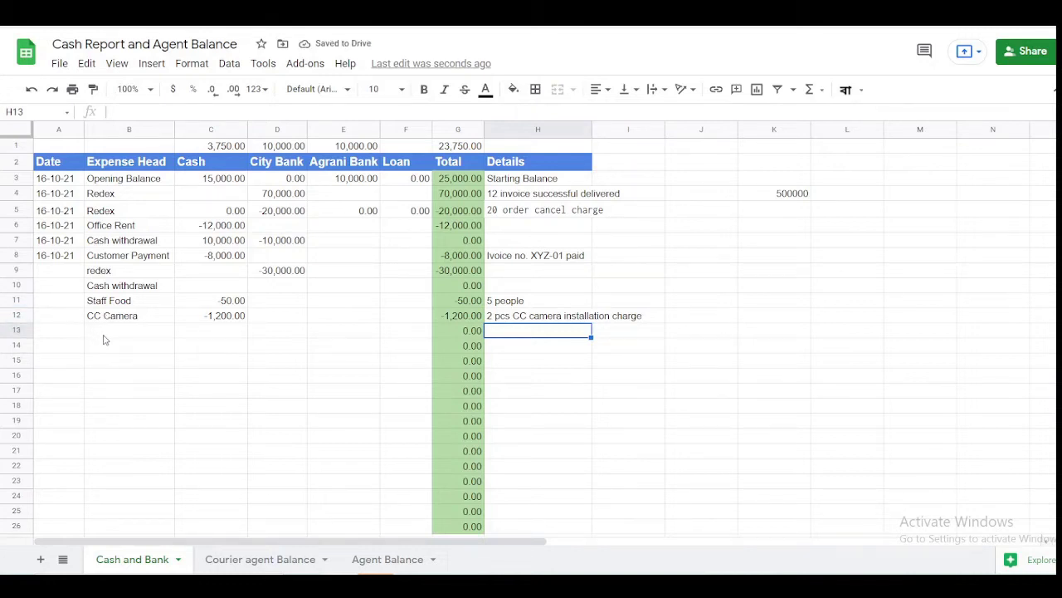
click(105, 339)
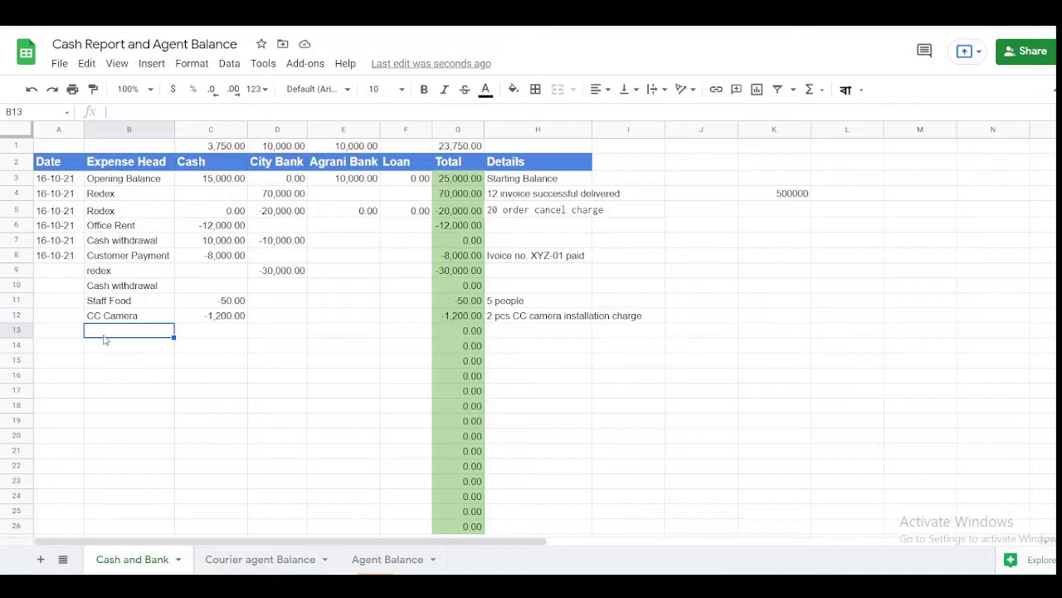
- Enter 'Printing and Stationary' as row 13's expense head and note 'Printer cartiz purchase' in H13
text(Printing and Sta)
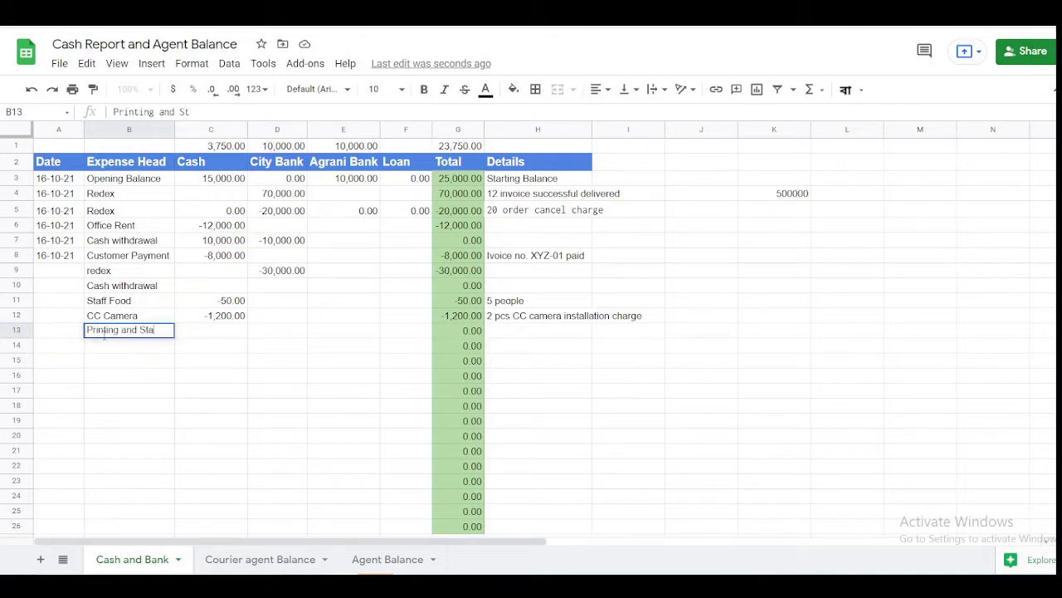
text(tionary)
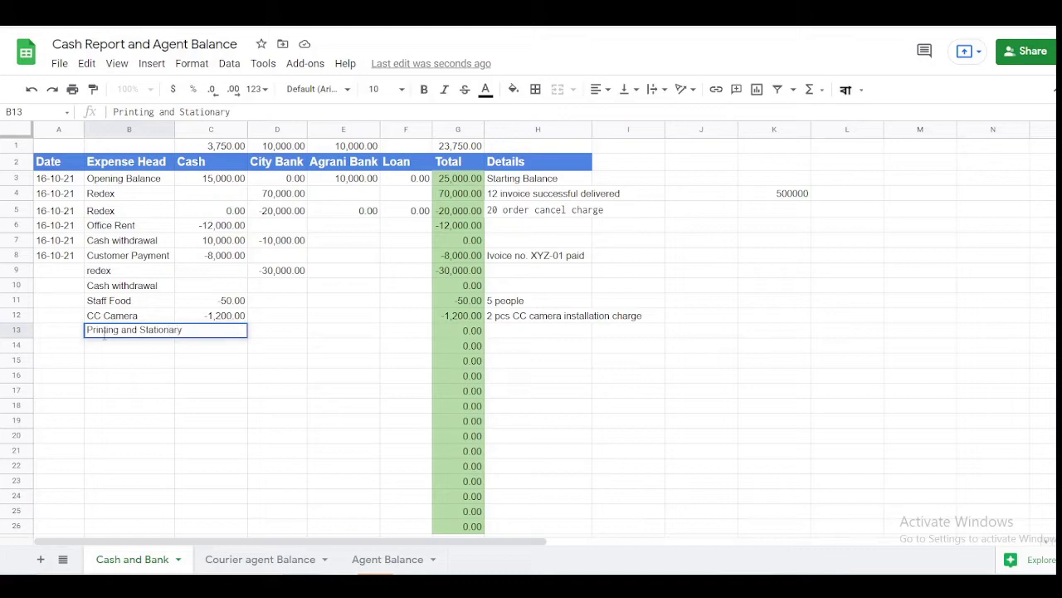
key(Return)
key(Up)
key(Right)
key(Right)
key(Right)
key(Right)
key(Right)
key(Right)
key(Right)
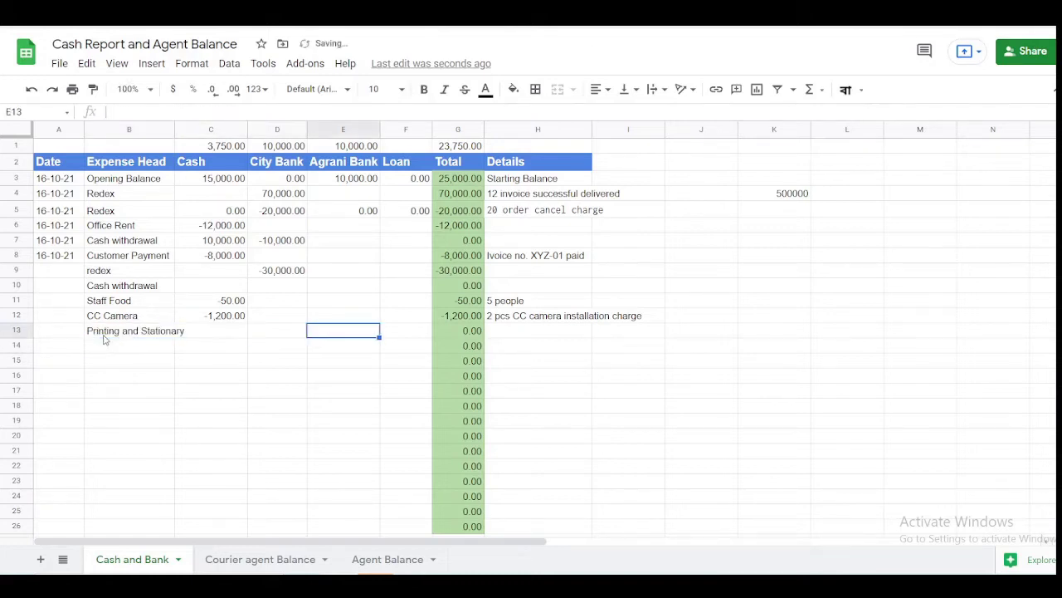
key(Left)
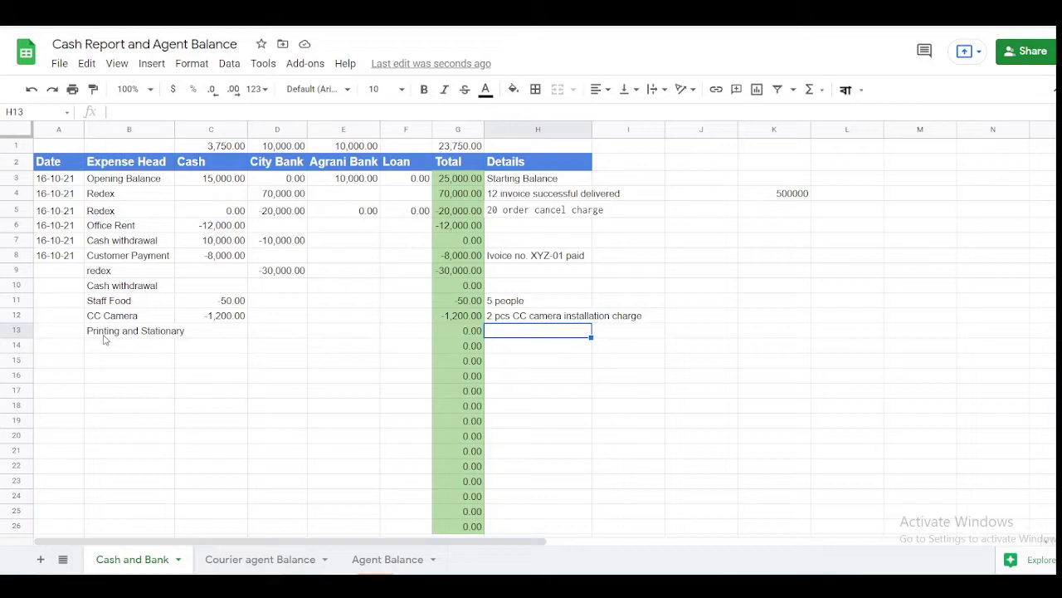
text(Printer )
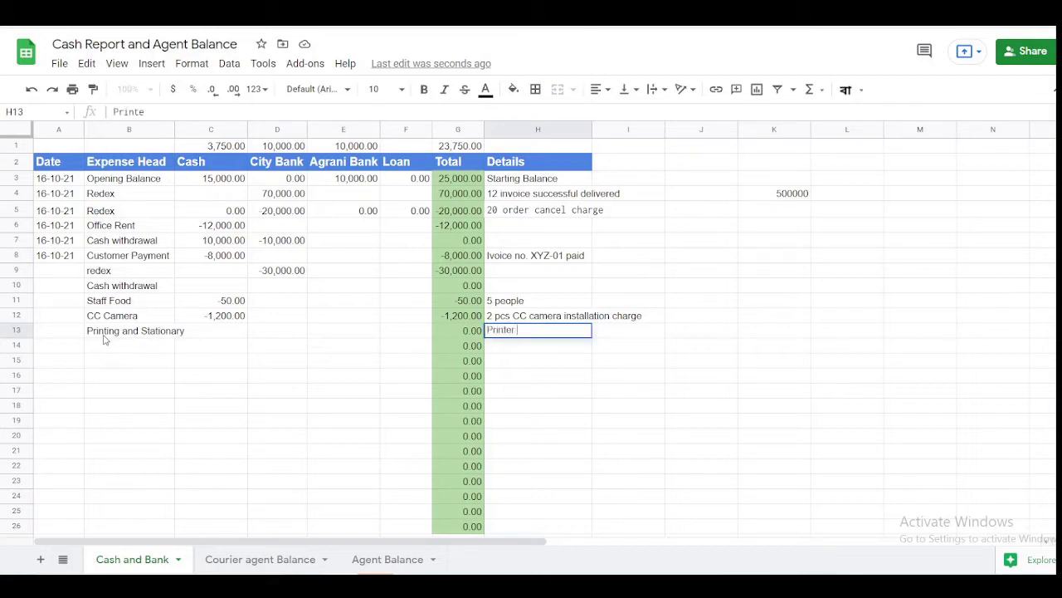
text(cartiz purchase)
key(Return)
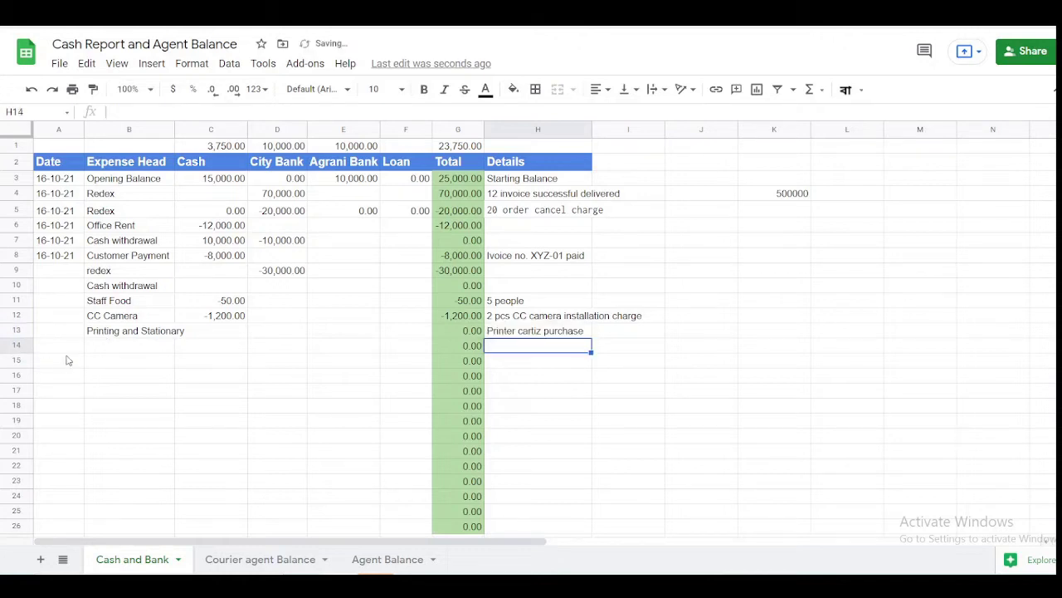
- Record -500 in row 13's Cash cell
click(114, 347)
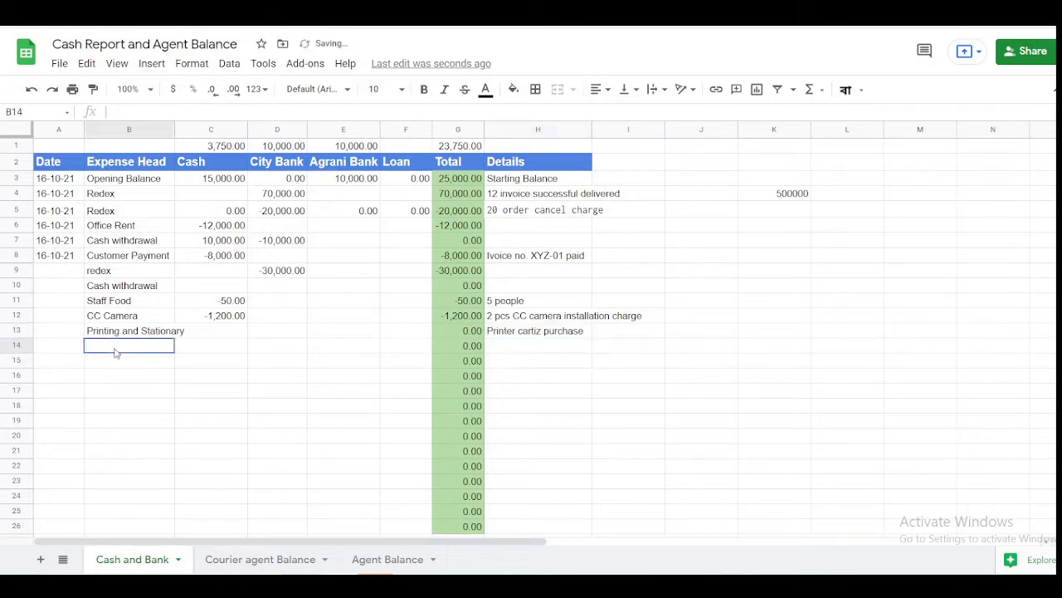
click(214, 334)
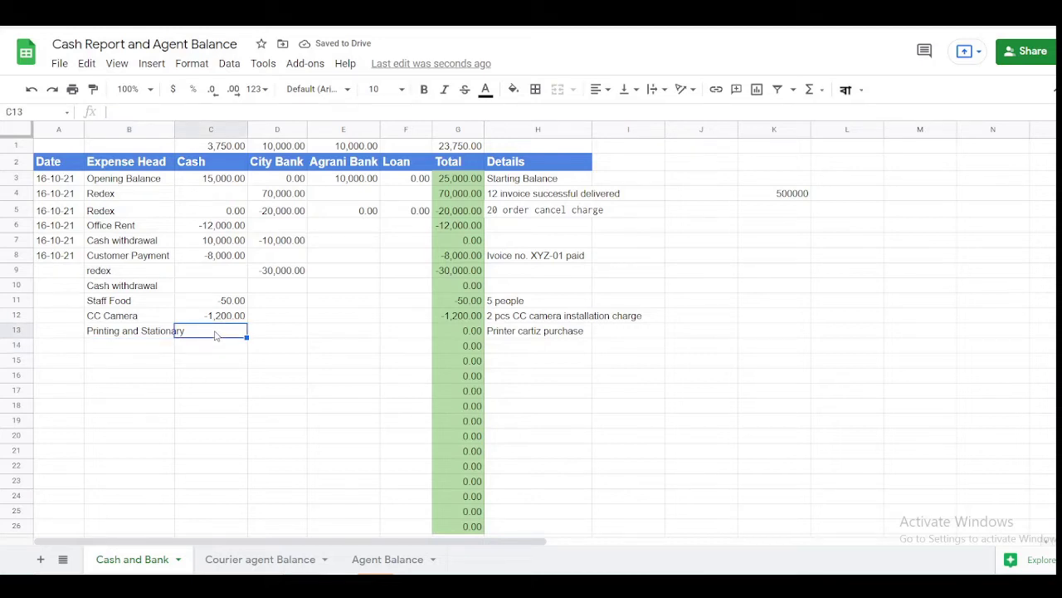
text(-500)
key(Return)
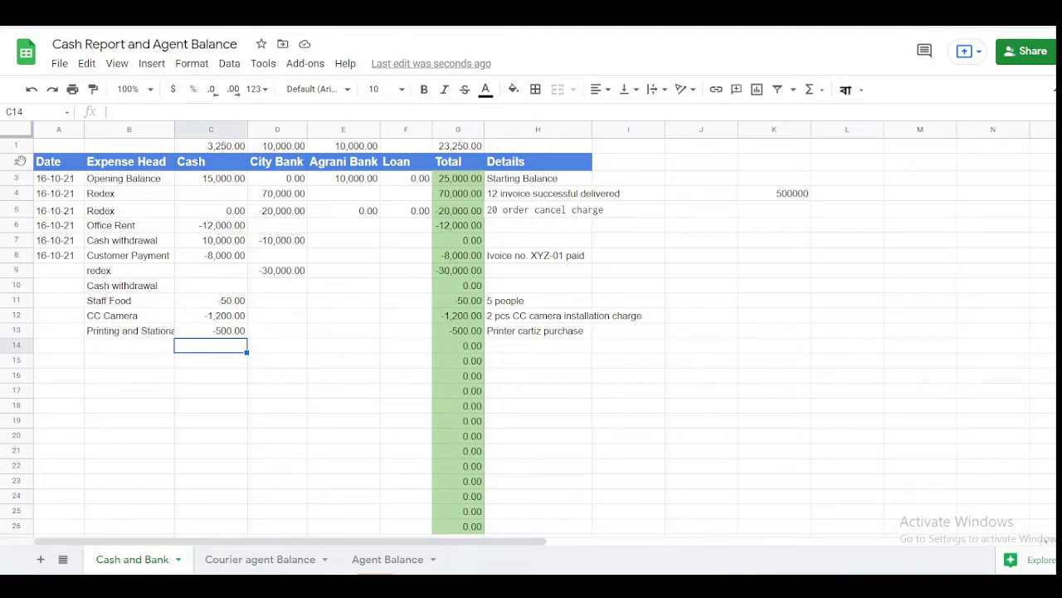
- Create a new filter view over the ledger table starting at header row 2
click(18, 162)
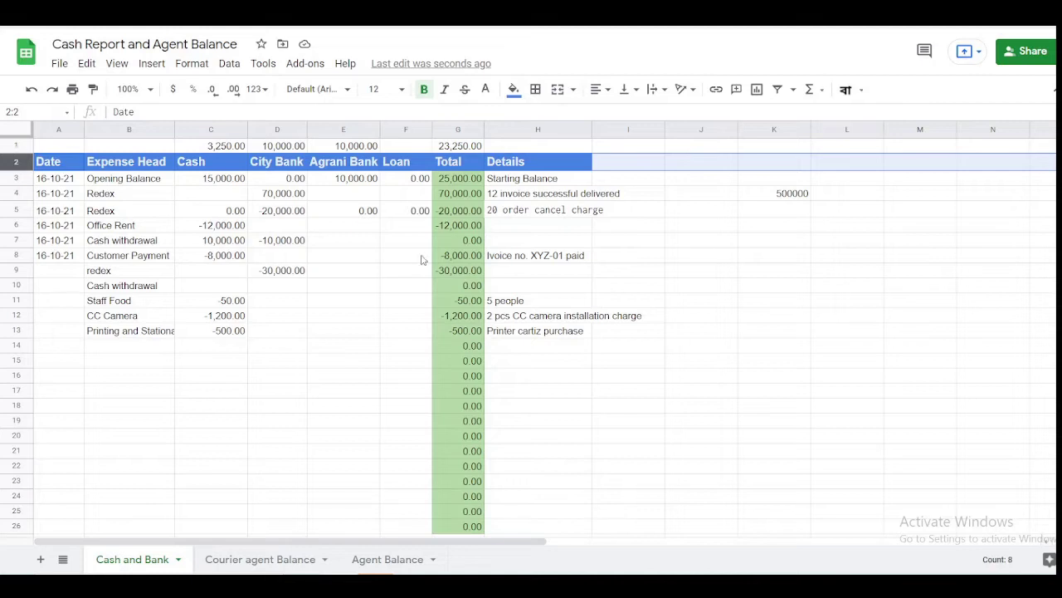
click(792, 89)
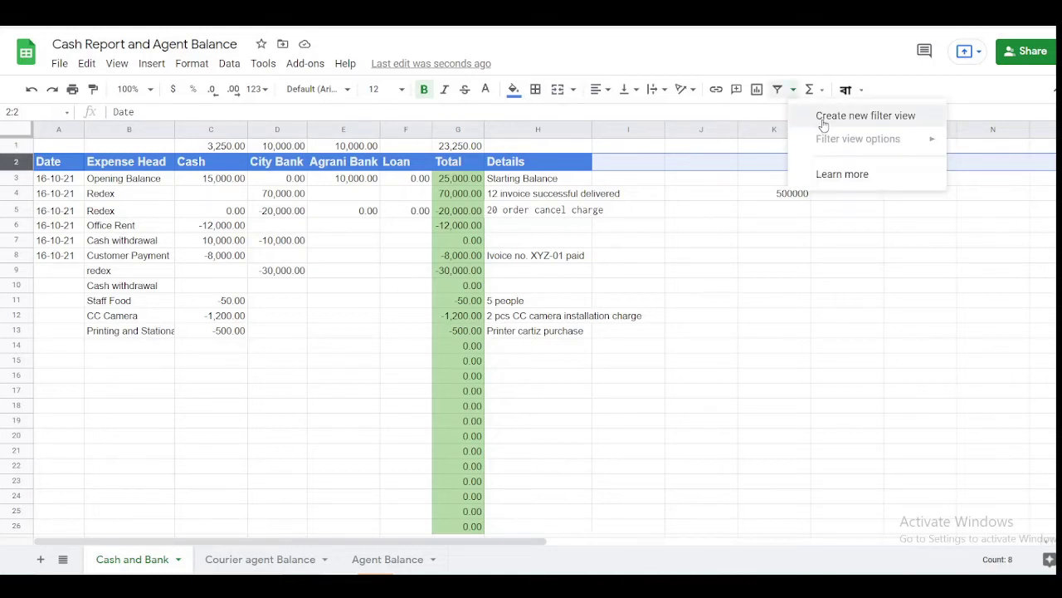
click(823, 117)
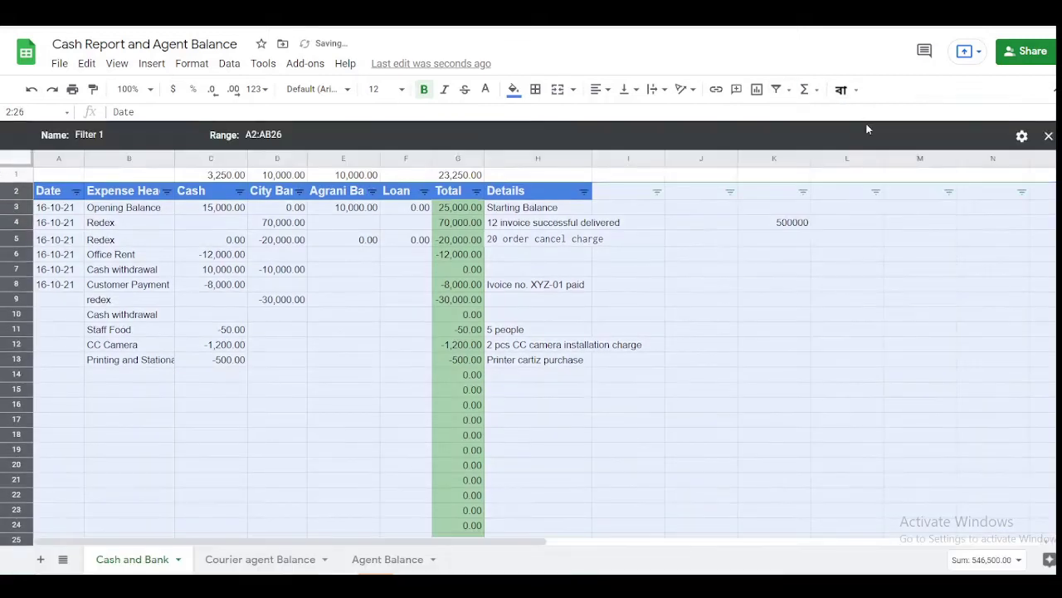
click(377, 273)
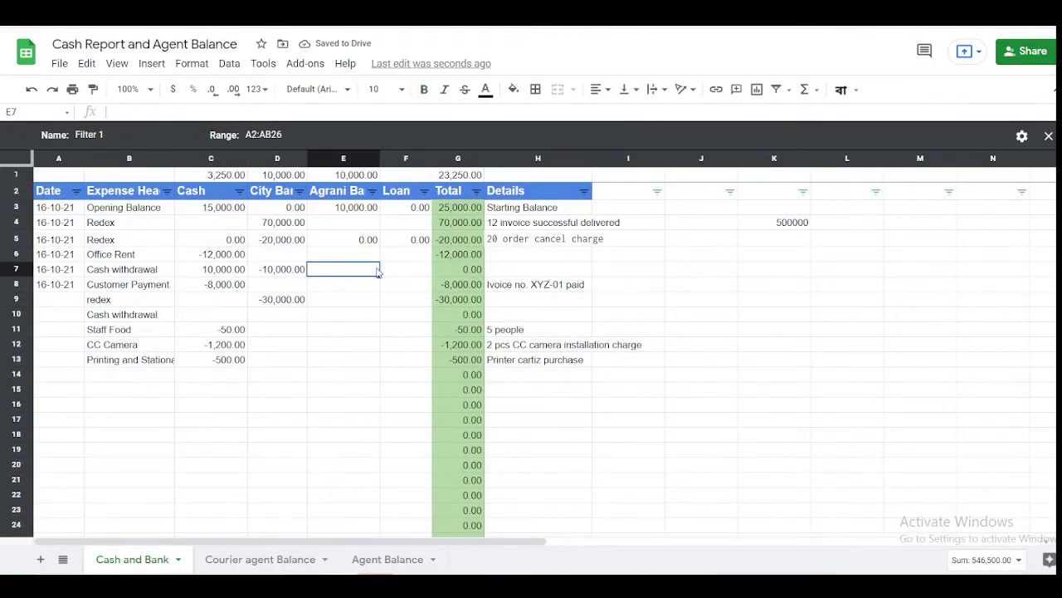
click(269, 286)
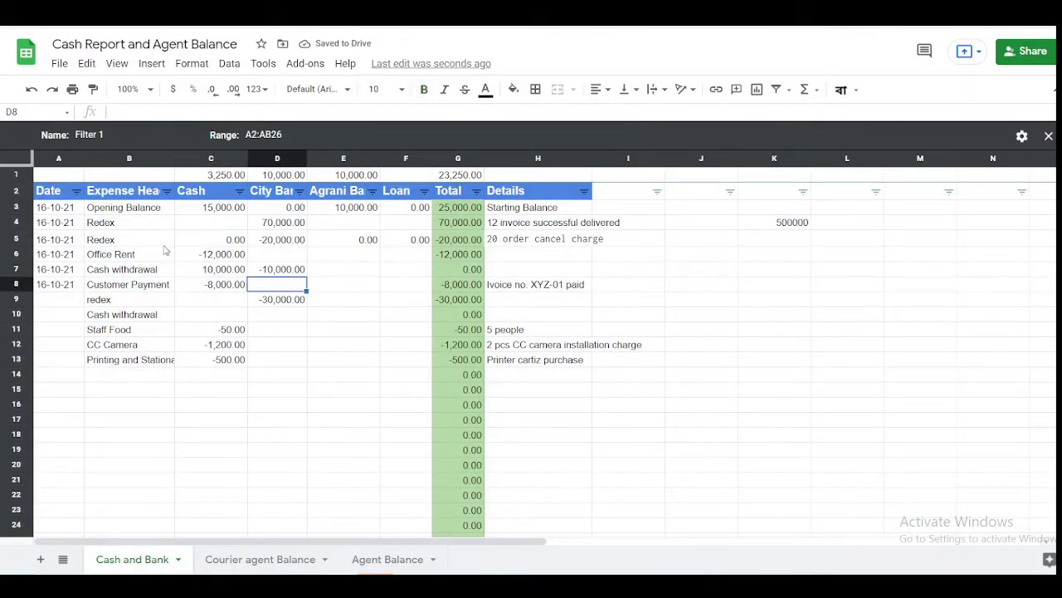
- Filter the Expense Head column by values, searching 'cas' and keeping every entry checked
click(167, 191)
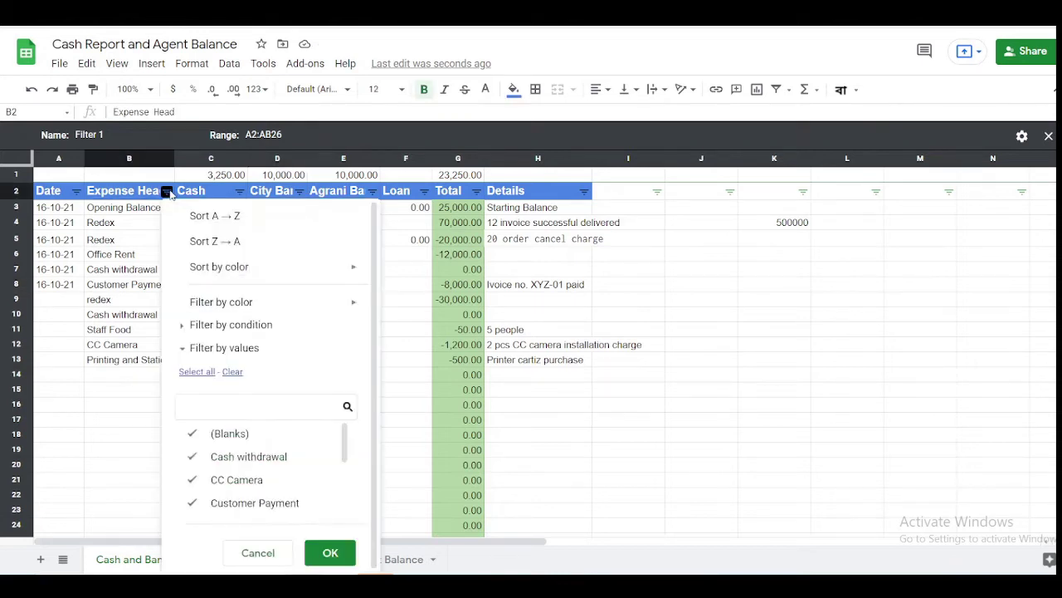
click(194, 434)
click(196, 433)
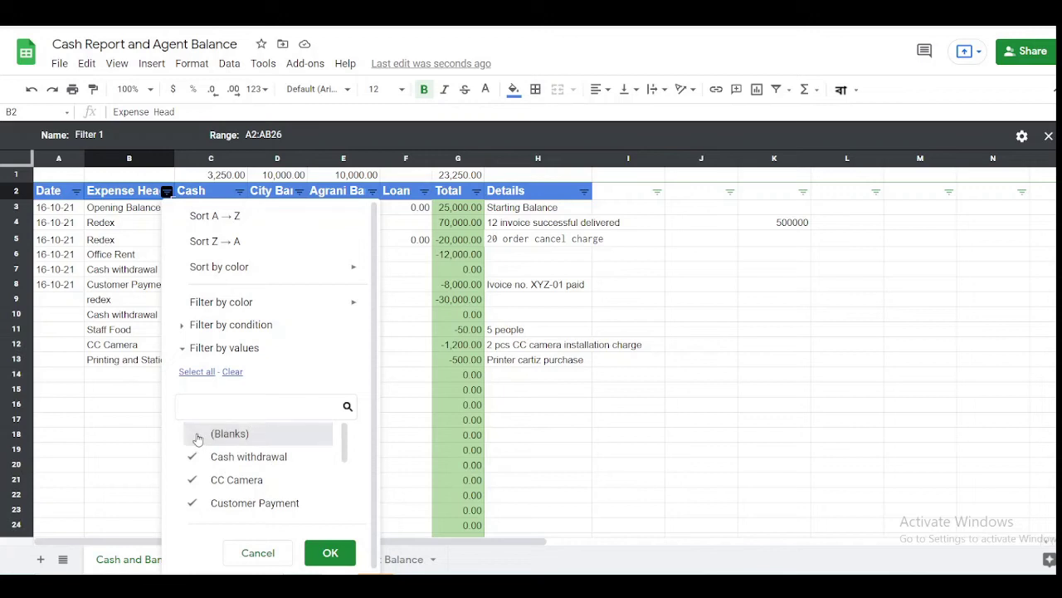
text(cas)
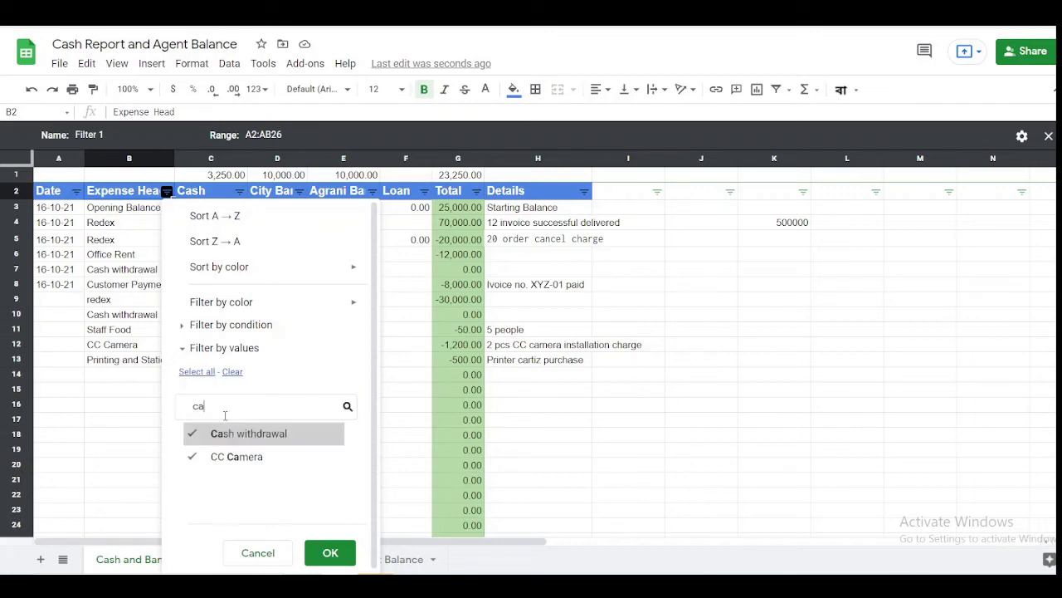
click(329, 553)
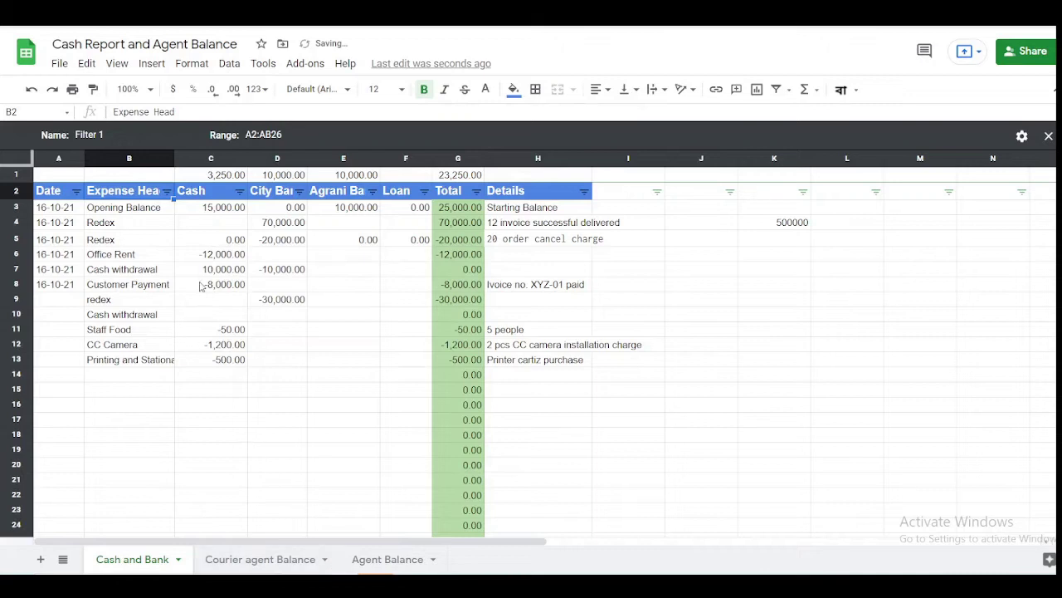
click(167, 192)
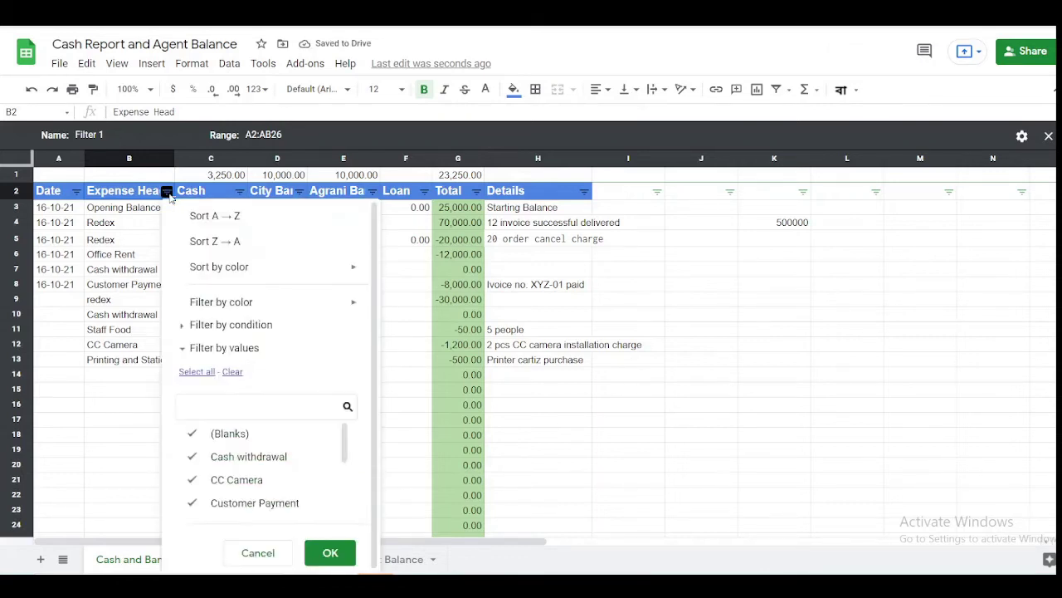
click(241, 406)
text(cas)
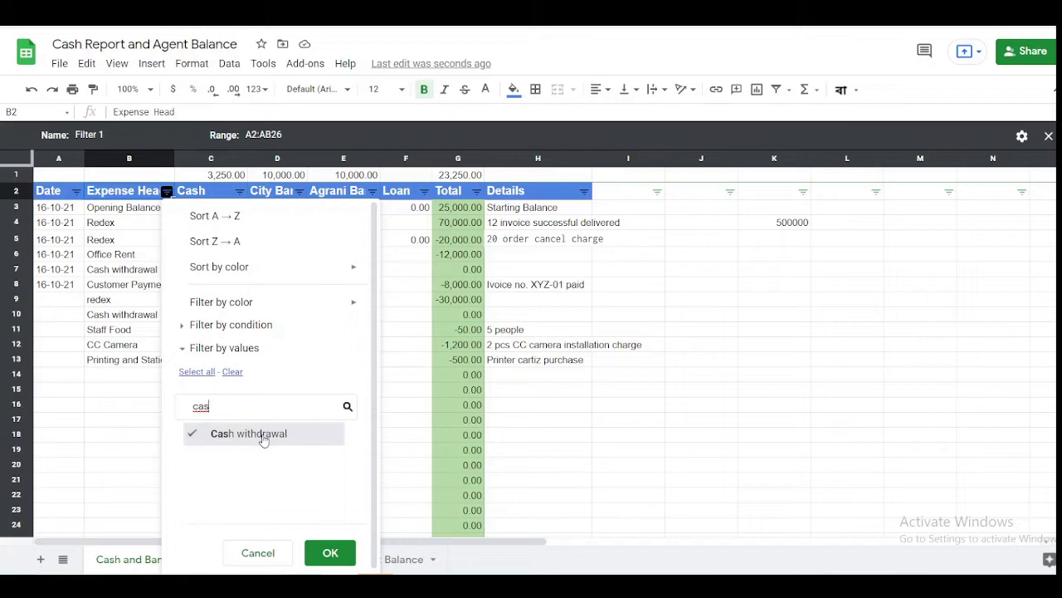
click(208, 428)
click(207, 428)
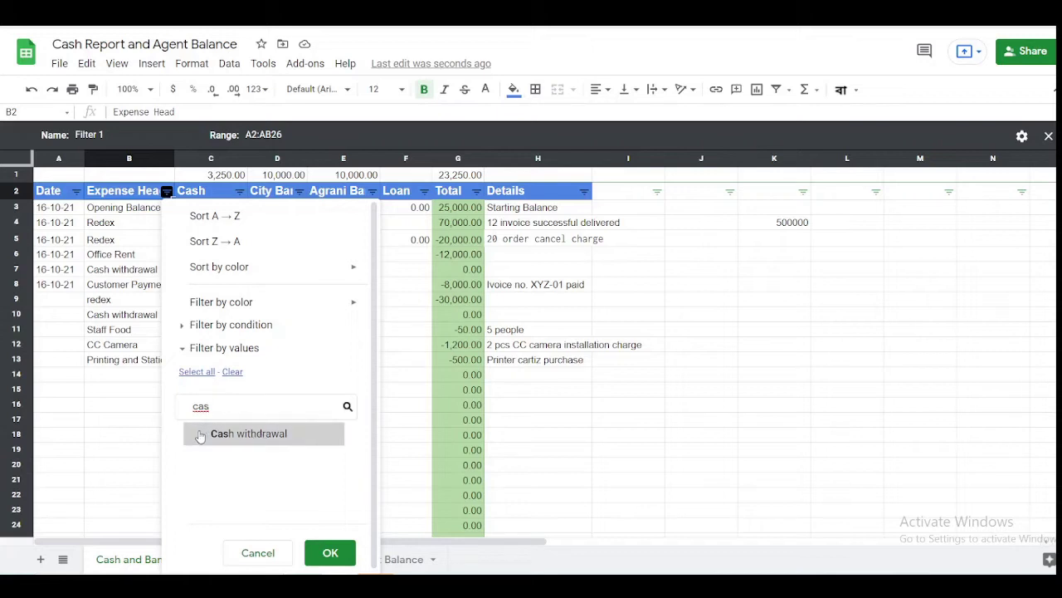
click(329, 553)
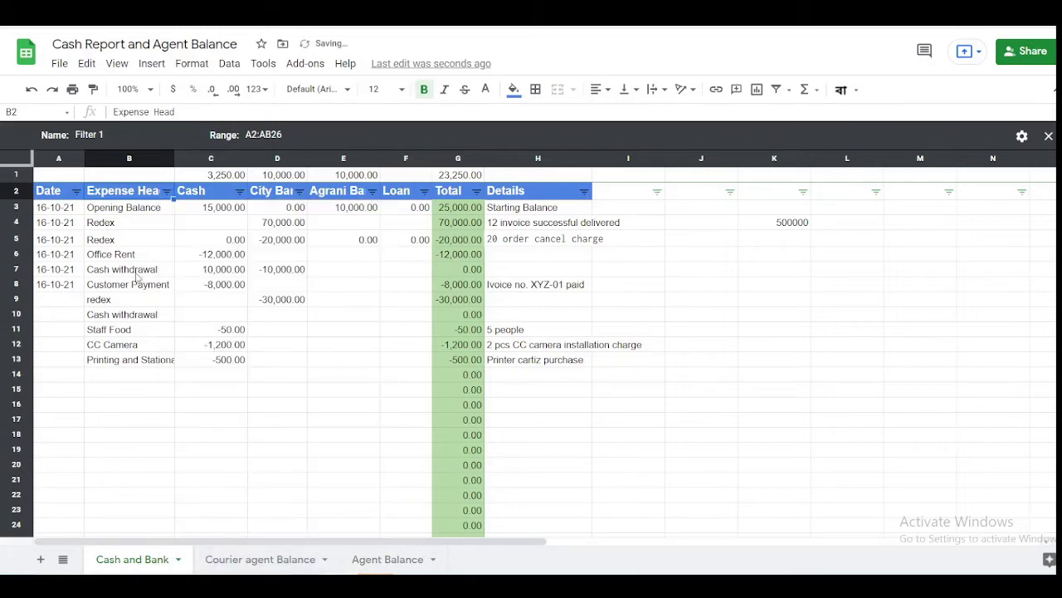
click(136, 274)
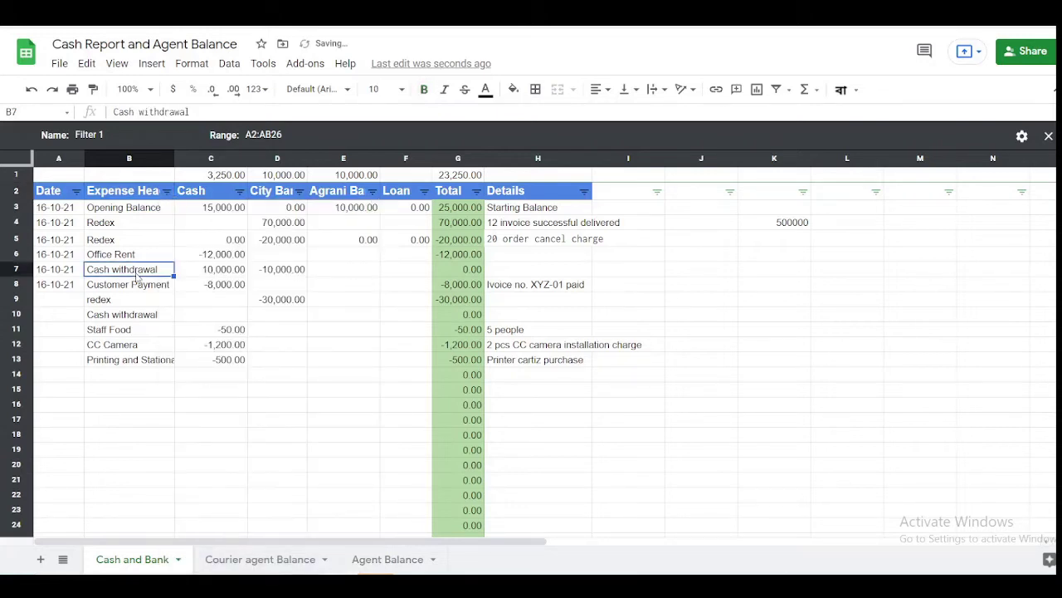
- Search the Expense Head filter values for 'red' and apply, leaving all rows visible
click(167, 191)
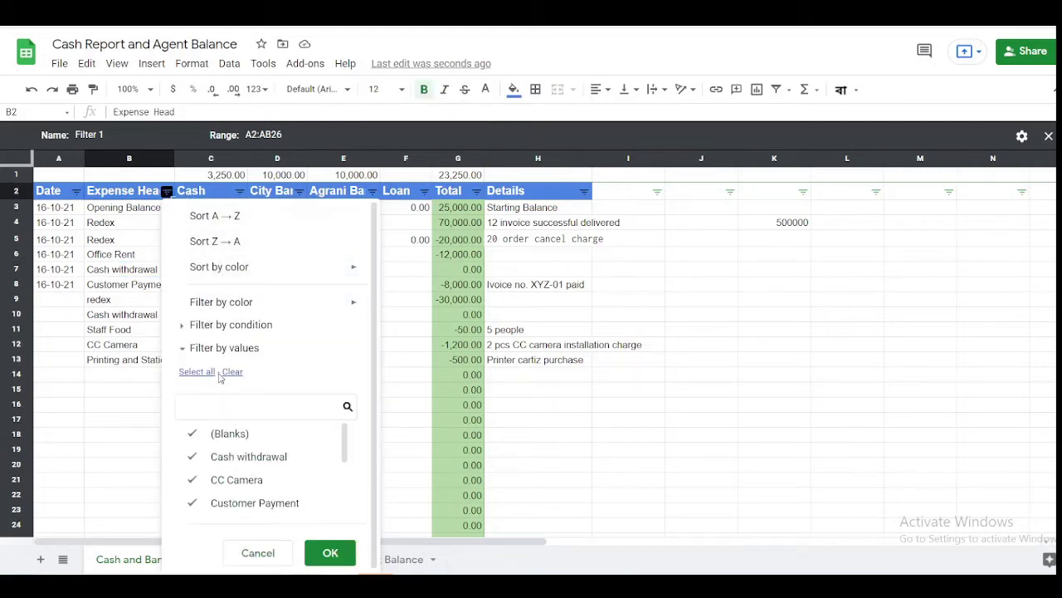
triple_click(219, 373)
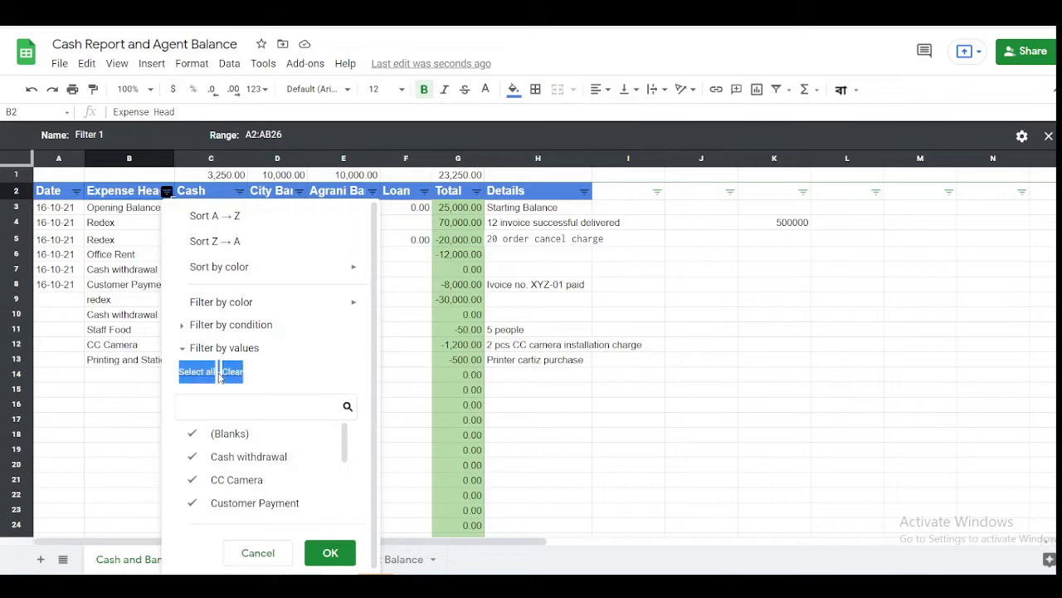
click(445, 378)
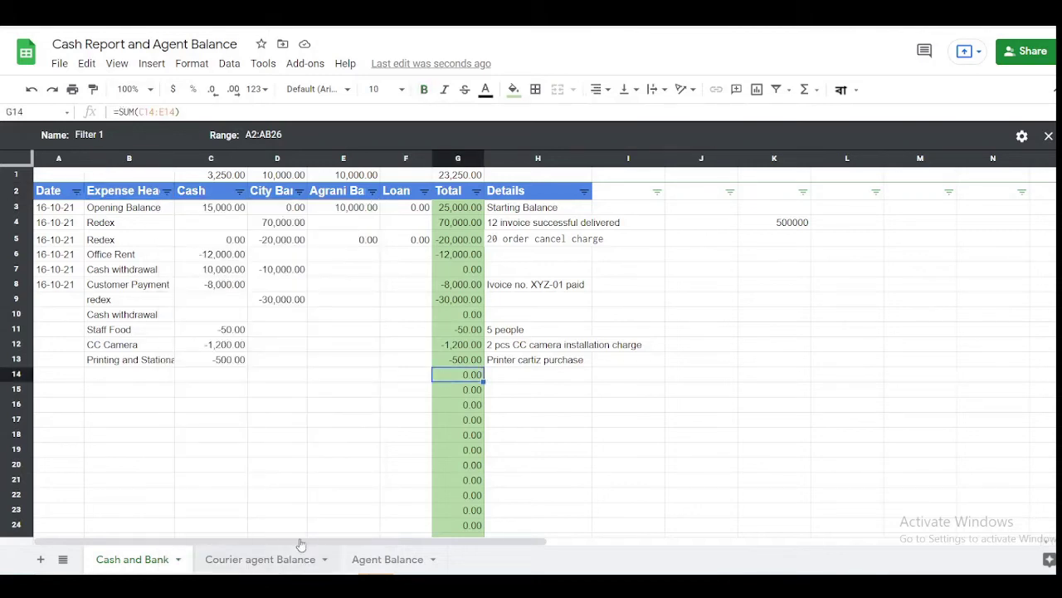
scroll(282, 345, down, 3)
scroll(282, 345, up, 3)
click(167, 191)
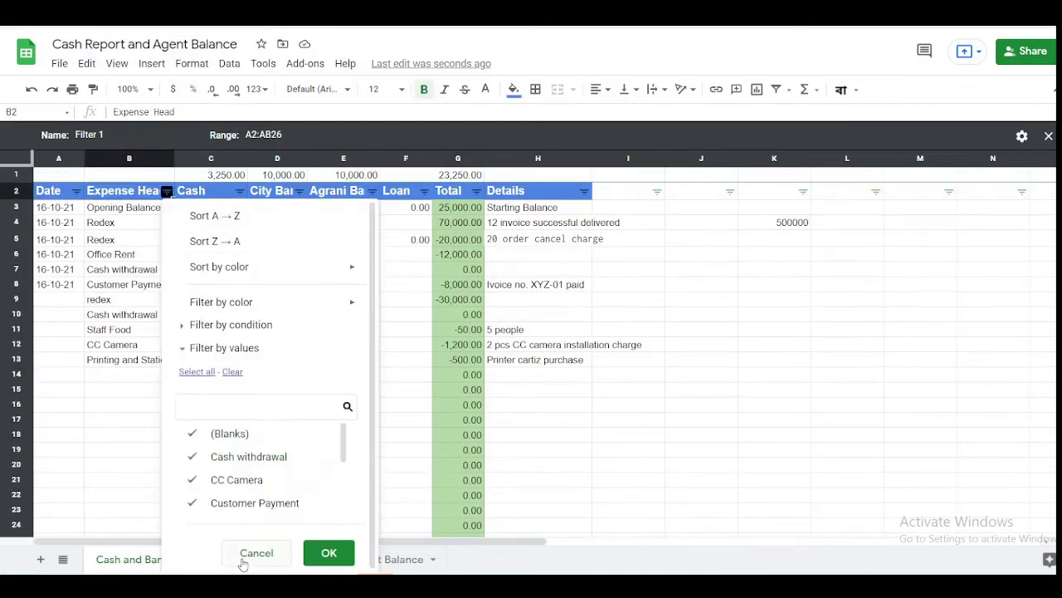
click(232, 408)
text(red)
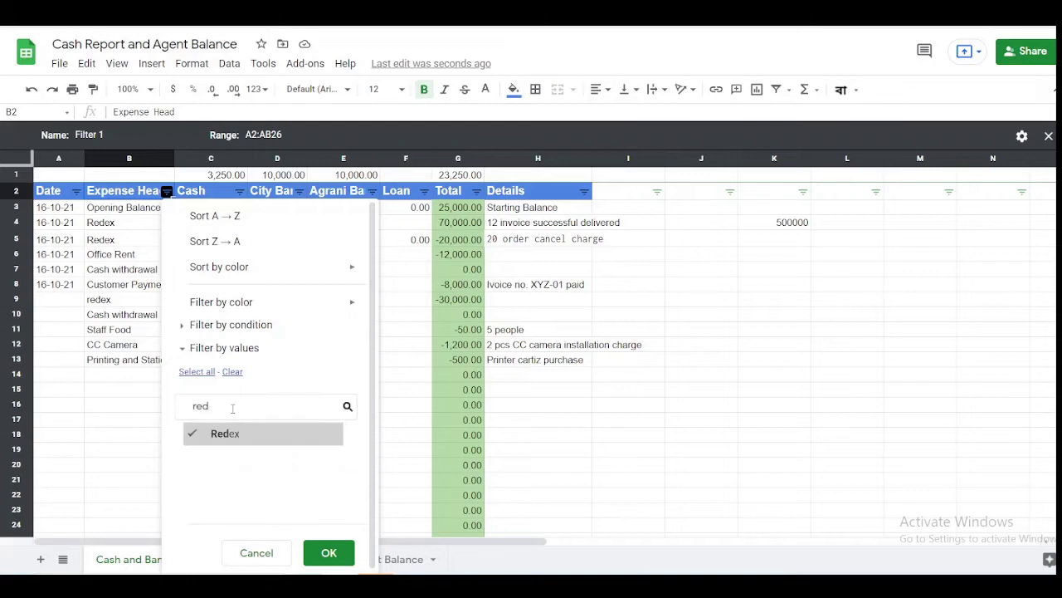
click(338, 553)
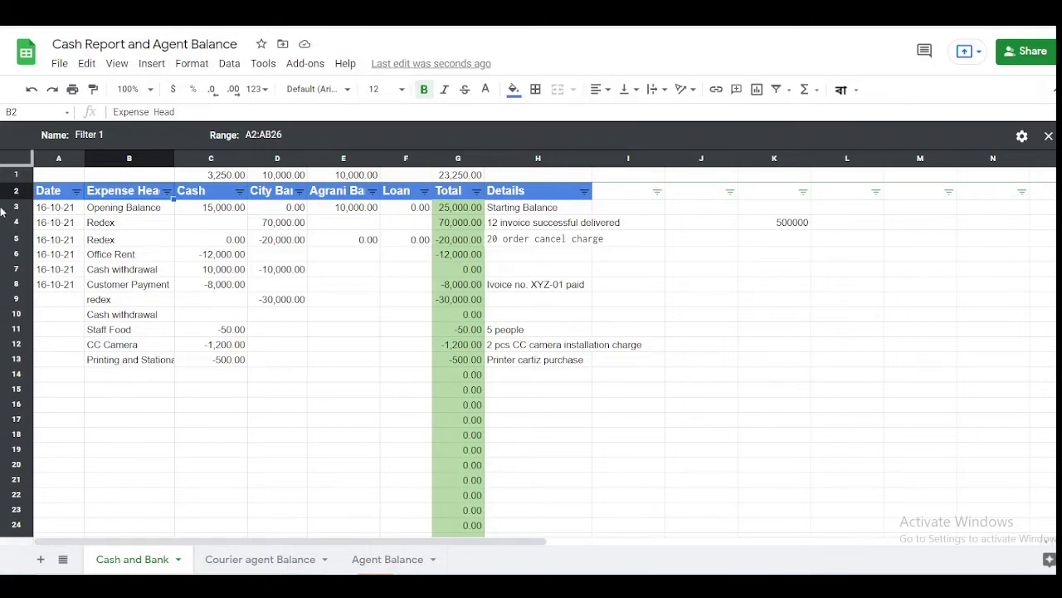
click(20, 159)
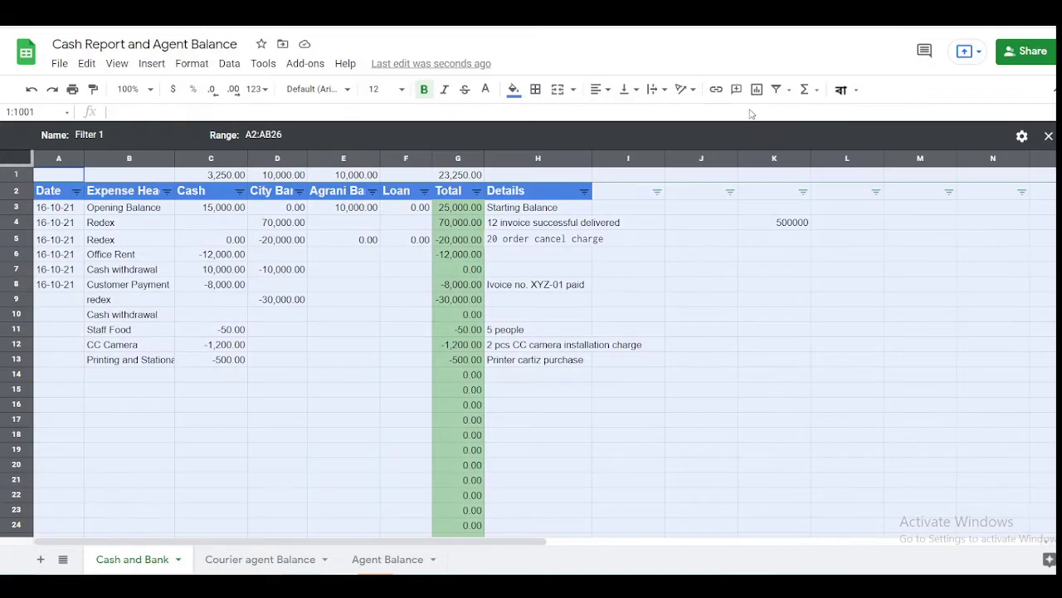
click(786, 91)
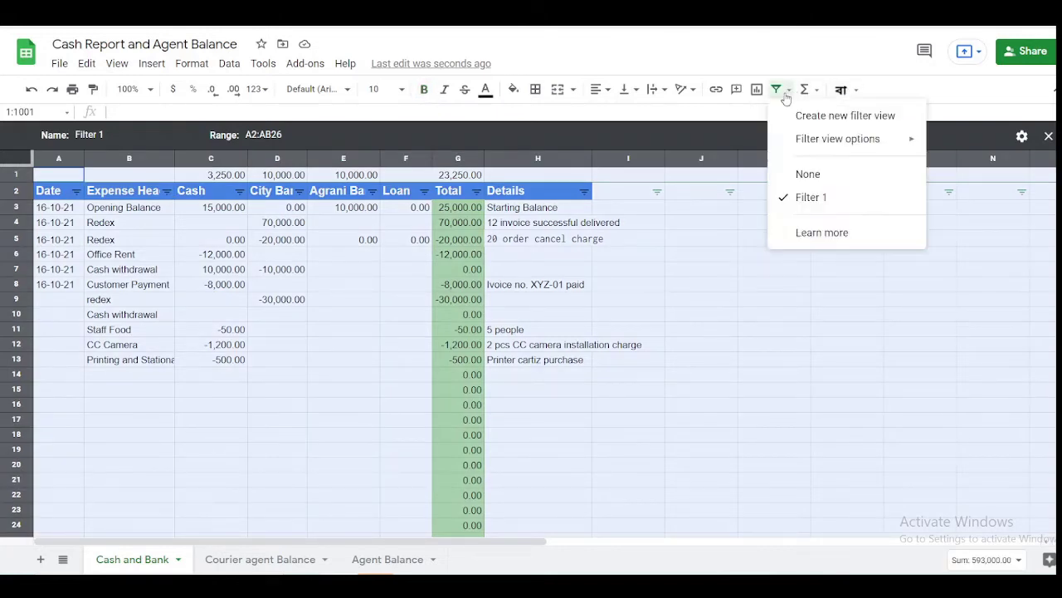
click(803, 176)
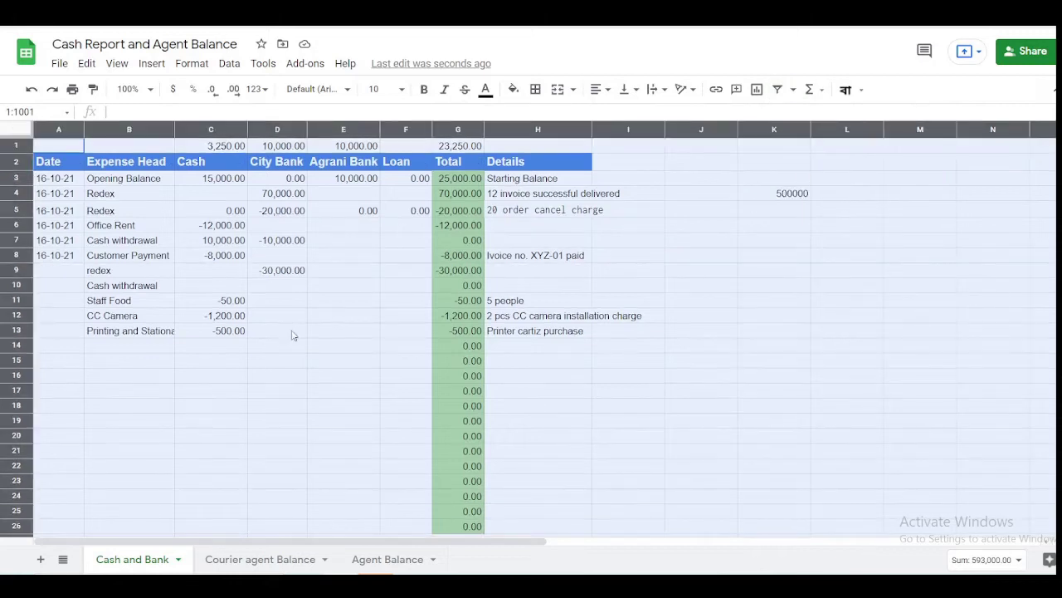
click(240, 325)
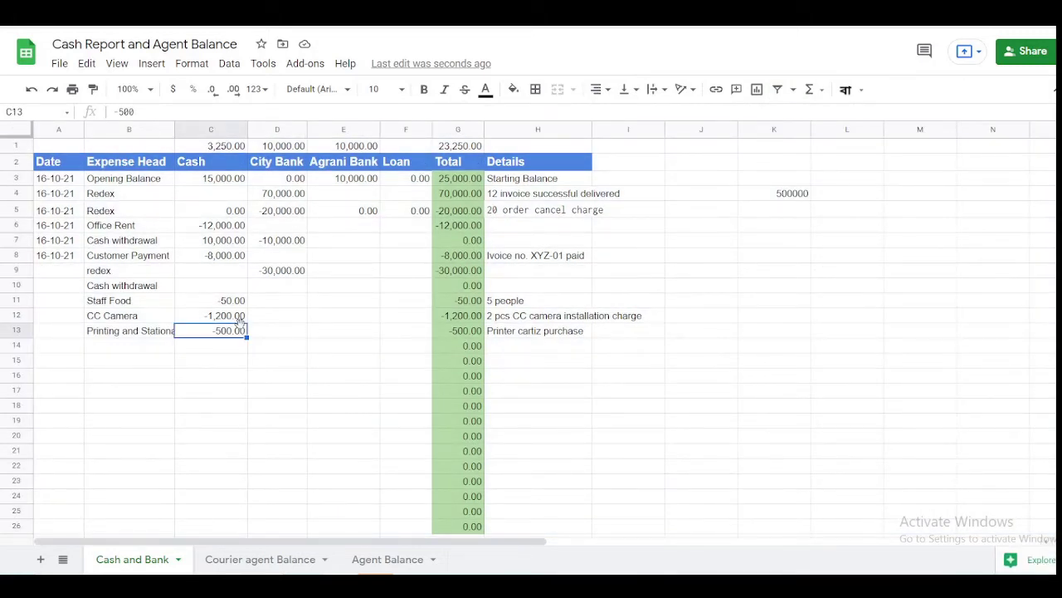
click(288, 335)
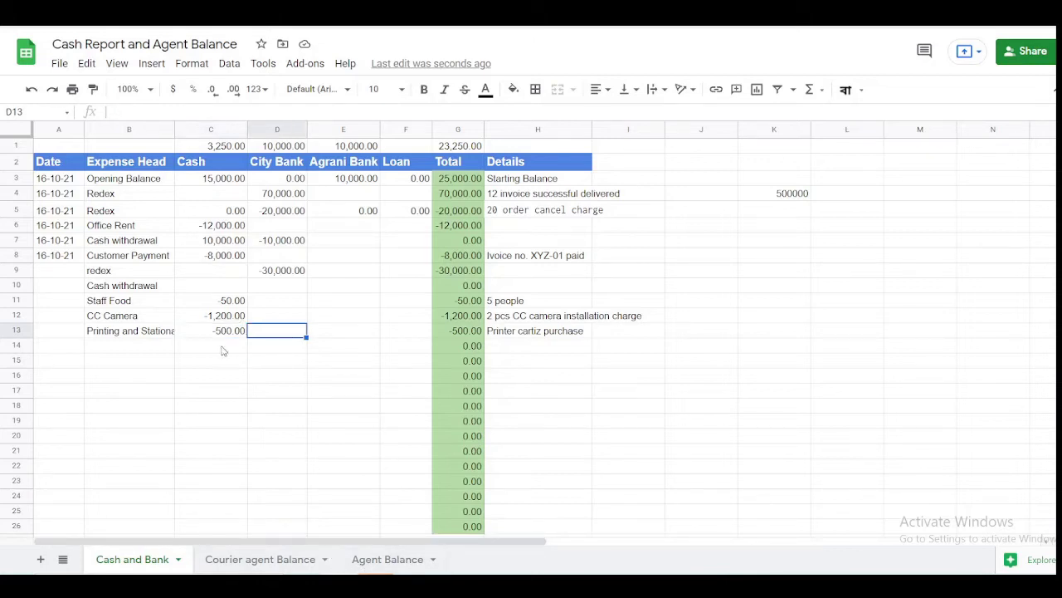
click(267, 319)
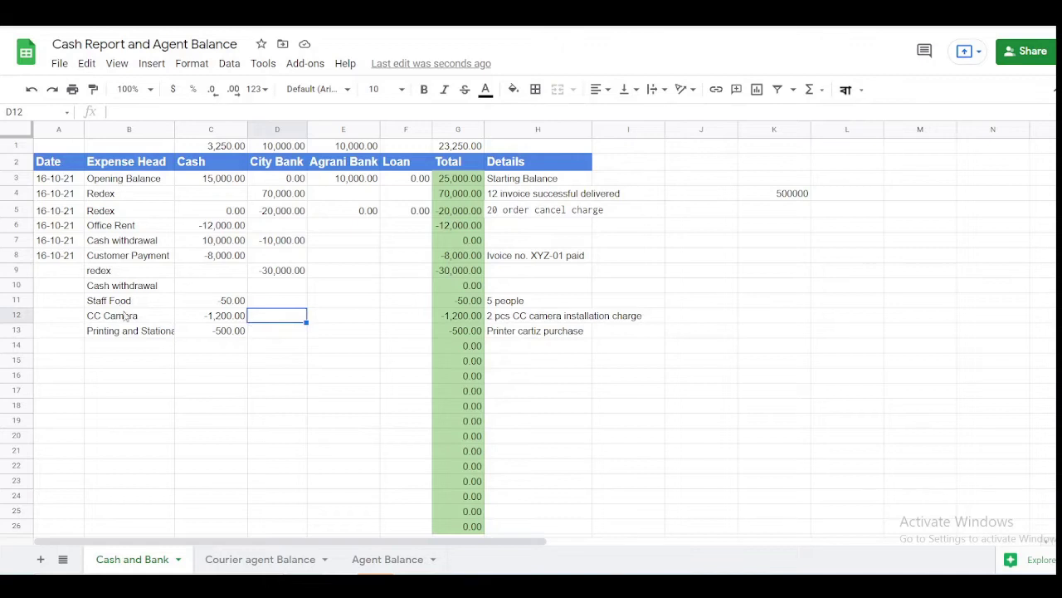
click(141, 331)
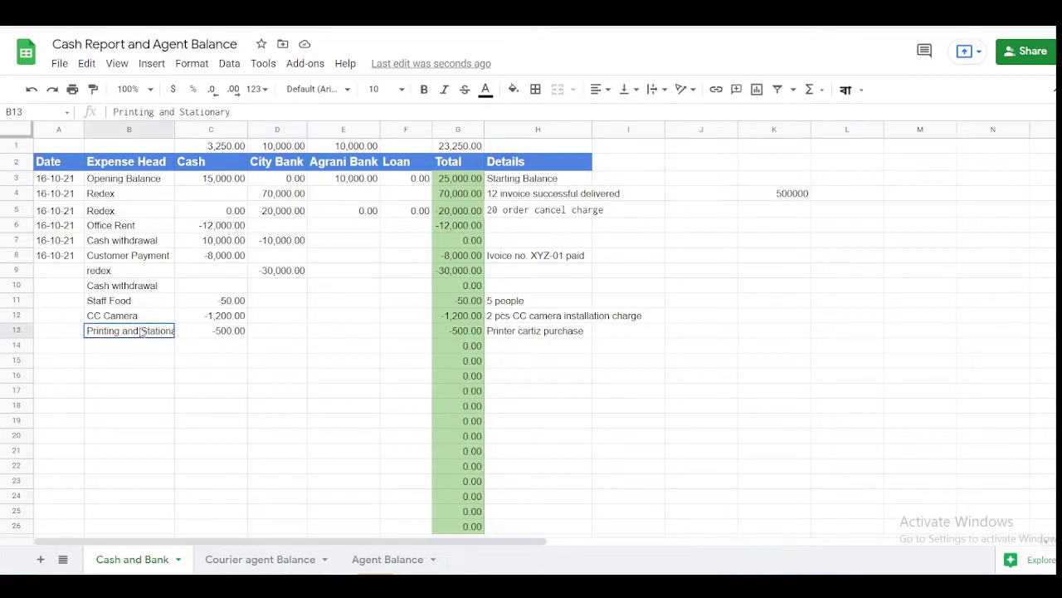
click(150, 346)
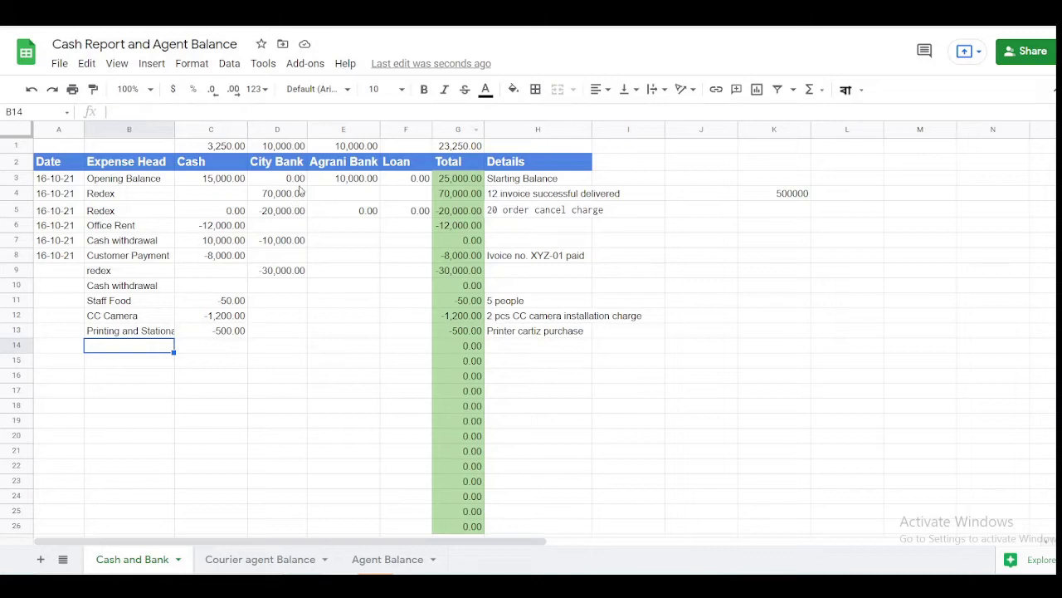
click(394, 129)
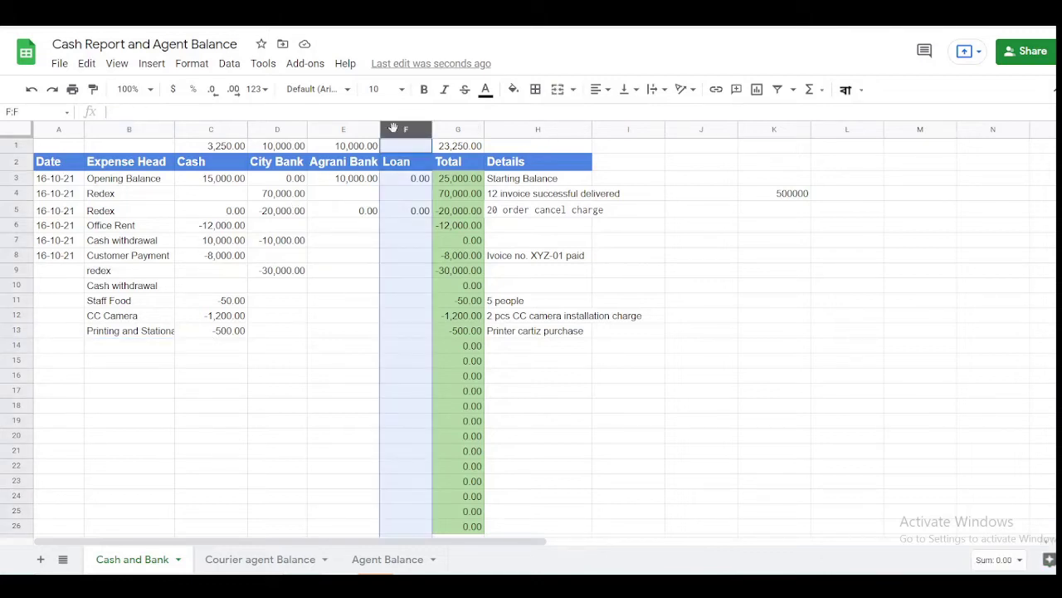
click(166, 347)
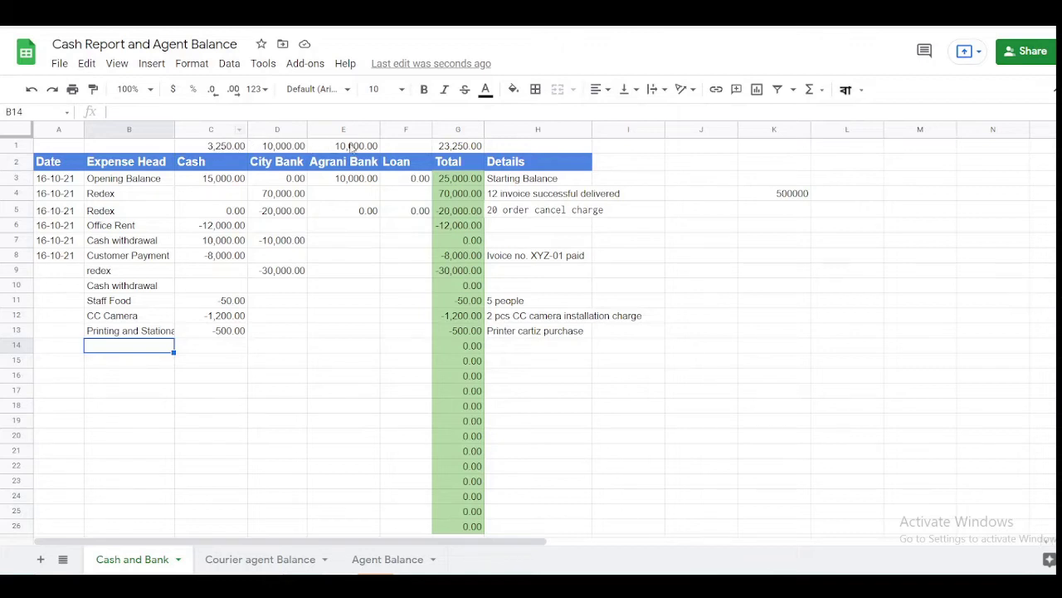
click(416, 148)
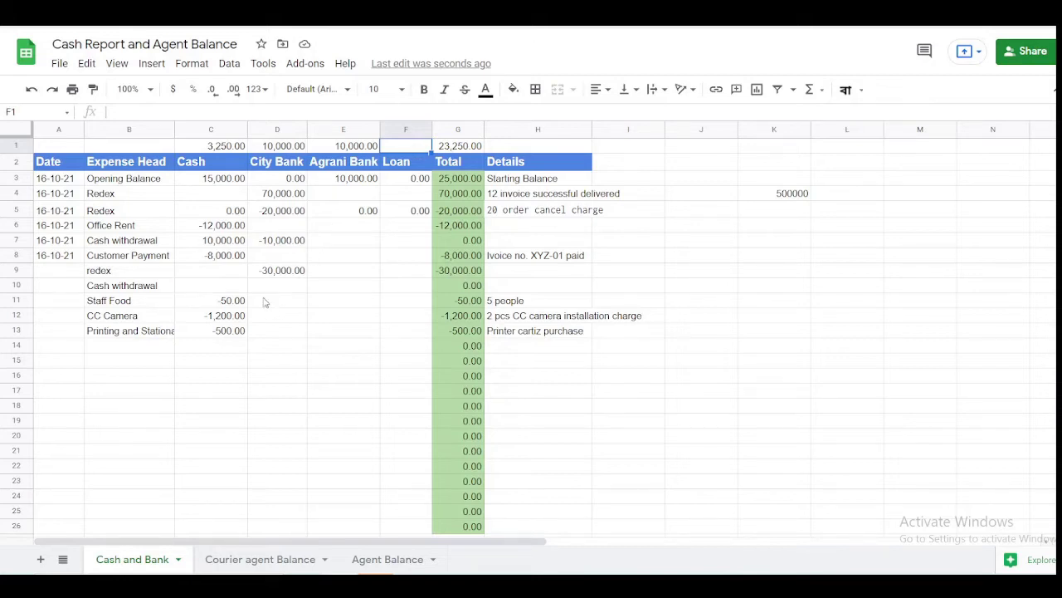
- Enter 'Loan Received' in B14 with 100,000 under City Bank
click(153, 347)
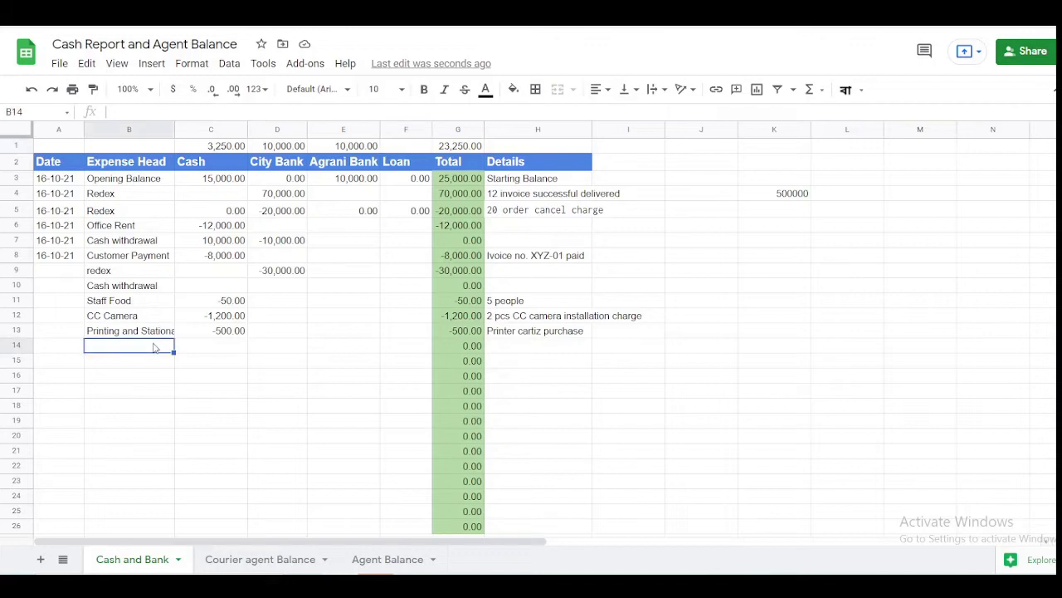
text(Loan R)
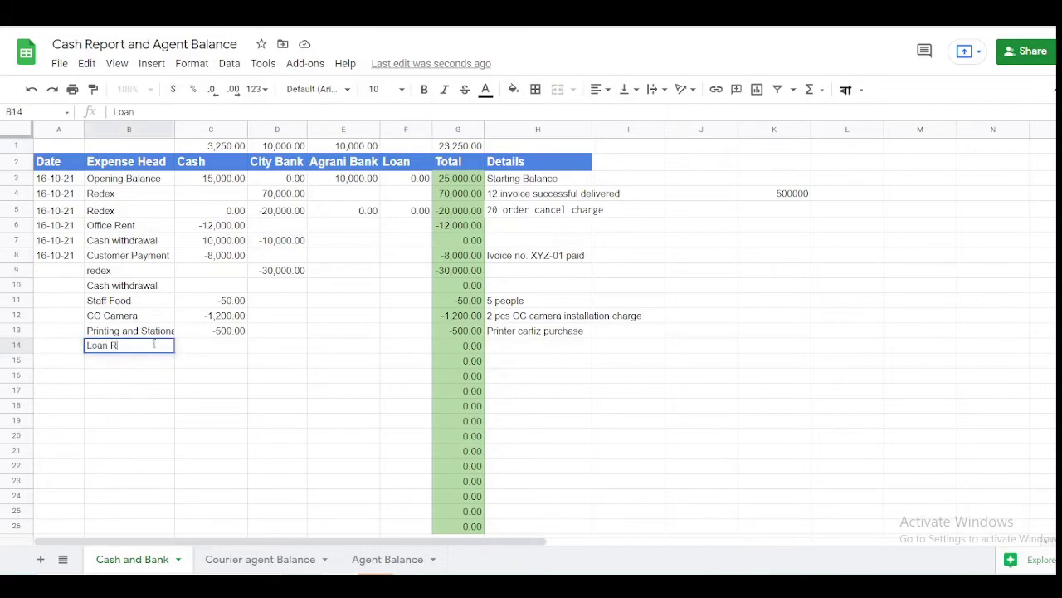
text(eceived)
key(Return)
key(Up)
key(Right)
key(Right)
key(Right)
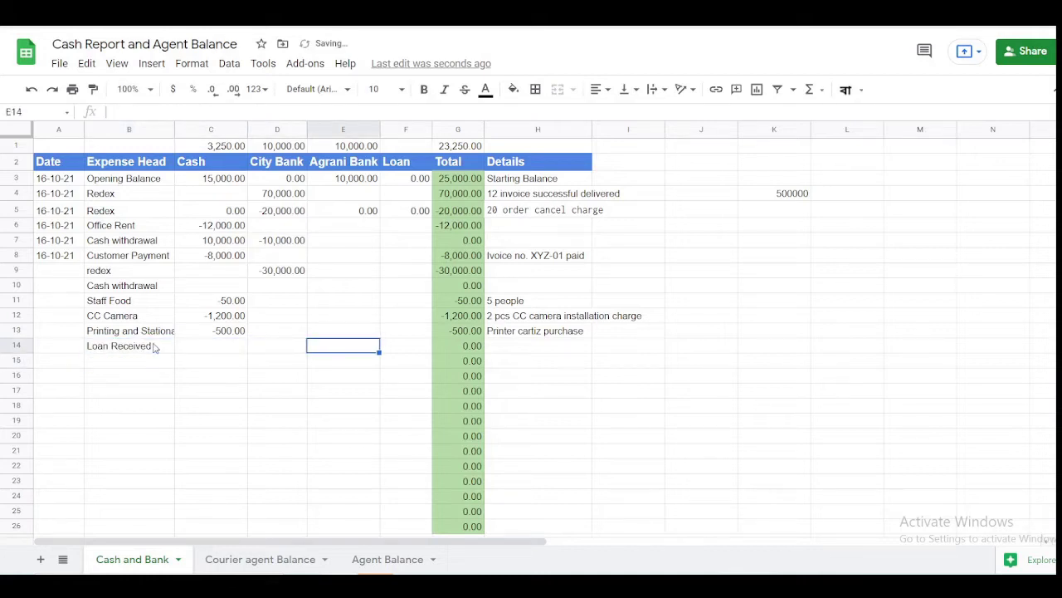
key(Left)
key(Left)
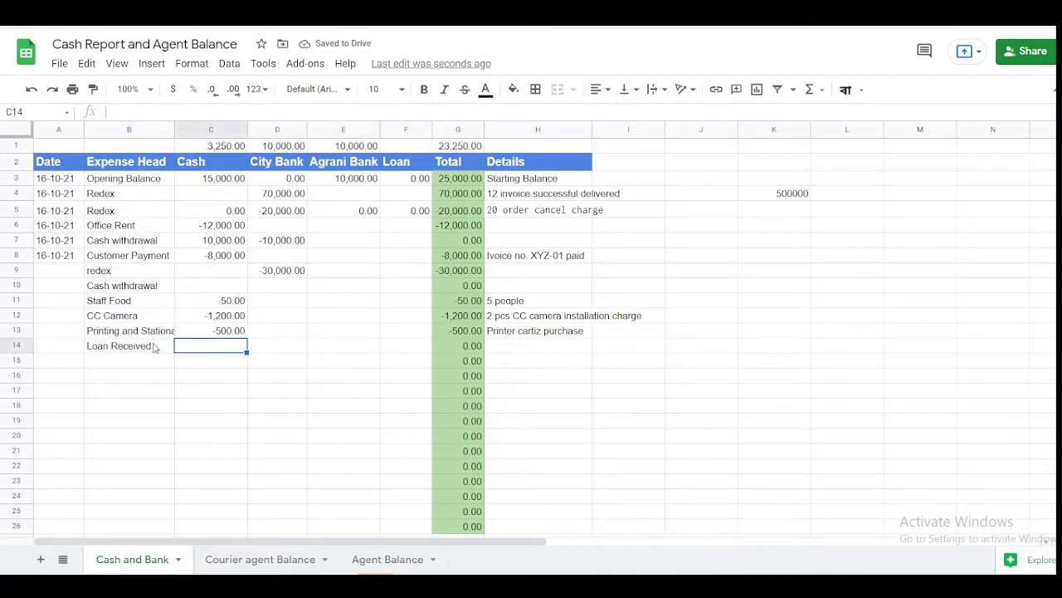
key(Right)
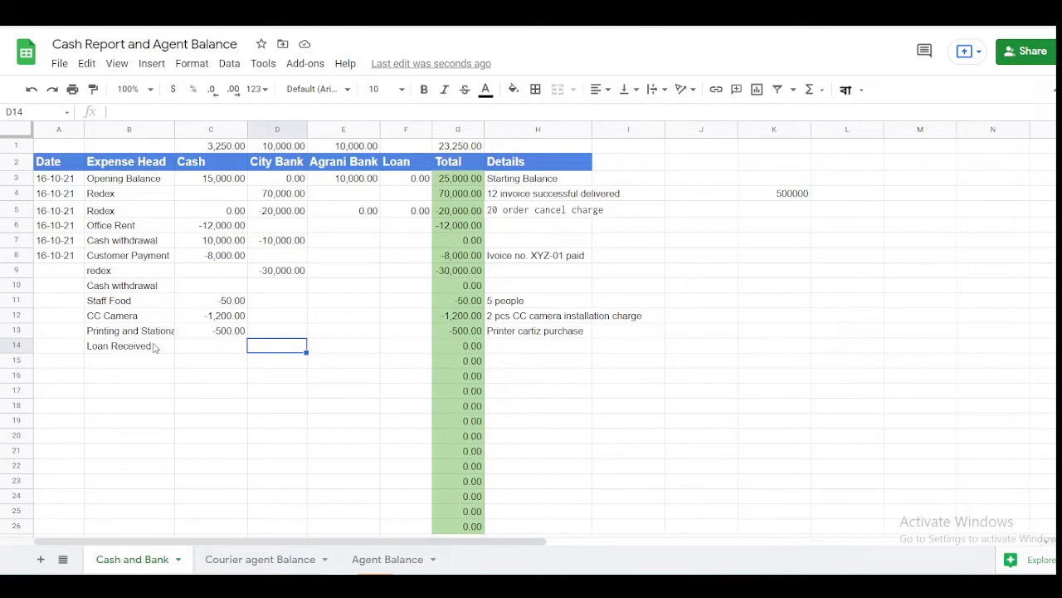
text(100000)
key(Right)
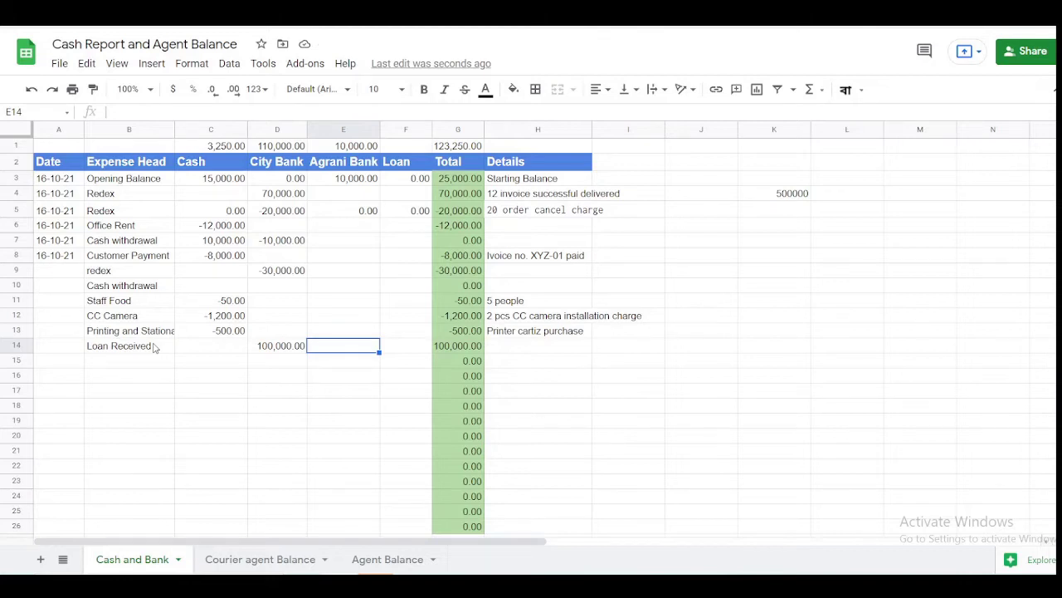
- Enter -100,000 in row 14's Loan cell, then clear it again
key(Right)
text(-100,00)
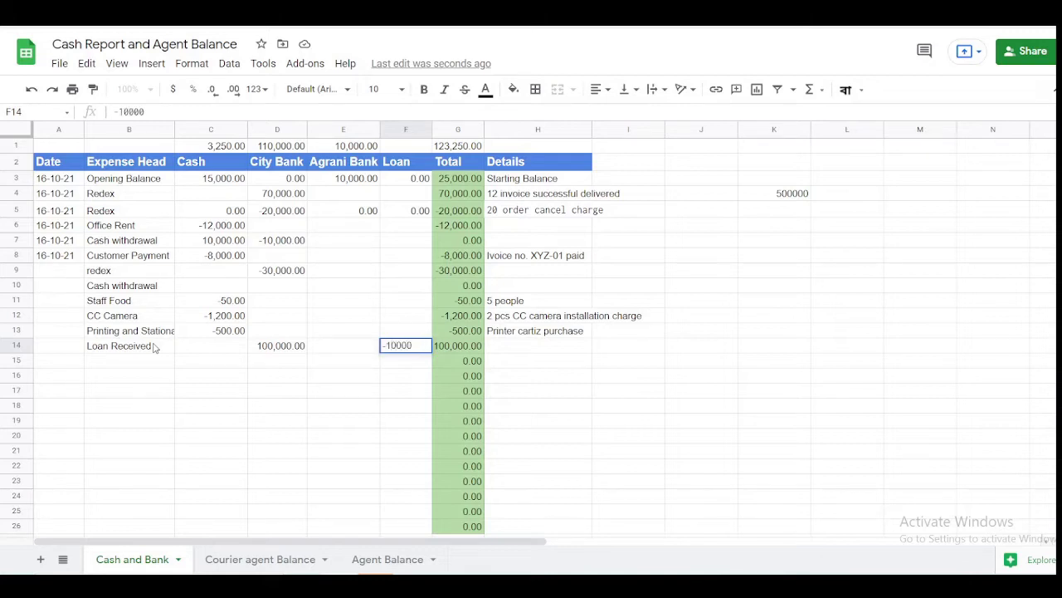
text(0)
key(Return)
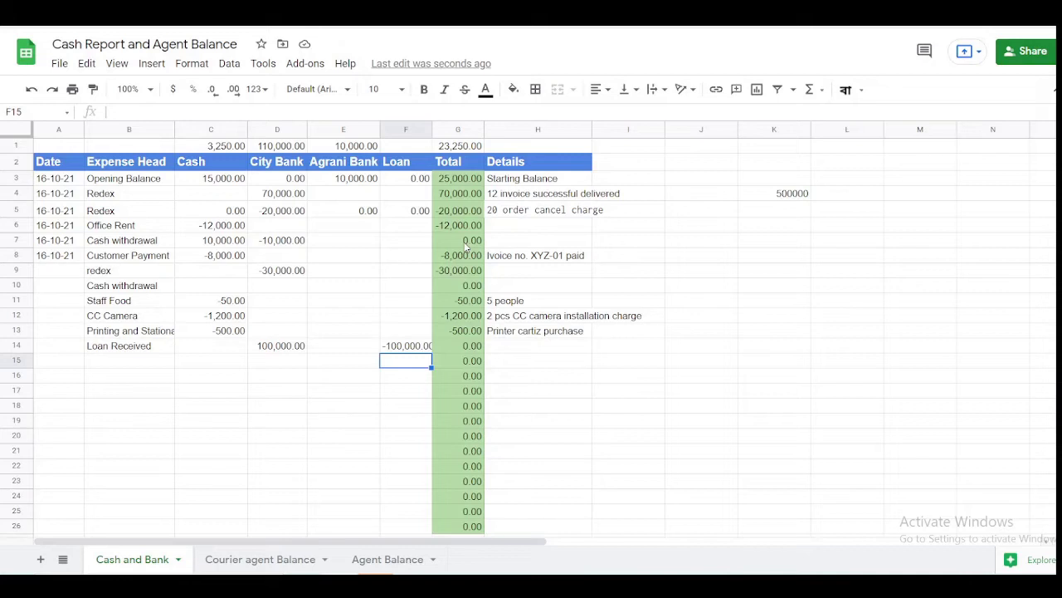
click(281, 350)
key(Right)
key(Right)
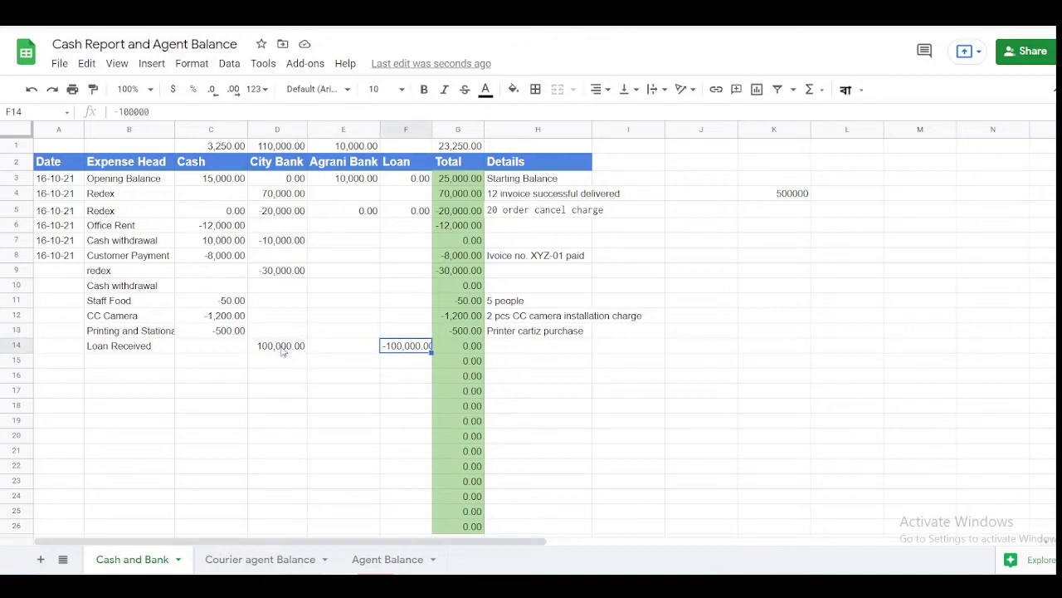
key(Delete)
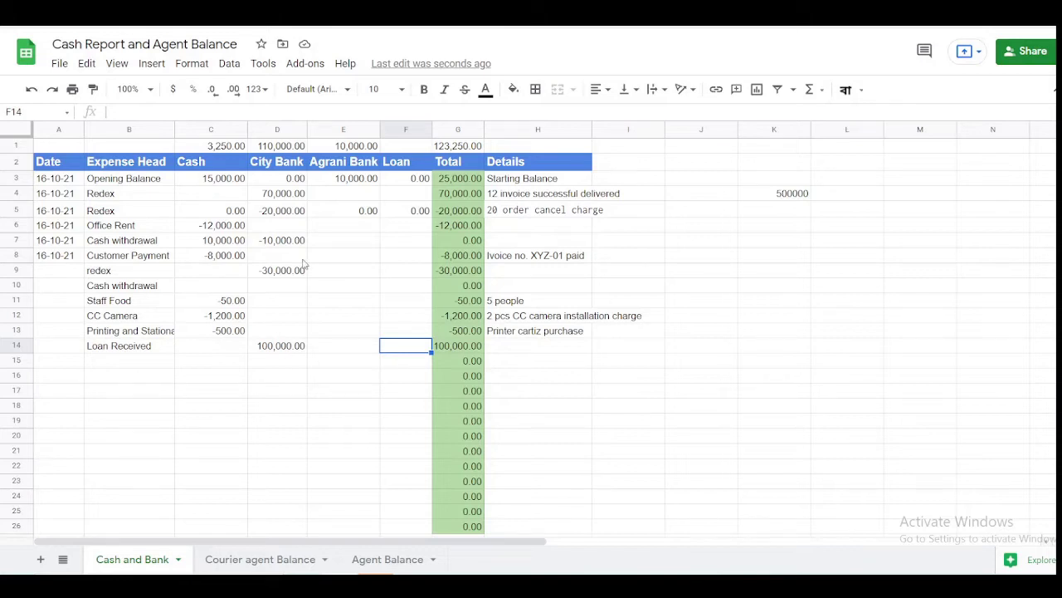
- Check the grand total formula =SUM(G3:G100) in G1 against the 100,000 City Bank entry
click(451, 150)
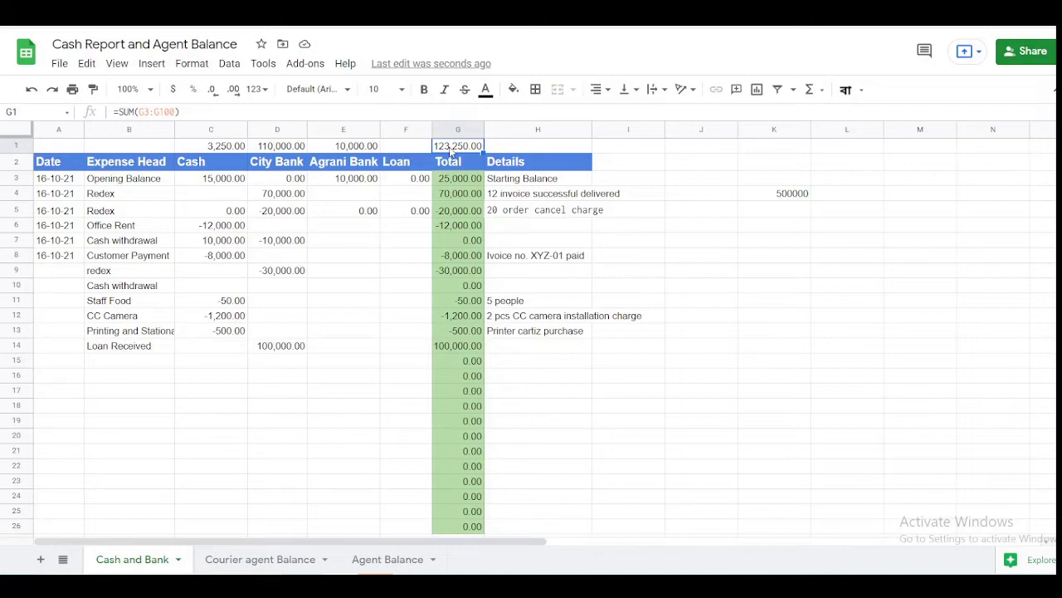
click(281, 350)
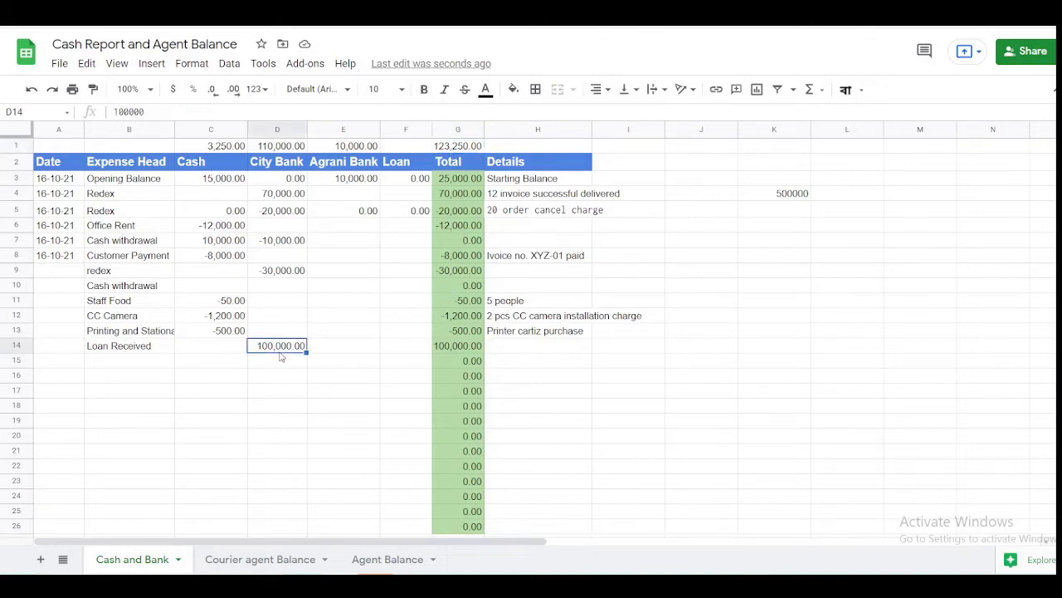
click(470, 146)
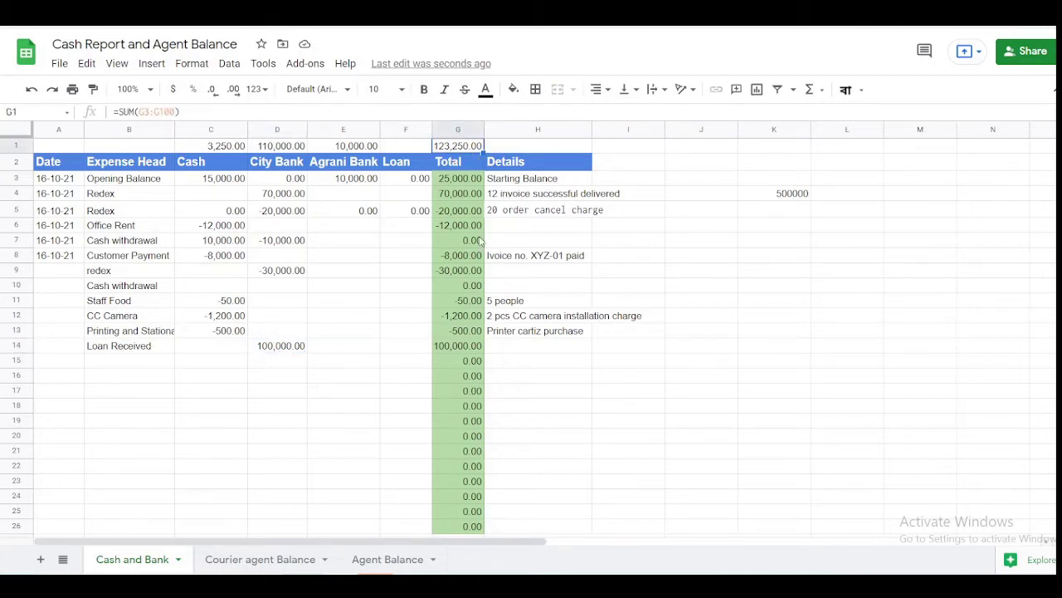
- Enter -100,000 in row 14's Loan cell and verify the grand total stays 23,250.00
click(406, 347)
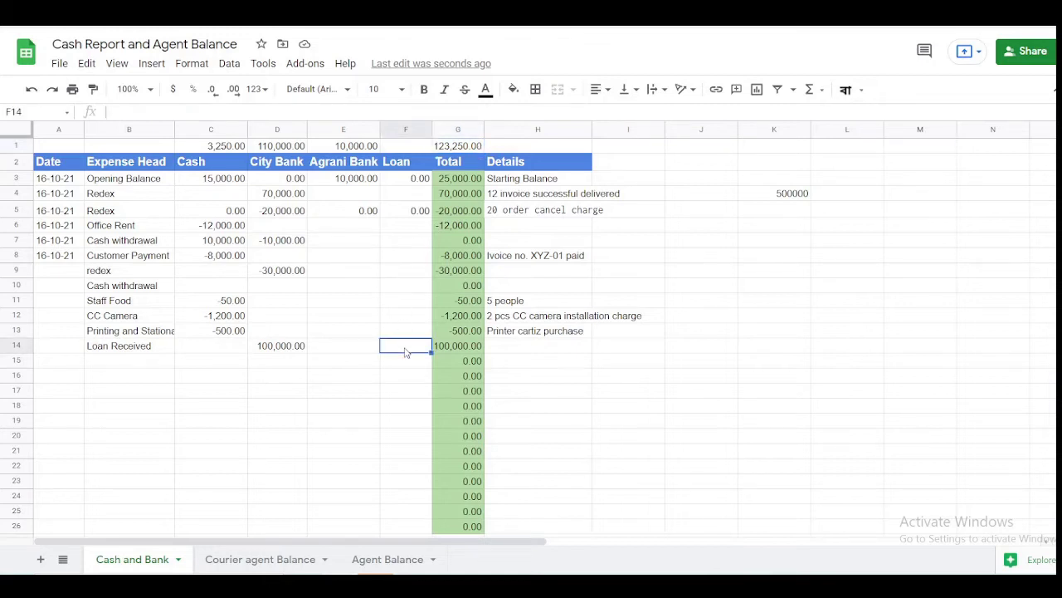
text(-100,000)
key(Return)
key(Up)
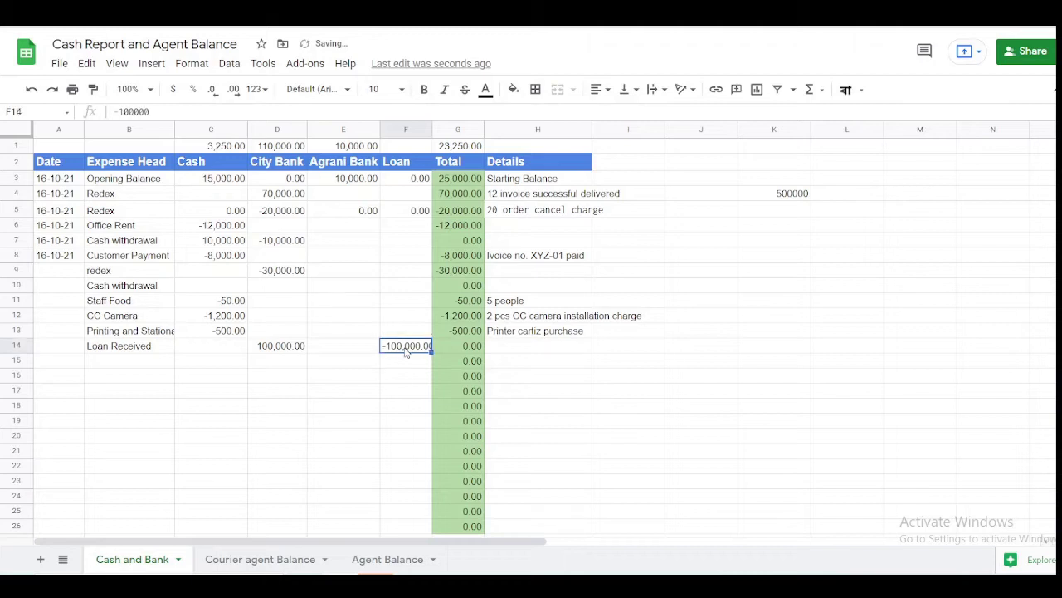
key(Right)
key(Right)
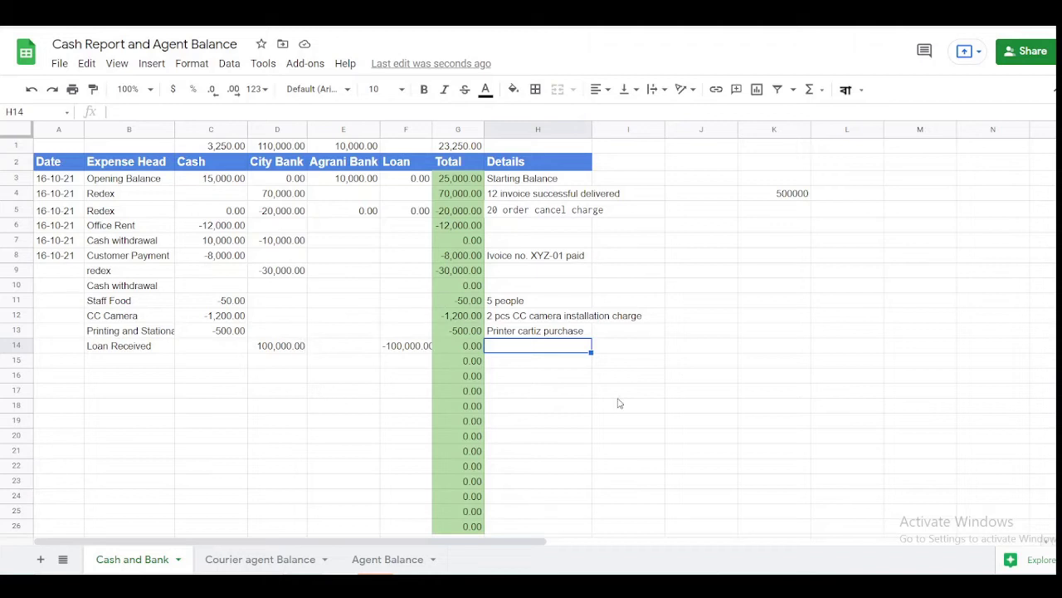
click(461, 146)
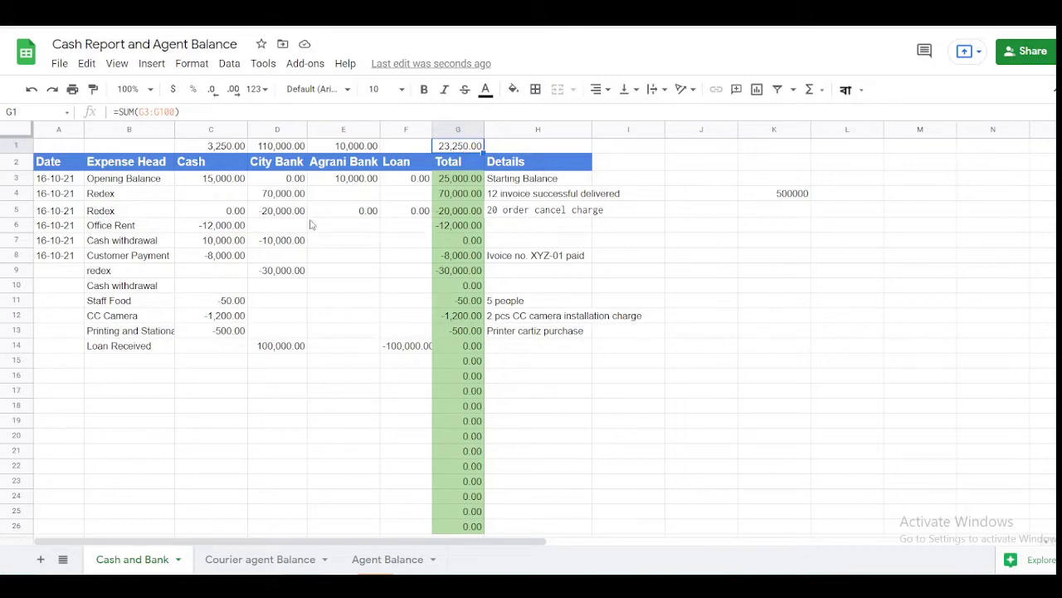
- Change the redex row's City Bank amount to -60,000 and confirm the grand total reads -6,750.00
click(281, 272)
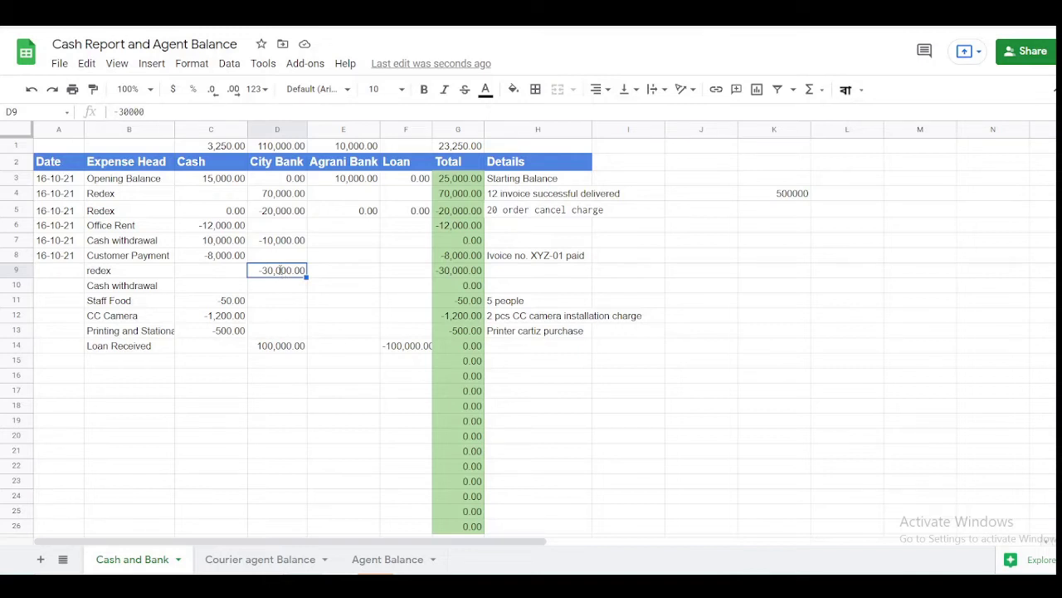
text(-60000)
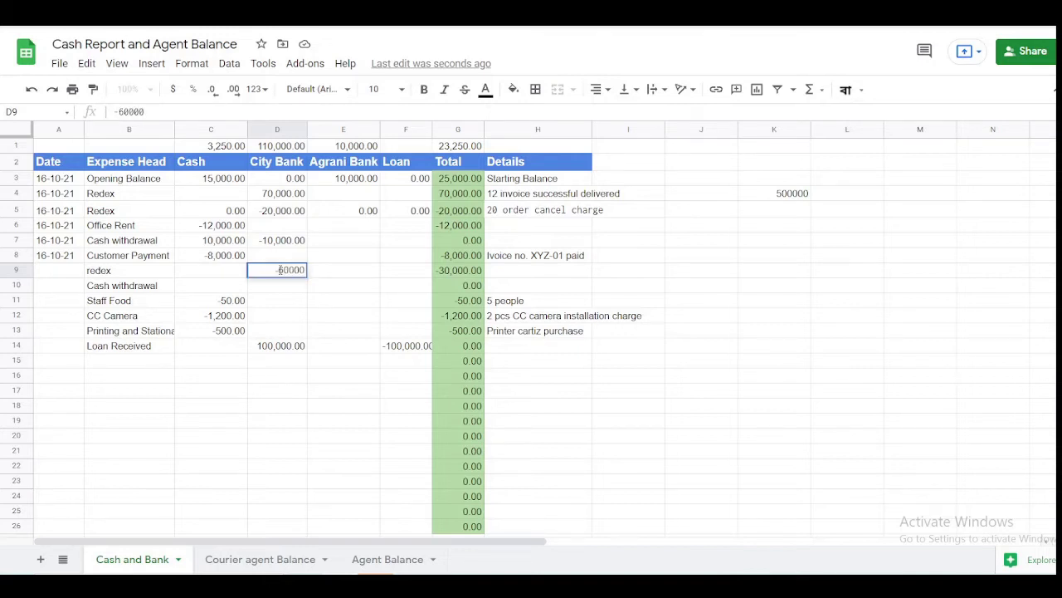
key(Return)
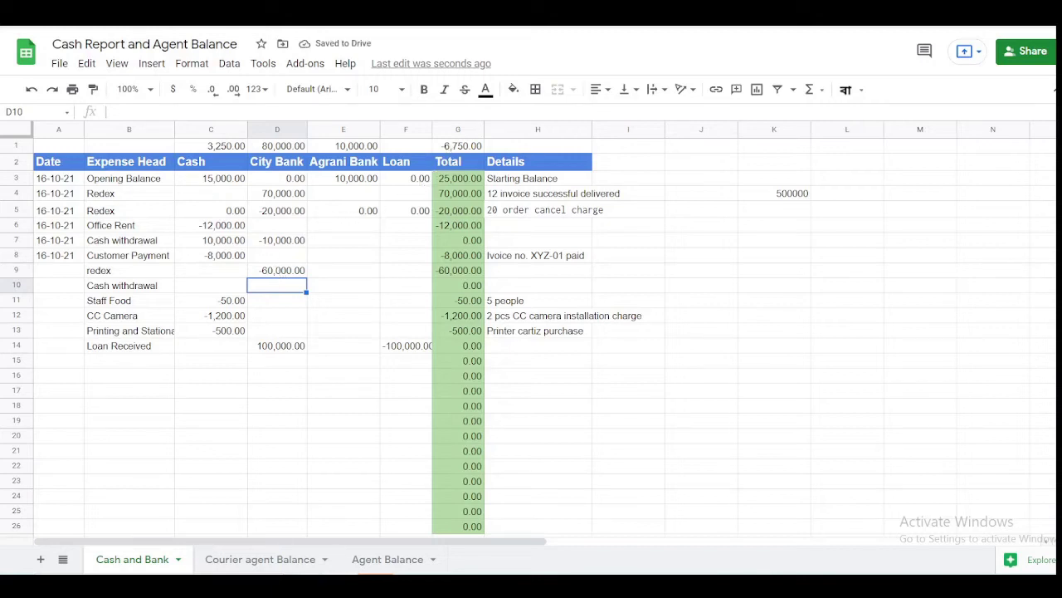
mouse_move(303, 587)
click(452, 150)
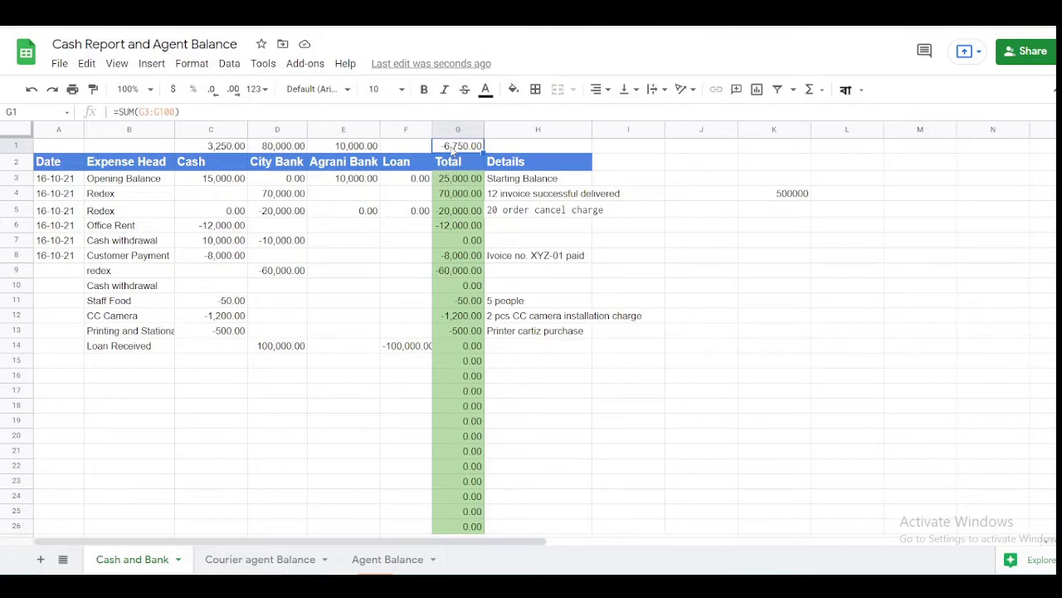
click(383, 270)
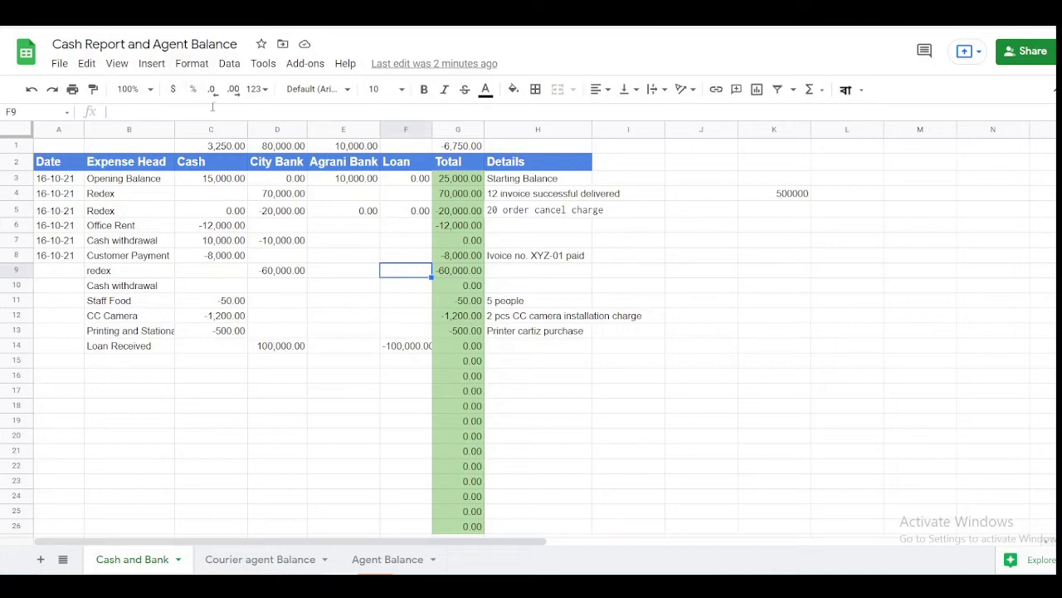
- Review the total formulas for Cash, City Bank and Agrani Bank (C1, D1, E1) and the grand total G1
double_click(236, 146)
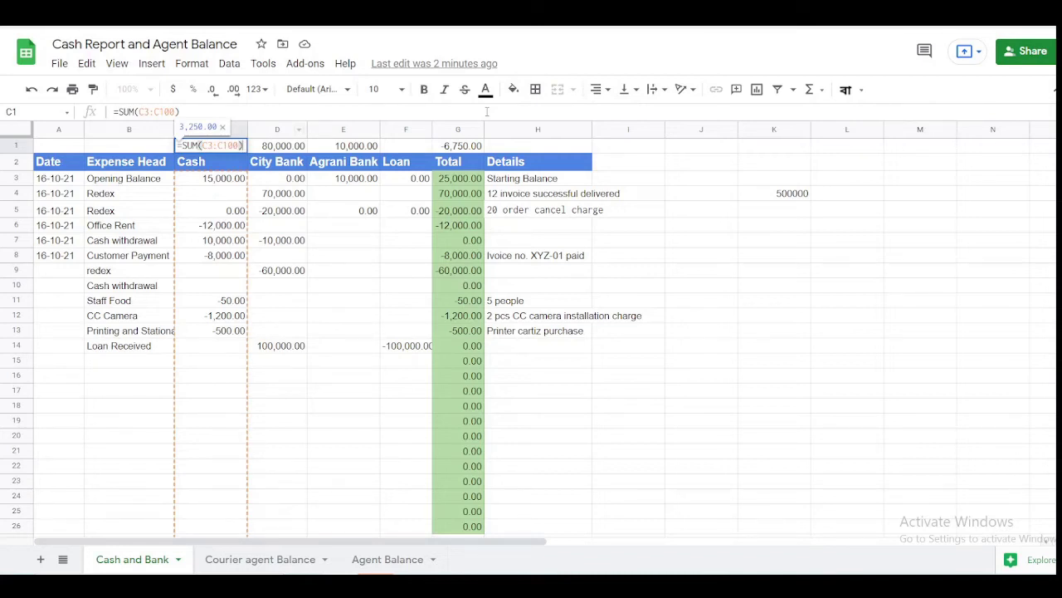
key(Return)
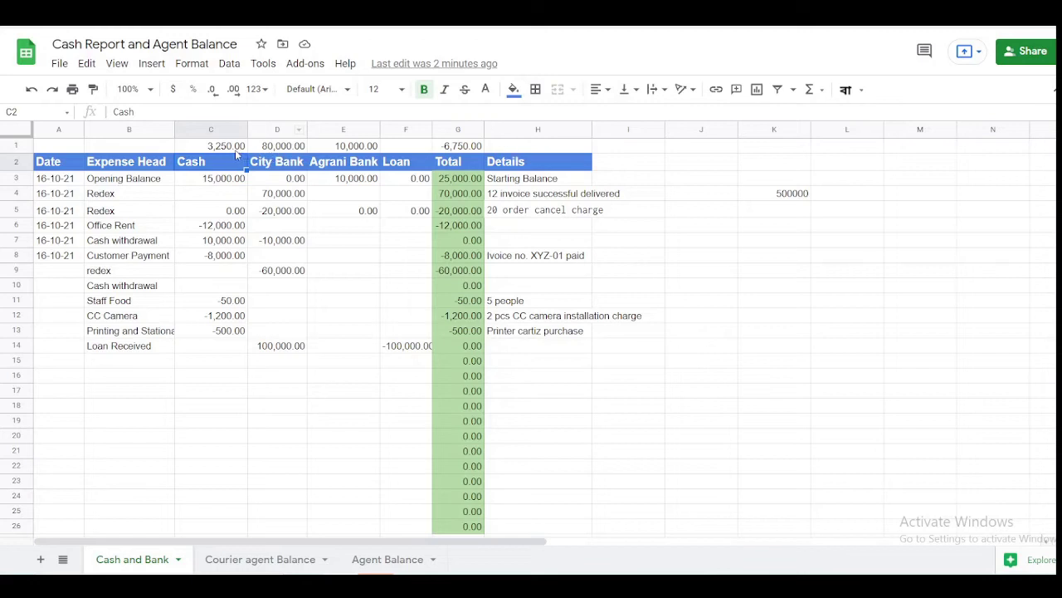
click(336, 149)
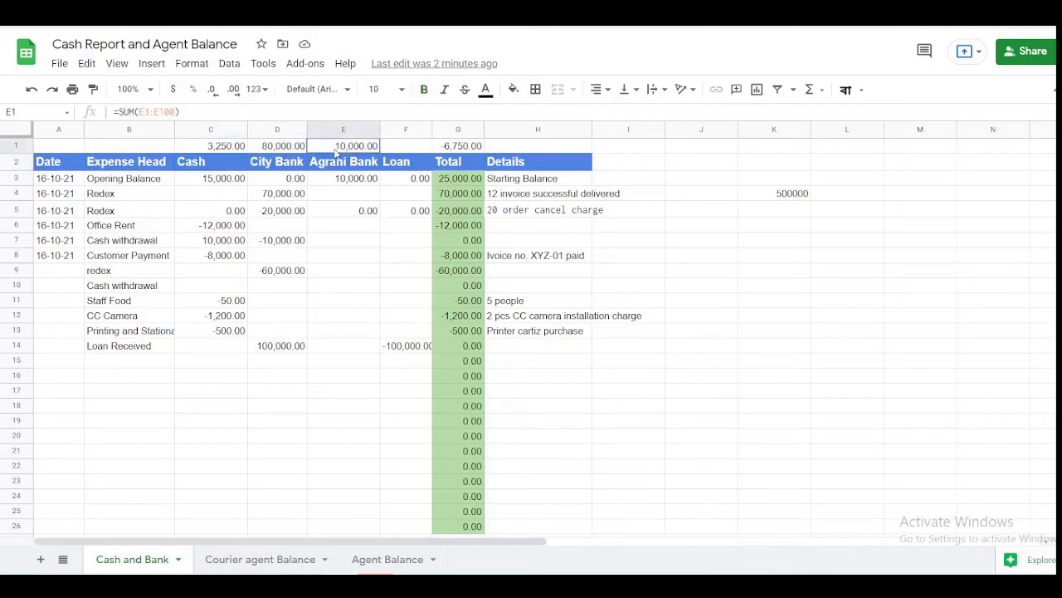
click(447, 153)
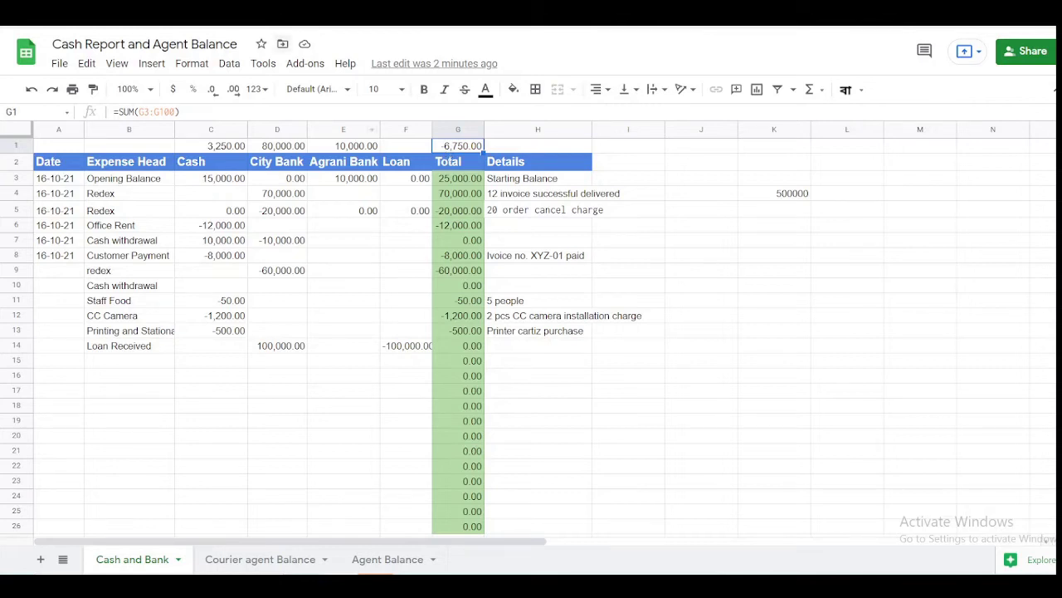
click(236, 147)
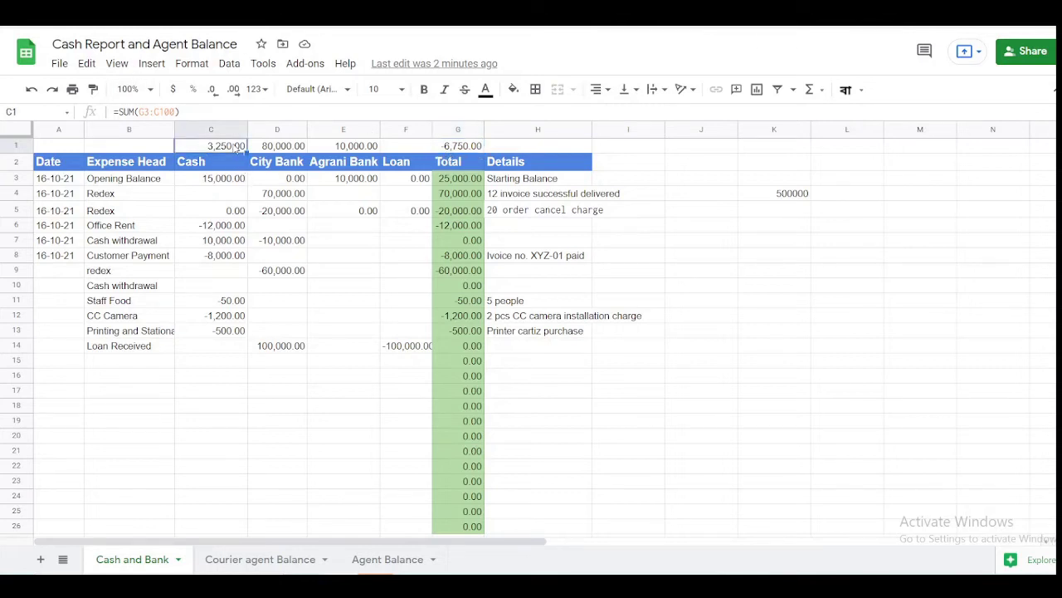
click(293, 147)
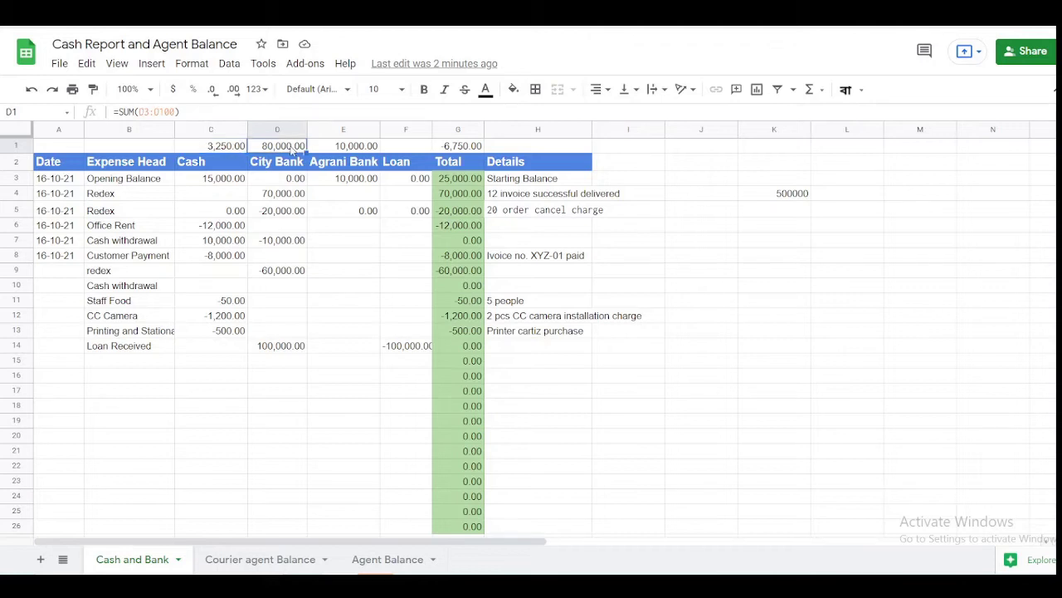
click(354, 148)
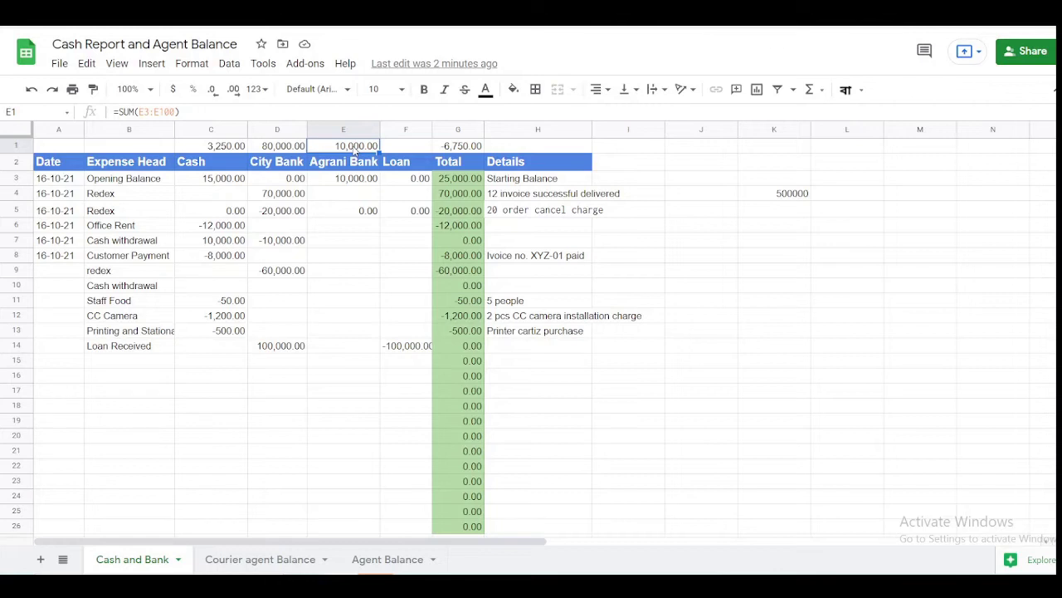
click(465, 147)
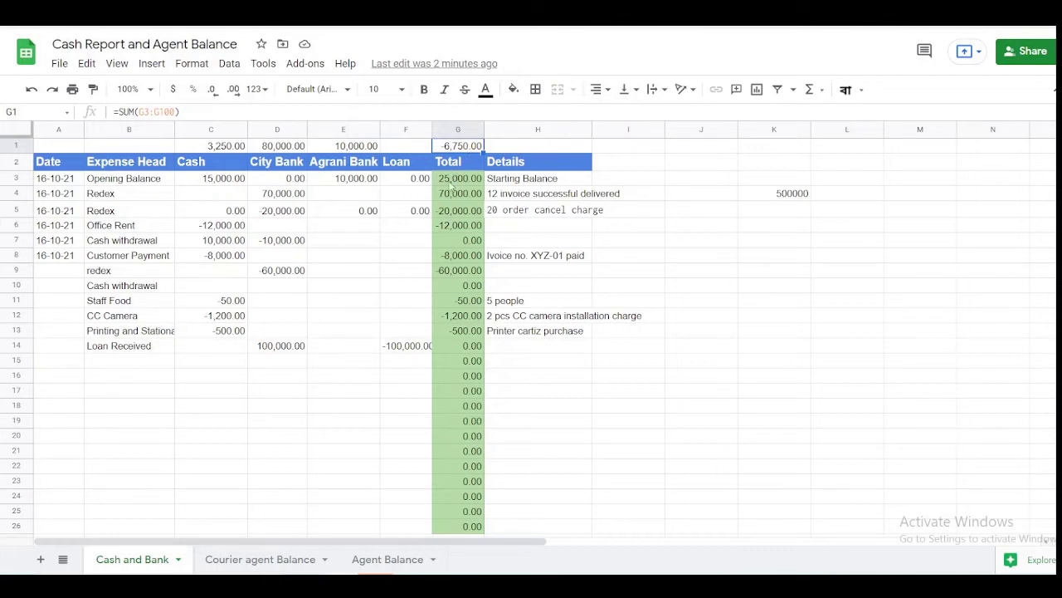
- Check the F14 loan amount and compare the C1:E1 totals' sum with the G1 grand total
click(414, 348)
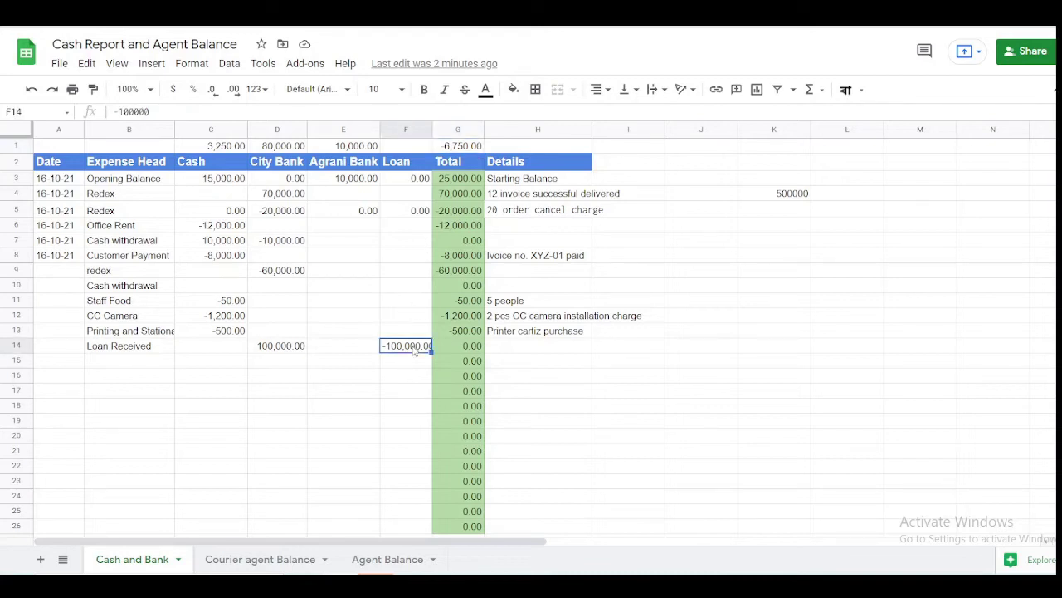
click(234, 150)
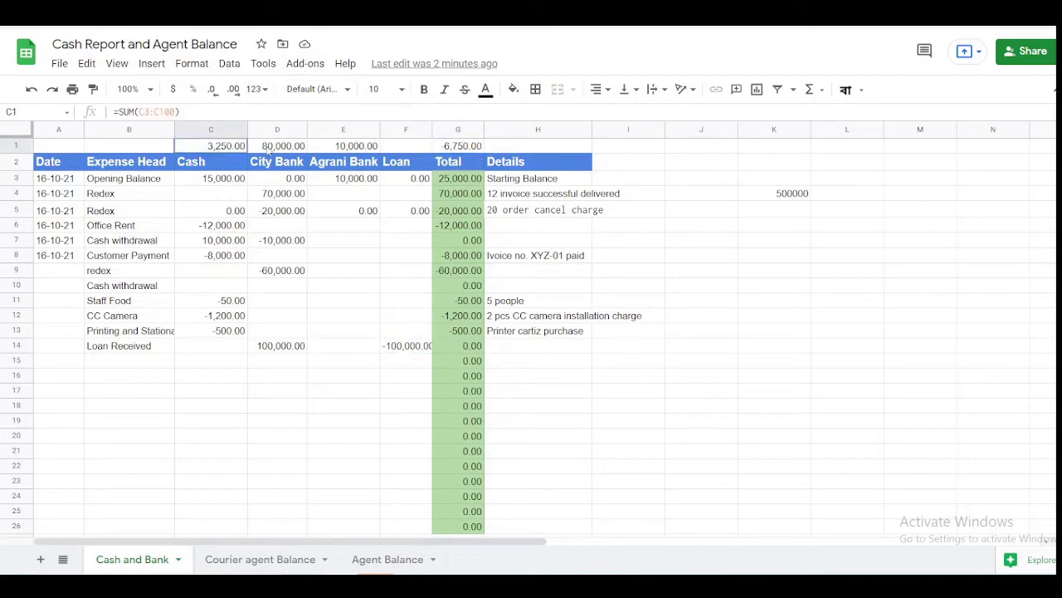
drag(268, 150, 352, 148)
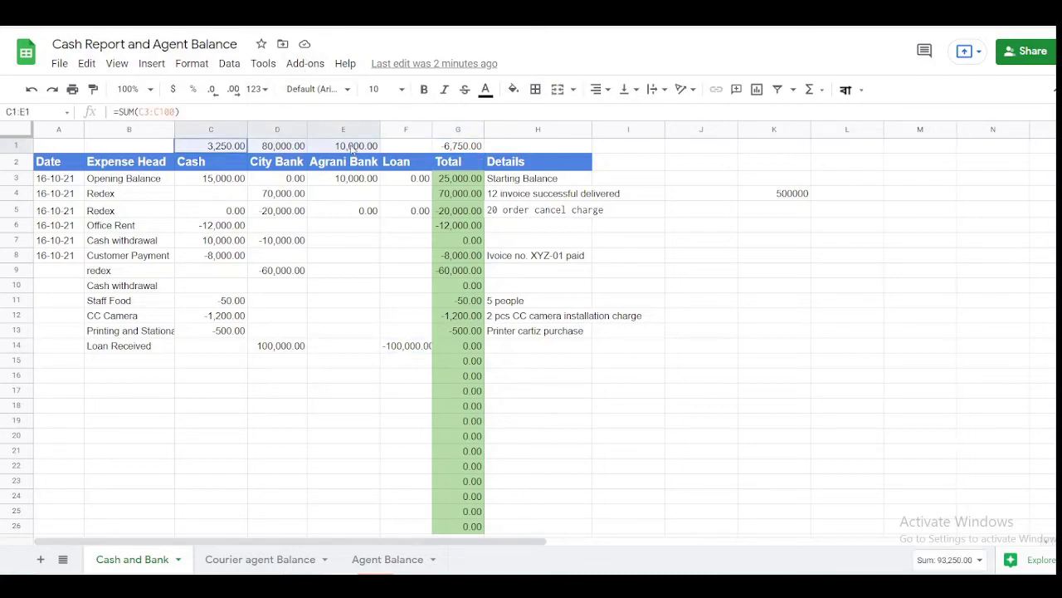
click(418, 349)
click(461, 147)
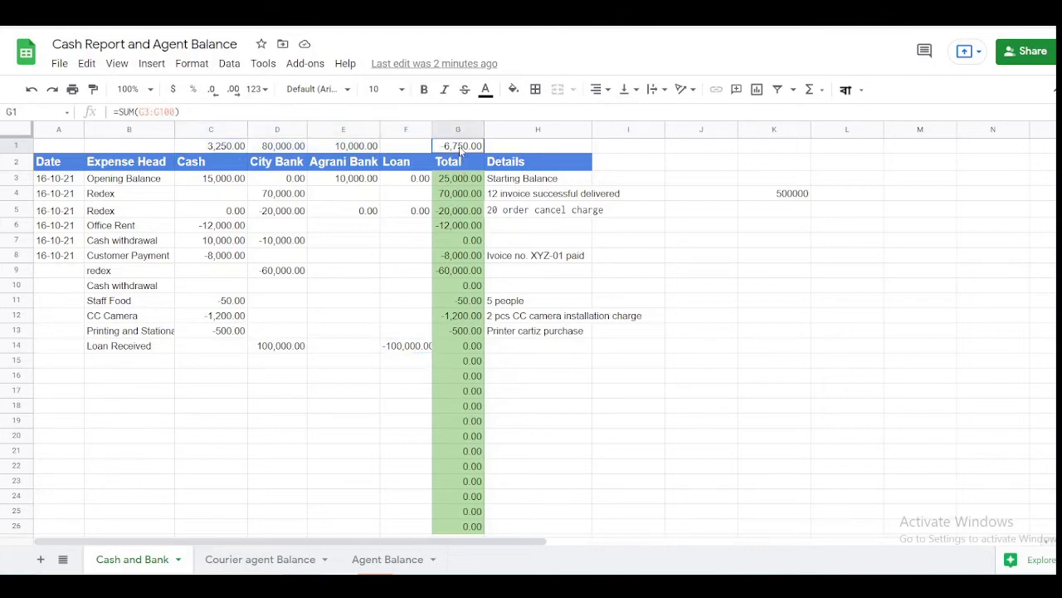
- Copy E1's sum formula into F1 so it totals the Loan column as =SUM(F3:F100)
click(367, 151)
key(Right)
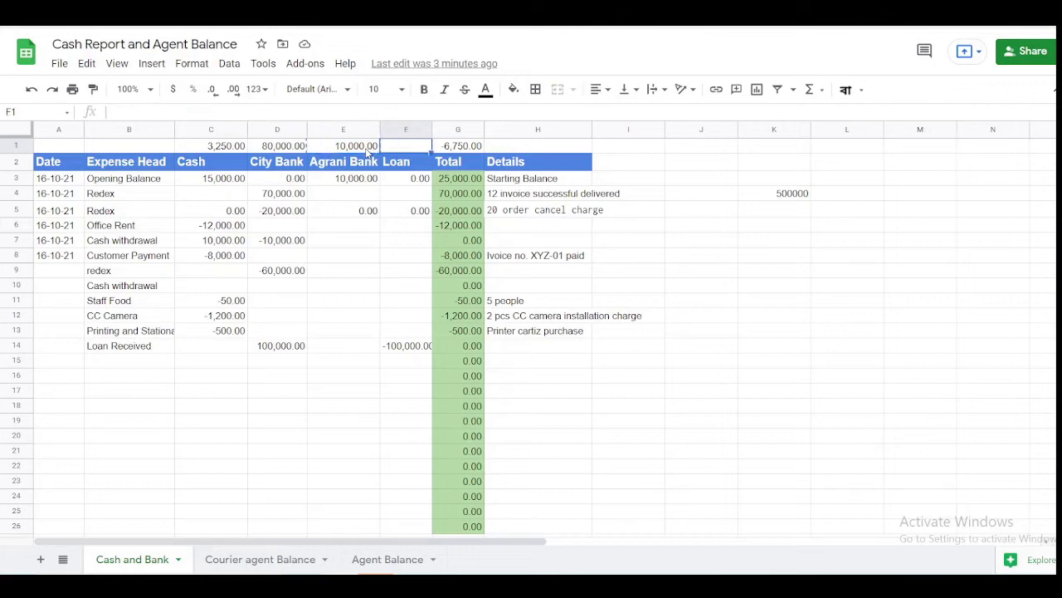
text(=SUM(F3:F100))
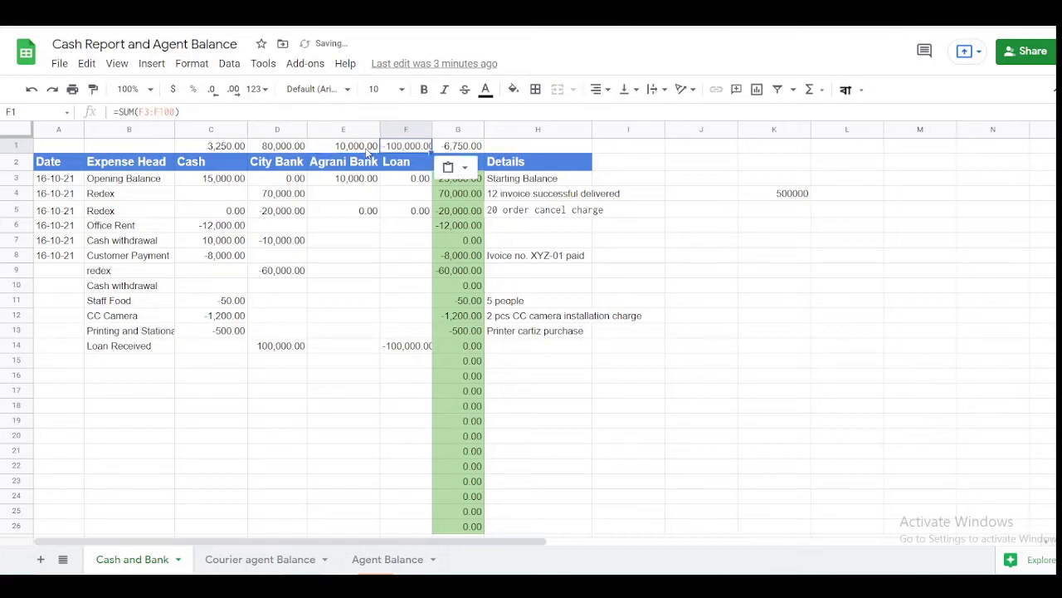
click(367, 151)
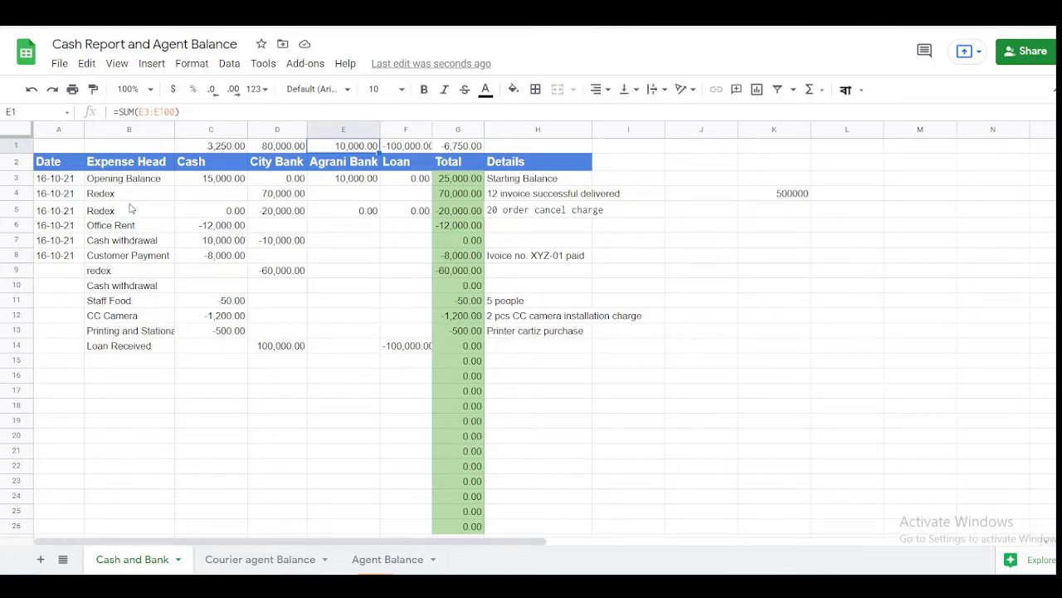
- Check the Redex City Bank amounts and H4/H5 Details notes, then go to the Courier agent Balance sheet
drag(275, 197, 281, 212)
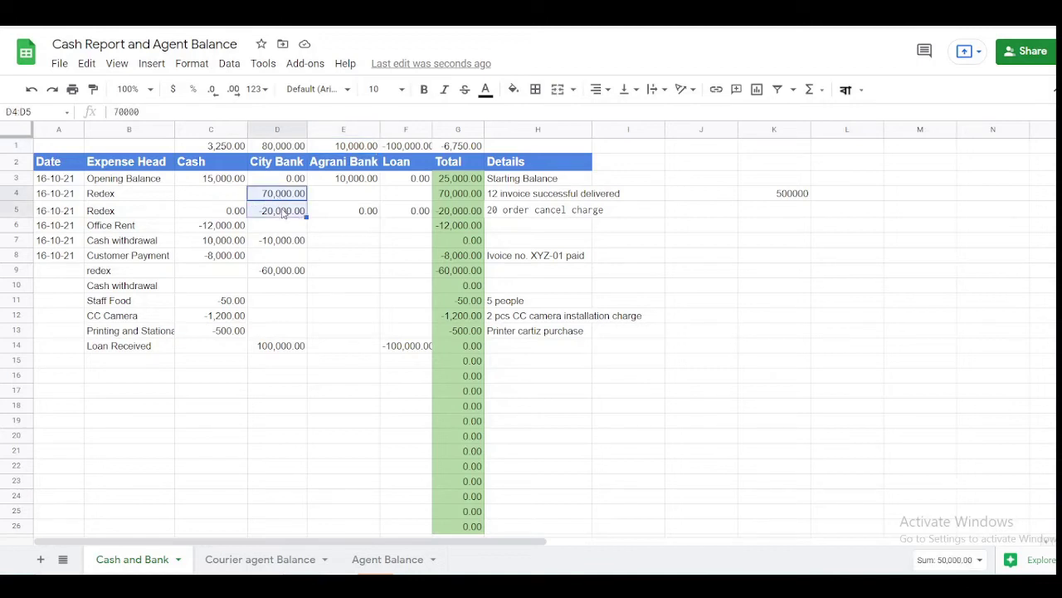
click(535, 196)
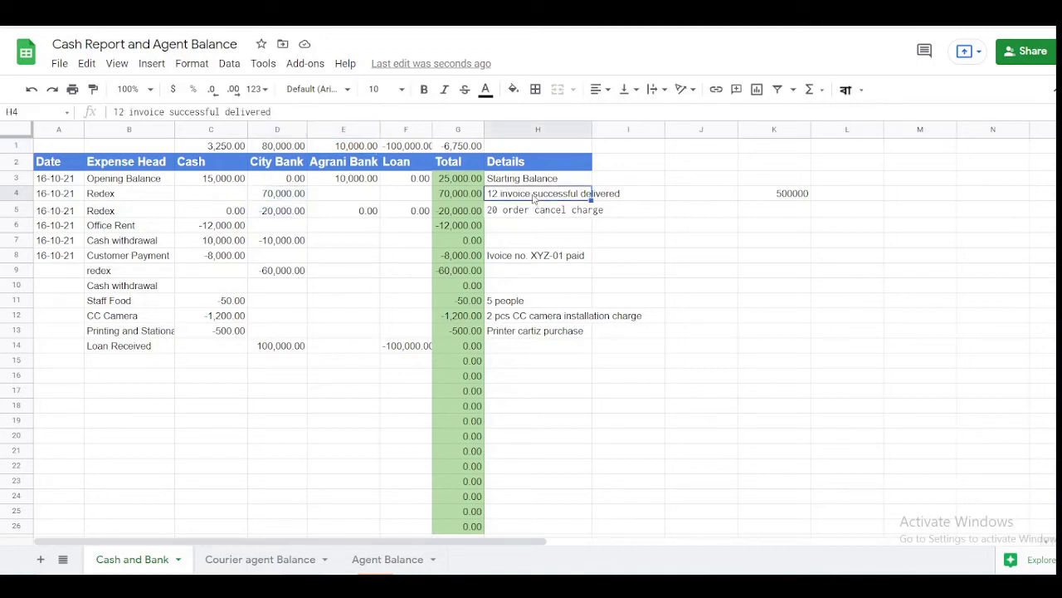
click(516, 213)
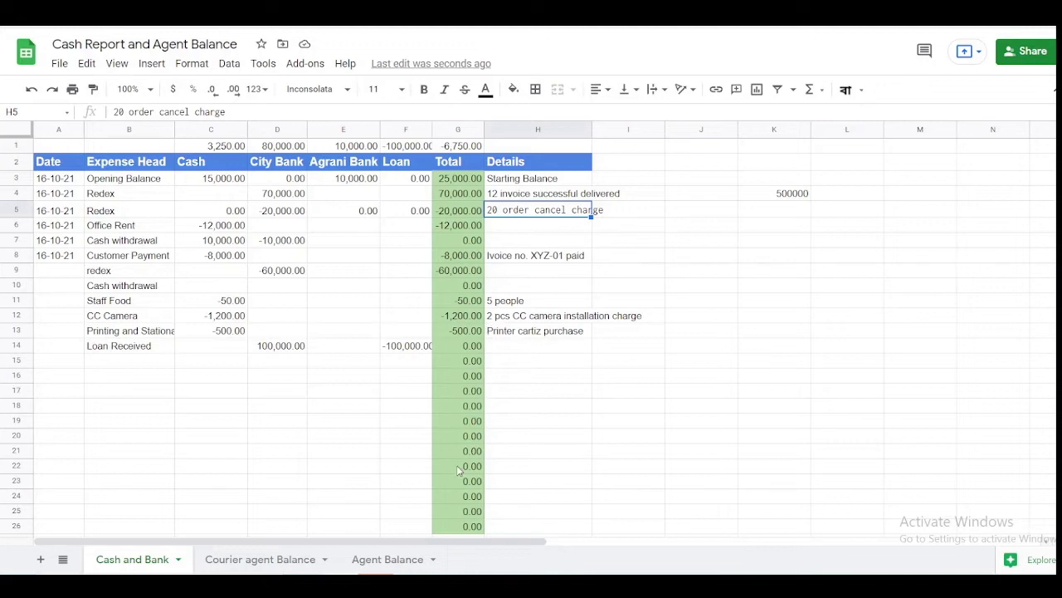
click(267, 564)
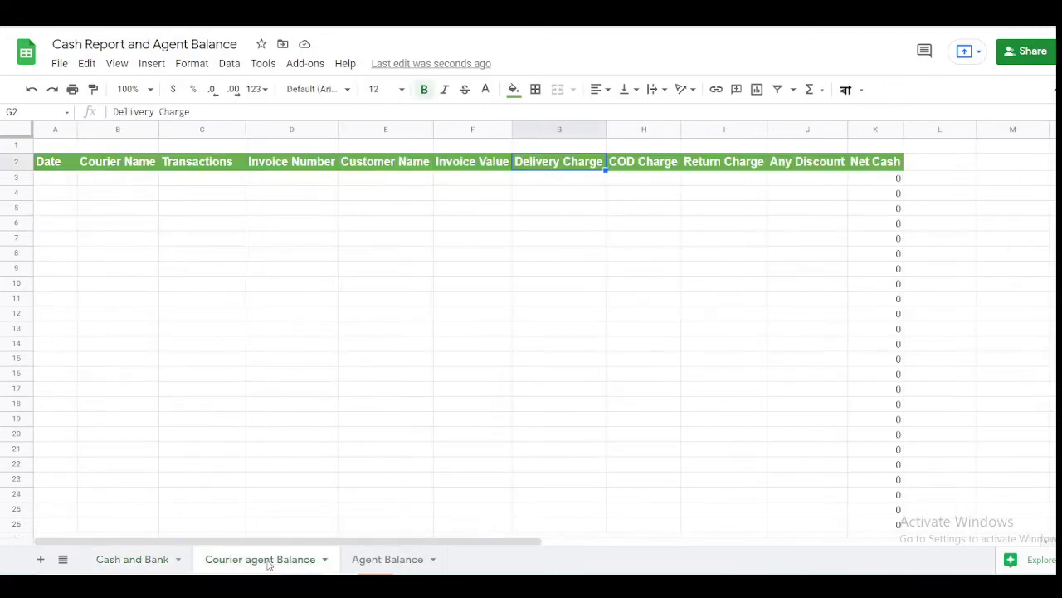
click(65, 163)
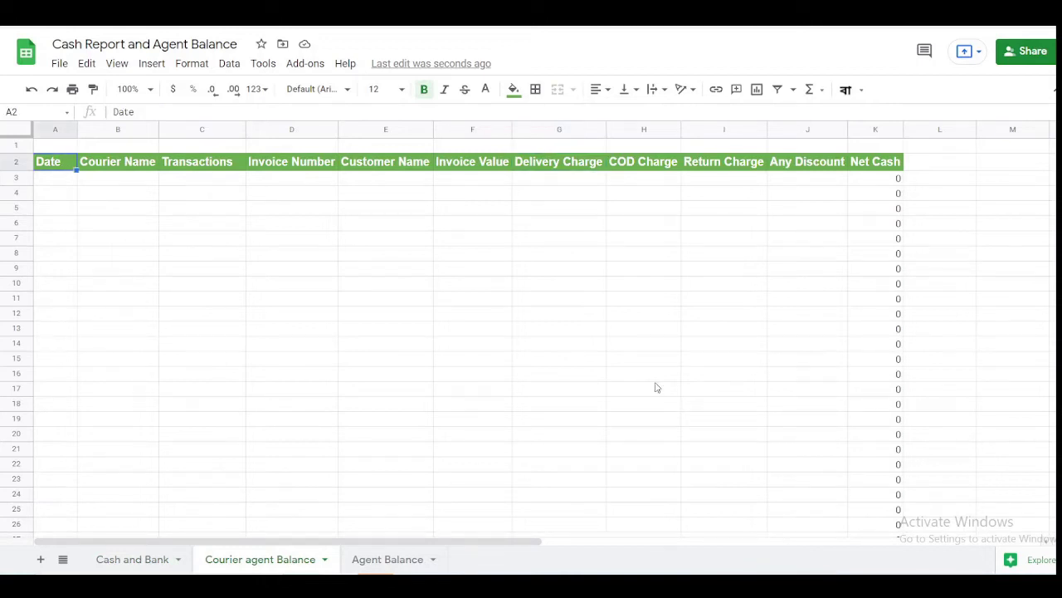
key(Right)
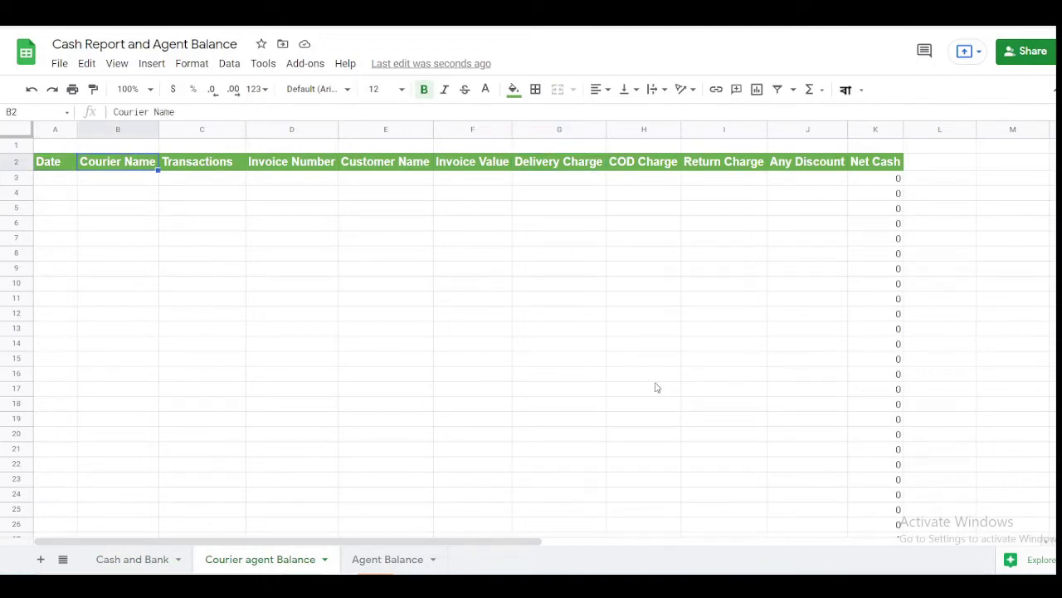
key(Right)
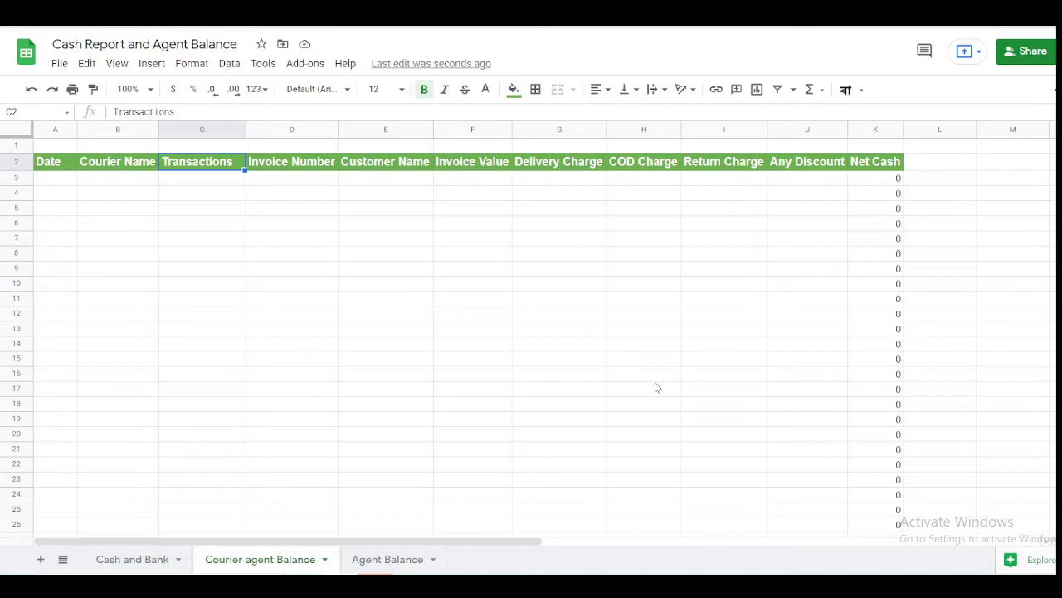
key(Down)
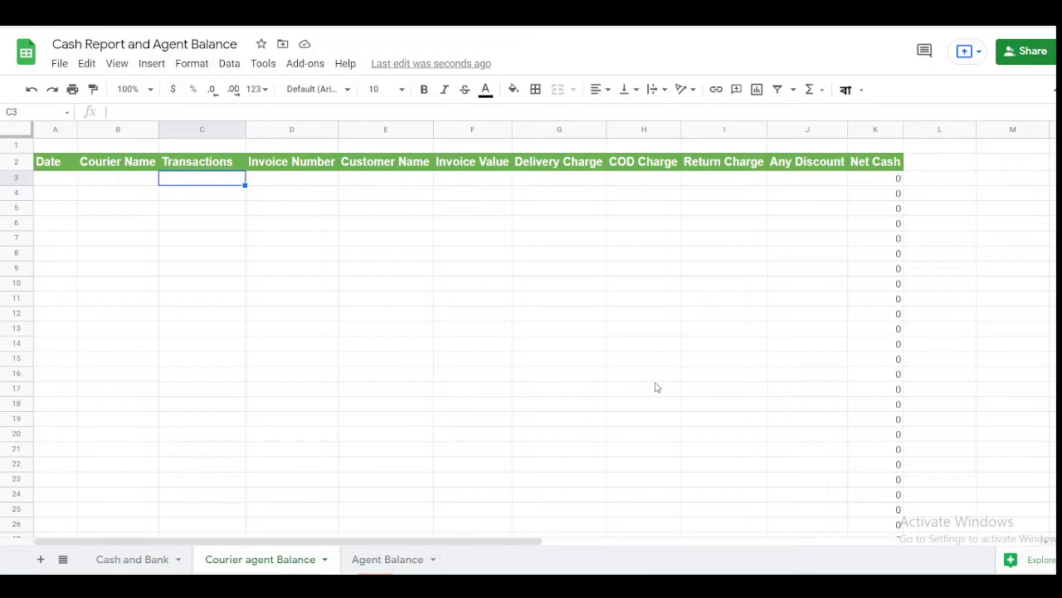
- Enter Product Sent in C3 and the date 16-10-21 in A3
text(Prod)
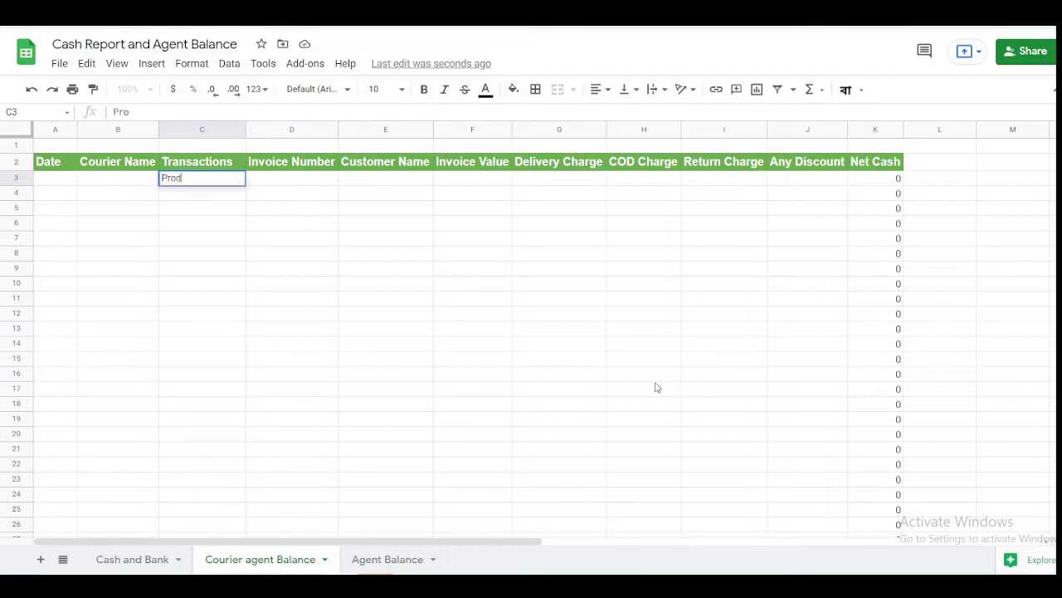
text(uct Sent)
key(Return)
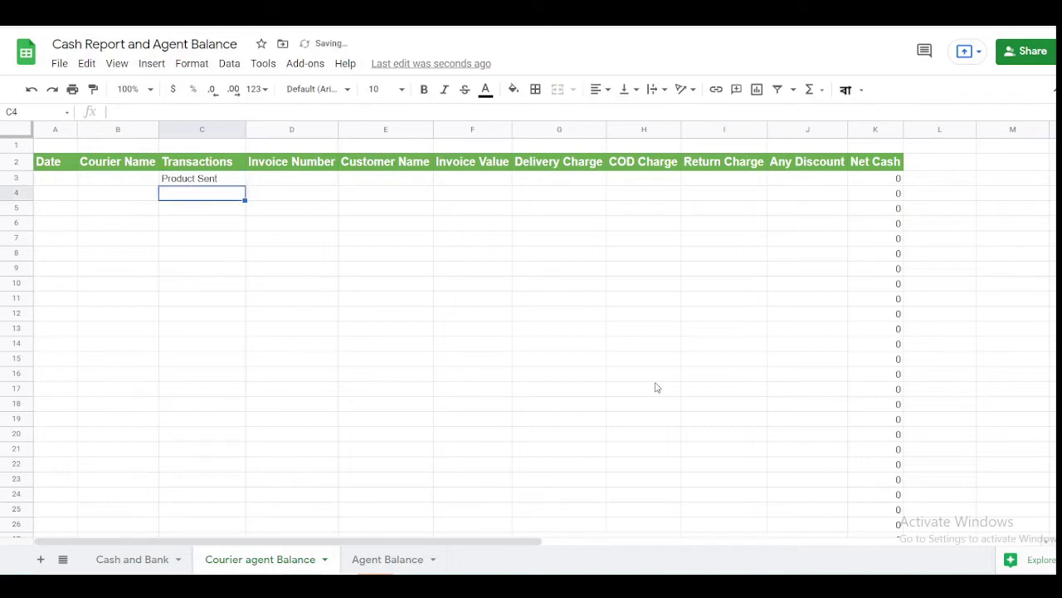
key(Up)
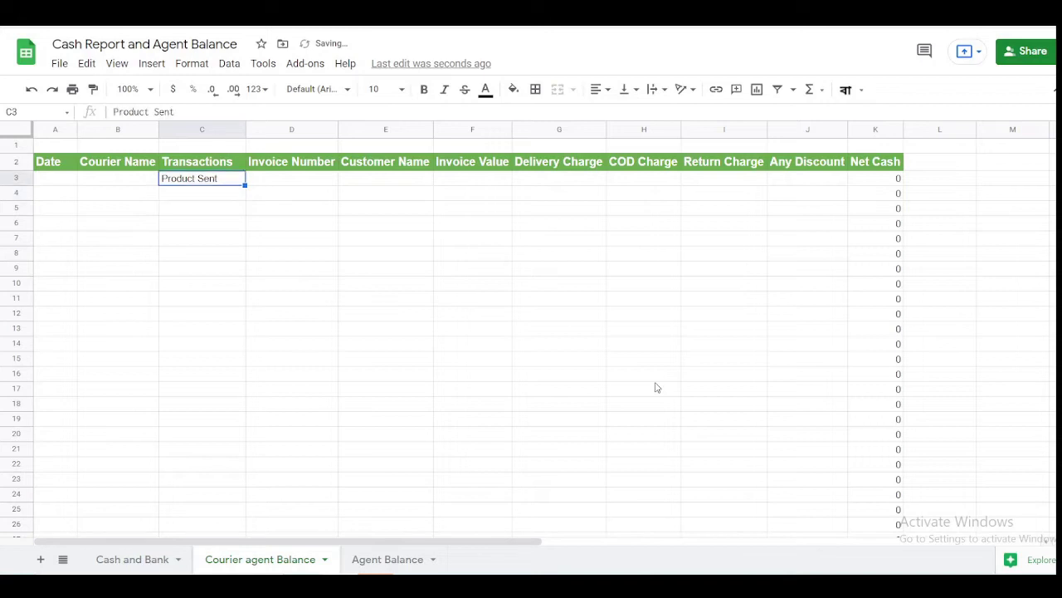
key(Left)
key(Left)
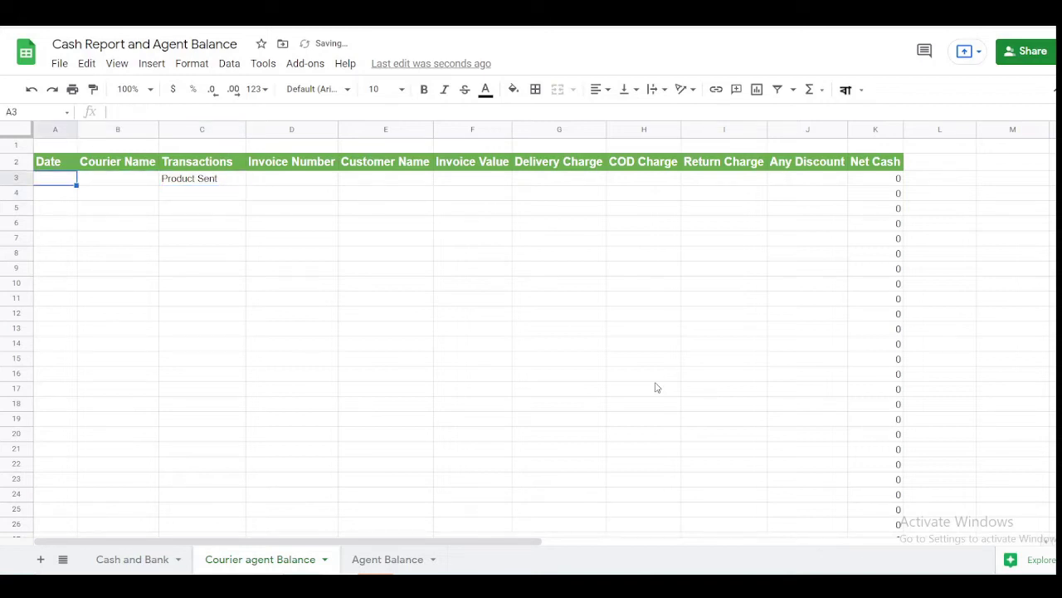
text(16-1)
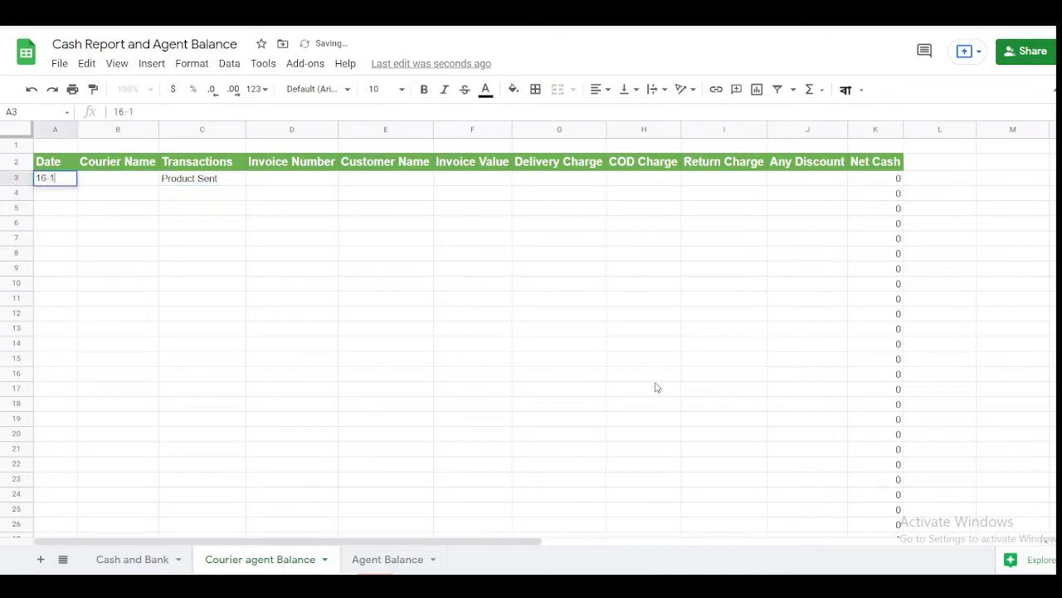
text(0-21)
key(Tab)
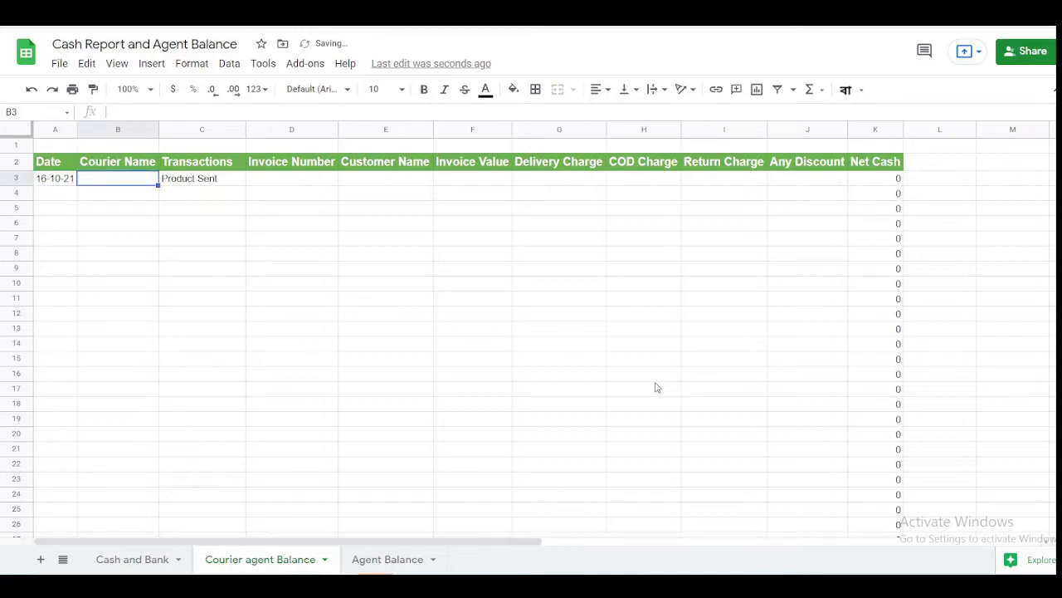
- Add courier Paperfly and invoice HBKL-001 to row 3, then bring up the Windows Start menu
text(Paper)
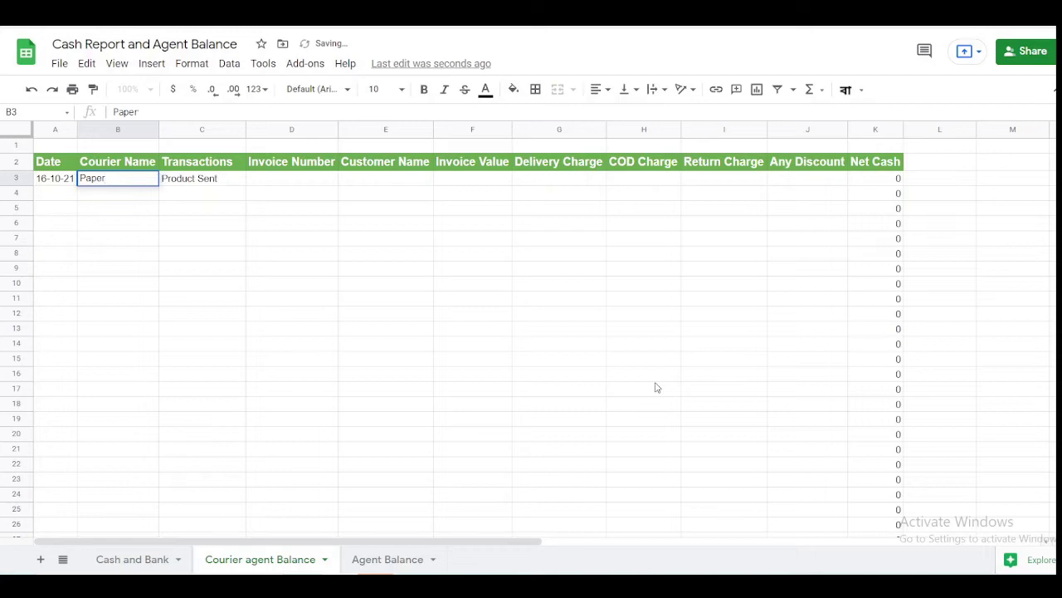
text(fly)
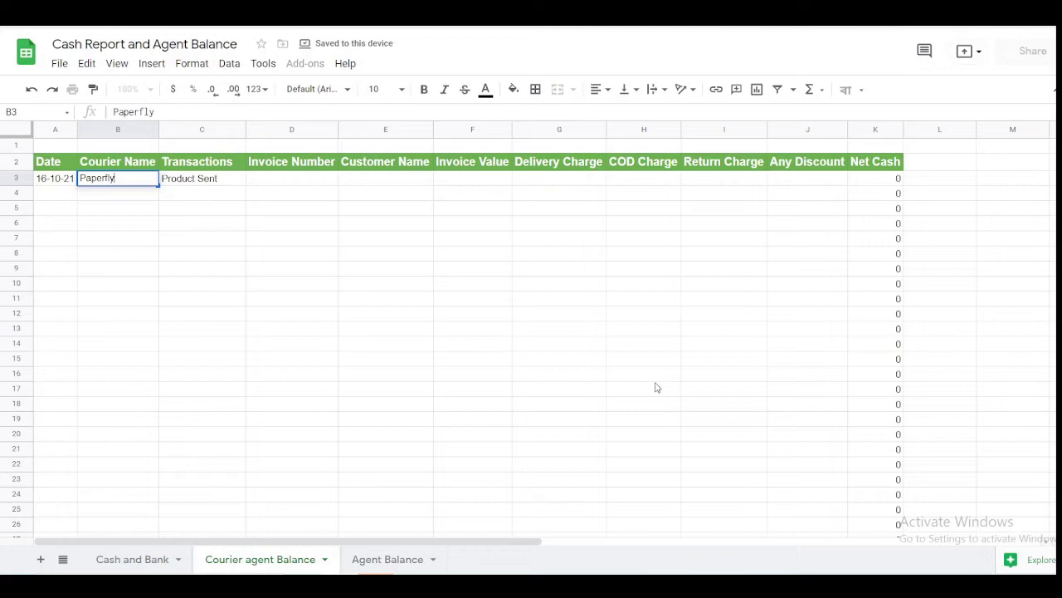
key(Tab)
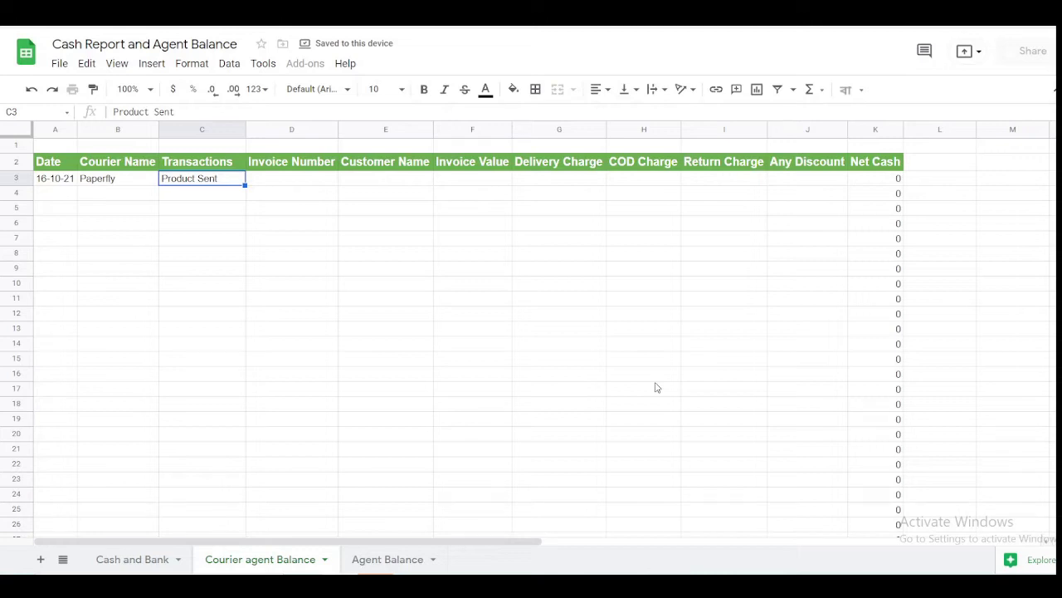
key(Tab)
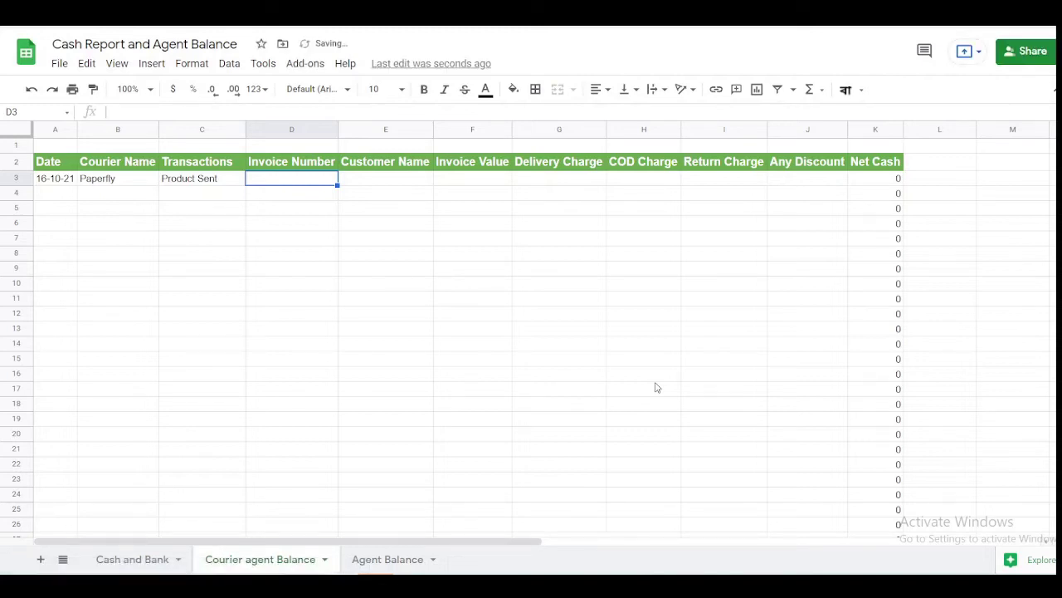
text(HBK)
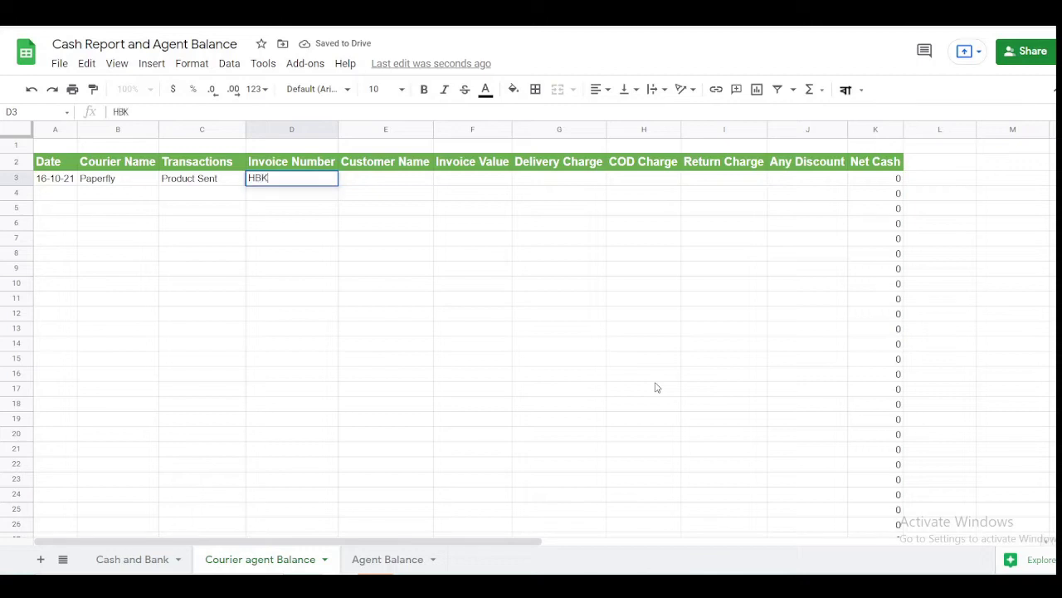
text(L-001)
key(Return)
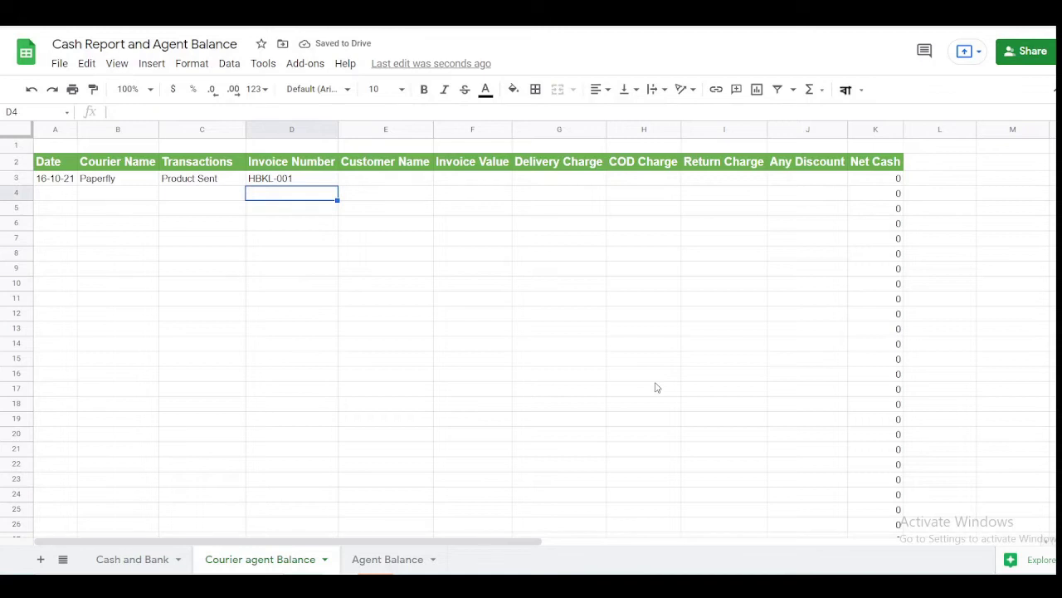
key(Up)
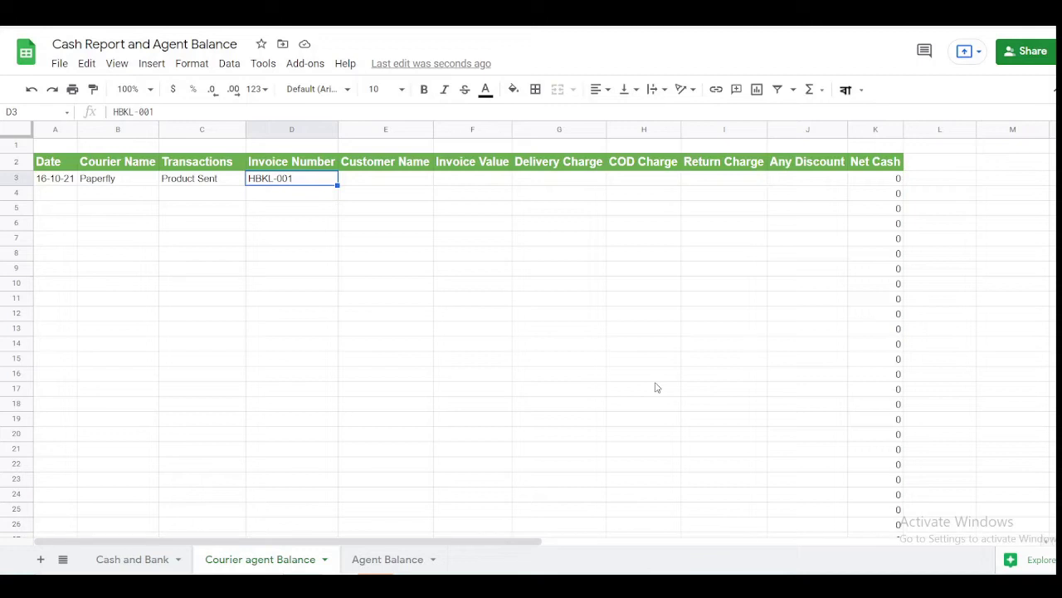
key(super)
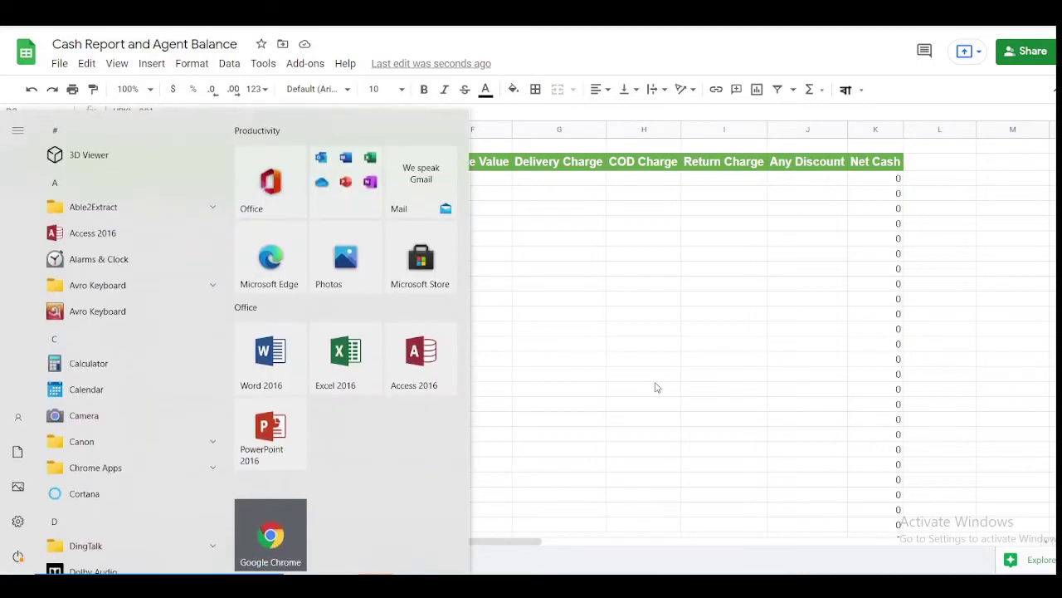
- Dismiss the Start menu by clicking back on the Courier agent Balance sheet grid
click(655, 387)
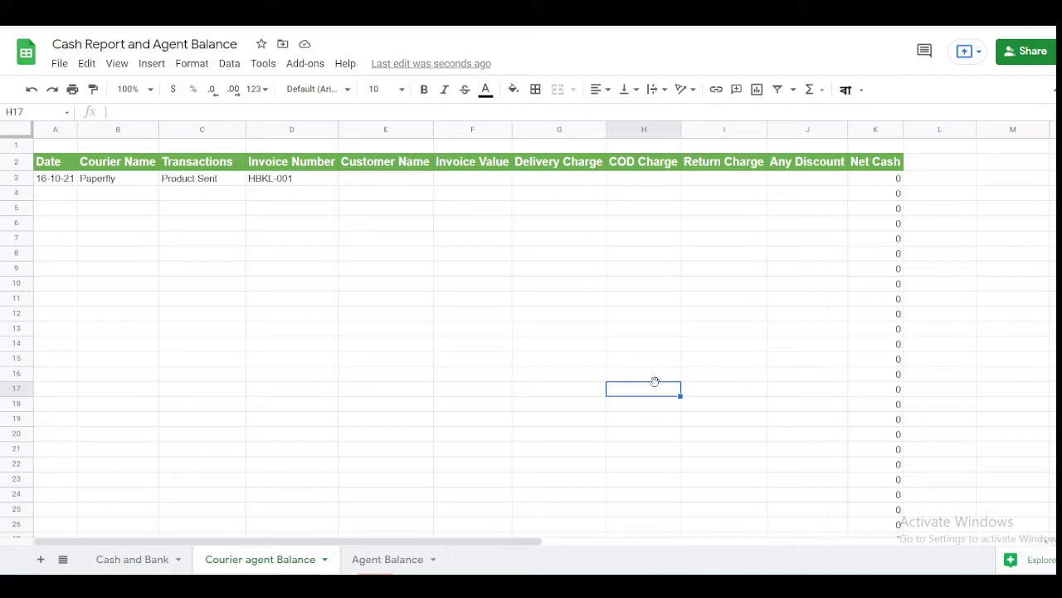
- Enter the customer's name and Invoice Value 2299 in row 3, leaving Delivery and COD charges empty
click(305, 184)
key(Tab)
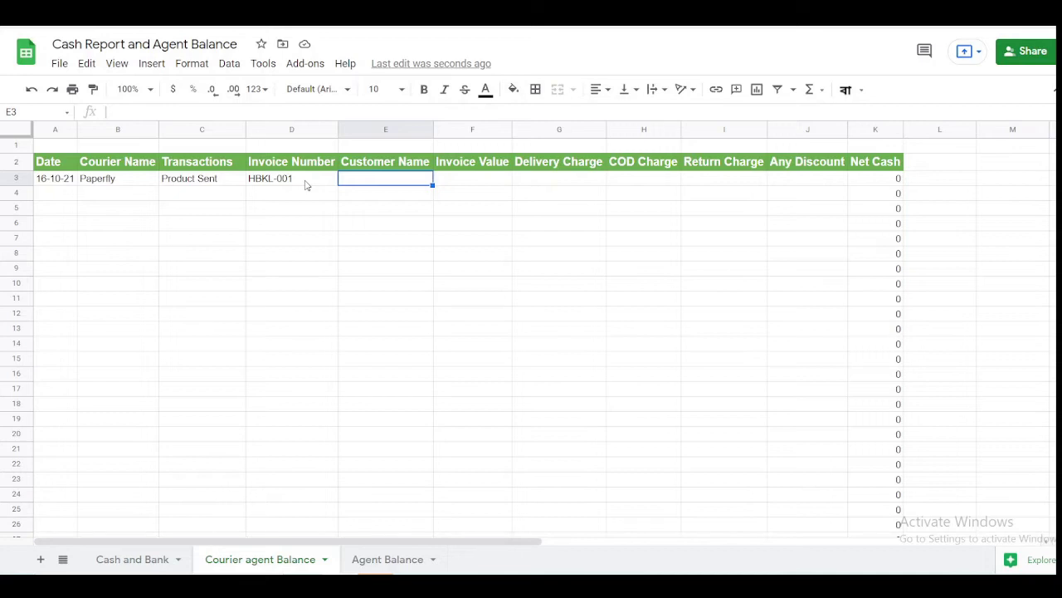
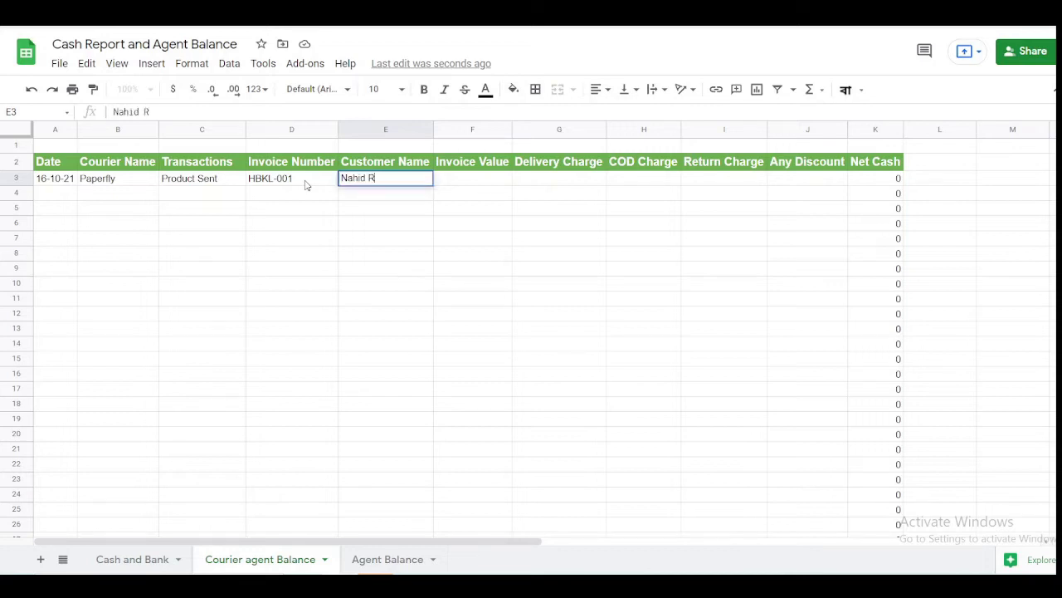
key(Tab)
key(Left)
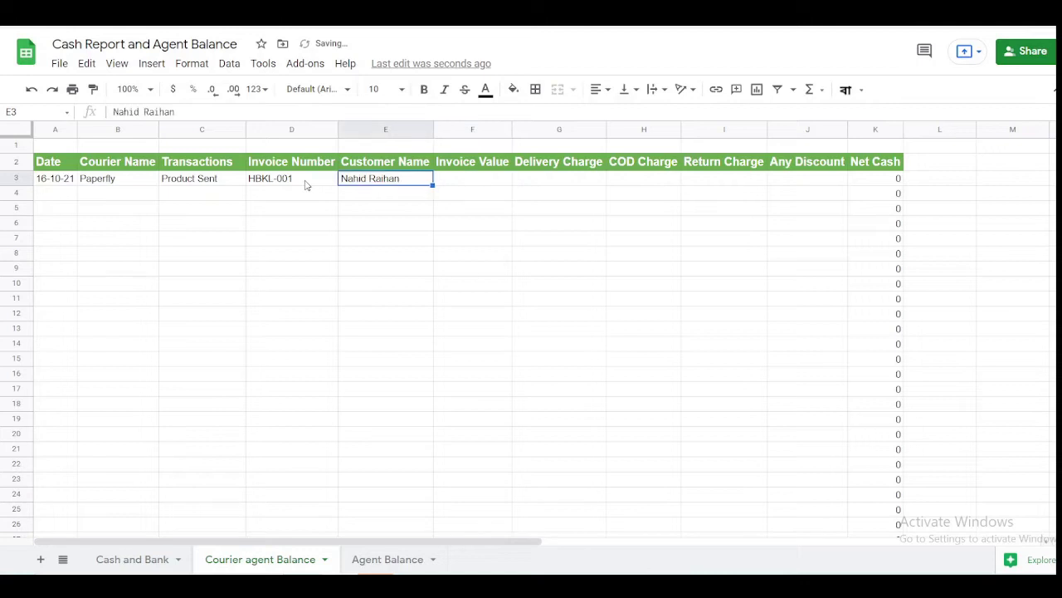
key(Right)
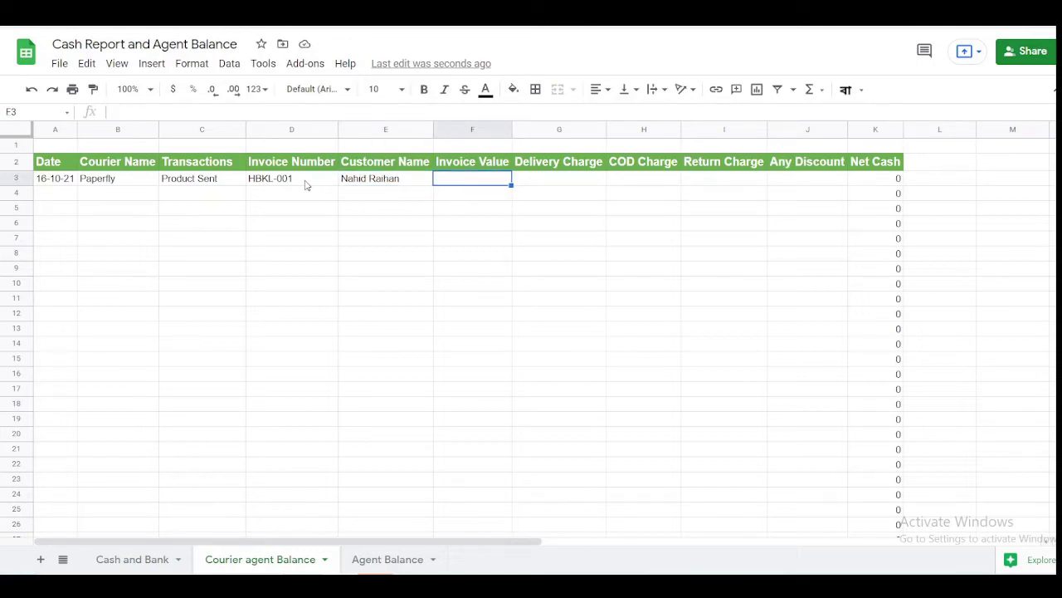
text(2299)
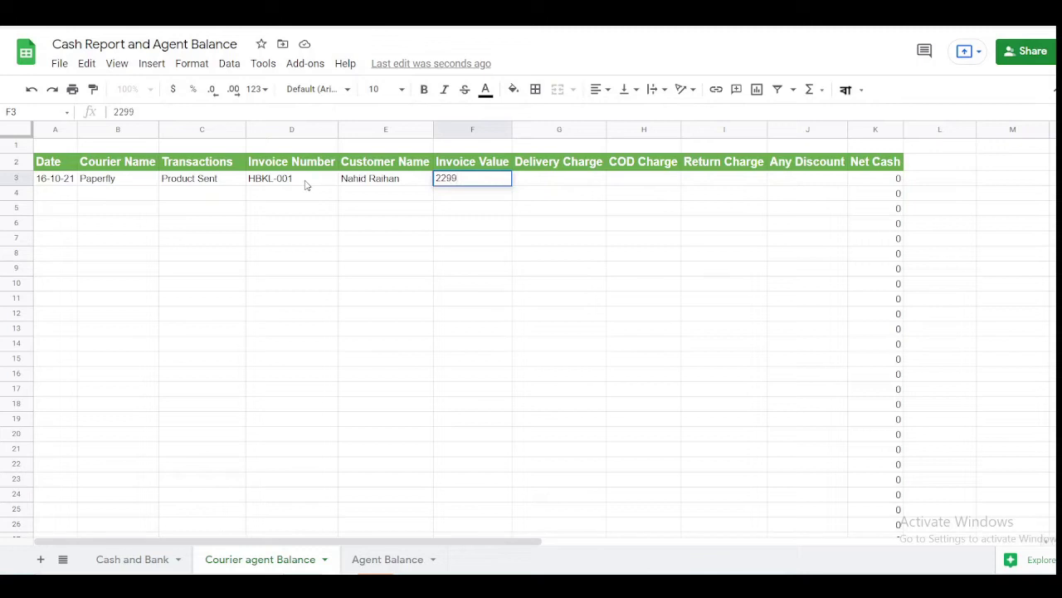
key(Tab)
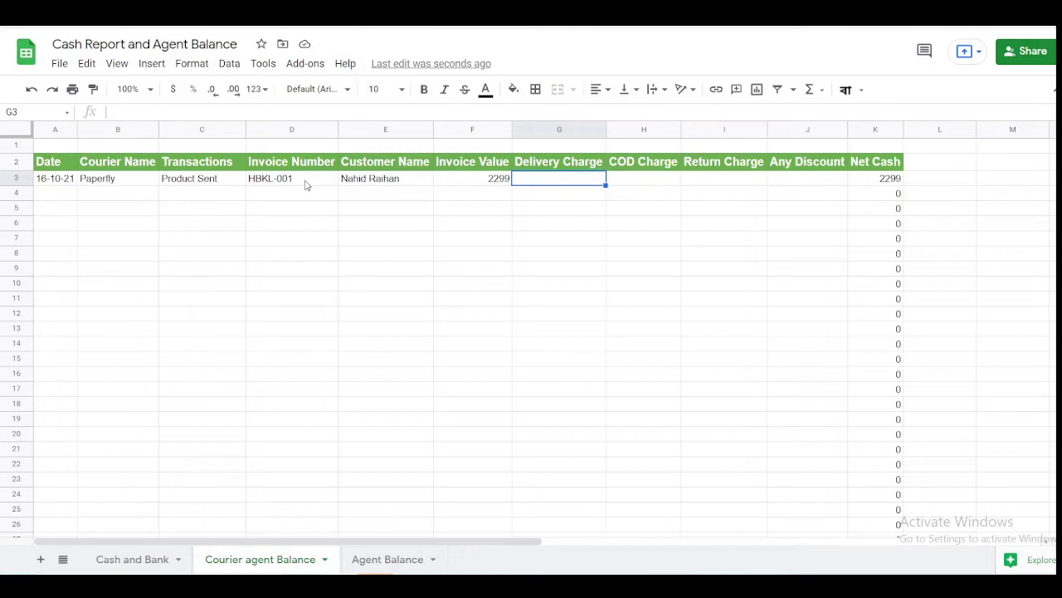
key(Tab)
key(Tab)
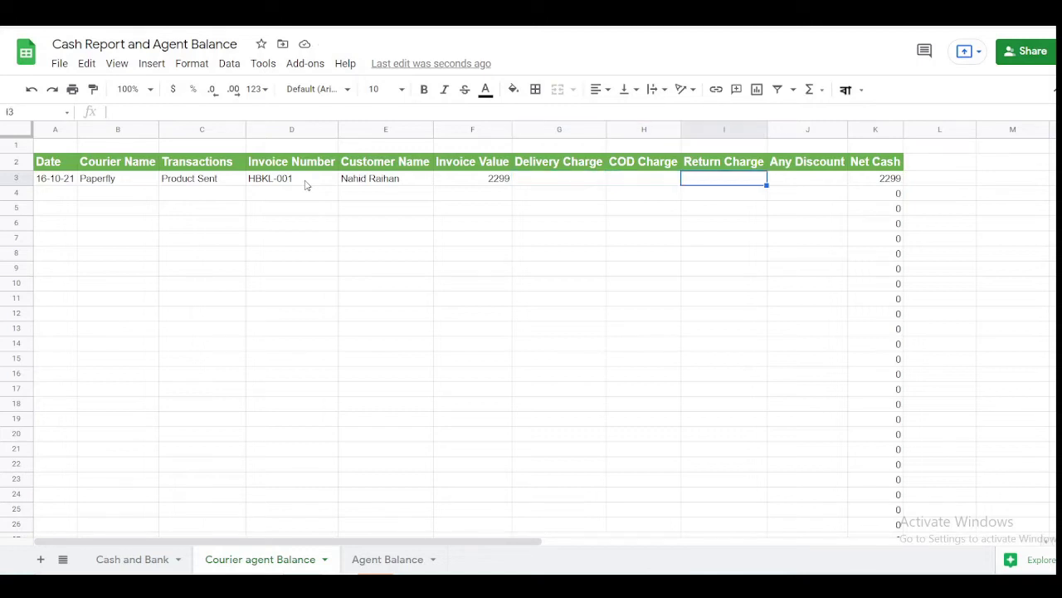
key(Tab)
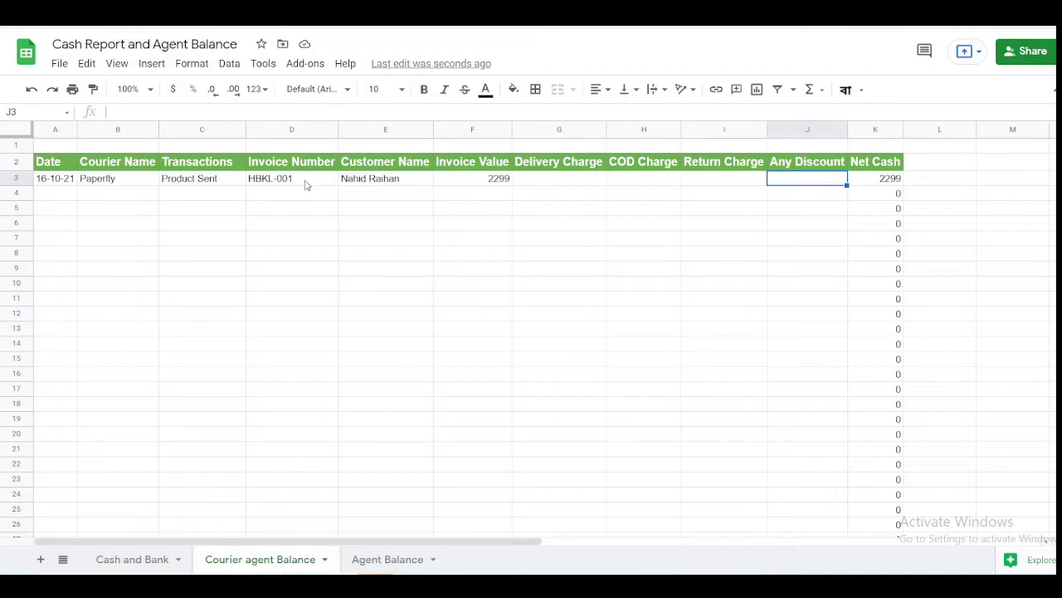
click(61, 201)
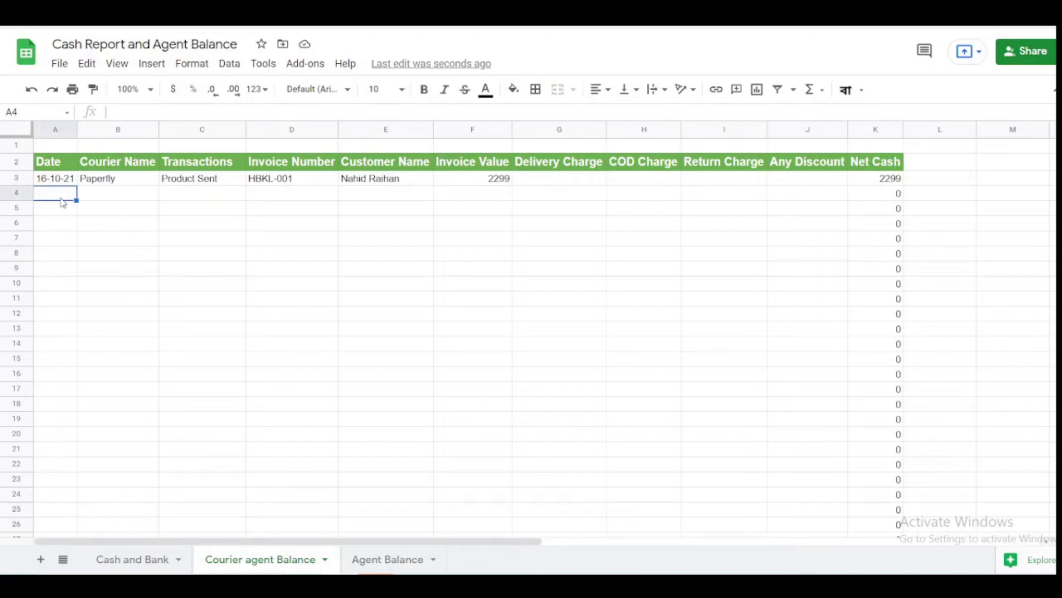
- Fill row 4 with date 16-10-21, courier Redex, Product Sent and invoice HBKL-002
text(16-10-21)
key(Tab)
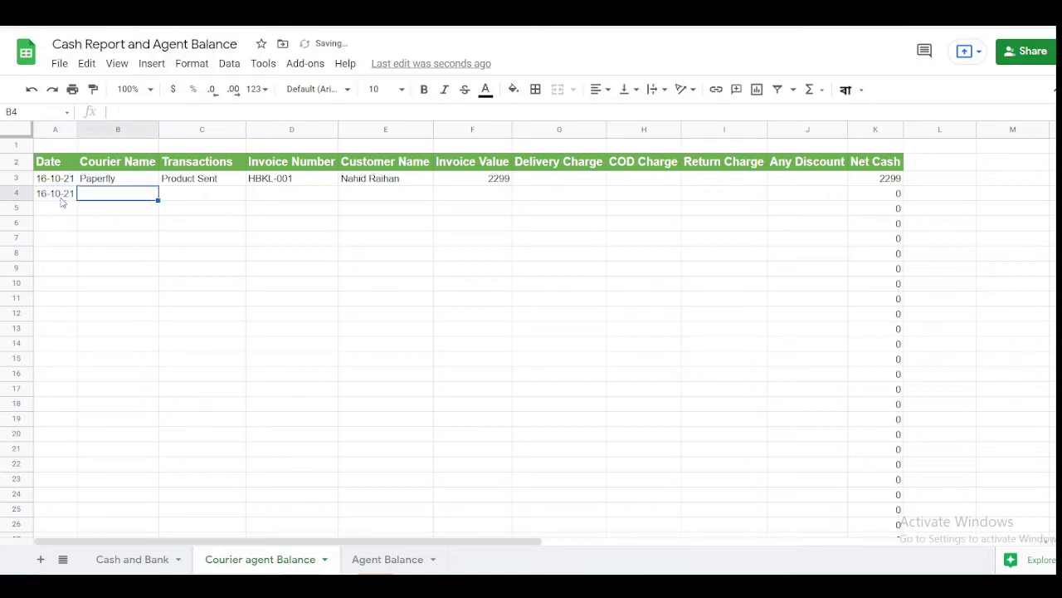
text(Redo)
text(x)
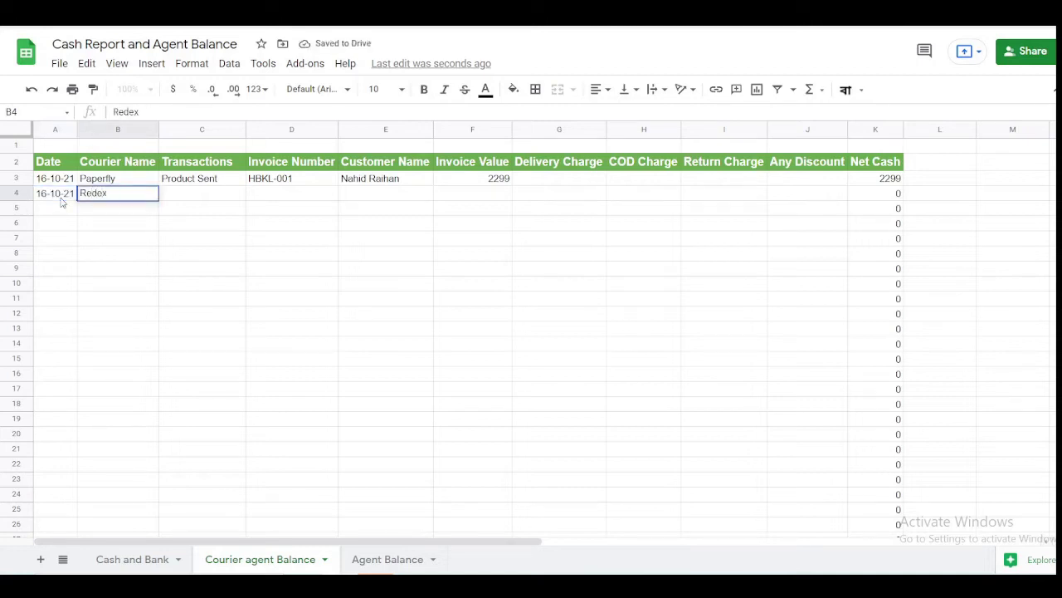
key(Tab)
text(P)
key(Tab)
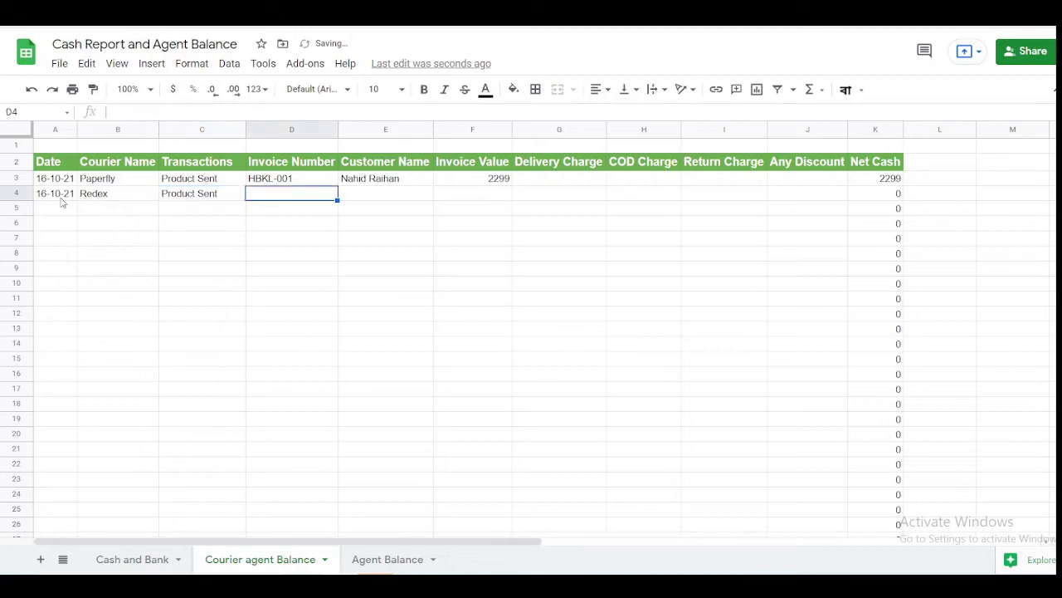
text(HBKL-001)
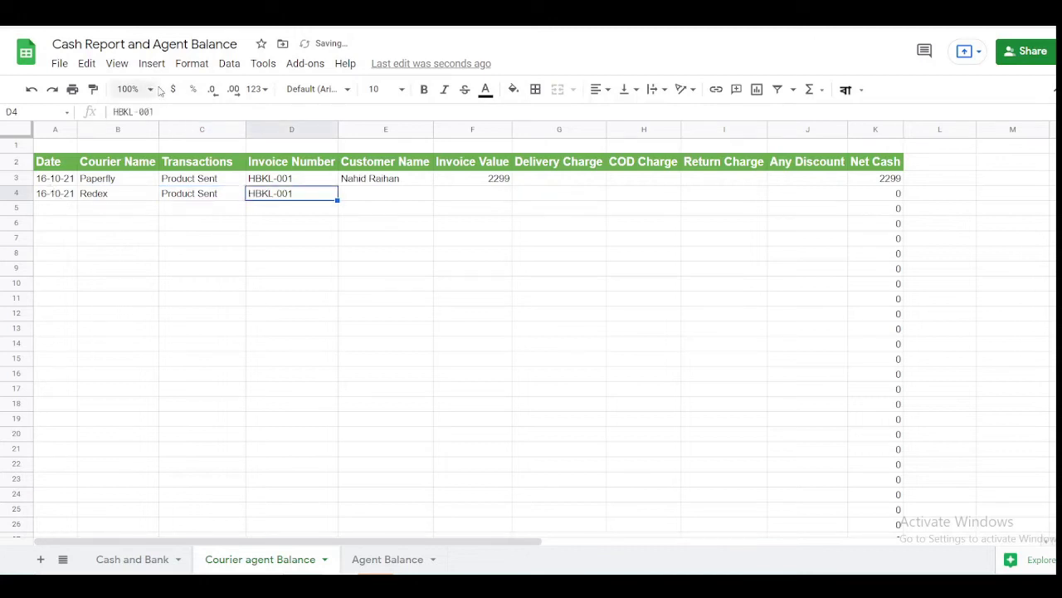
click(167, 112)
key(BackSpace)
text(2)
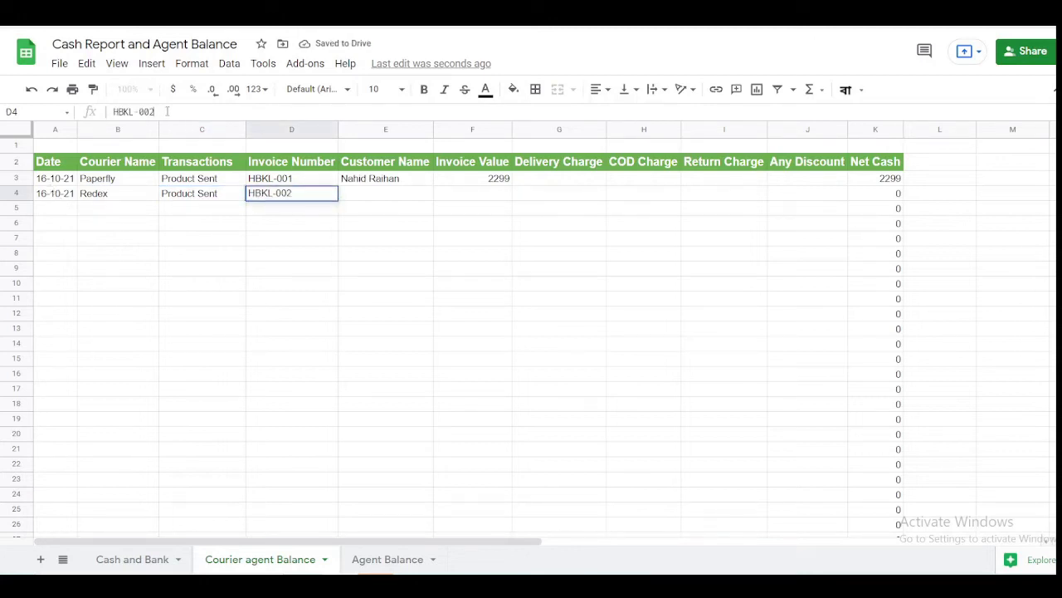
key(Return)
- Add the customer's name and Invoice Value 2299 to row 4
key(Up)
key(Right)
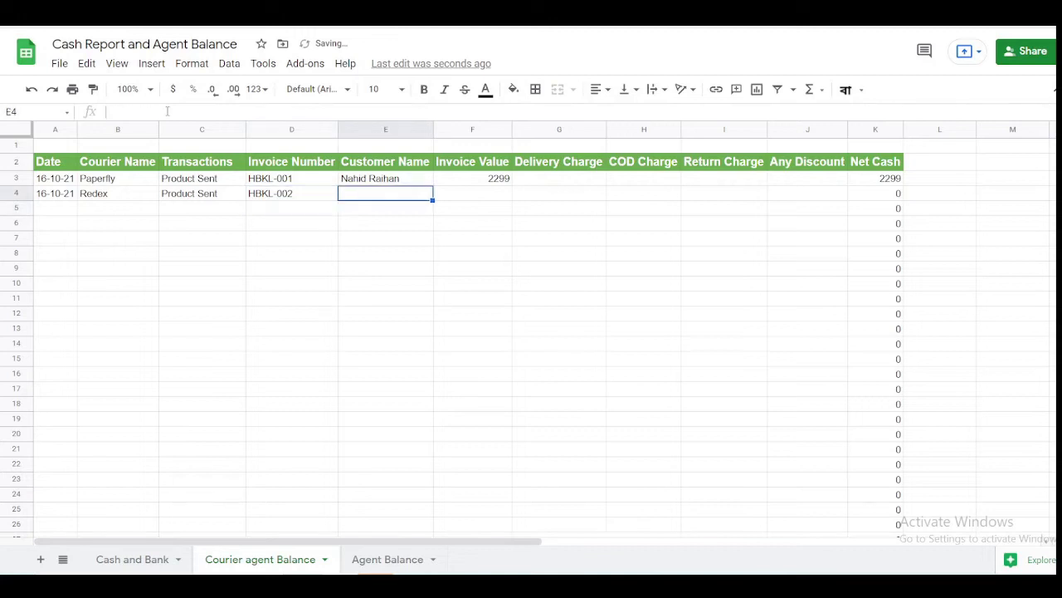
text(Sardar)
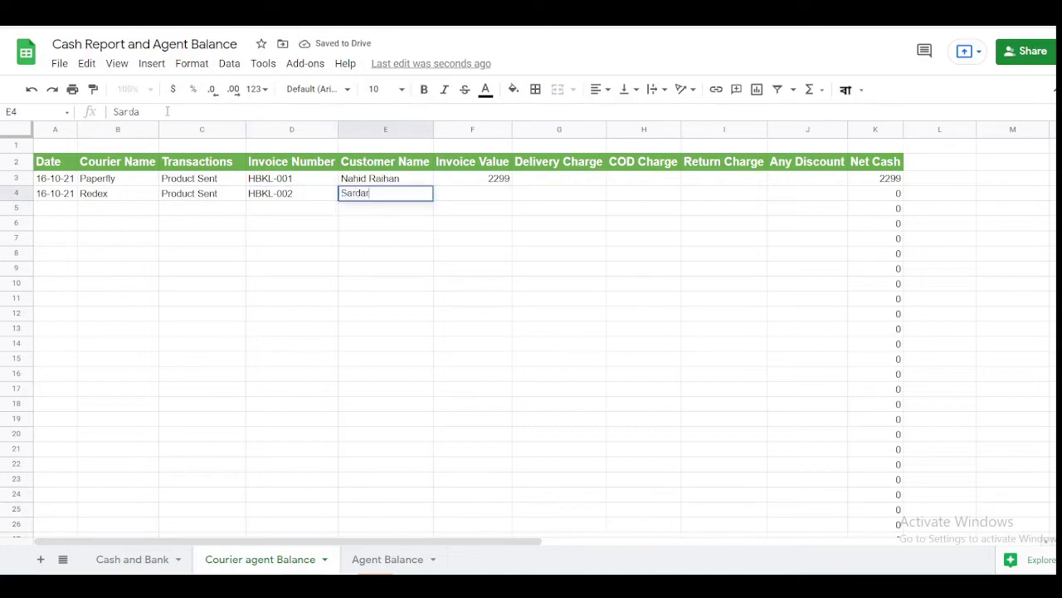
key(Tab)
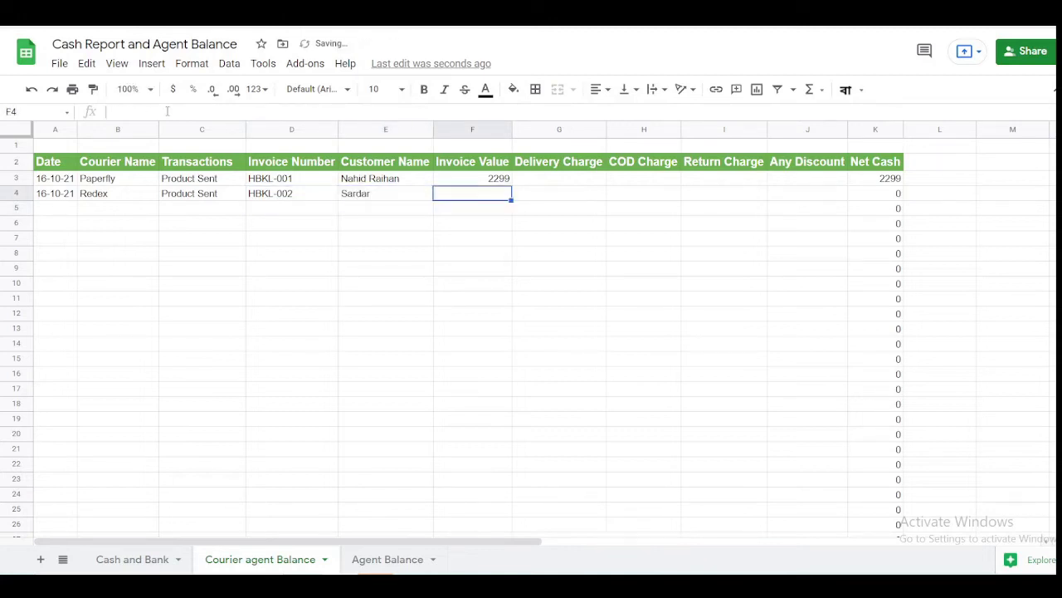
text(2299)
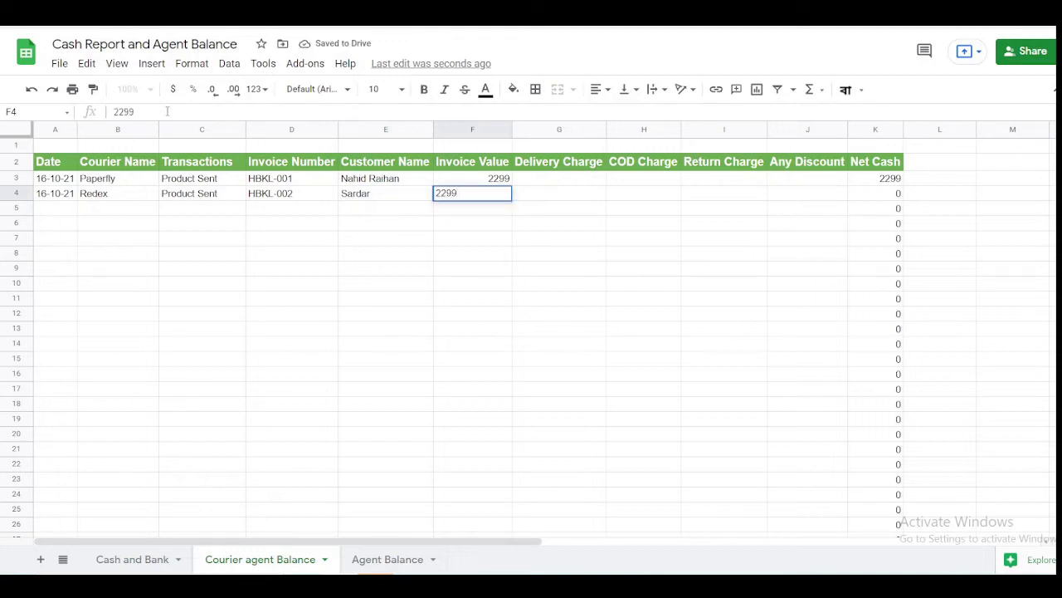
key(Tab)
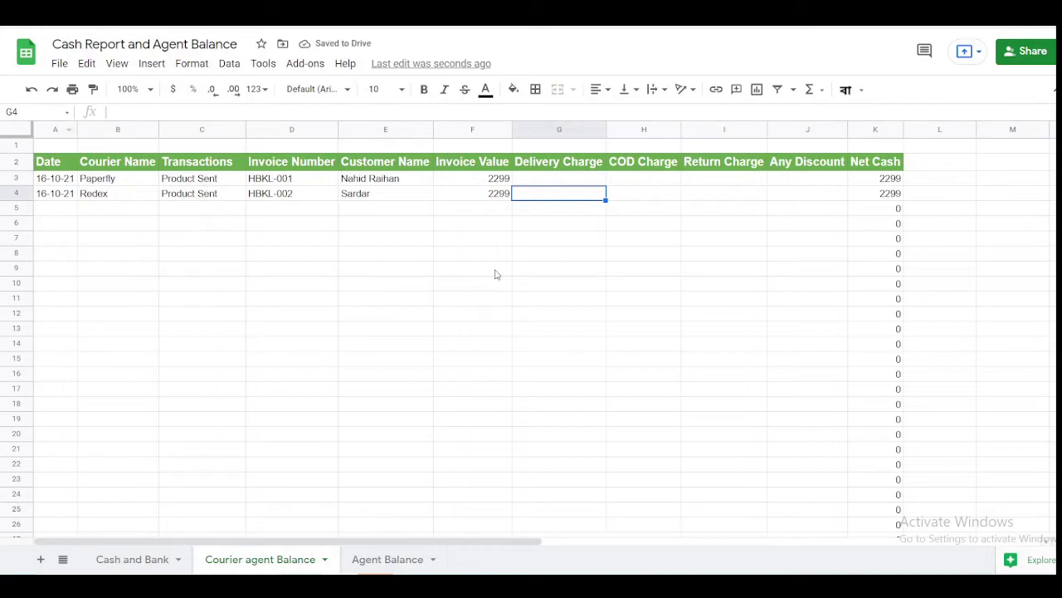
click(497, 196)
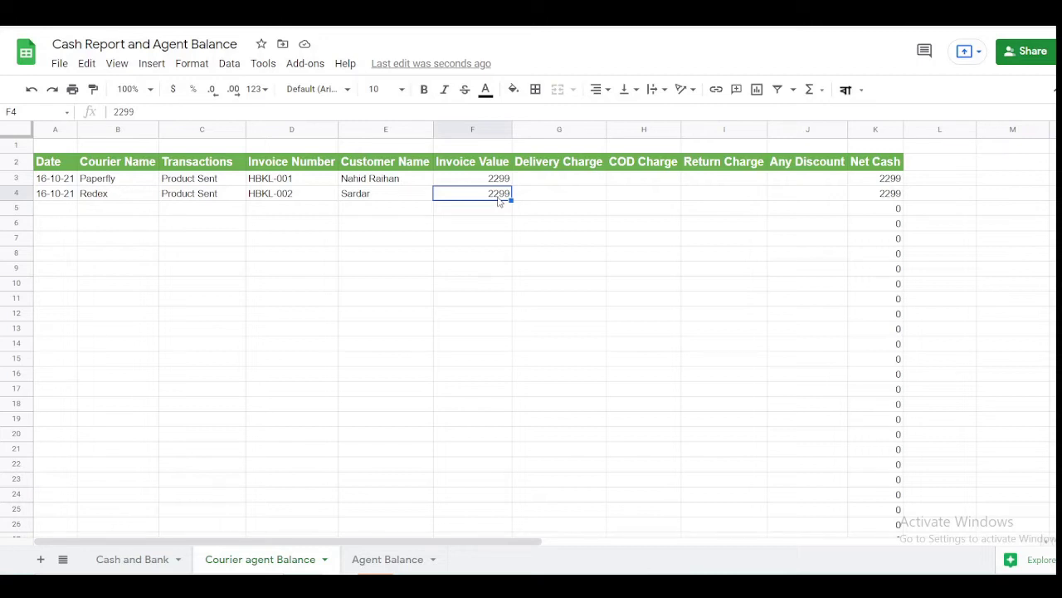
click(56, 211)
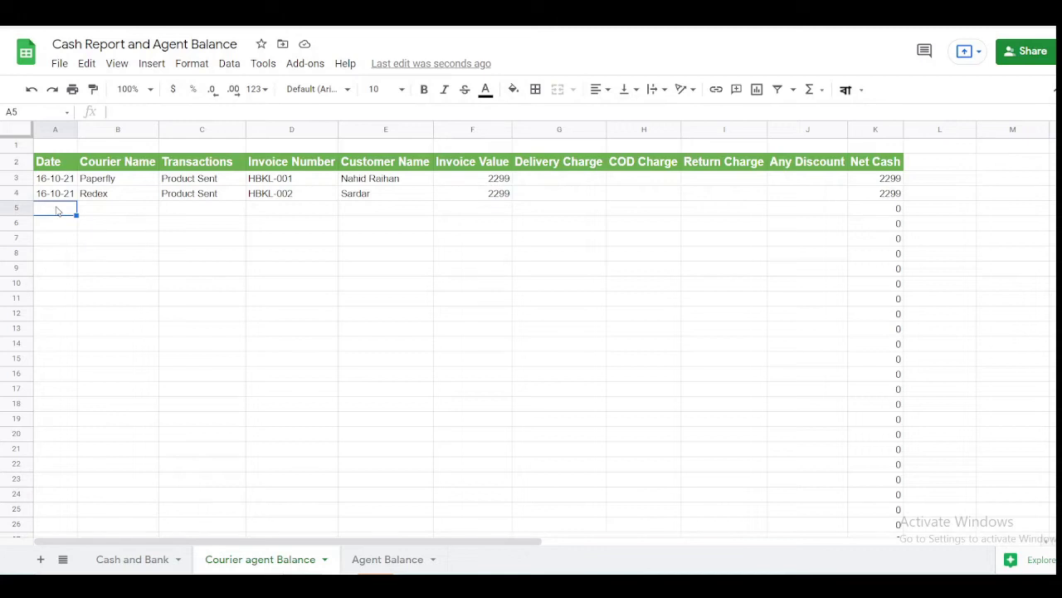
- Date the third entry 18-10-21 in A5, briefly selecting the Invoice Number column
text(18-10-21)
key(Tab)
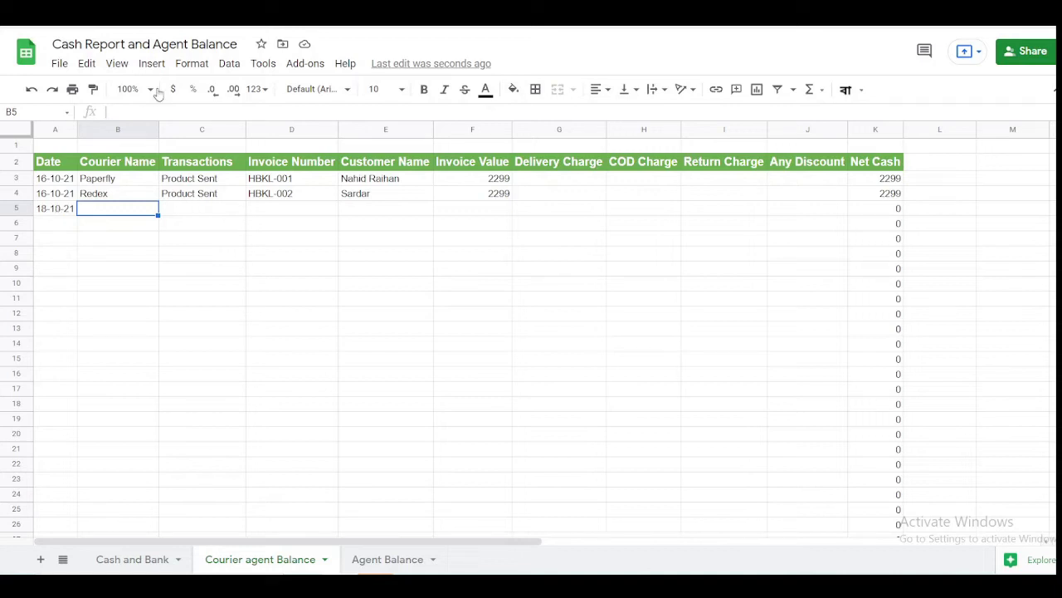
click(297, 130)
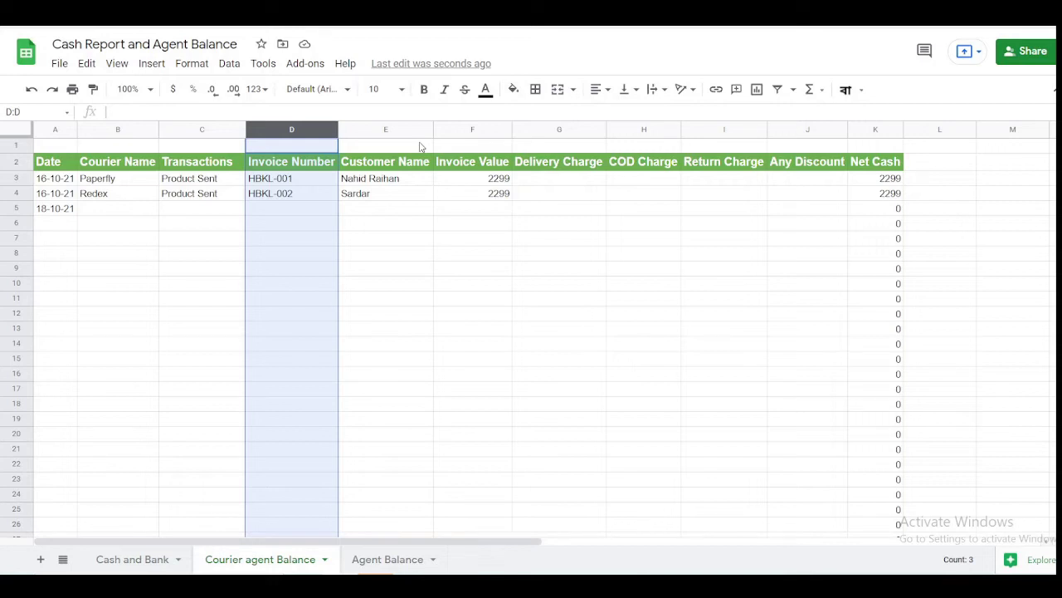
click(117, 210)
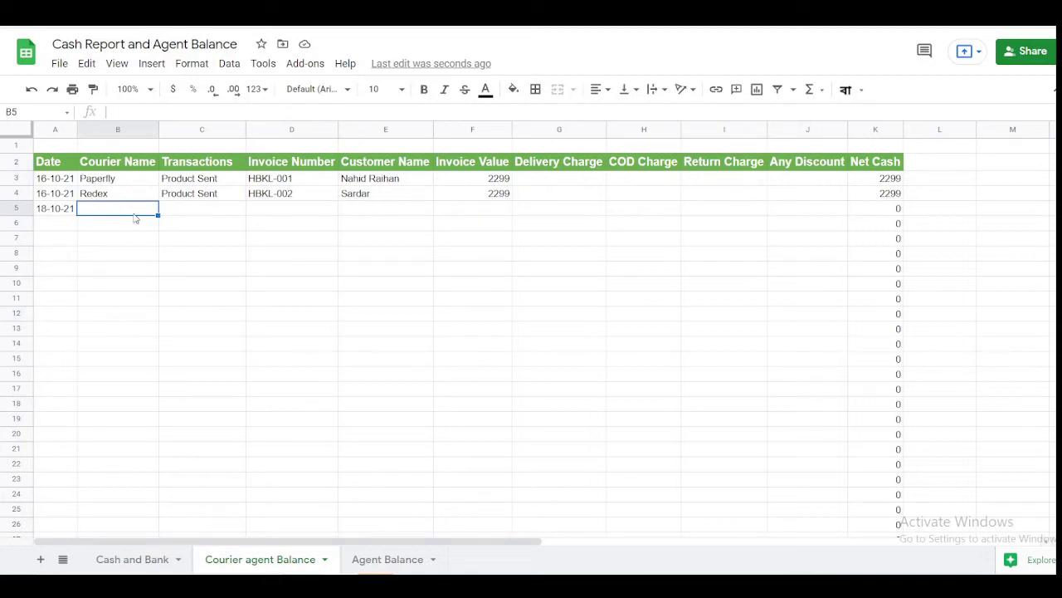
- Copy row 3's Paperfly details, courier through Invoice Value, into row 5
click(120, 181)
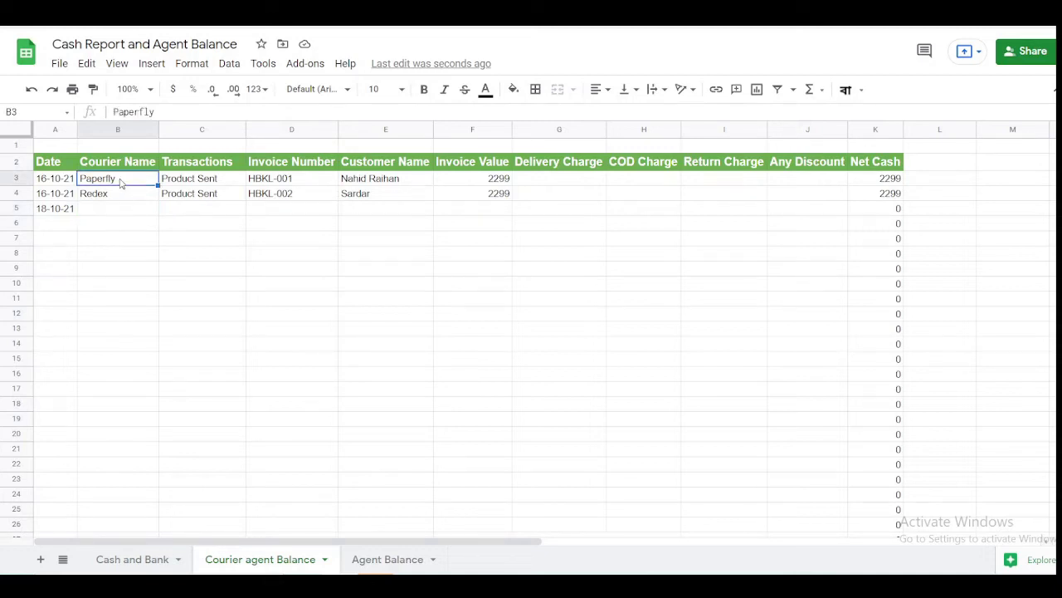
key(shift+Right)
key(shift+Right)
key(ctrl+c)
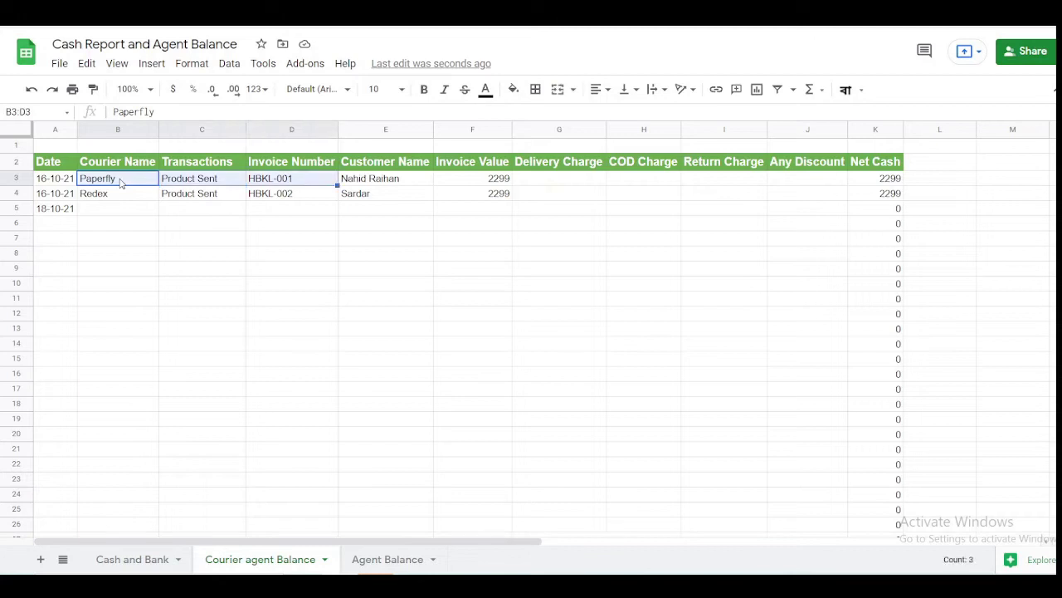
key(Down)
key(Down)
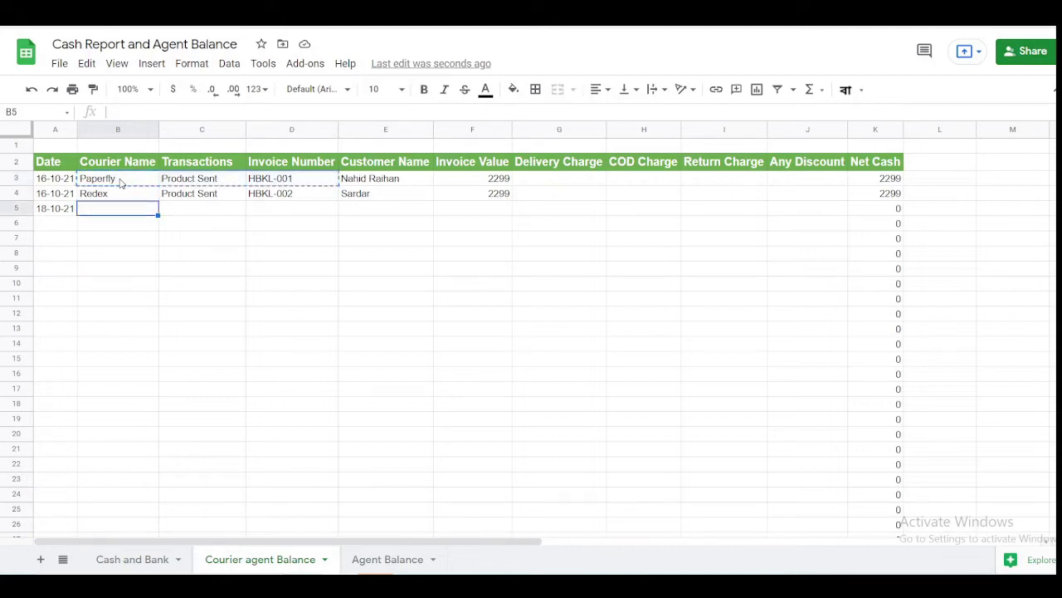
key(ctrl+v)
click(121, 182)
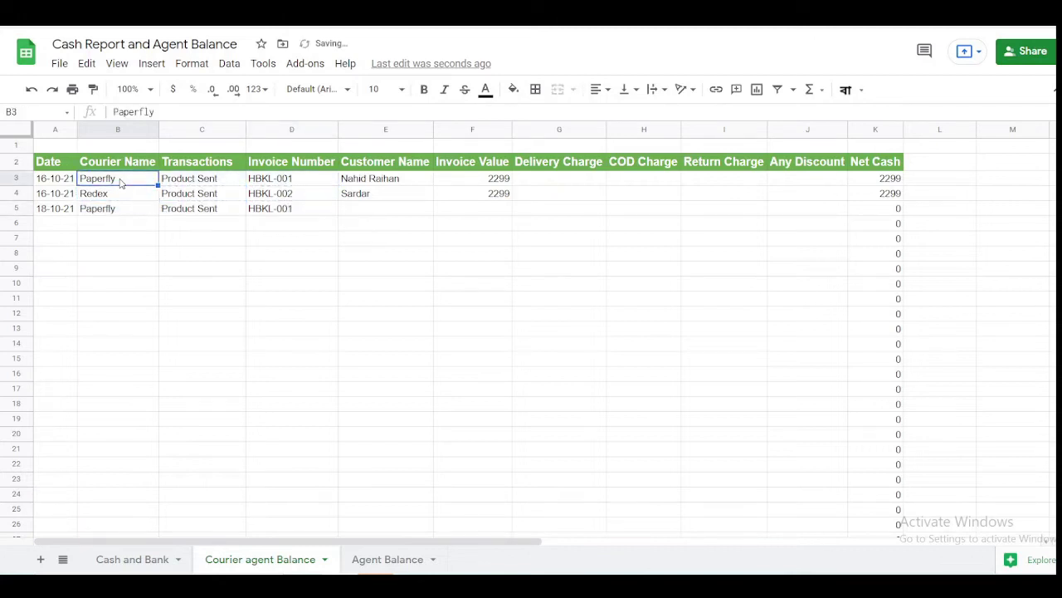
key(shift+Right)
key(shift+Right)
key(shift+Right)
key(shift+Right)
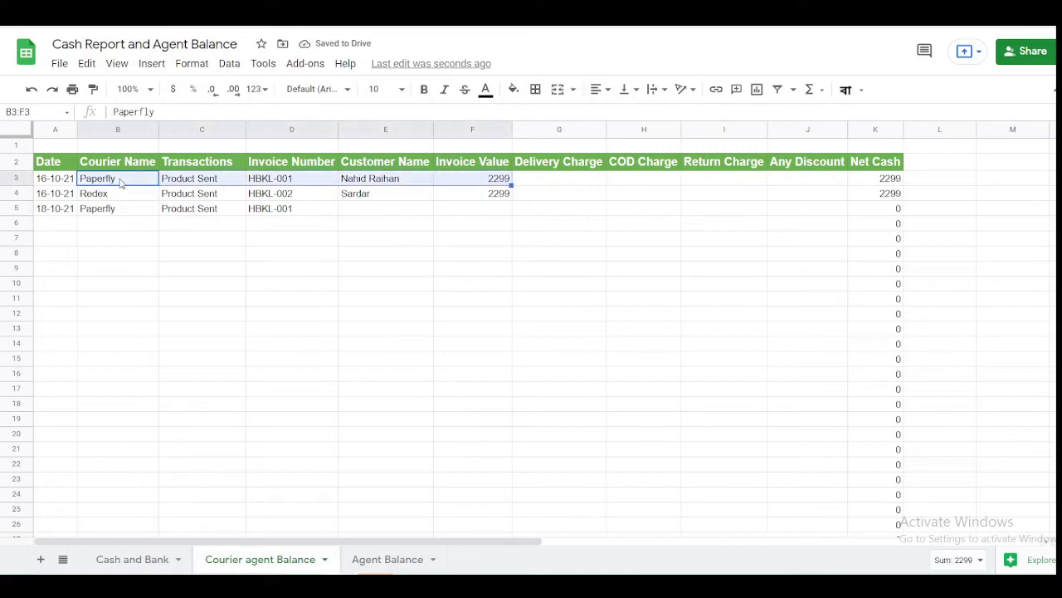
key(ctrl+c)
key(Down)
key(Down)
key(ctrl+v)
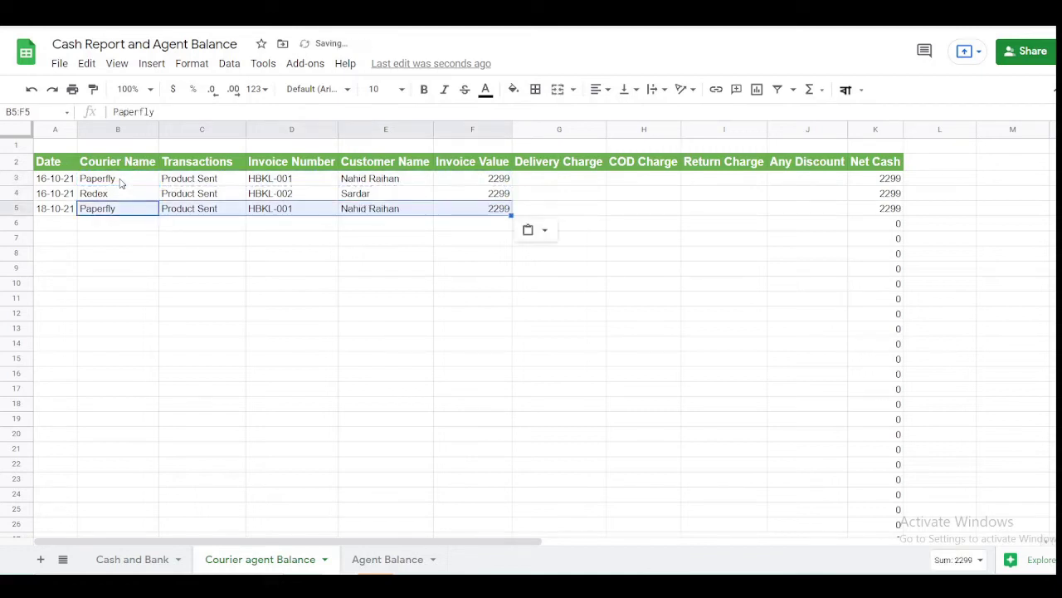
- Make row 5's invoice value negative, -2299
click(487, 211)
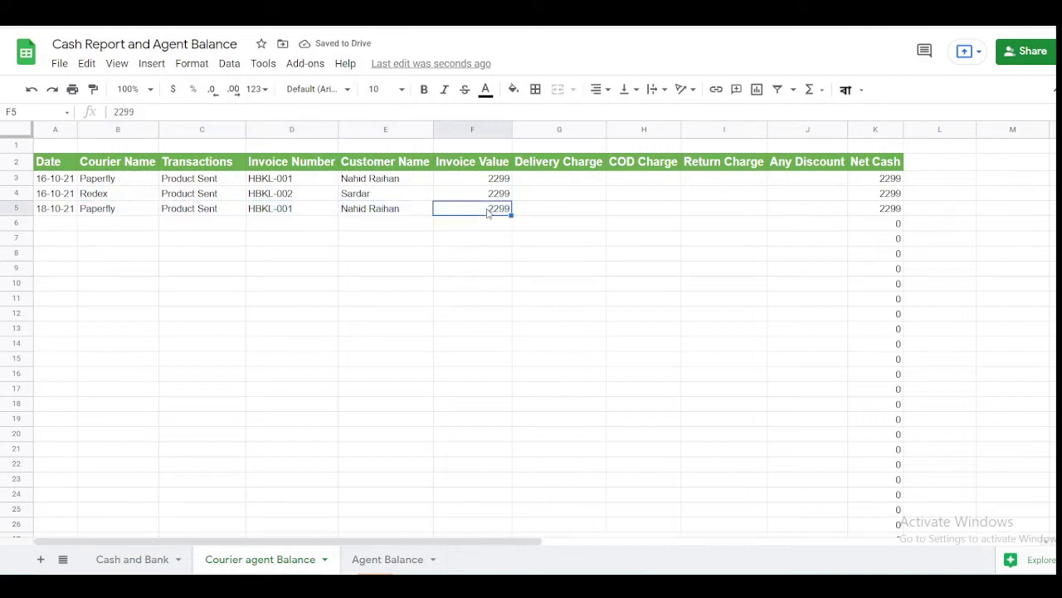
click(115, 110)
text(-)
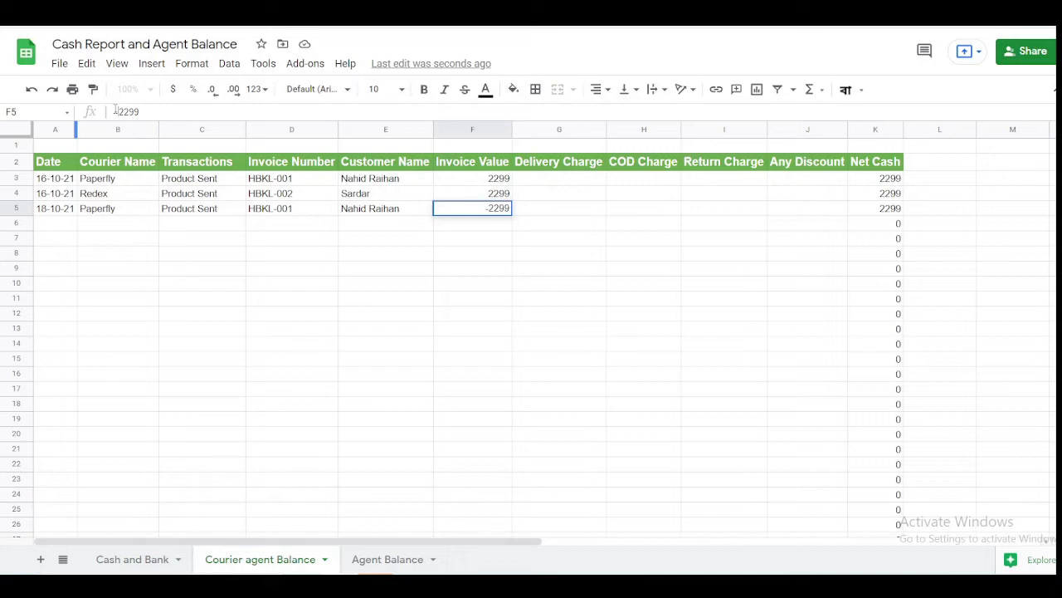
key(Return)
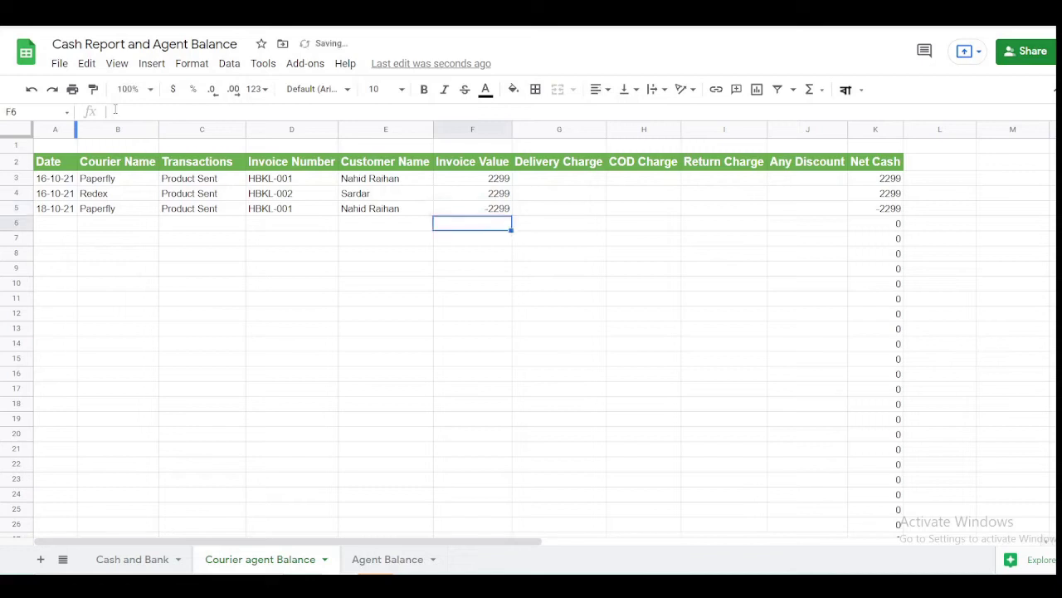
- Change row 5's transaction to Money Received, replacing an interim Fund Received entry
key(Up)
key(Left)
key(Left)
key(Left)
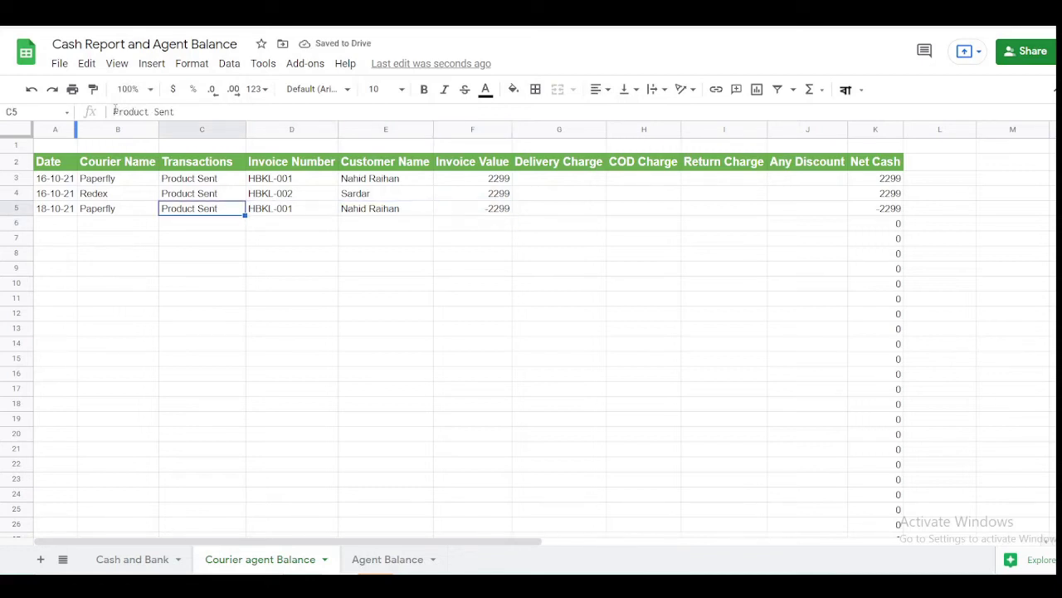
text(Fun)
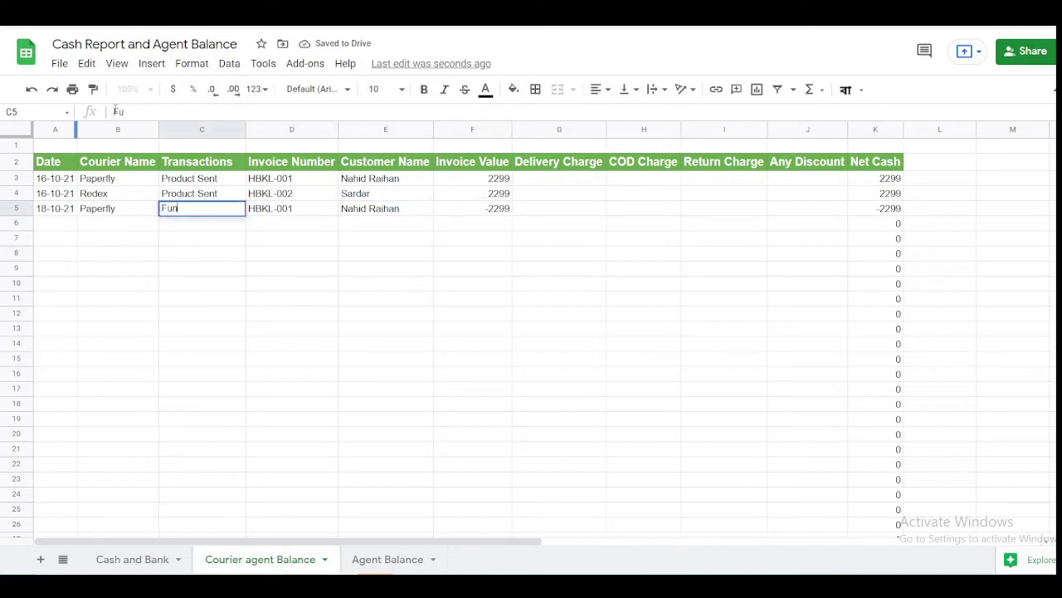
text(d Received)
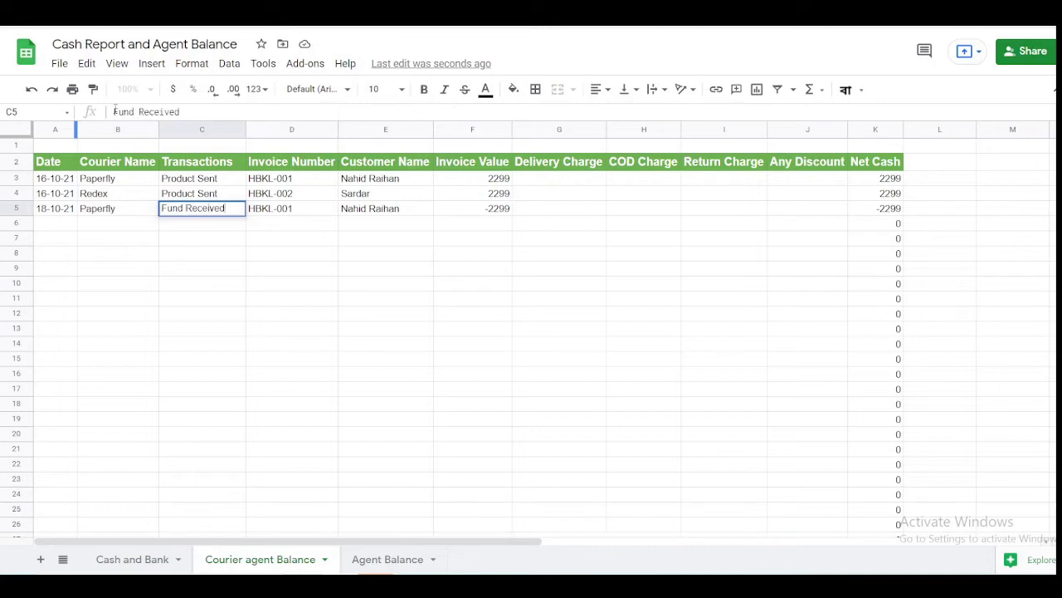
key(Return)
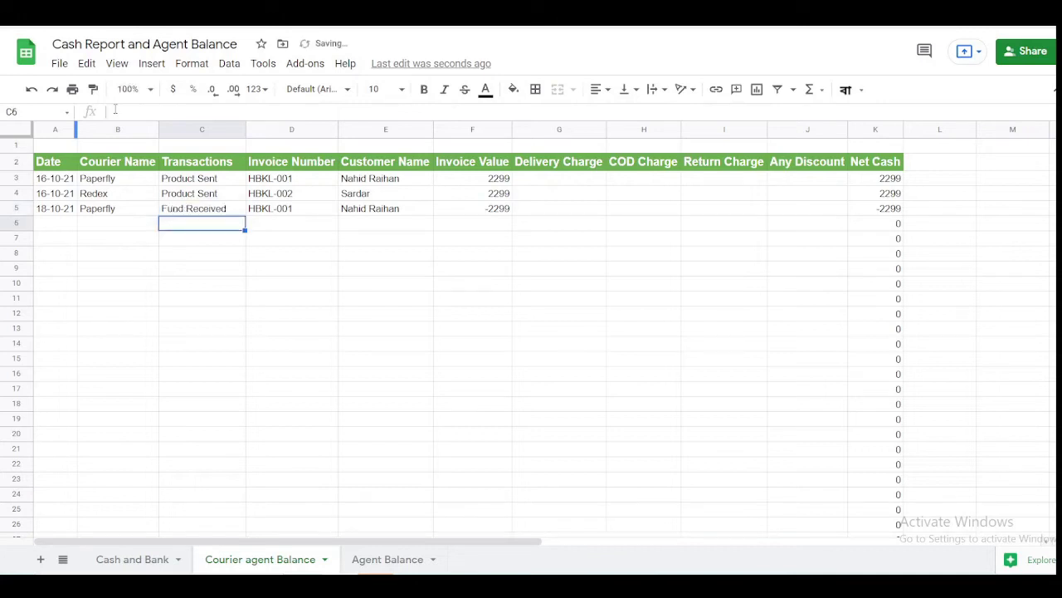
key(Up)
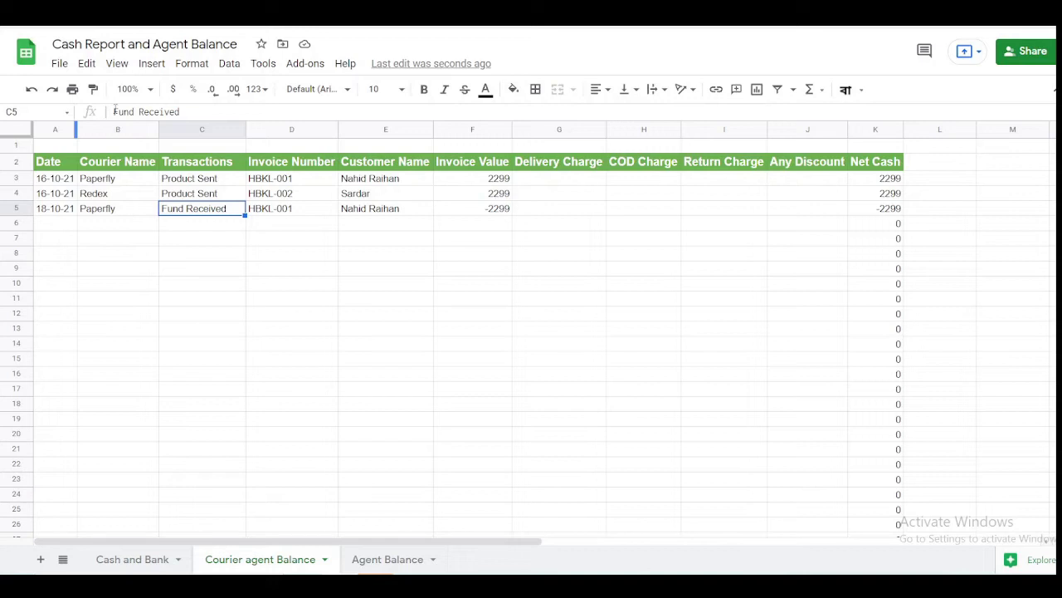
text(Money Re)
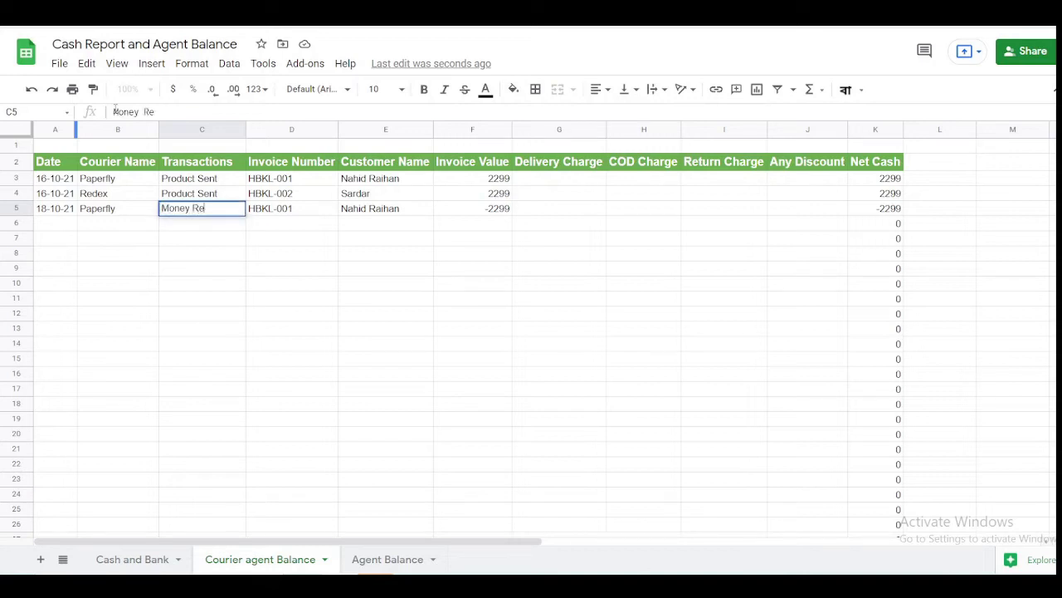
text(ceived)
key(Return)
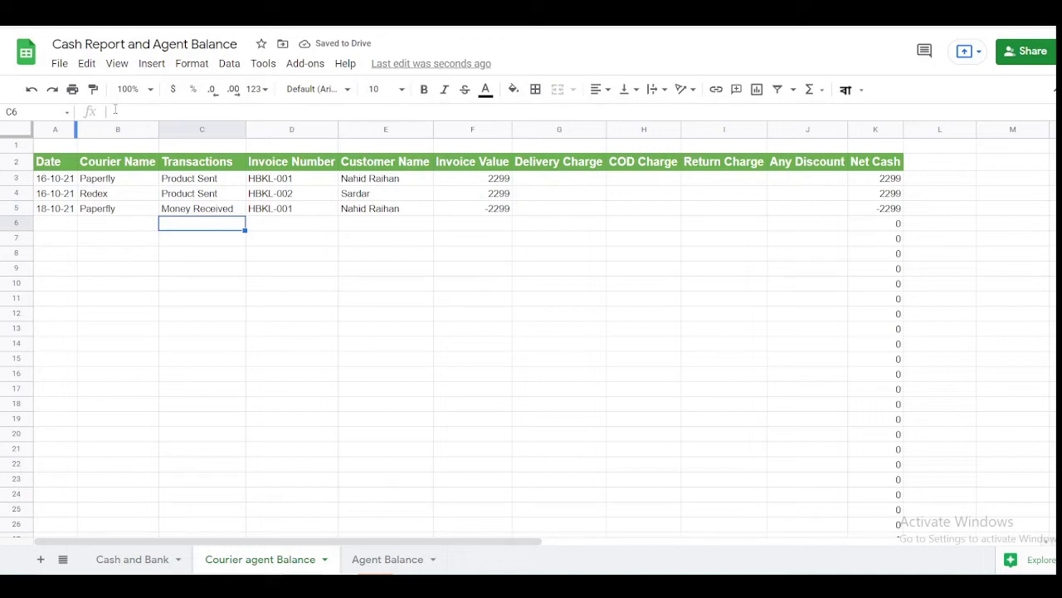
key(Up)
key(Right)
key(Right)
key(Right)
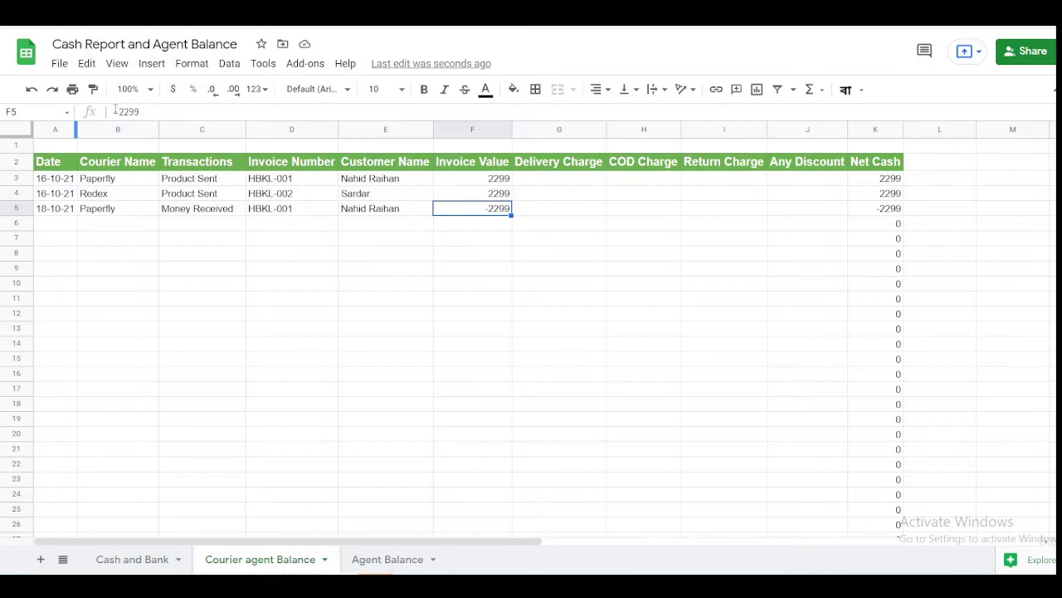
key(Up)
key(Up)
- Remove the minus sign so the Money Received value in F5 is 2299
key(Down)
key(Down)
click(119, 111)
key(BackSpace)
key(Return)
key(Up)
key(Up)
key(Up)
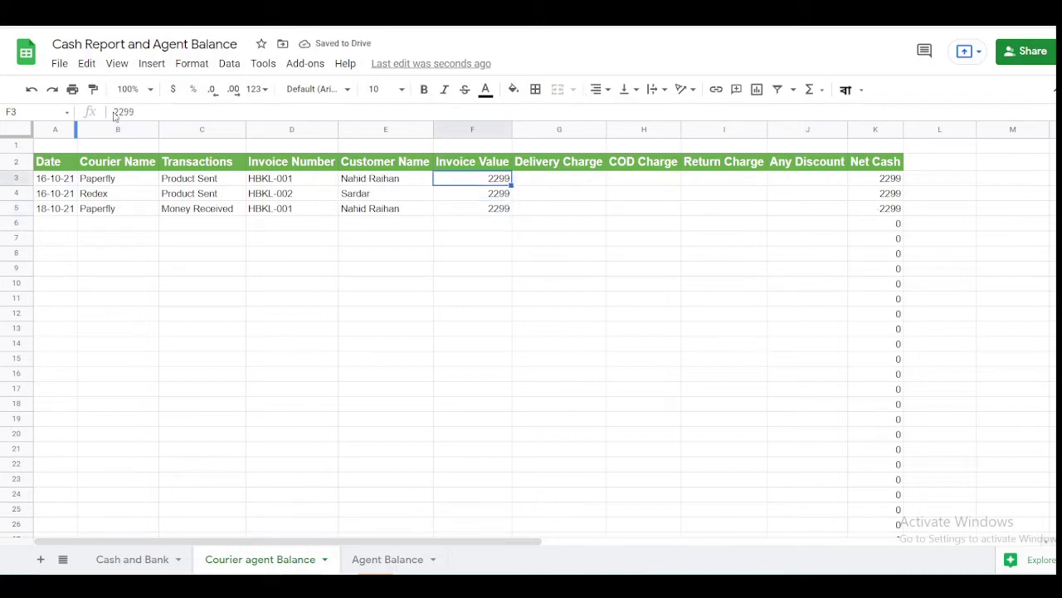
- Make both Product Sent invoice values in F3 and F4 -2299
click(118, 111)
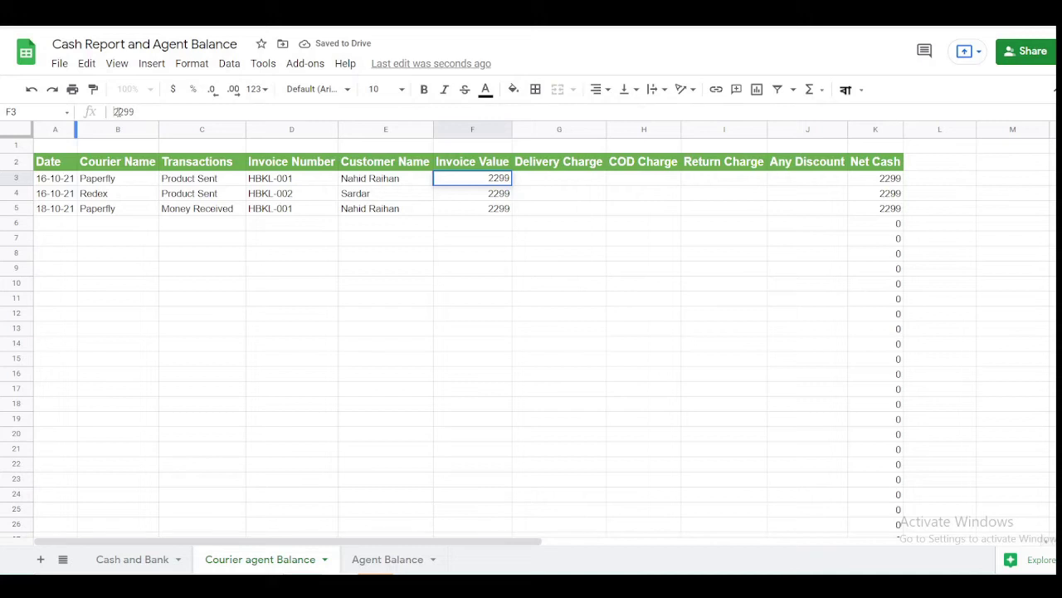
text(-)
key(Return)
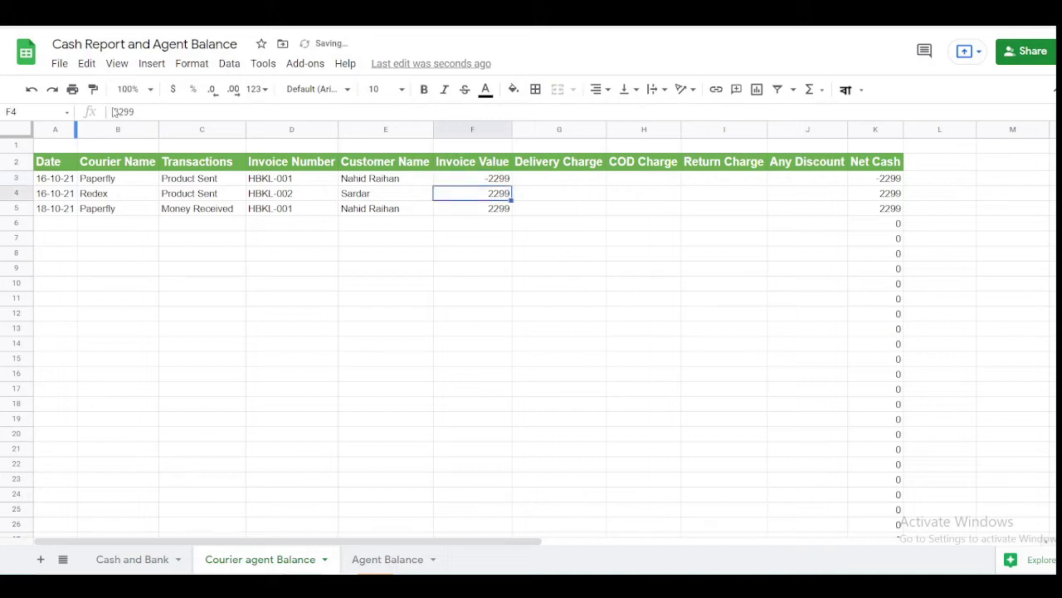
click(114, 111)
text(-)
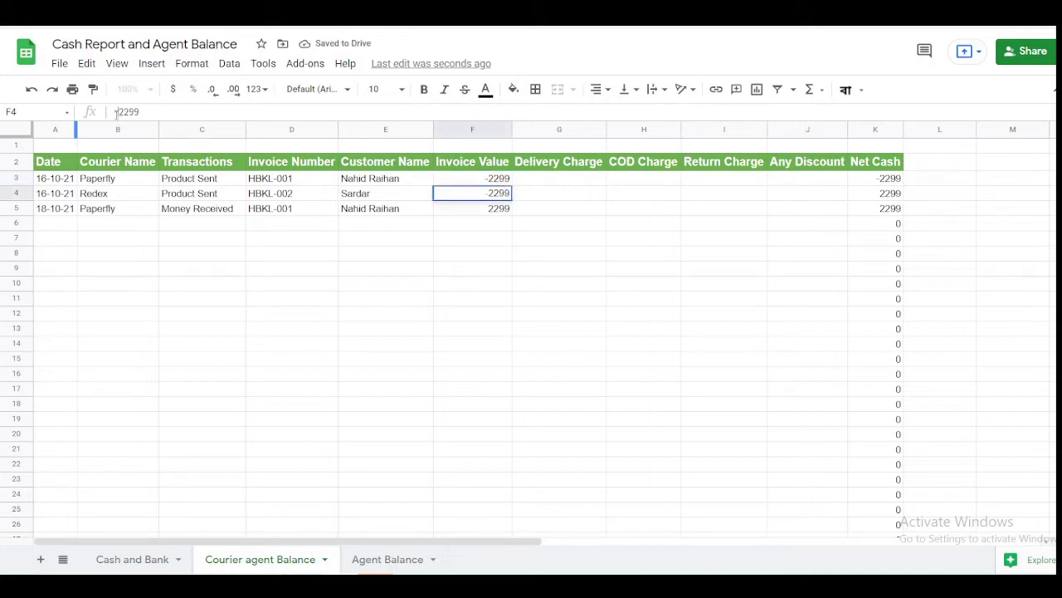
key(Return)
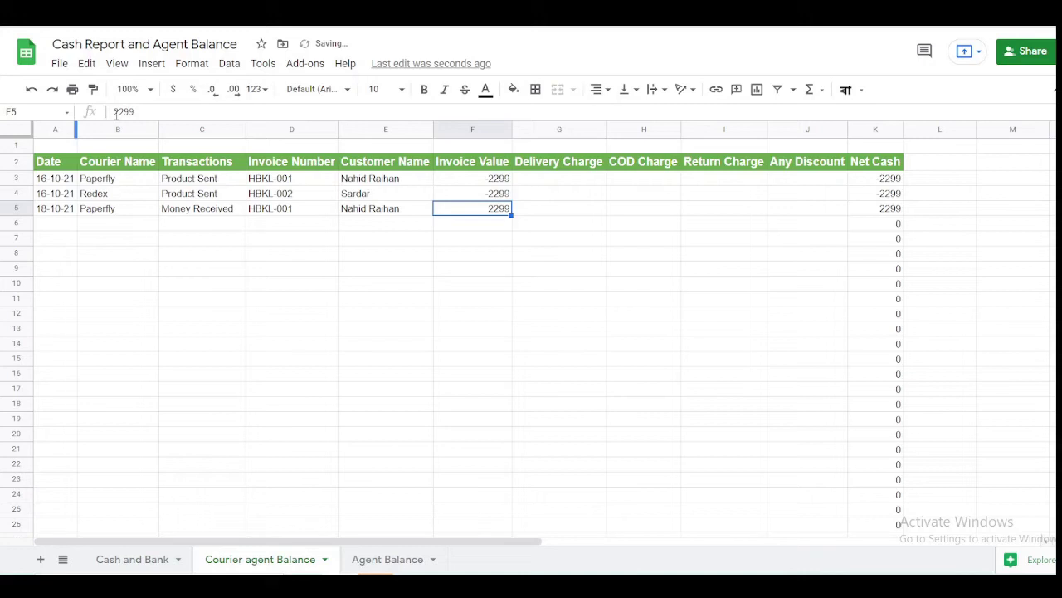
key(Down)
key(Up)
key(Up)
key(Up)
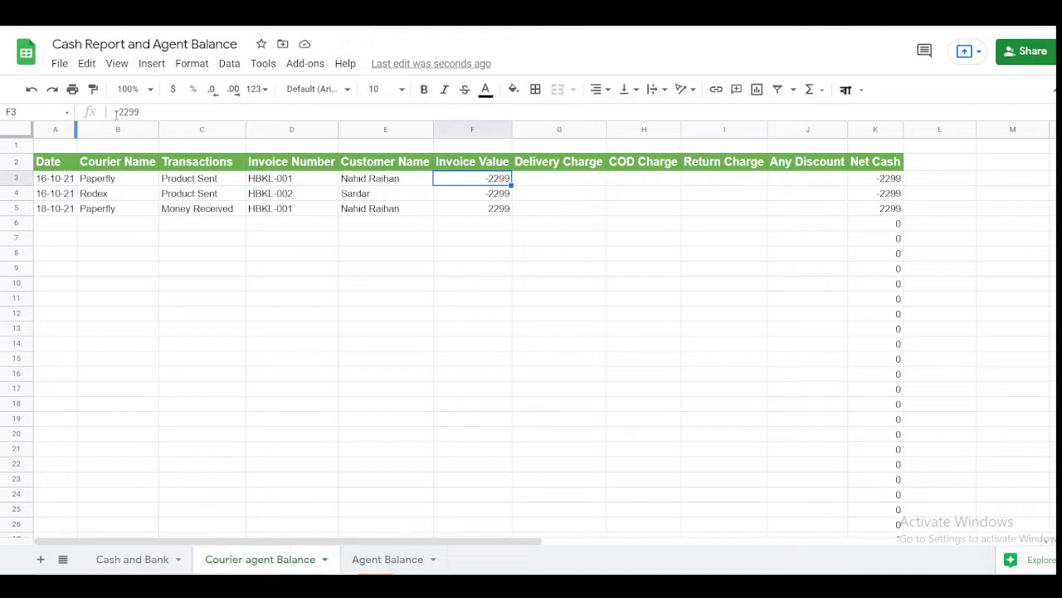
click(115, 111)
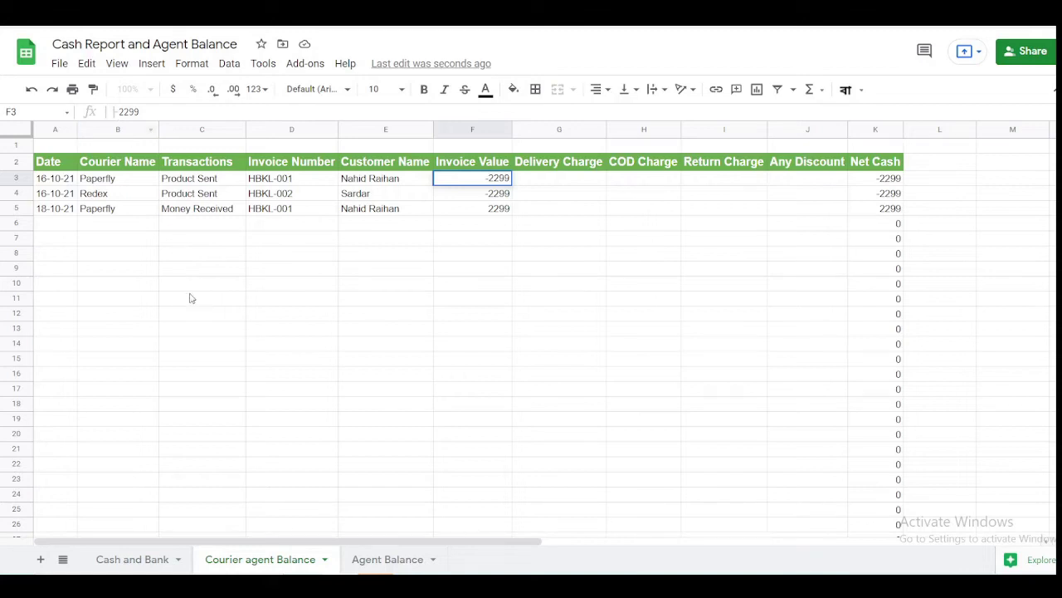
- Build the Agent Balance pivot with Invoice Number rows and SUM of Invoice Value
click(391, 562)
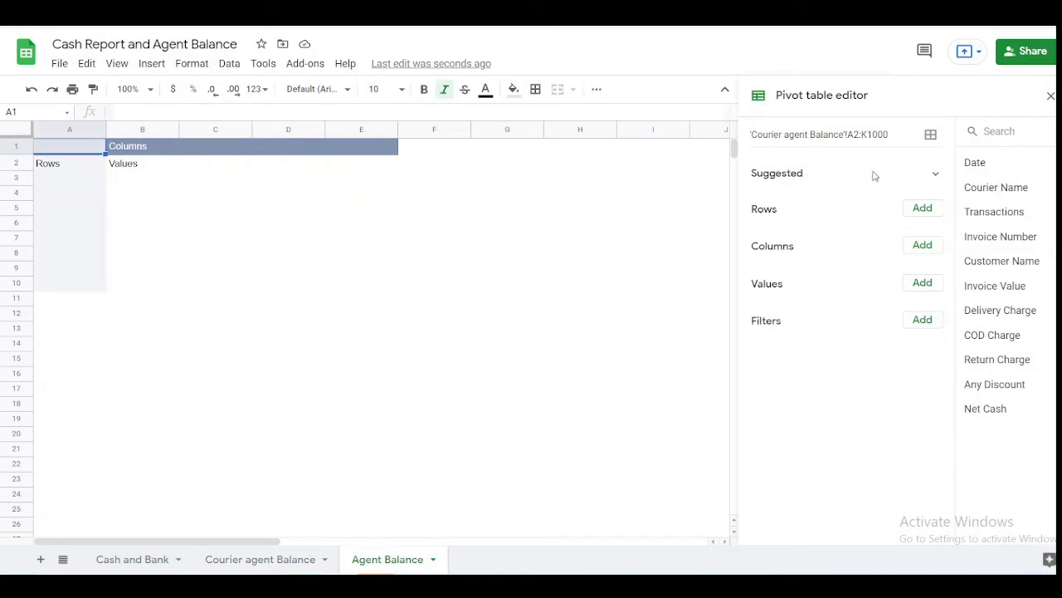
click(920, 210)
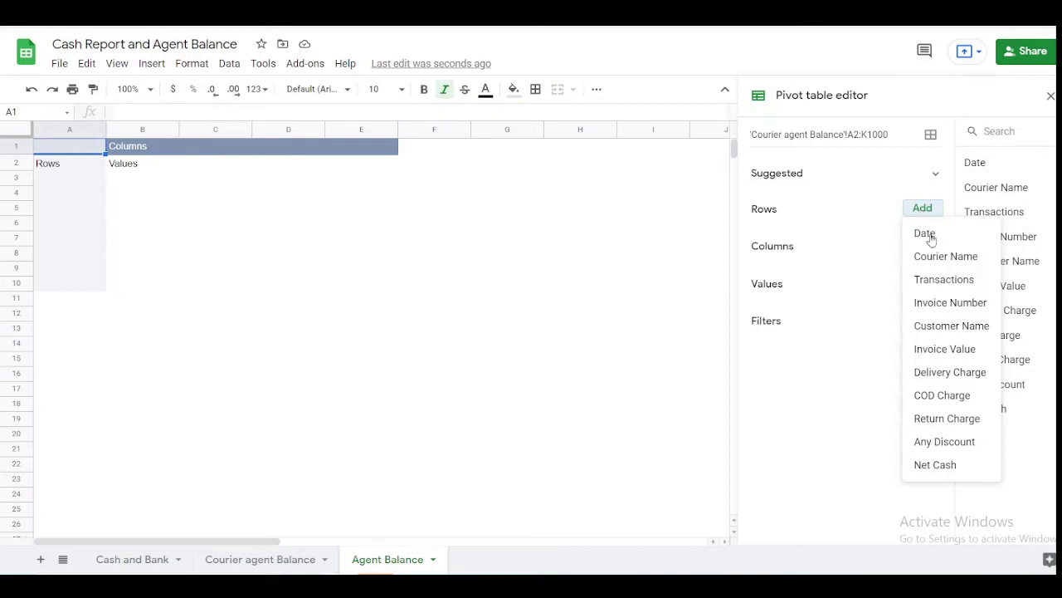
click(951, 302)
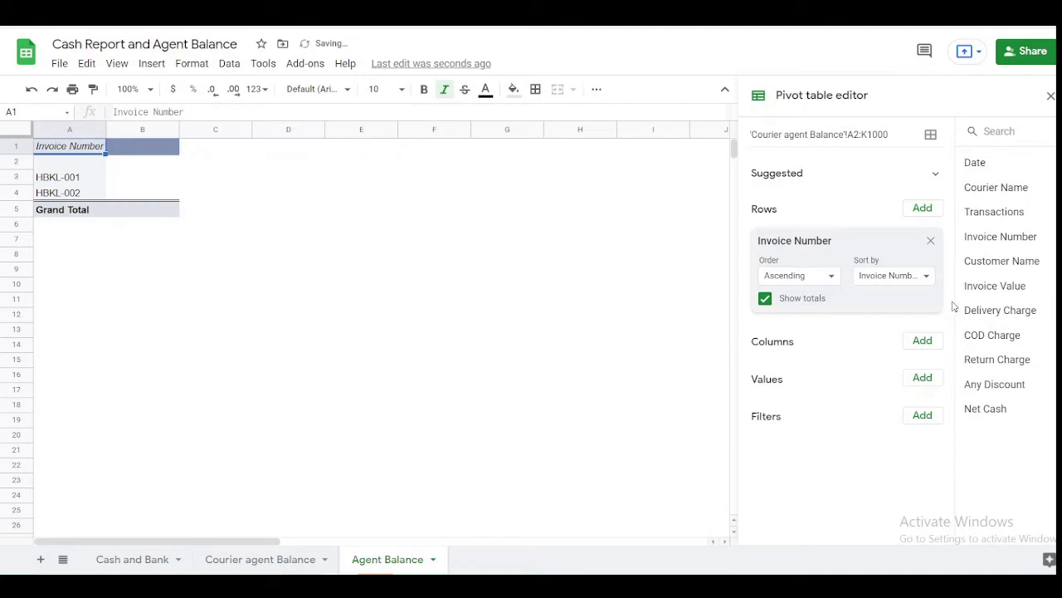
click(922, 378)
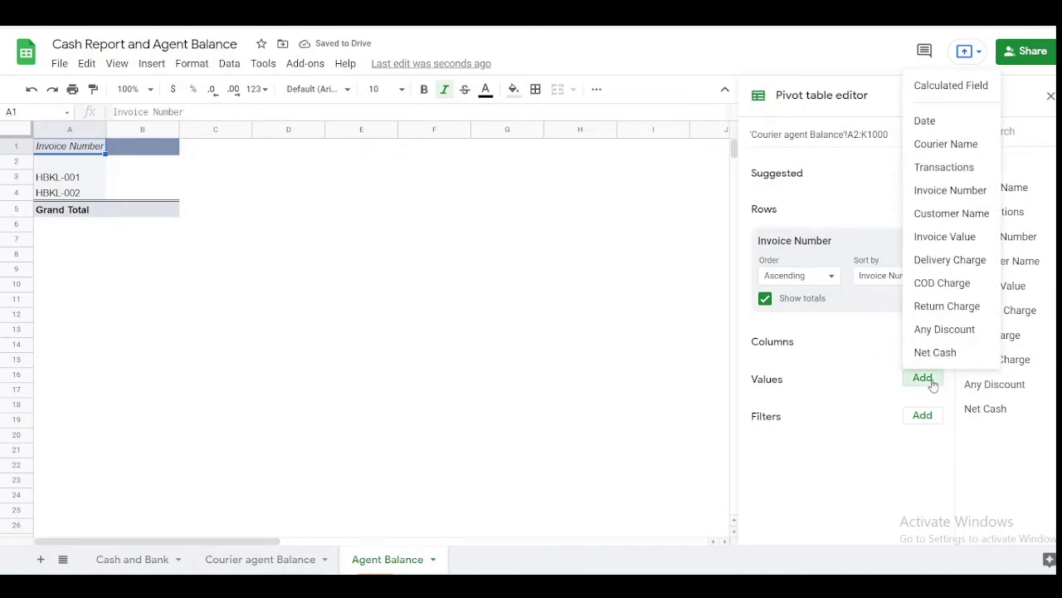
click(945, 239)
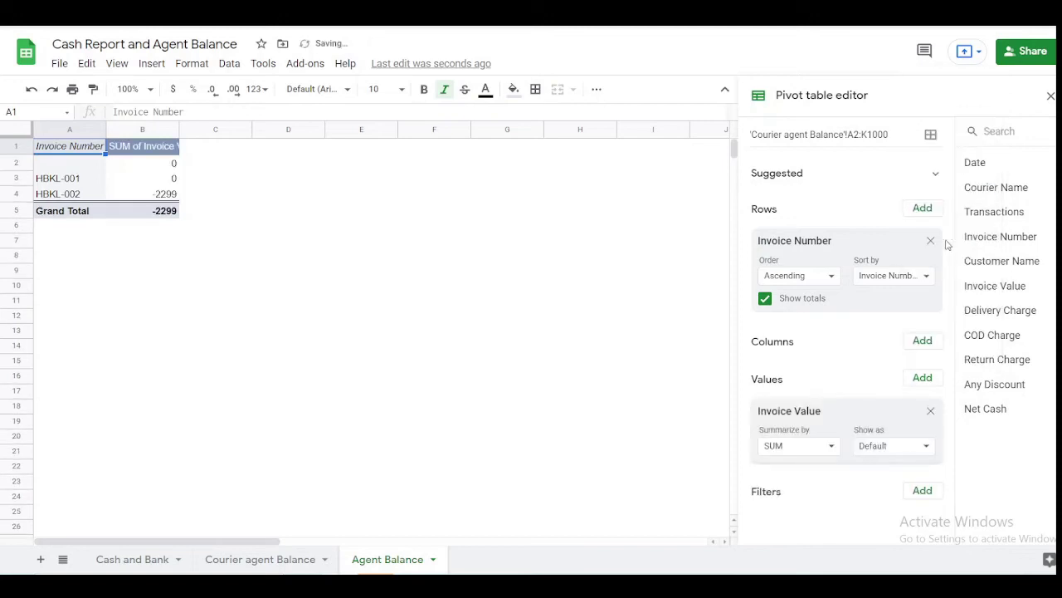
- Check the HBKL-001 and HBKL-002 pivot totals, then drop Invoice Number from the rows
click(154, 186)
click(66, 185)
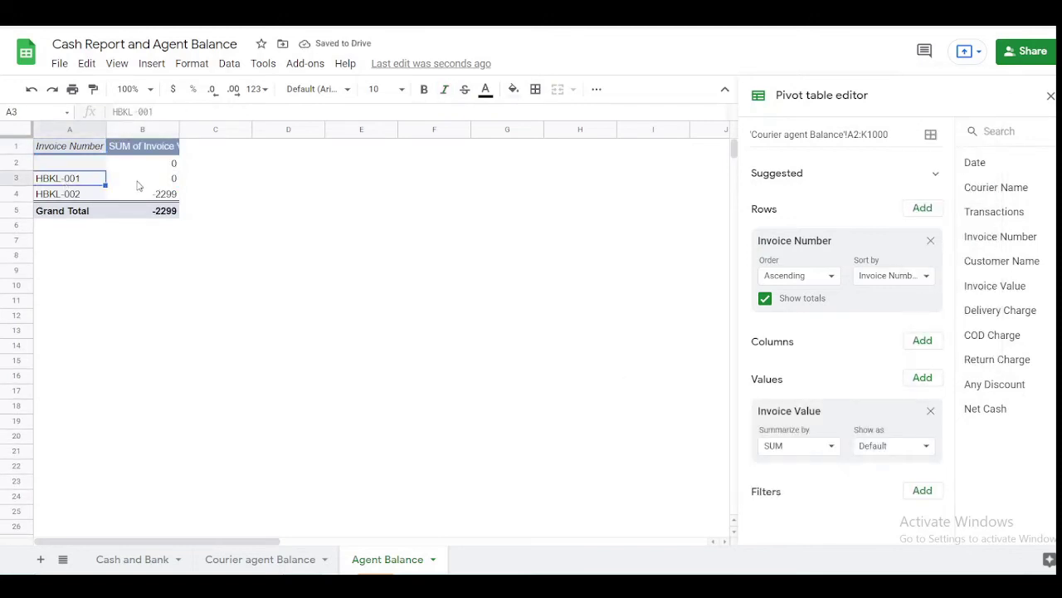
click(151, 184)
click(74, 196)
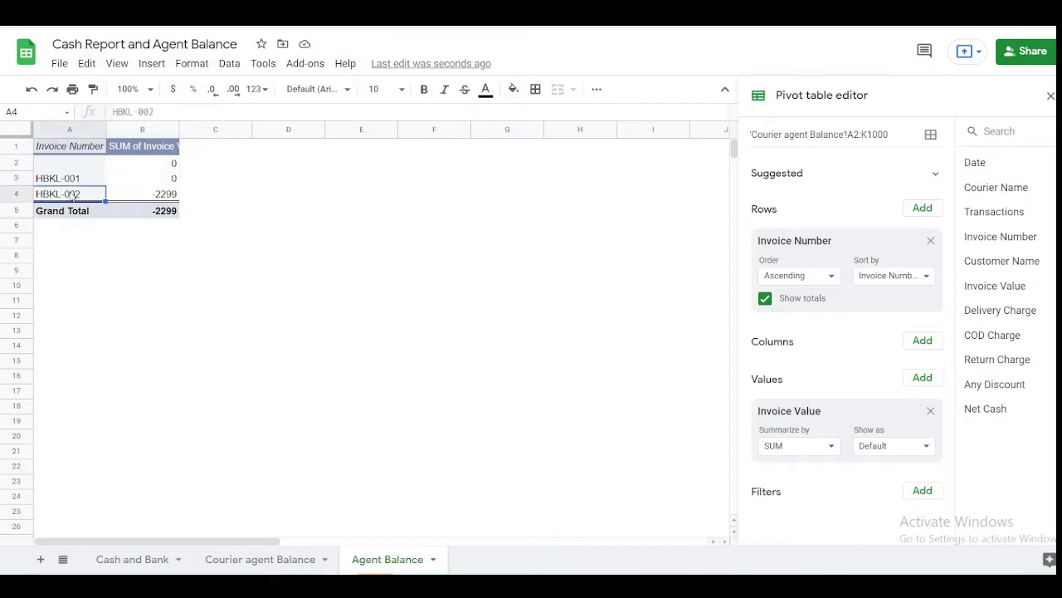
click(155, 199)
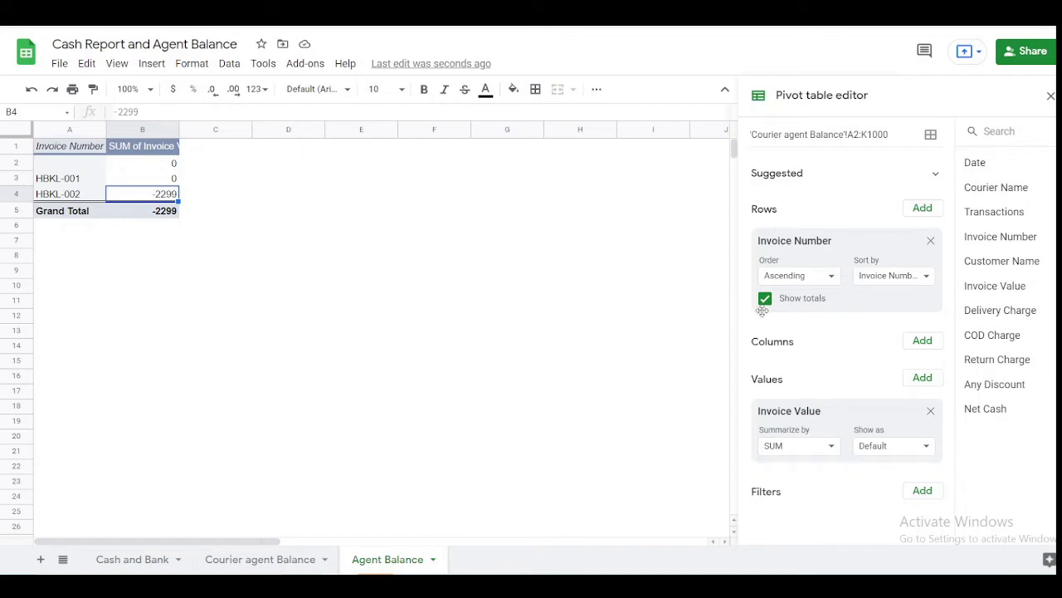
click(930, 240)
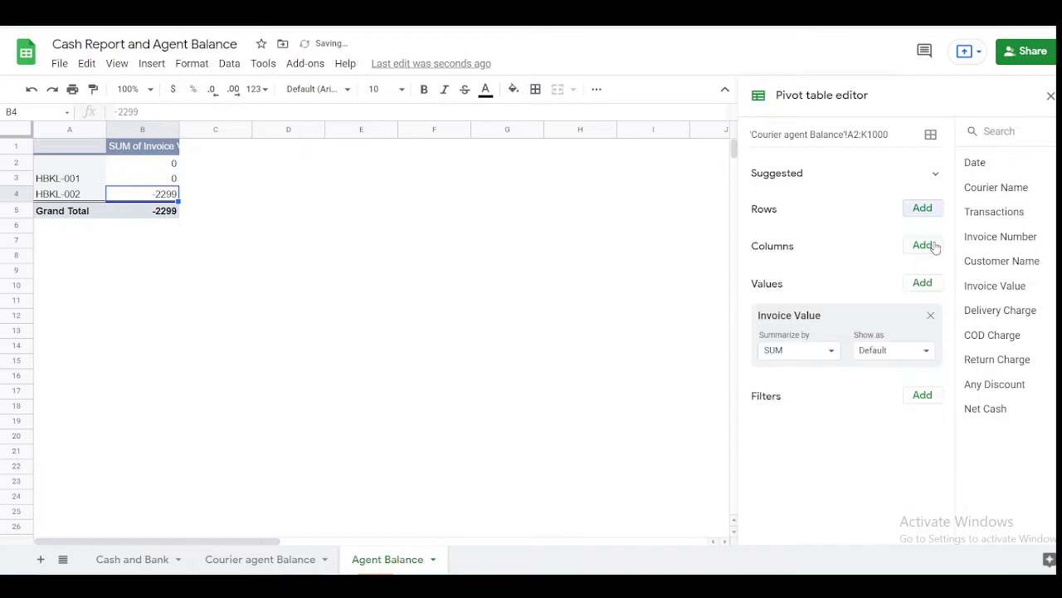
- Group the pivot rows by Courier Name (Redex -2299, Paperfly 0) and return to the data sheet
click(925, 208)
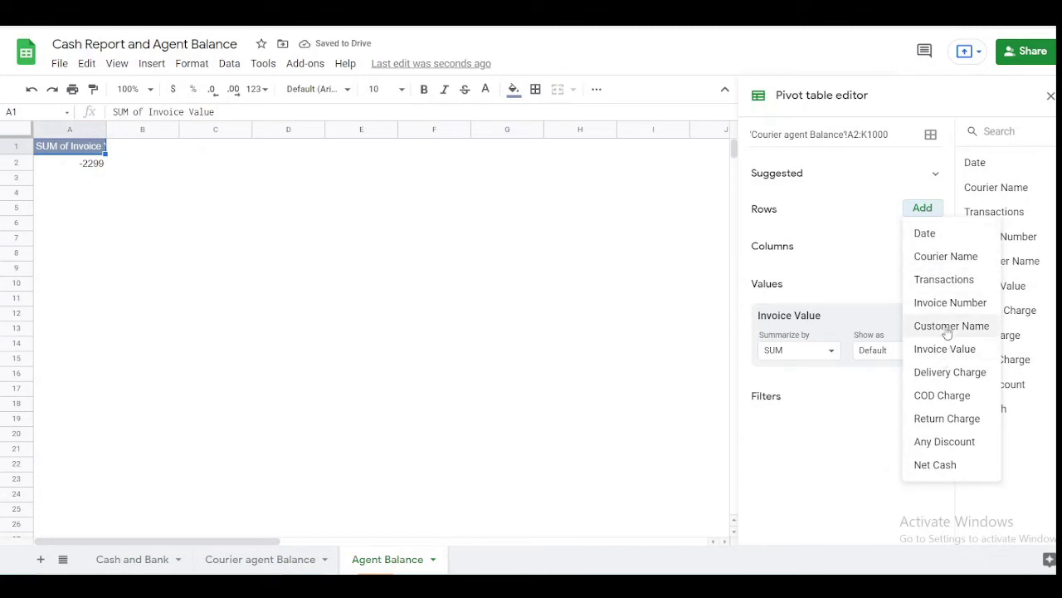
click(947, 257)
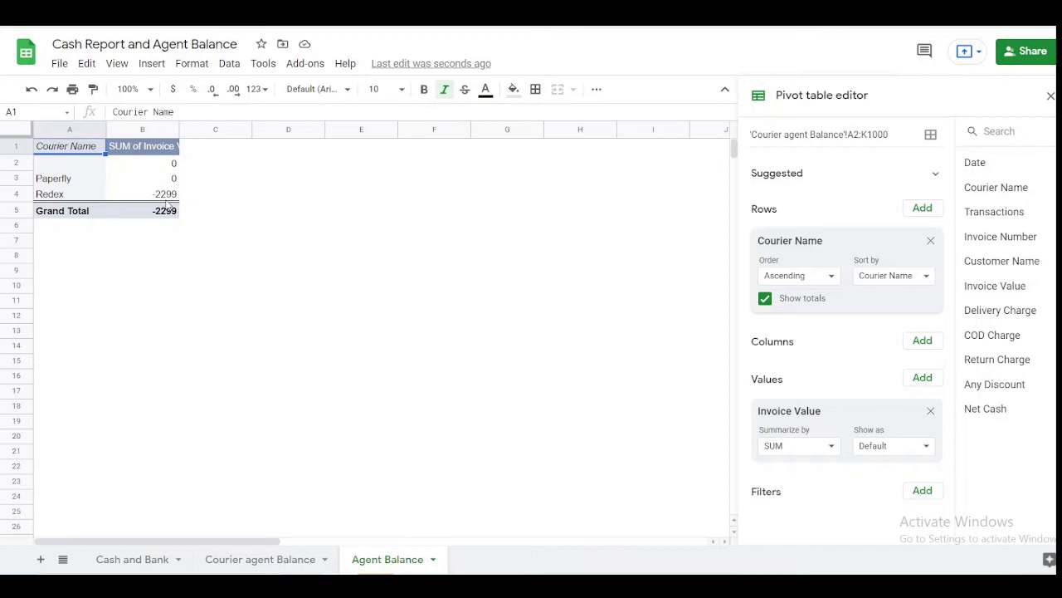
click(278, 561)
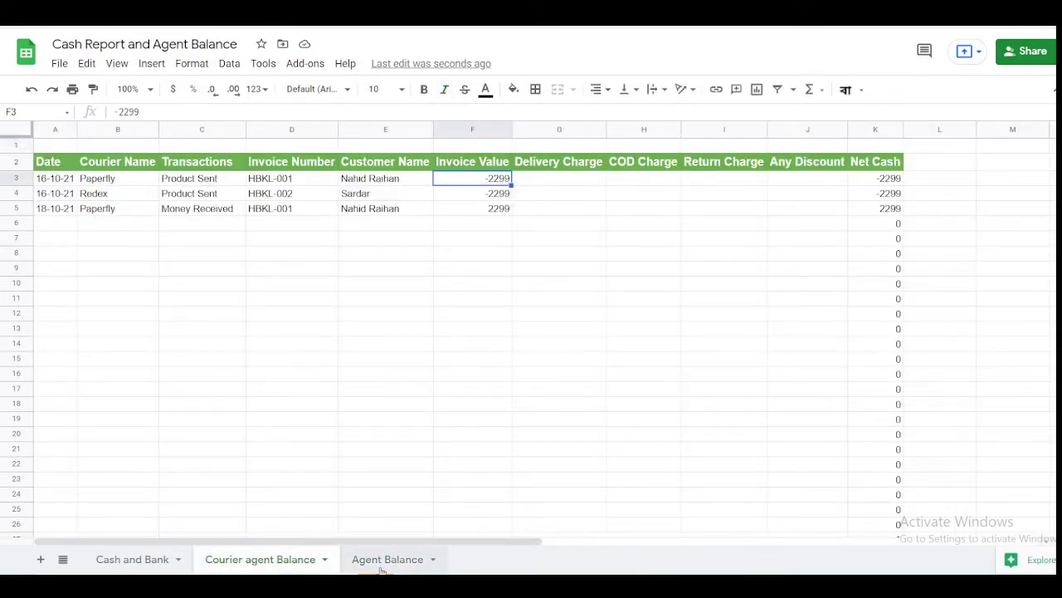
- Copy the Redex row (A4:F4) on the Courier agent Balance sheet and paste it into row 6
click(382, 562)
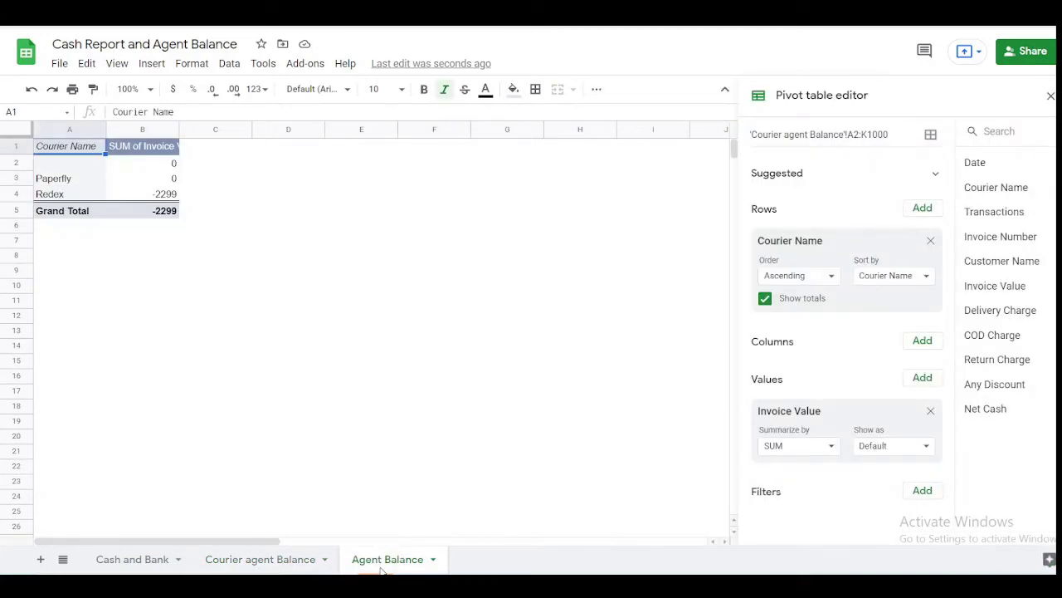
click(278, 562)
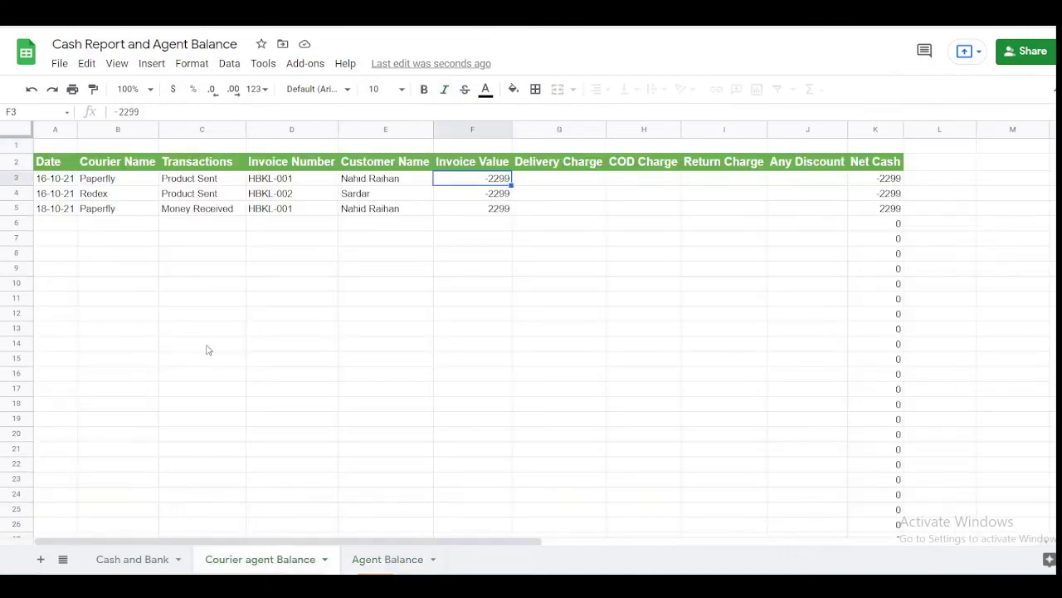
click(113, 224)
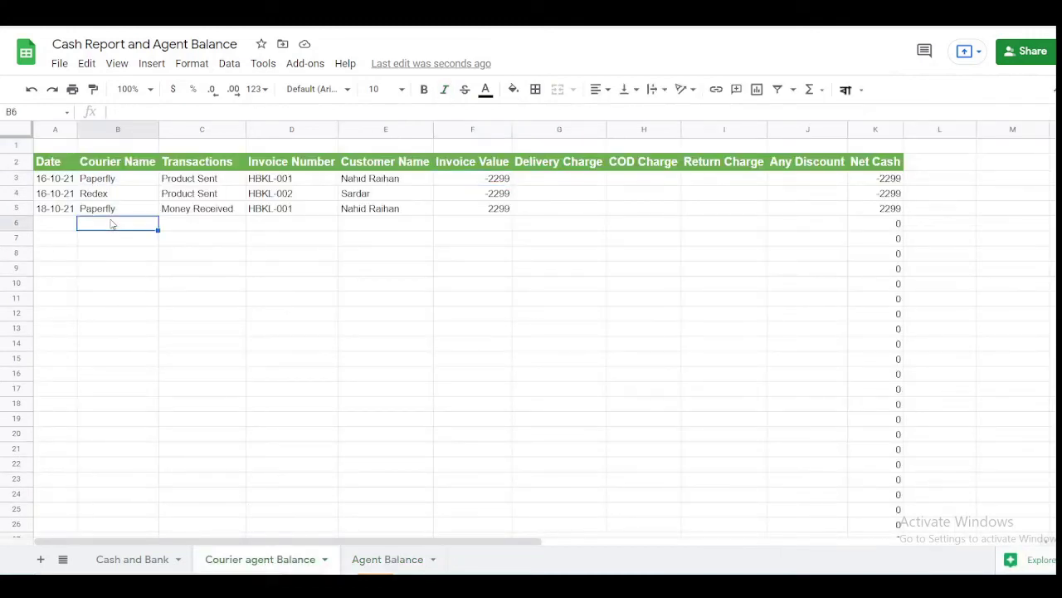
click(71, 196)
key(shift+Right)
key(shift+Right)
key(shift+Right)
key(shift+Right)
key(shift+Right)
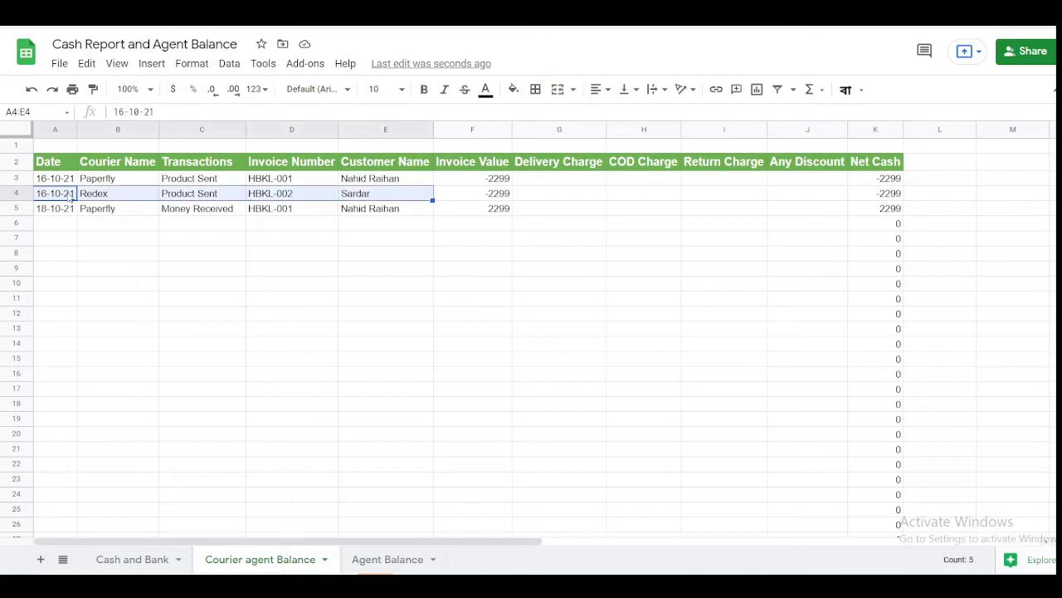
key(ctrl+c)
key(Down)
key(Down)
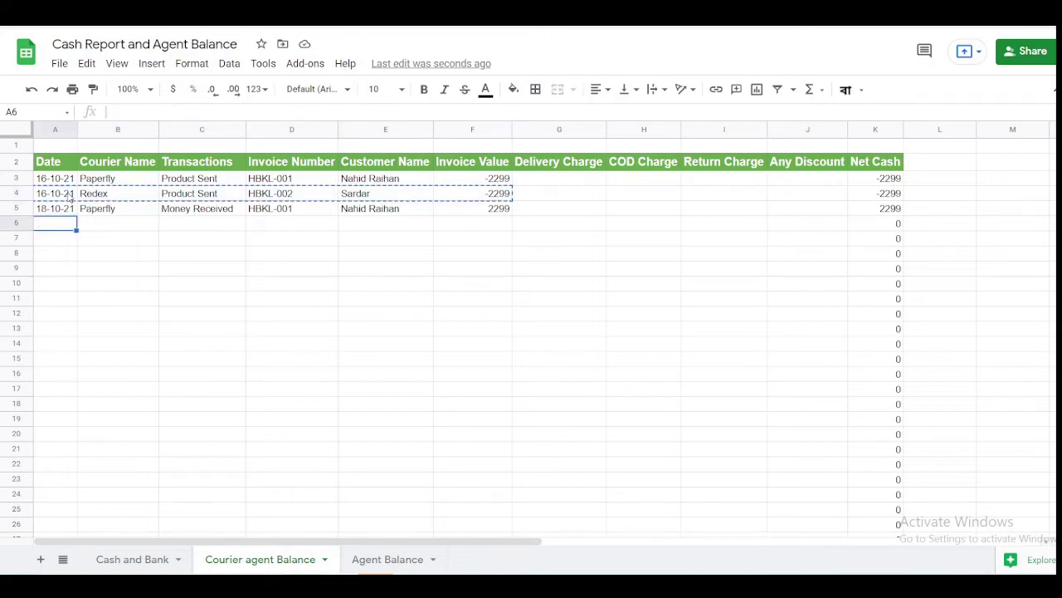
key(Down)
key(Up)
key(ctrl+v)
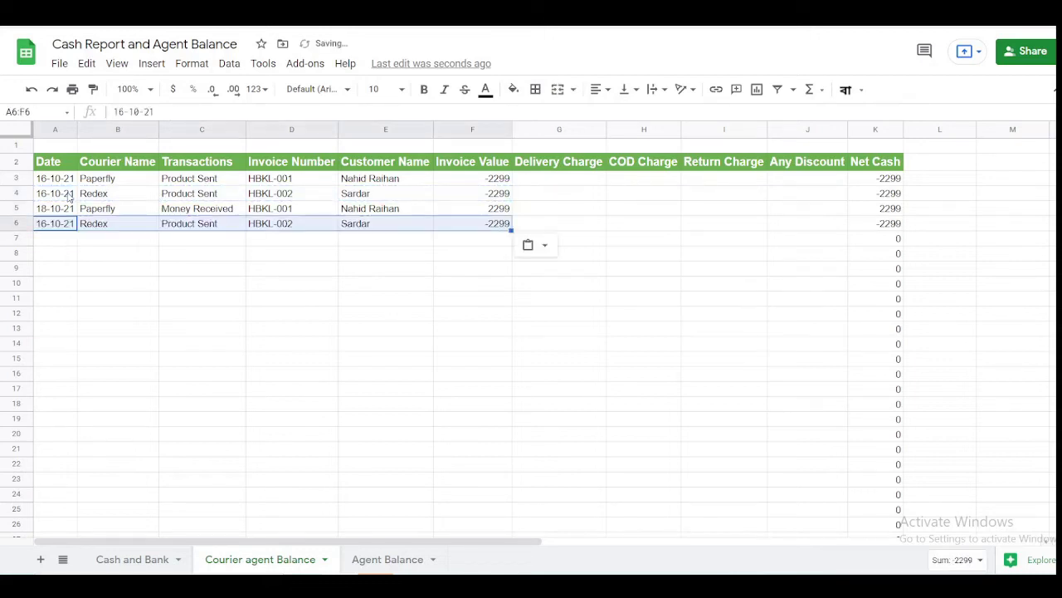
- Change row 6's courier to Ecorier and its invoice number to HBKL-005
key(Right)
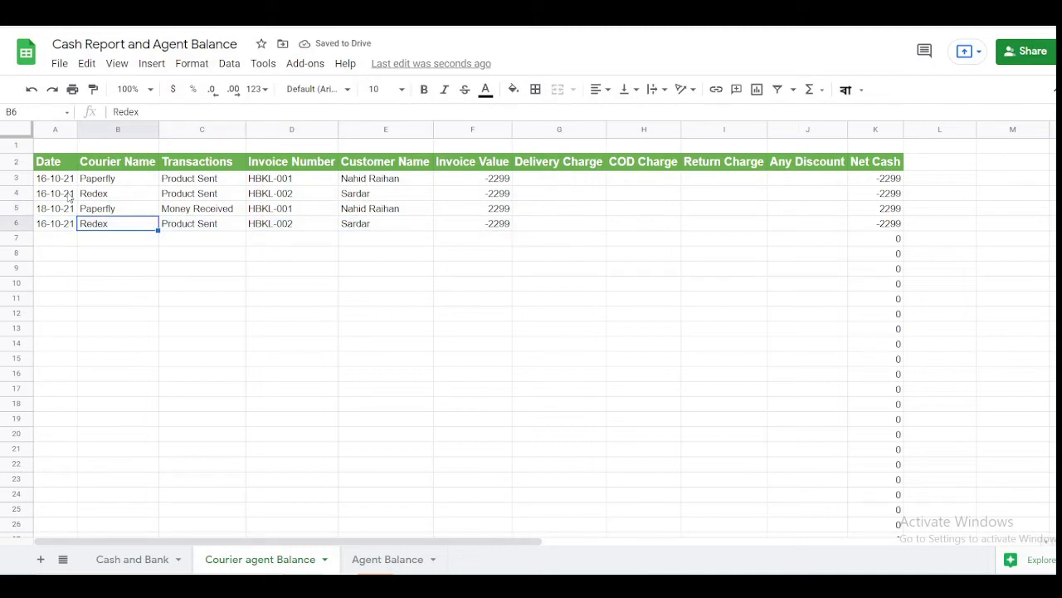
text(Eco)
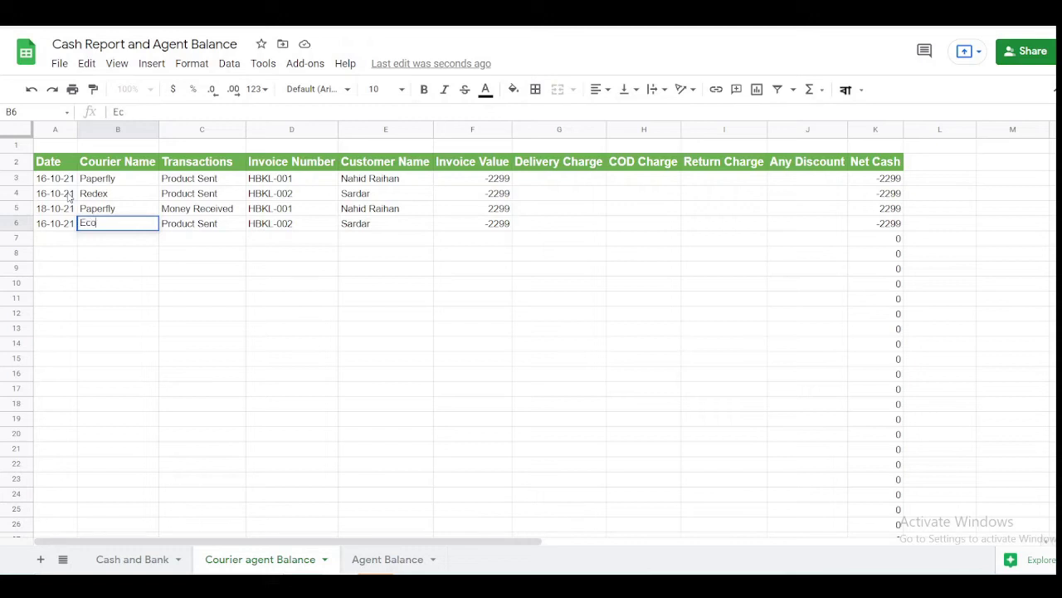
text(rier)
key(Tab)
key(Tab)
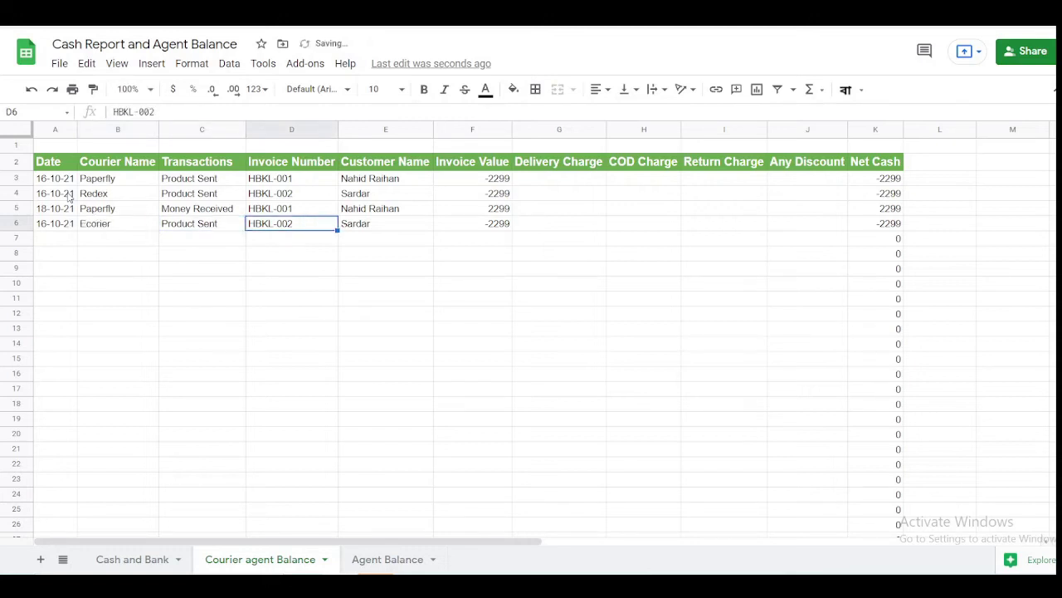
click(158, 112)
key(BackSpace)
text(5)
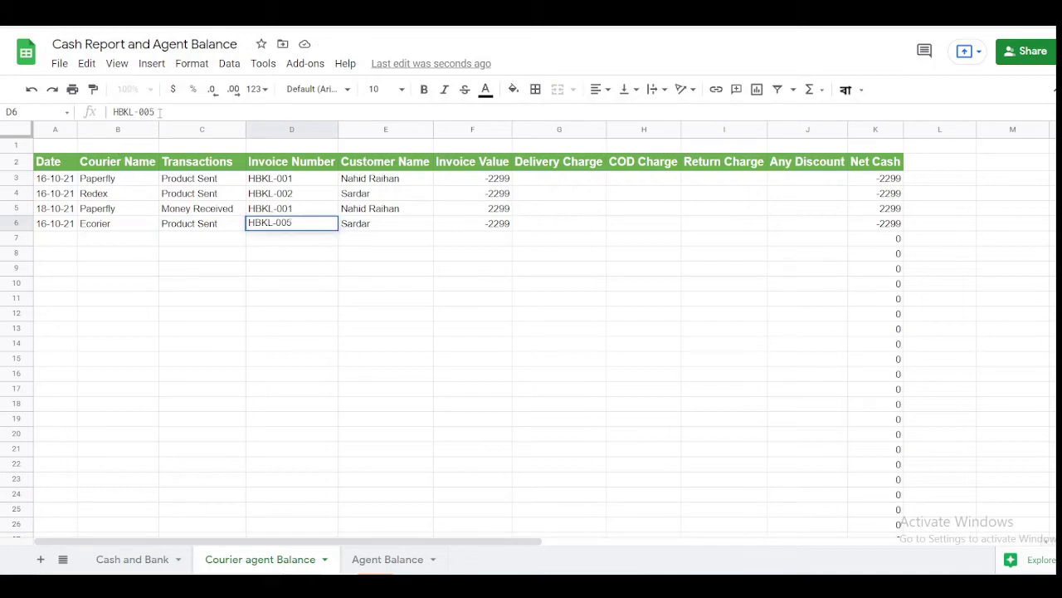
key(Return)
key(Up)
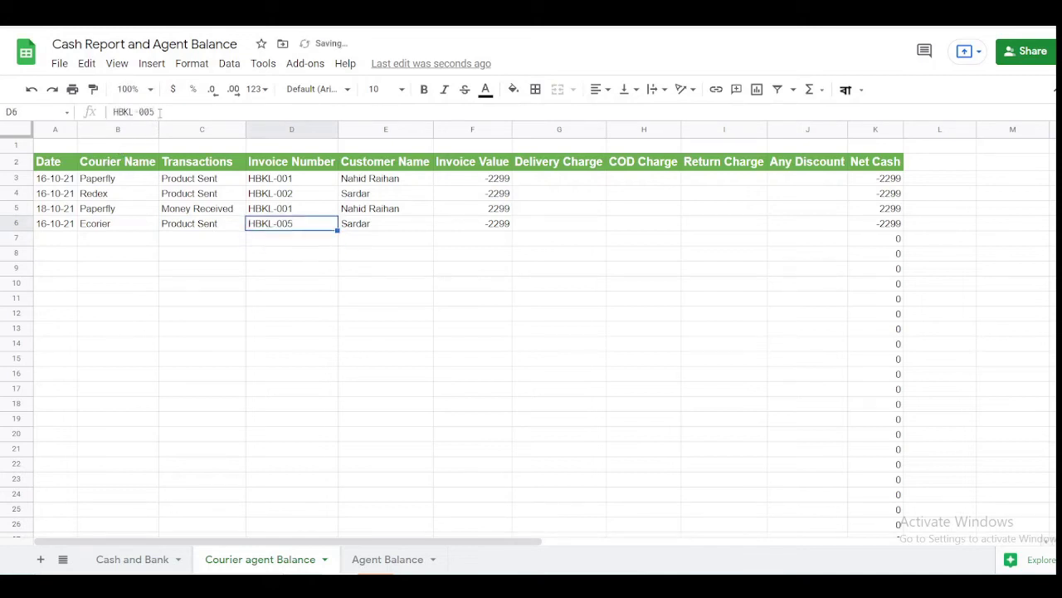
key(Tab)
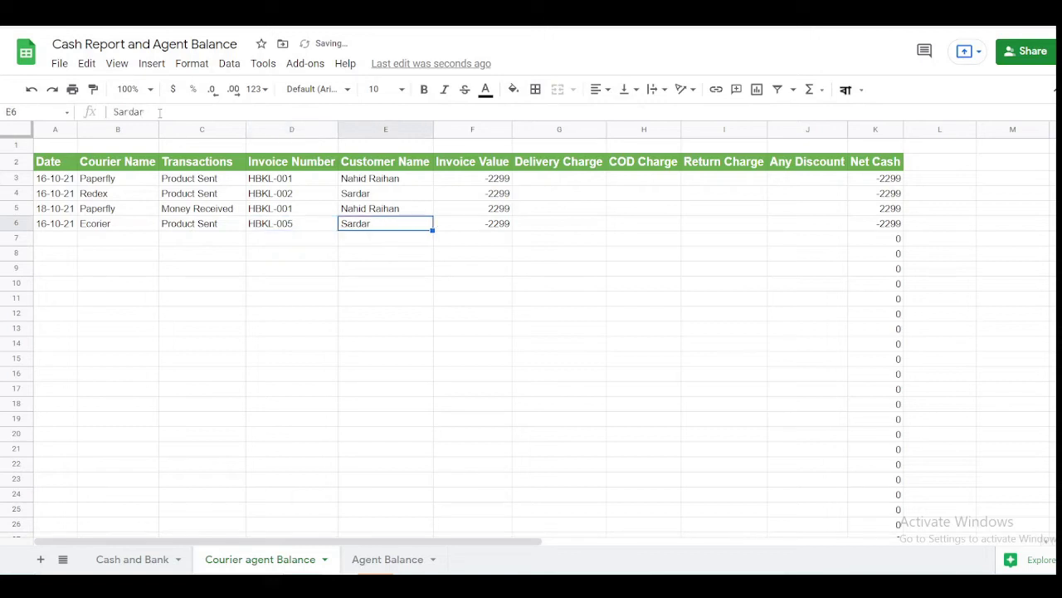
key(Tab)
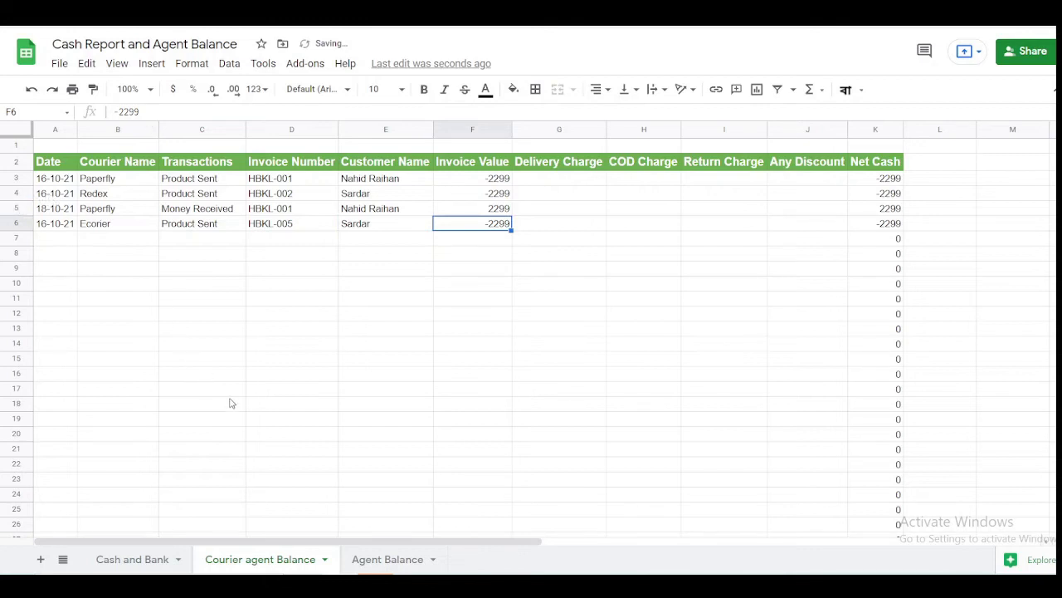
click(395, 562)
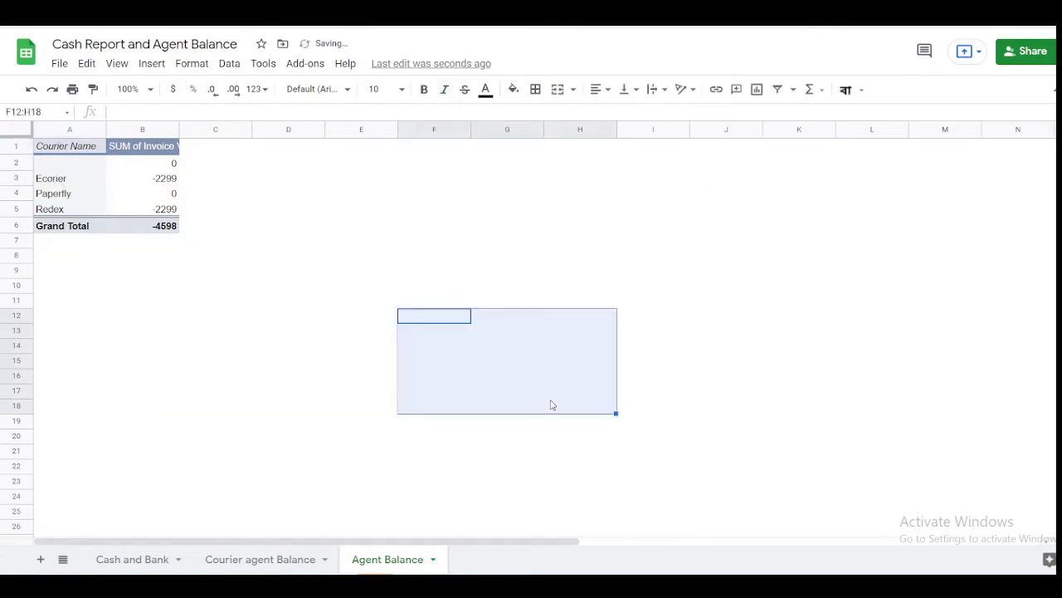
click(142, 197)
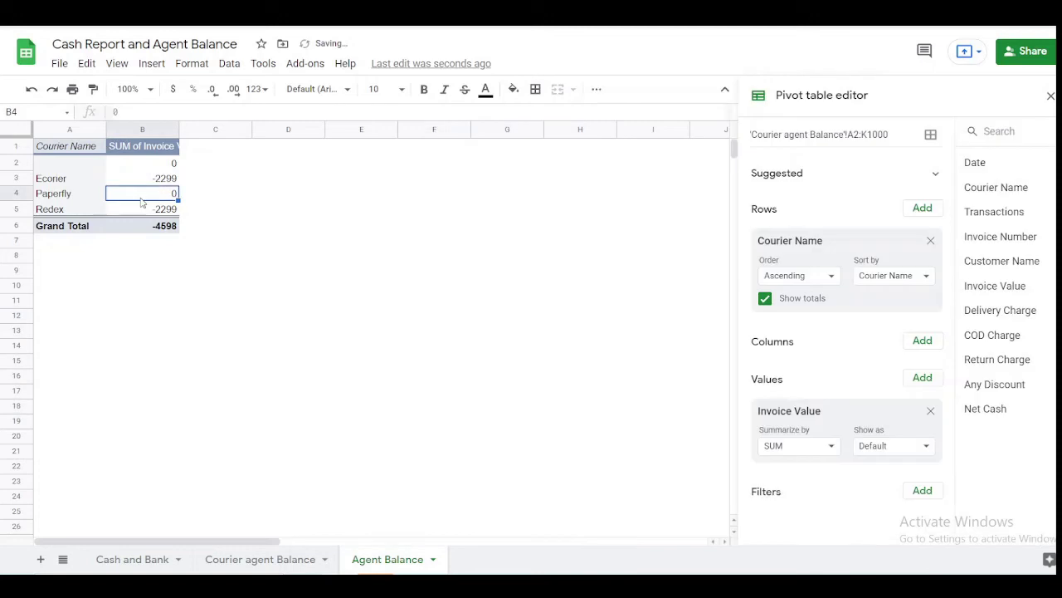
click(55, 197)
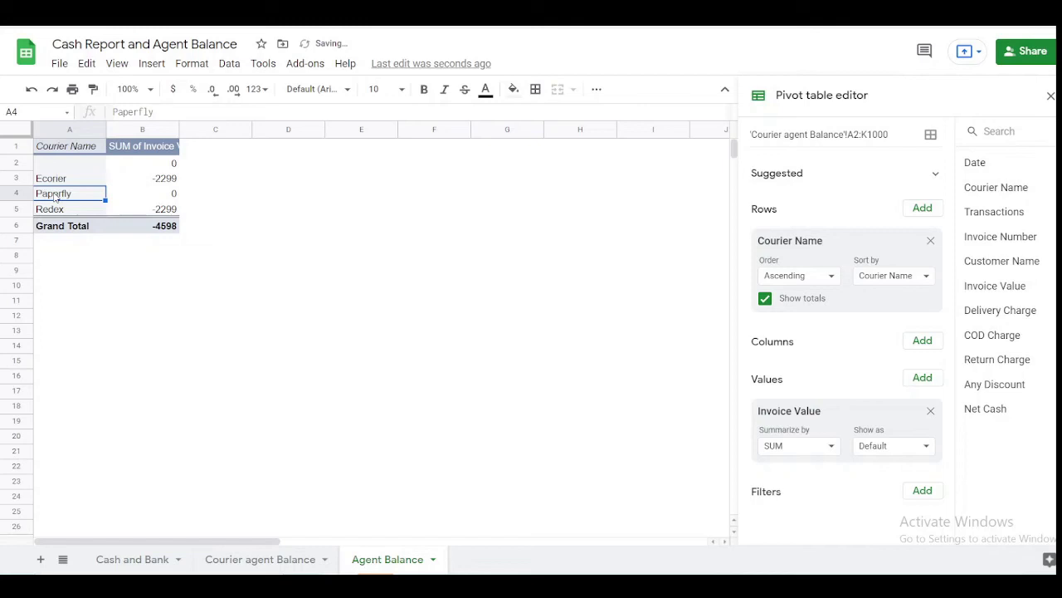
click(257, 559)
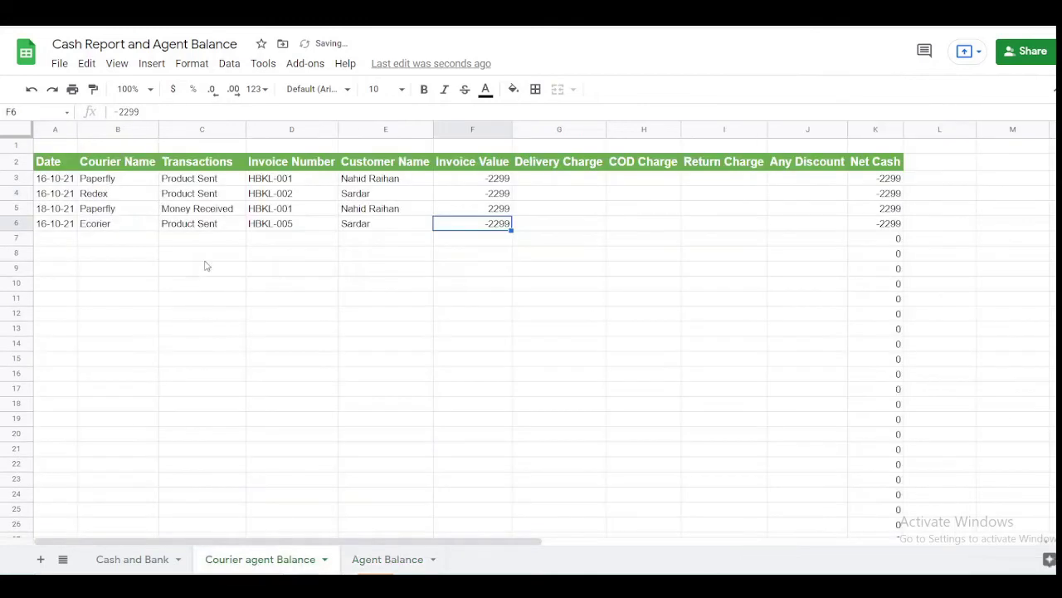
click(281, 211)
- Copy the Redex row and paste it into row 7 as a new entry
key(Right)
key(Right)
key(Right)
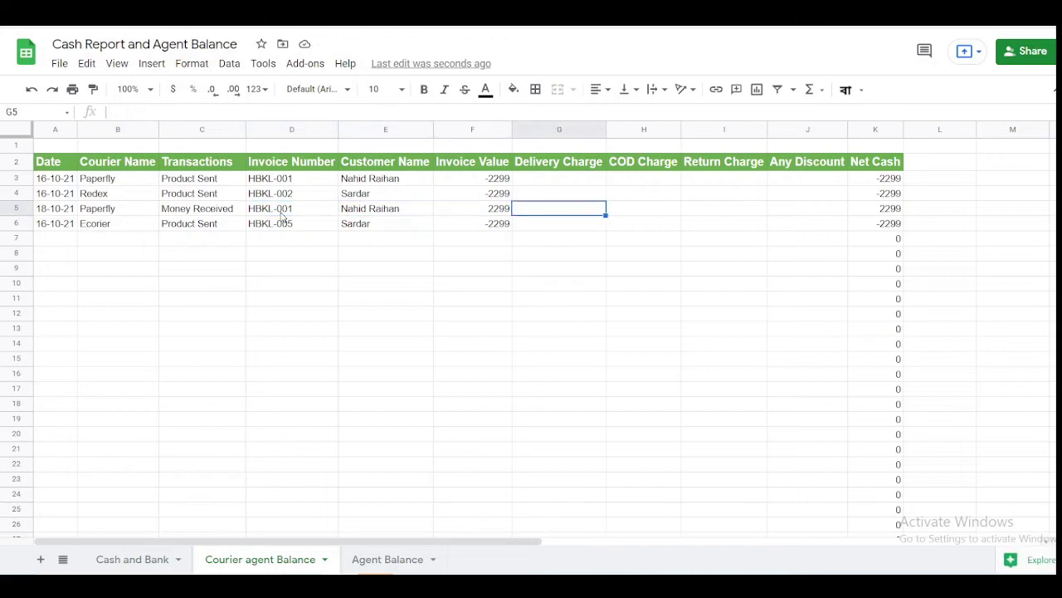
key(Left)
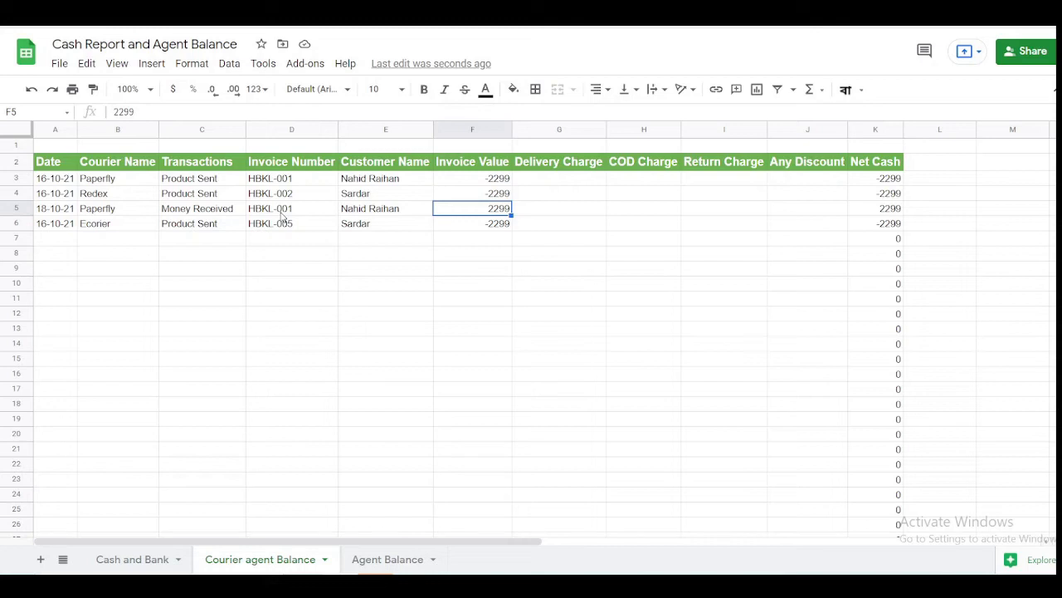
key(Left)
key(Left)
key(Left)
key(Left)
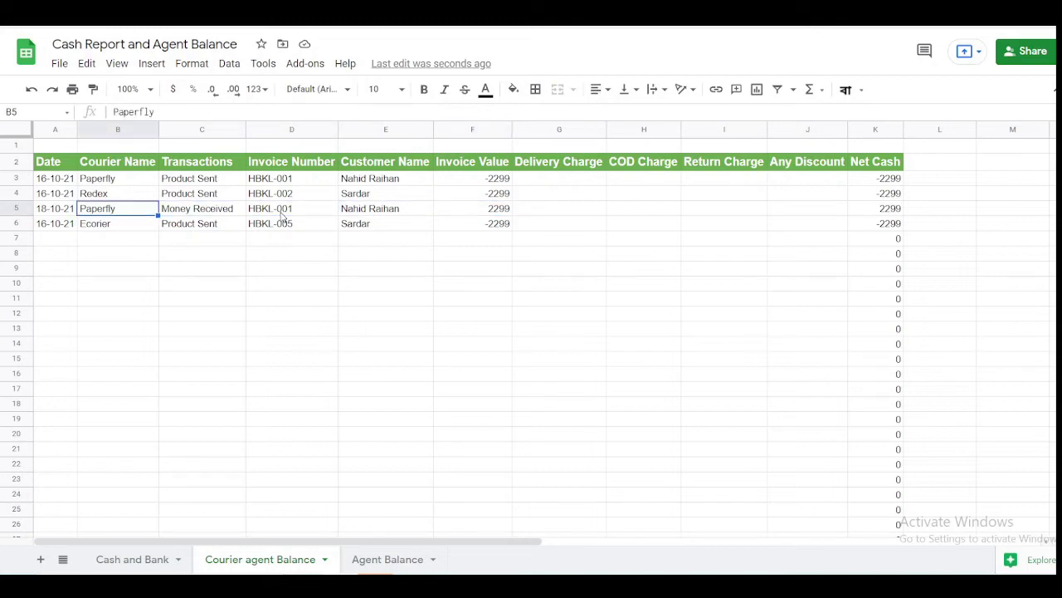
key(Up)
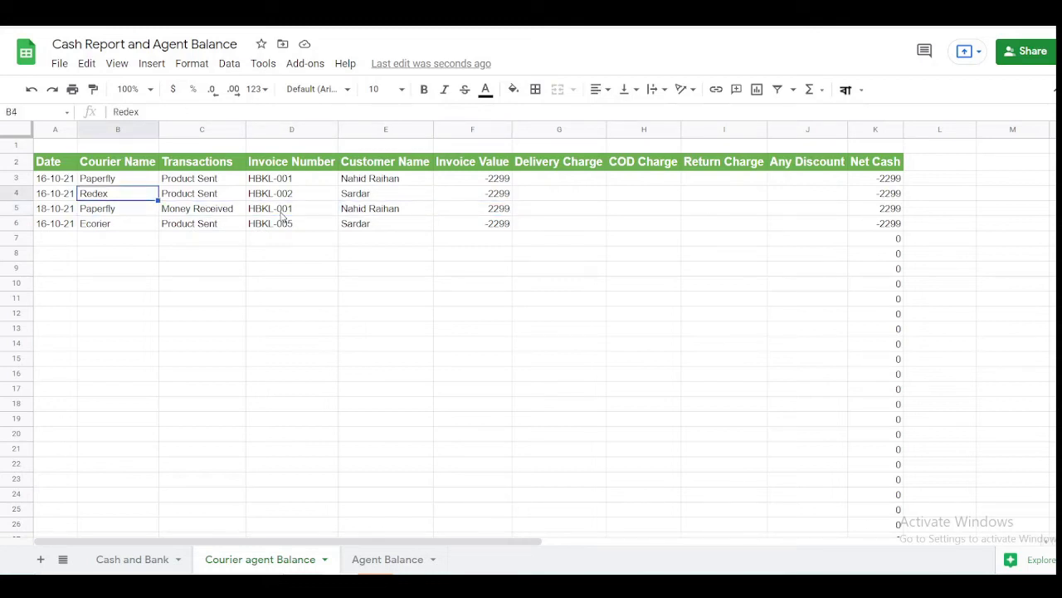
key(Left)
key(Right)
key(shift+Right)
key(shift+Right)
key(Left)
key(Right)
key(Left)
key(shift+Right)
key(shift+Right)
key(shift+Right)
key(shift+Right)
key(shift+Right)
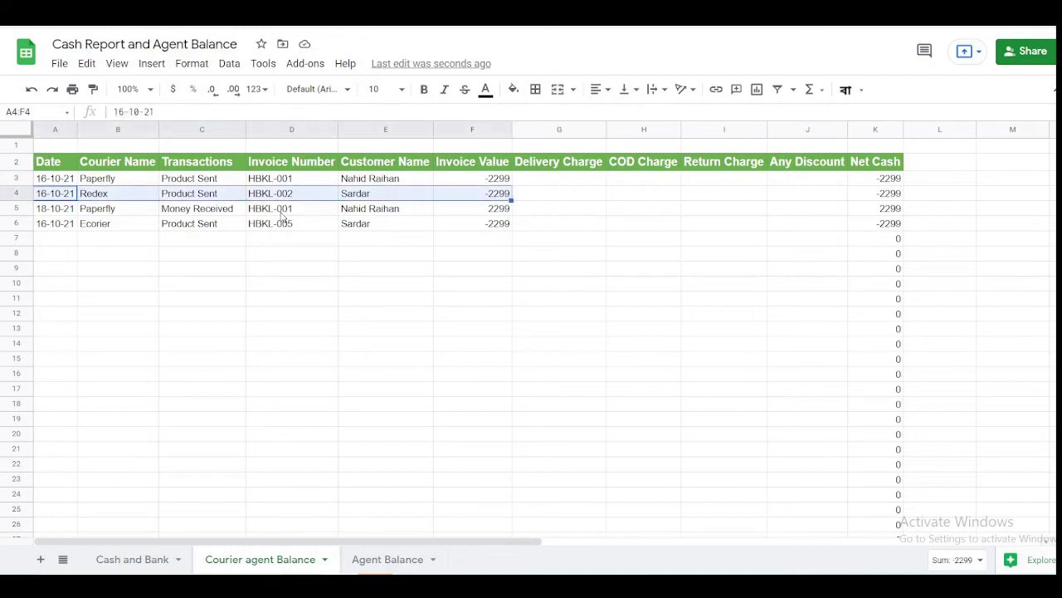
key(ctrl+c)
key(Down)
key(Down)
key(Down)
key(ctrl+v)
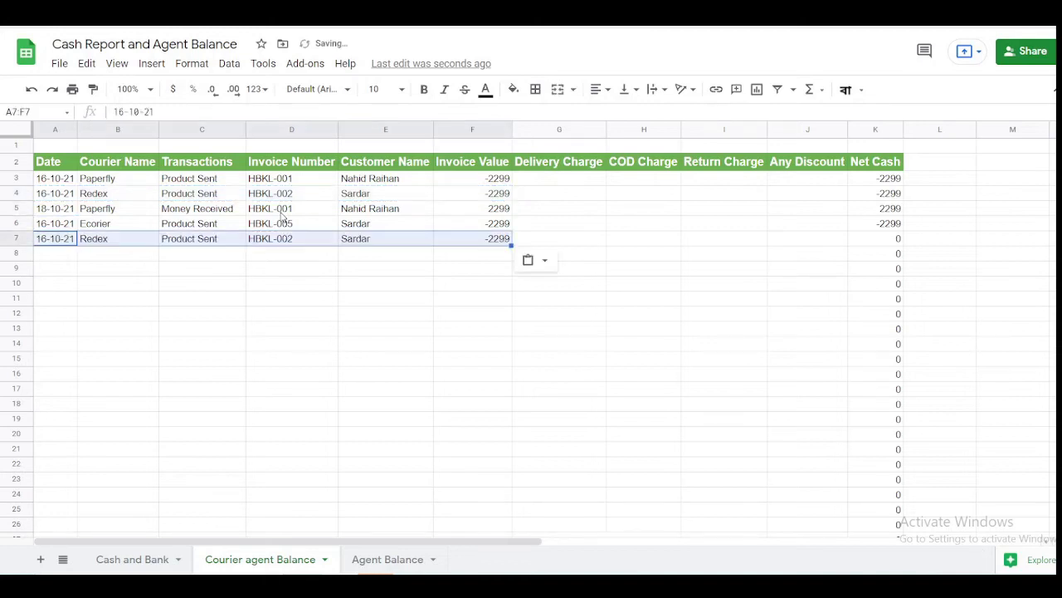
- Change row 7's date to 18-10-21 and its transaction to Product Return
click(73, 241)
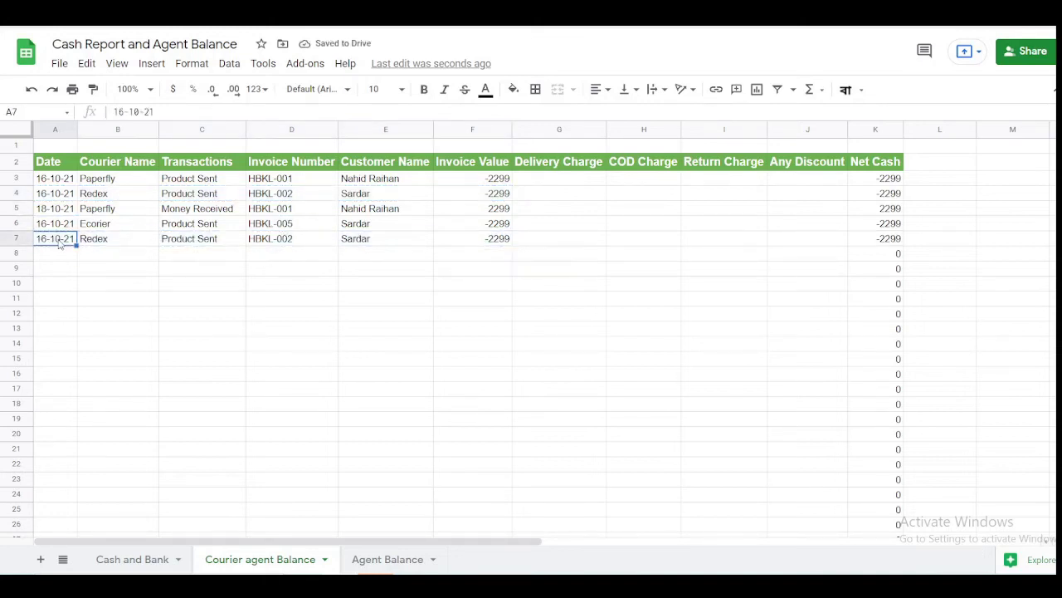
click(124, 111)
key(BackSpace)
text(8)
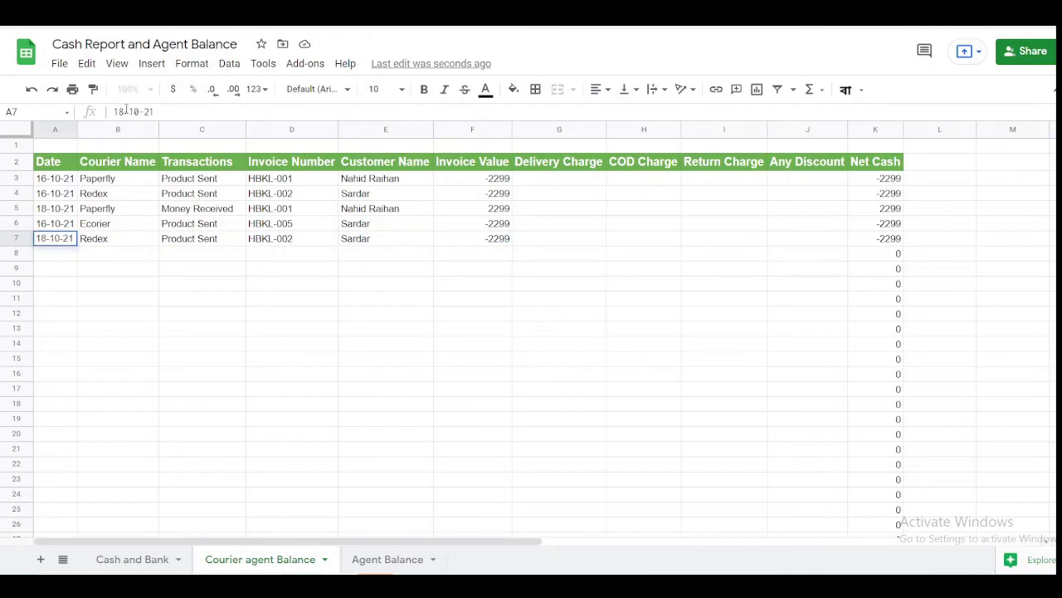
key(Return)
key(Up)
key(Right)
key(Right)
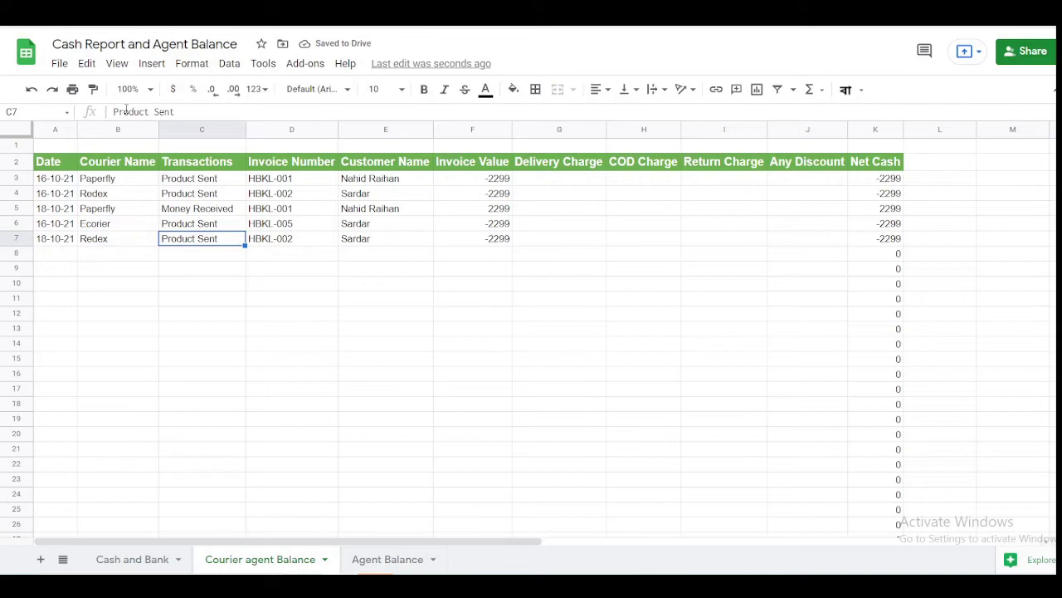
text(Product )
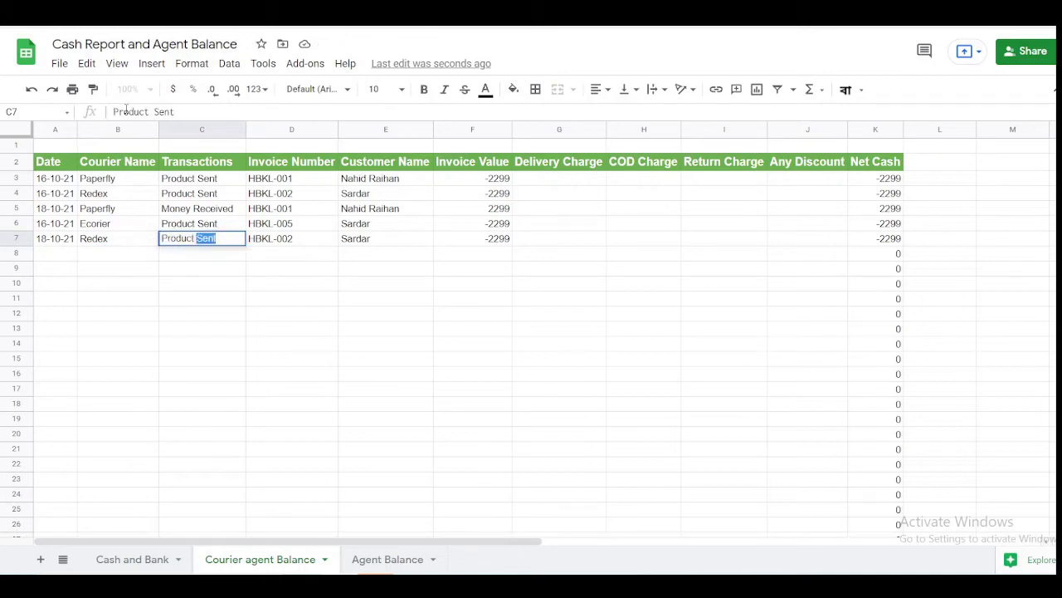
text(Return)
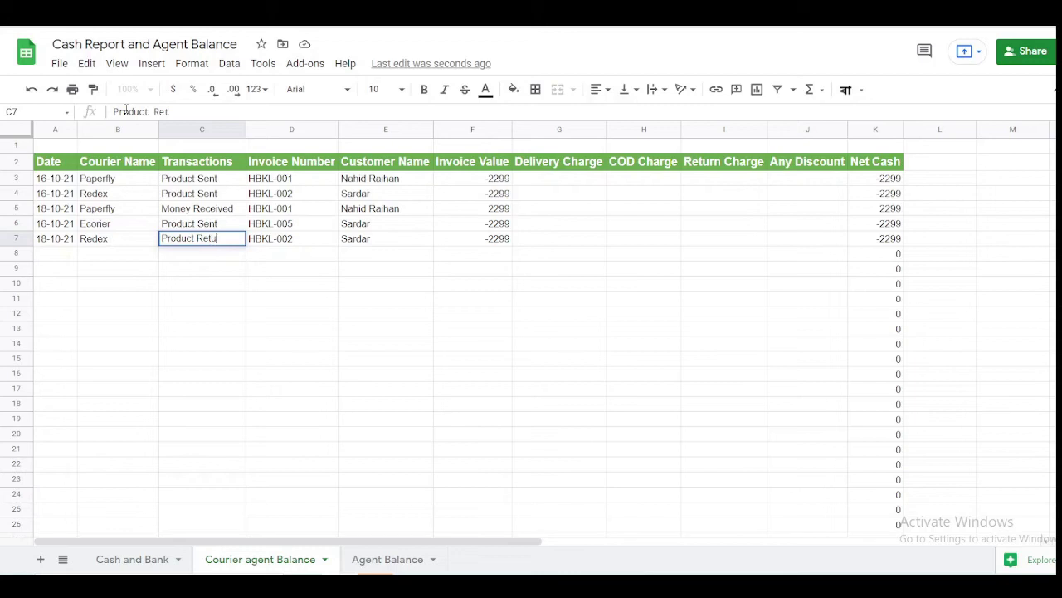
key(Return)
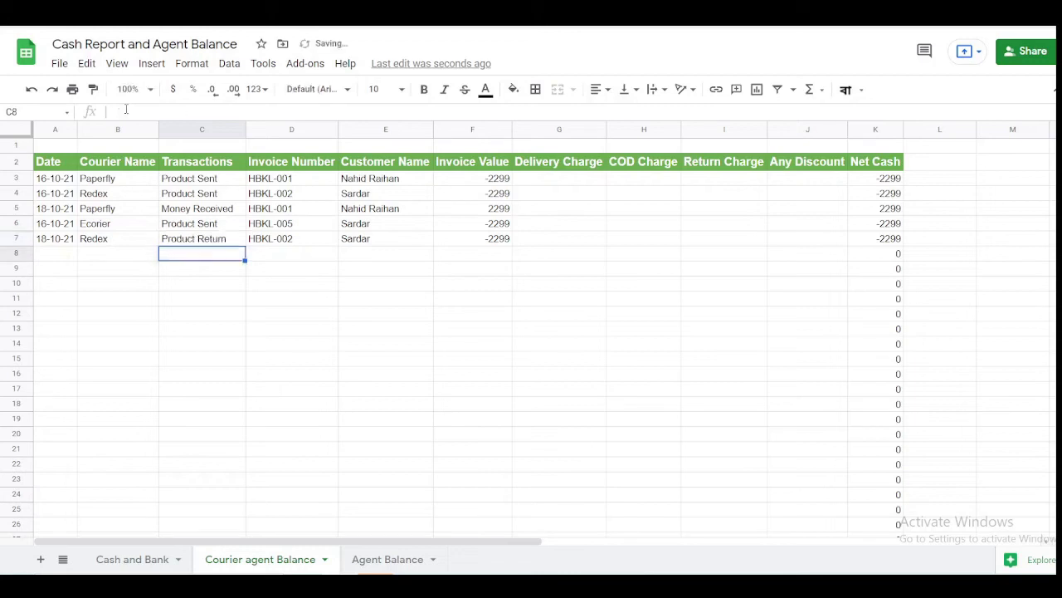
- Set row 7's invoice value to 2299, verify its Net Cash formula, and view the Agent Balance pivot
key(Up)
key(Right)
key(Right)
key(Right)
key(Right)
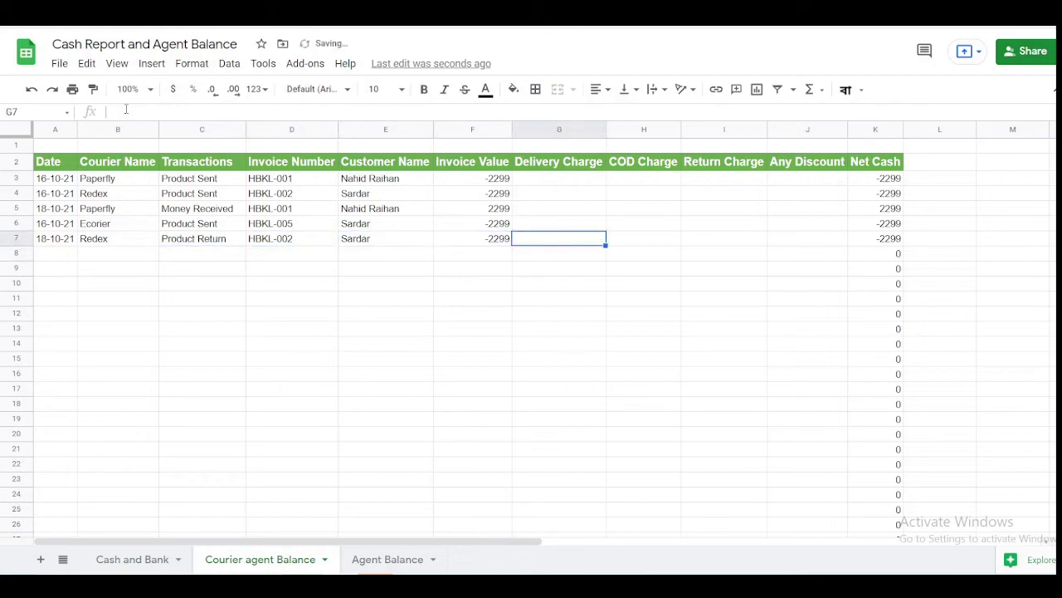
key(Left)
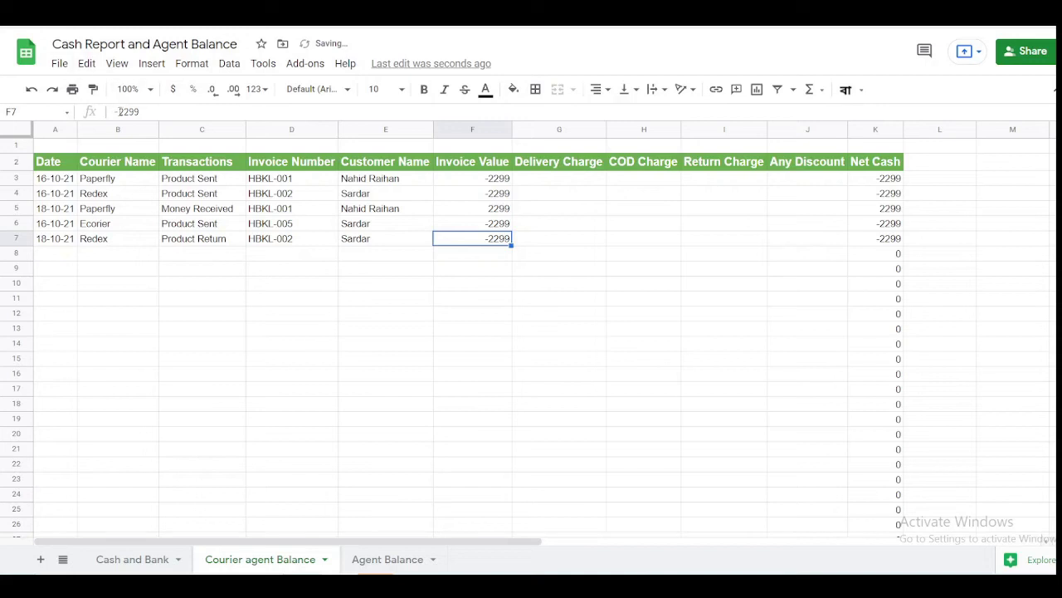
text(2299)
key(Return)
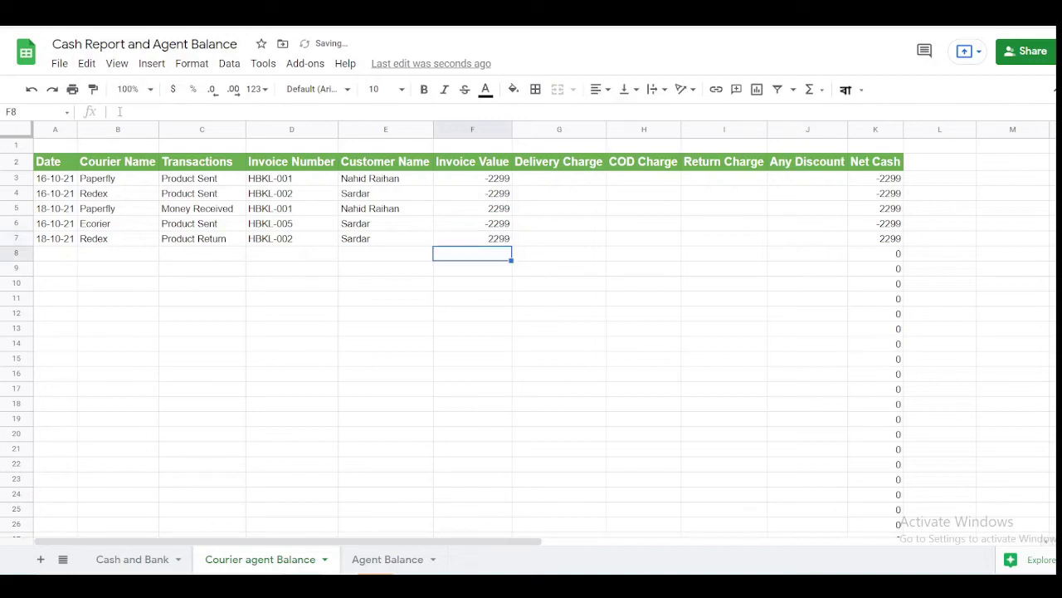
key(Up)
key(Right)
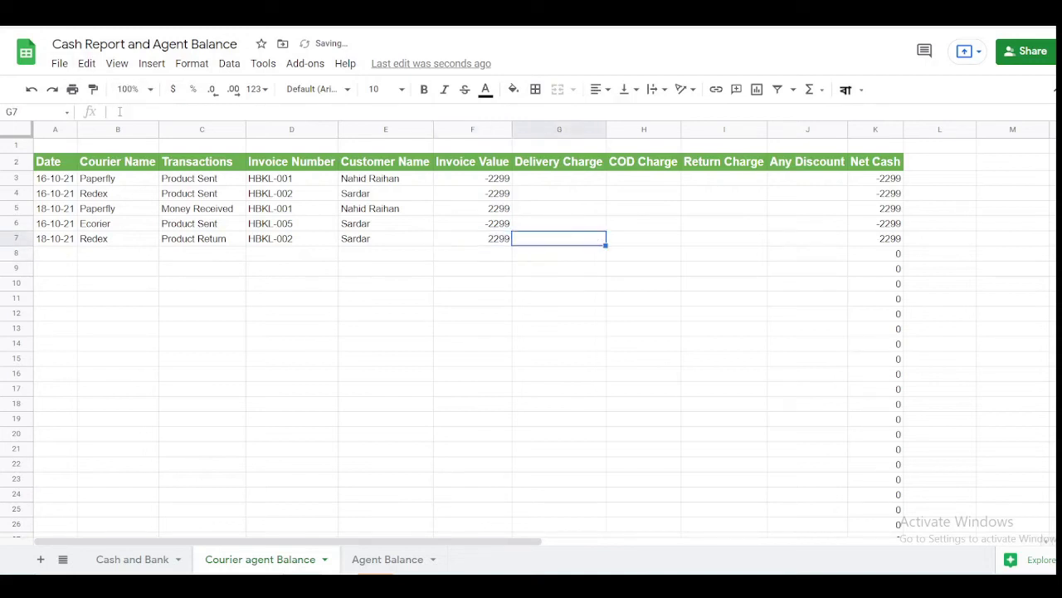
key(Right)
key(Right)
key(Right)
key(Right)
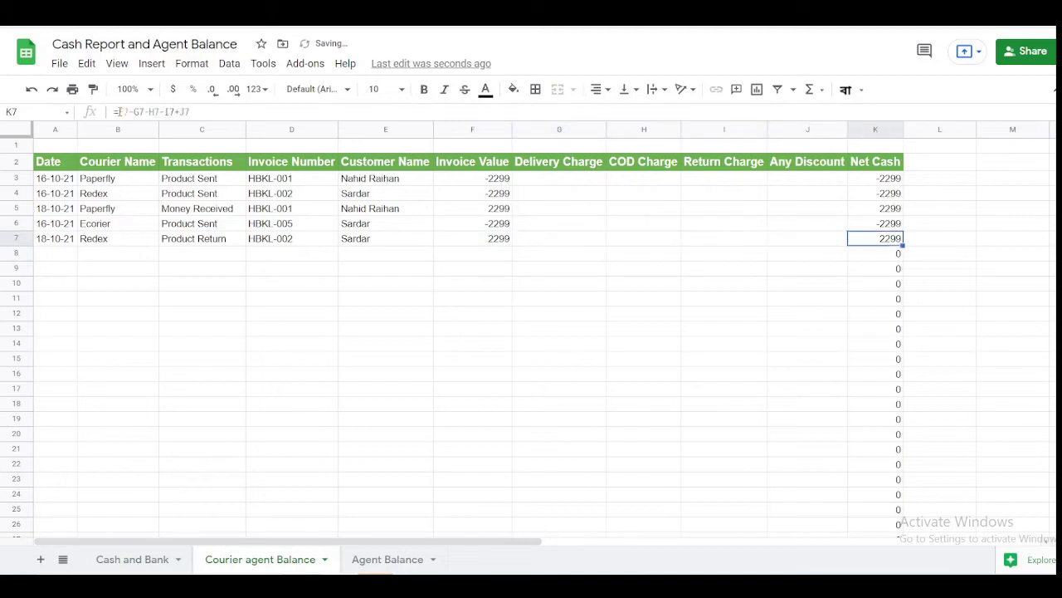
click(114, 242)
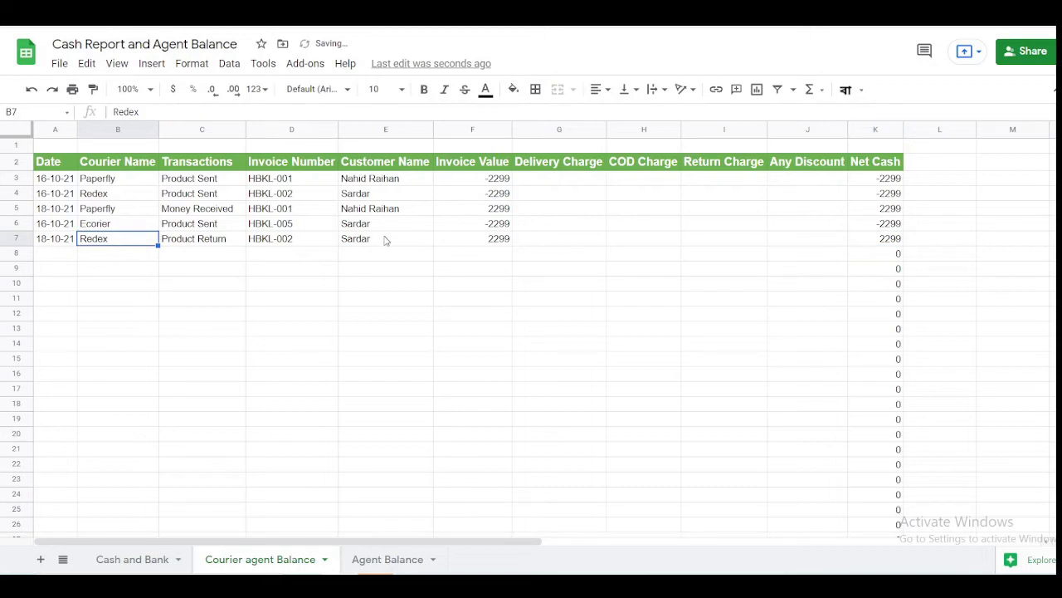
click(397, 563)
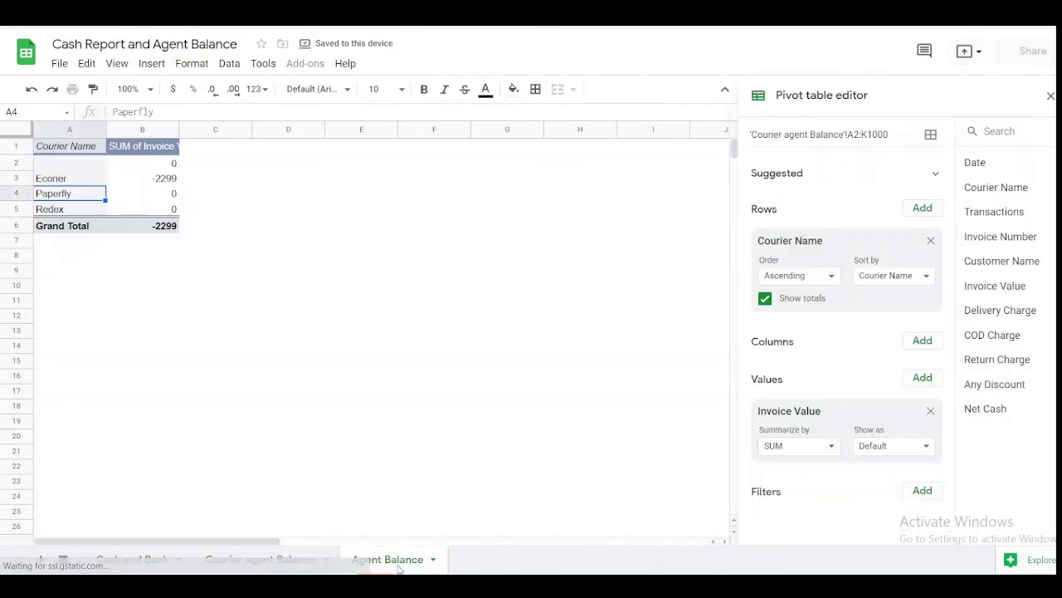
click(174, 210)
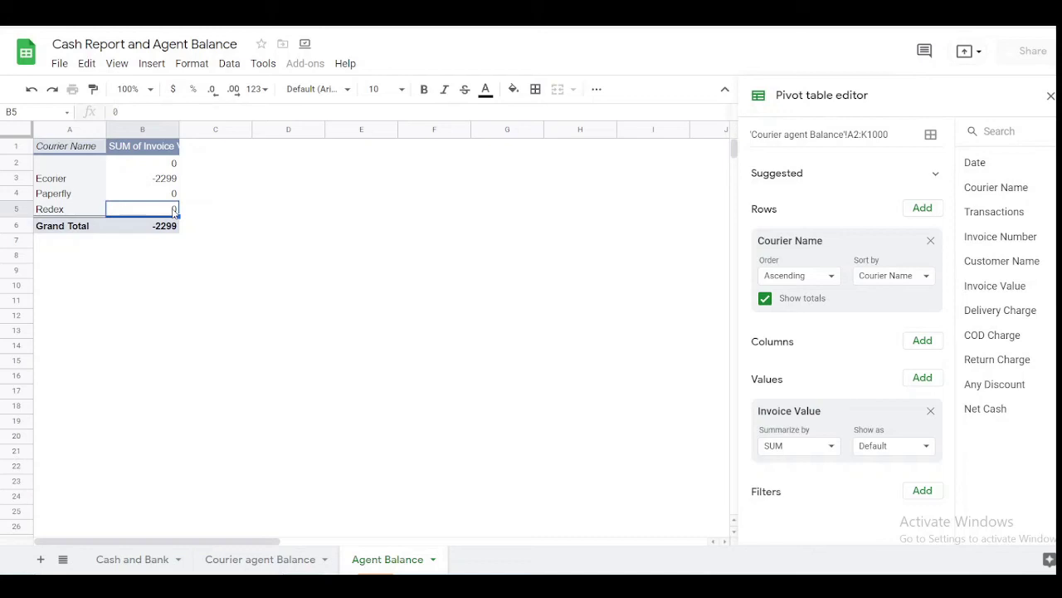
- Leave the pivot and return to the Courier agent Balance transaction sheet
click(237, 561)
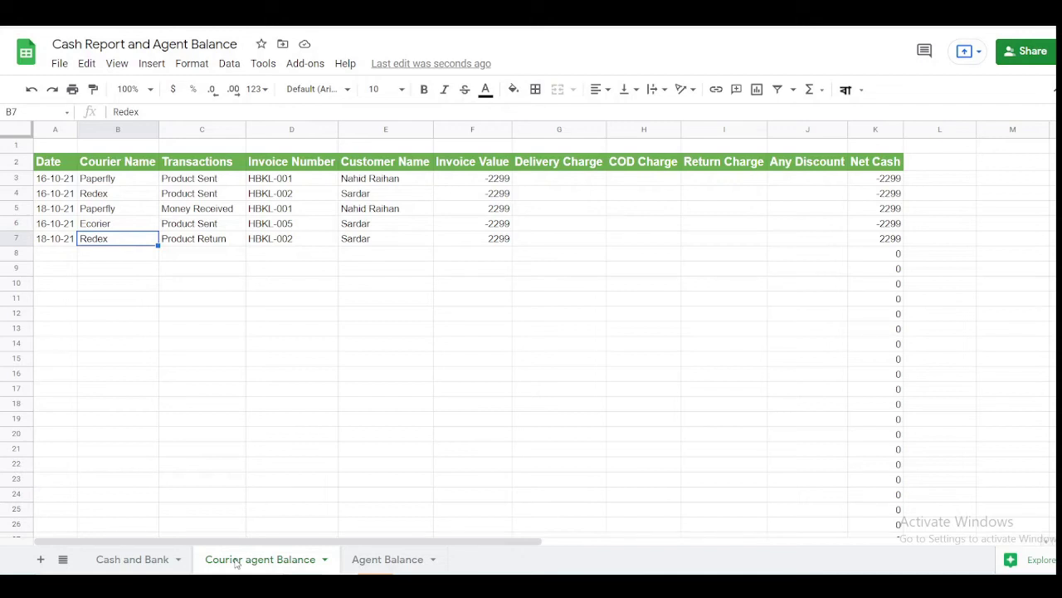
click(266, 259)
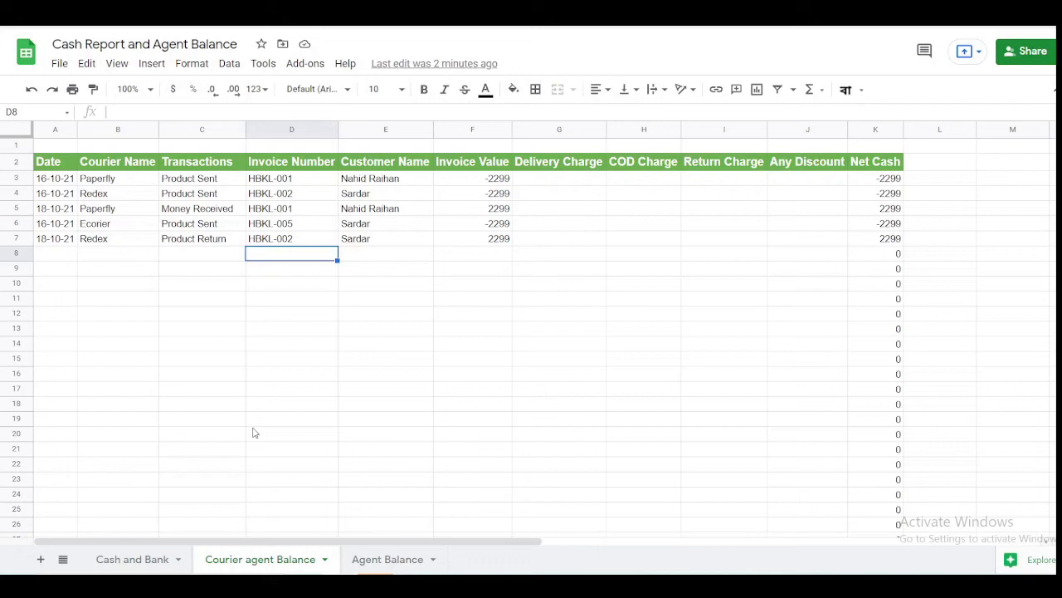
click(209, 166)
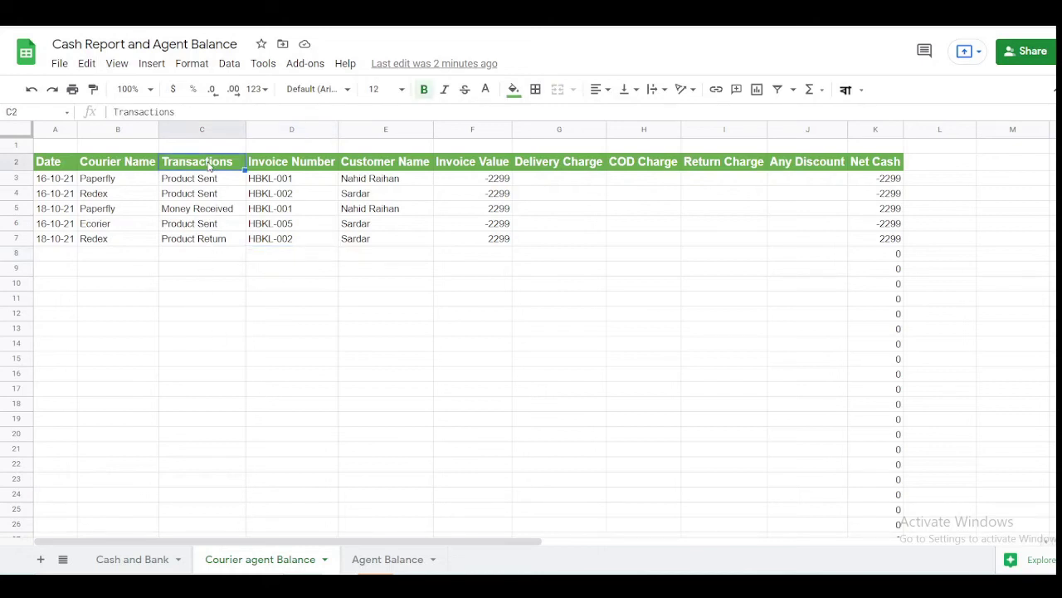
key(Down)
key(Down)
key(Down)
key(Down)
key(Down)
key(Down)
key(Down)
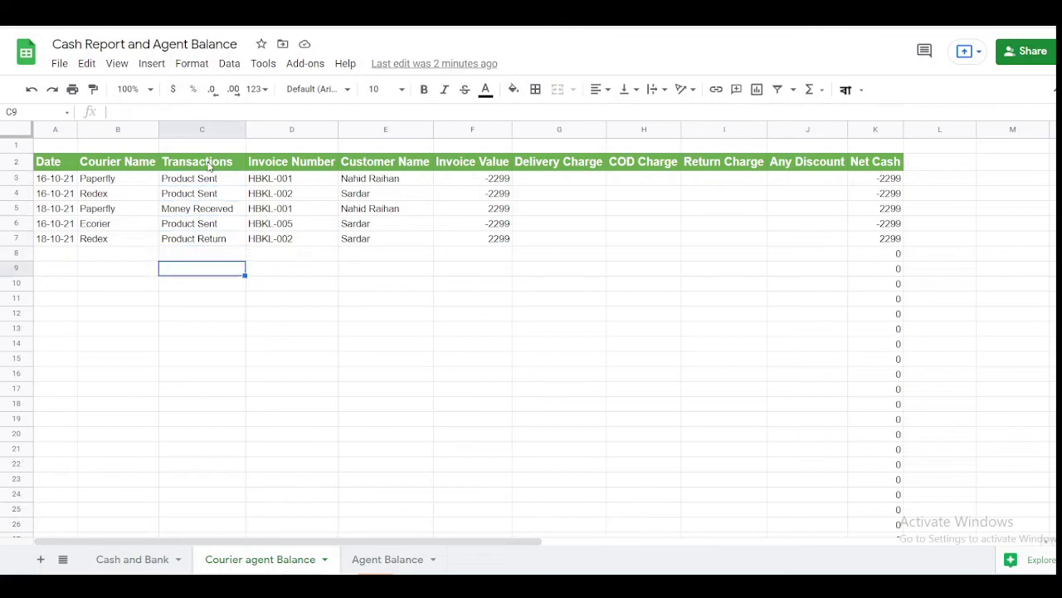
key(Up)
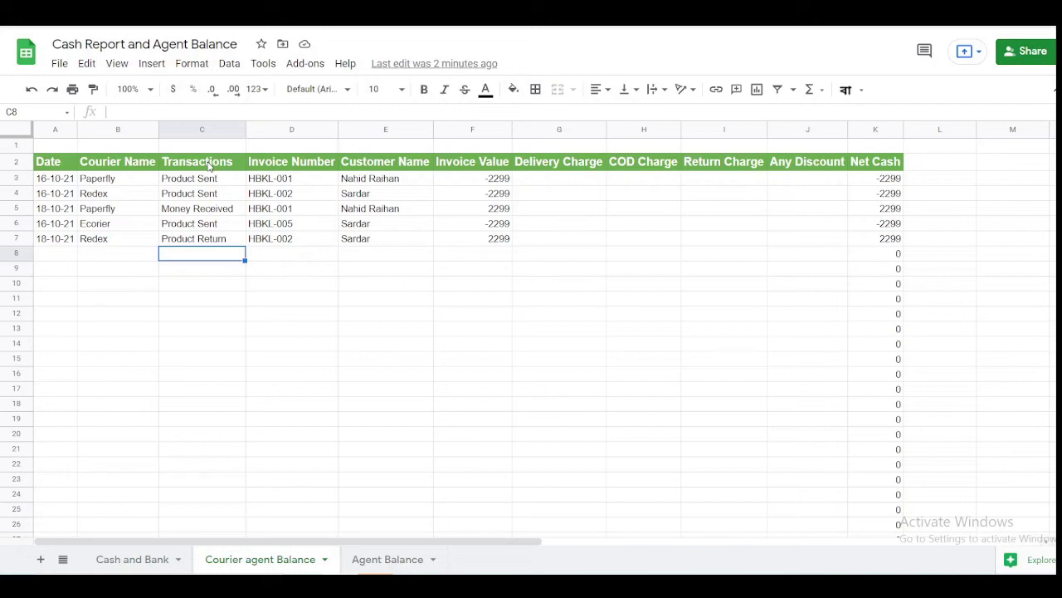
click(501, 257)
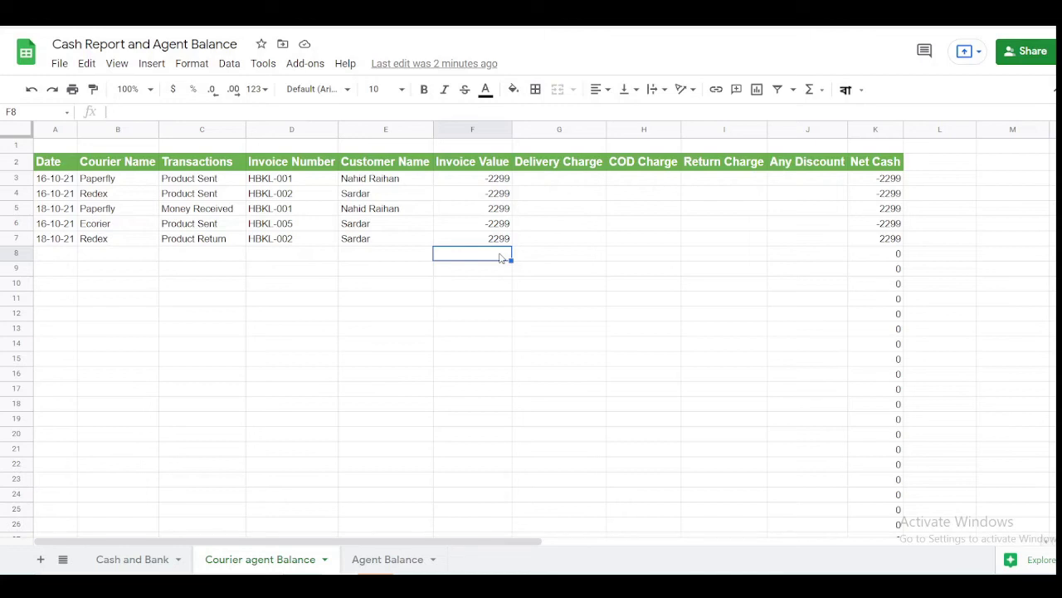
click(286, 183)
key(Right)
key(Right)
key(Right)
key(Left)
key(Left)
key(Left)
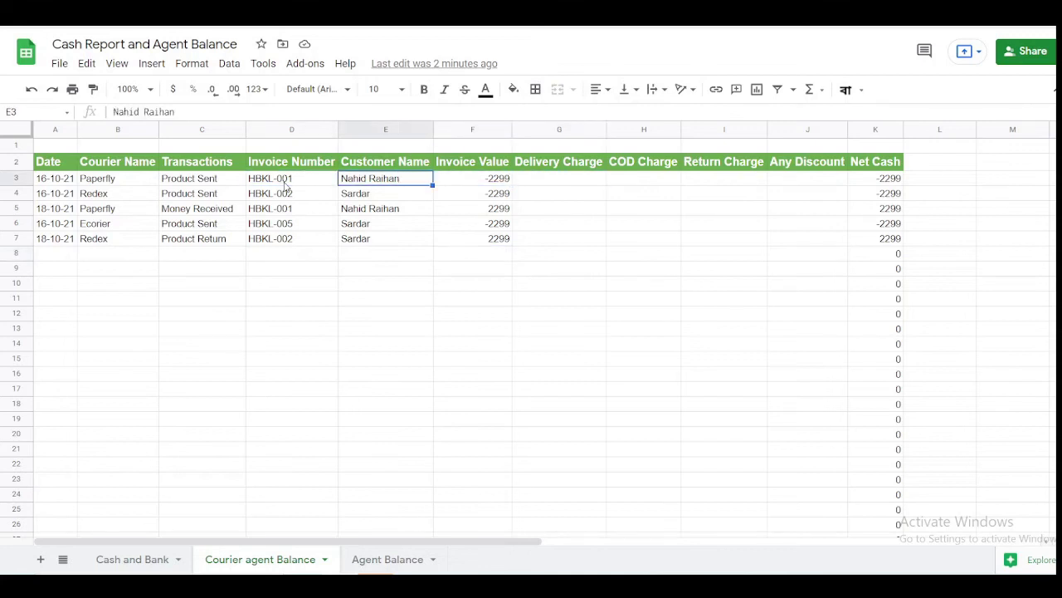
key(Left)
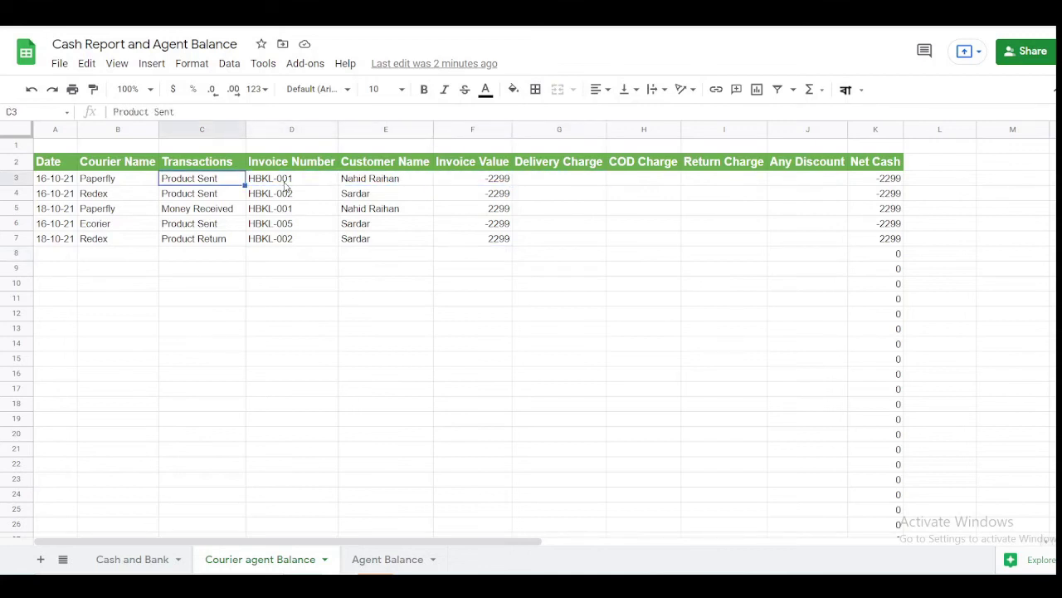
key(Right)
key(Right)
key(Right)
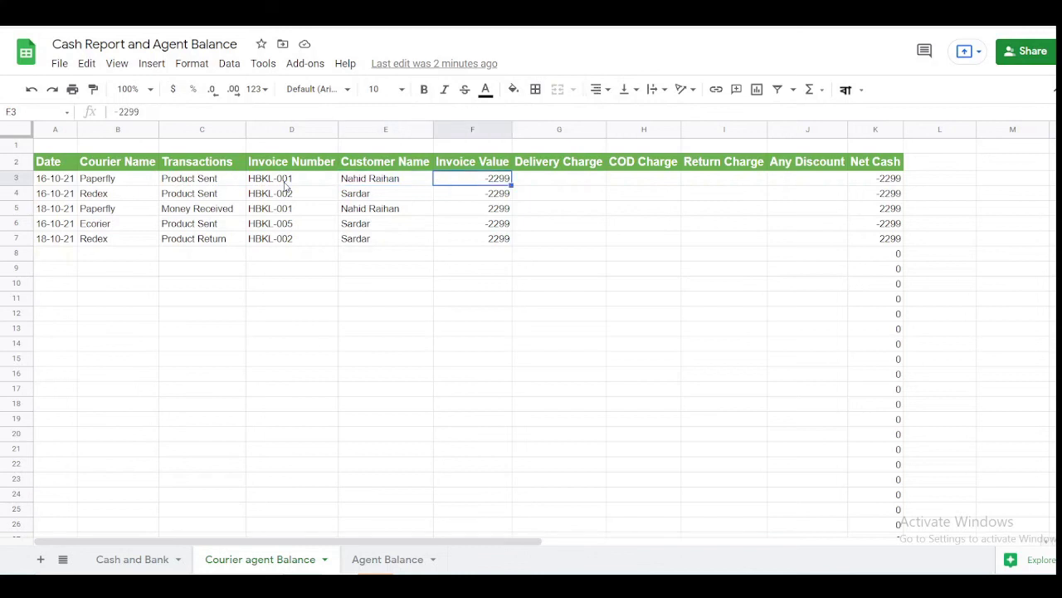
key(Down)
key(Down)
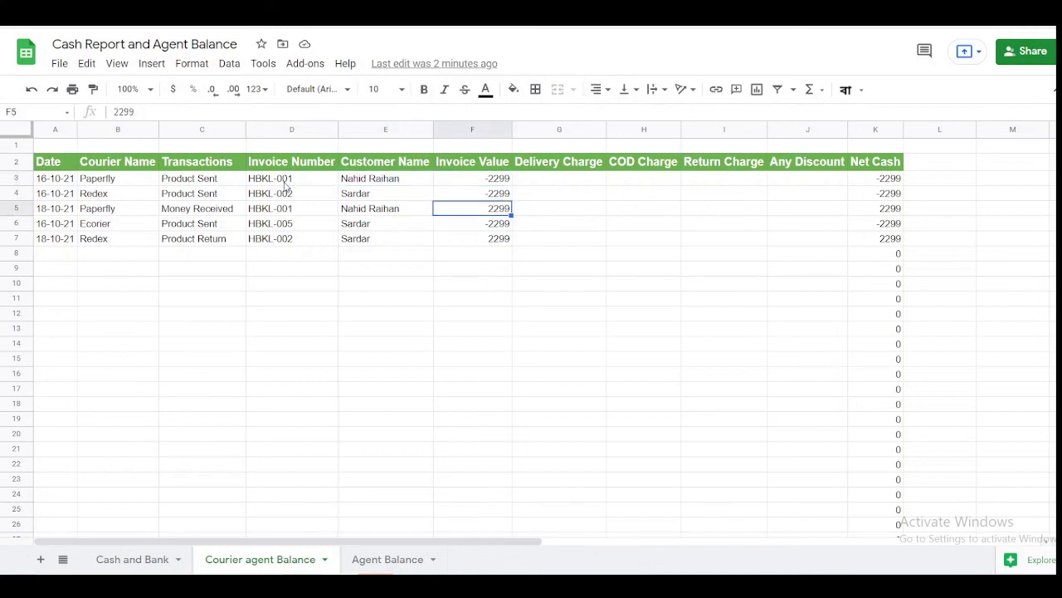
key(Left)
key(Left)
key(Left)
key(Right)
key(Right)
key(Right)
key(Up)
key(Left)
key(Left)
key(Left)
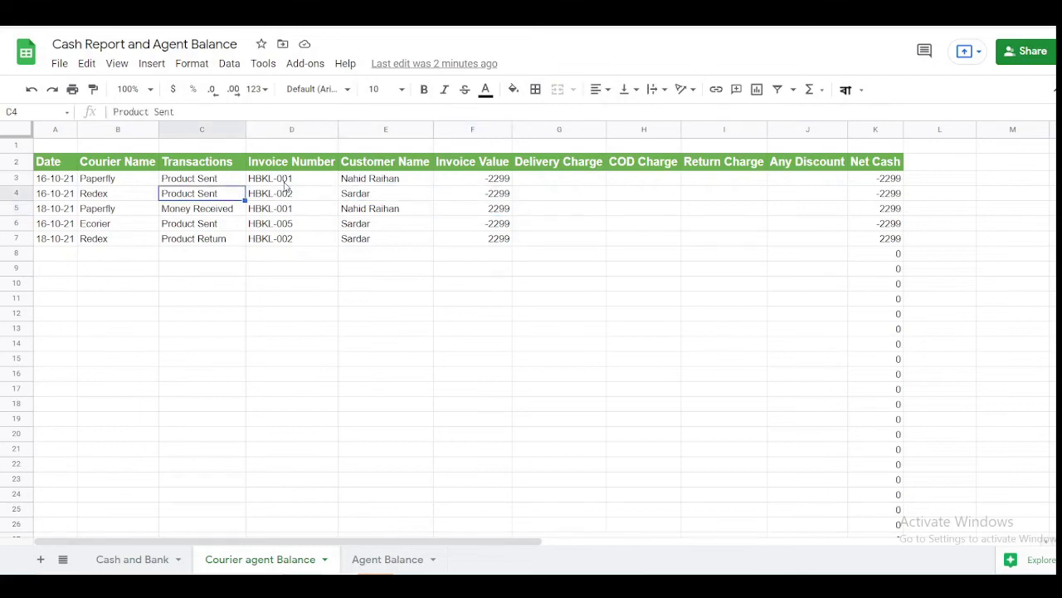
key(Right)
key(Right)
key(Right)
key(Down)
key(Down)
key(Left)
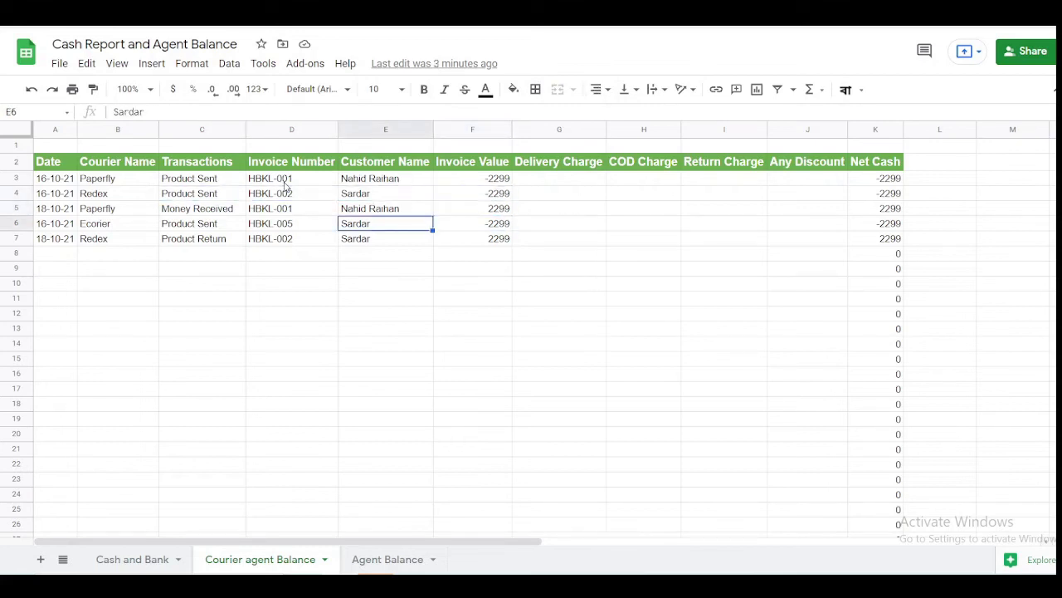
key(Left)
key(Left)
key(Down)
key(Right)
key(Right)
key(Right)
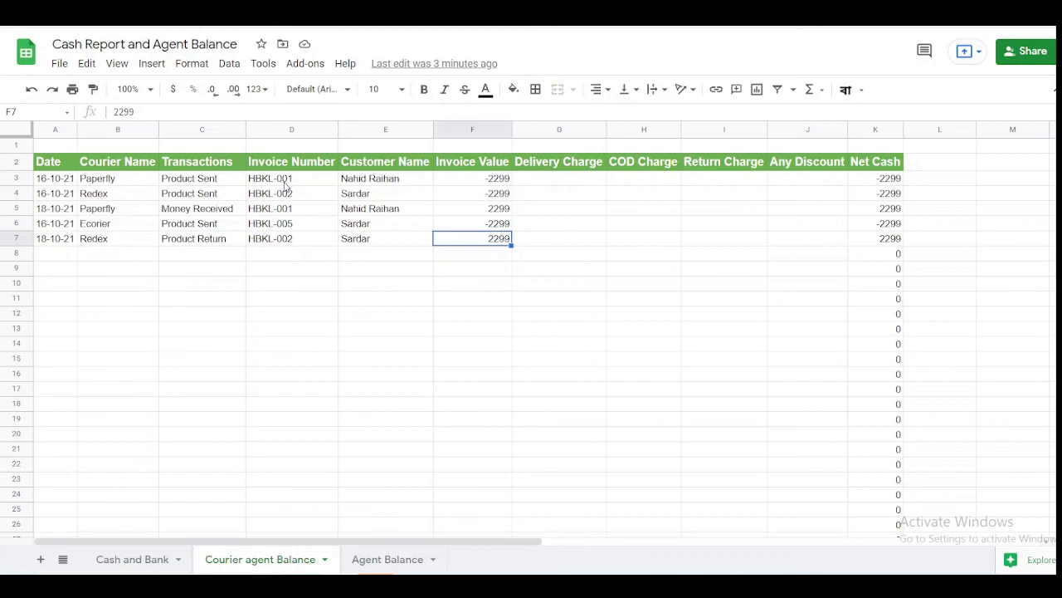
- Return to the Agent Balance pivot and check totals: Ecorier -2299, Paperfly 0, Redex 0
click(371, 558)
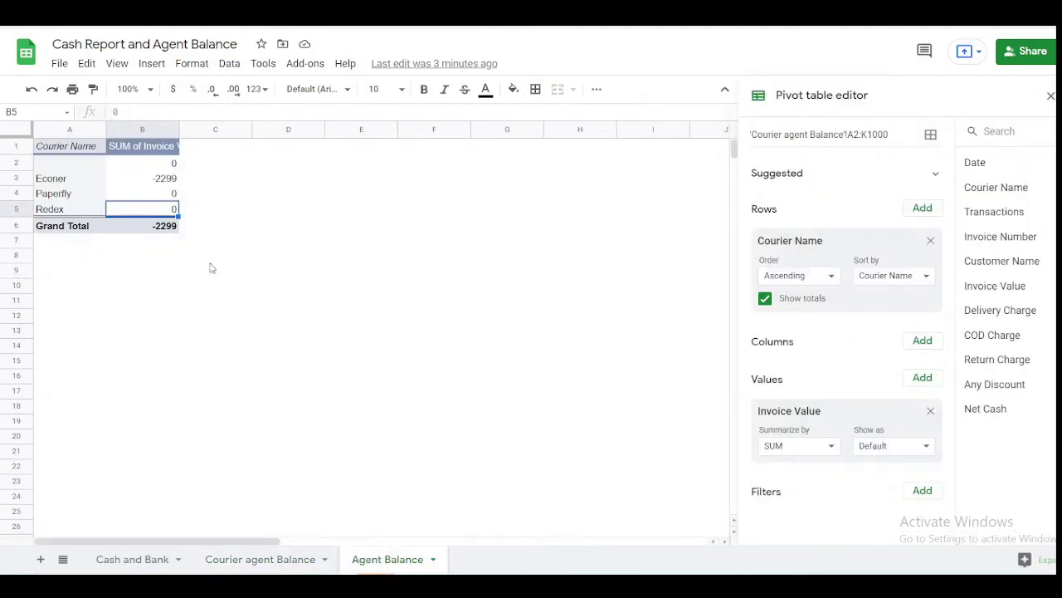
click(71, 181)
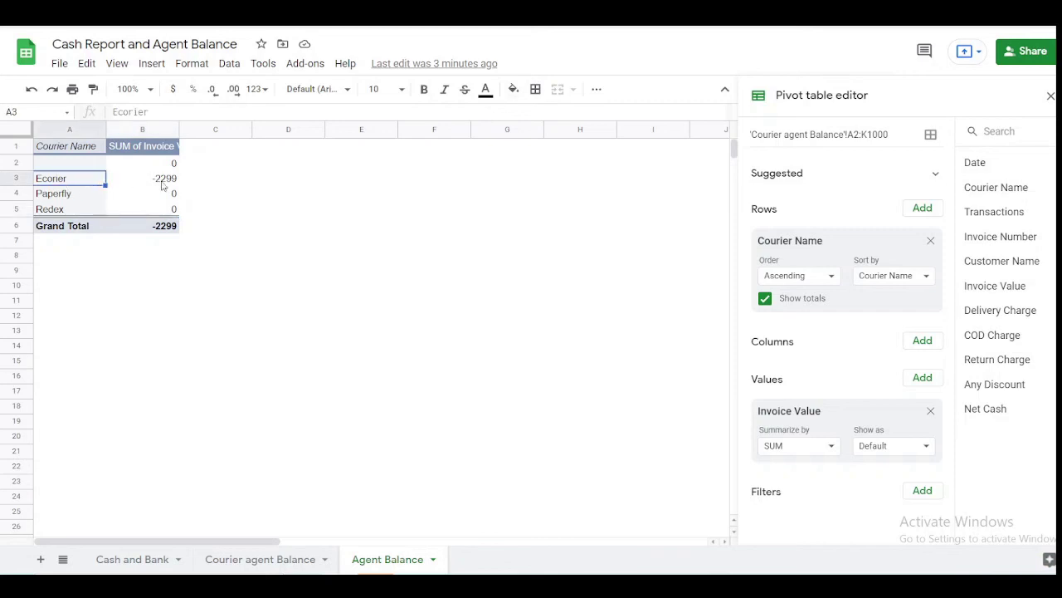
click(162, 183)
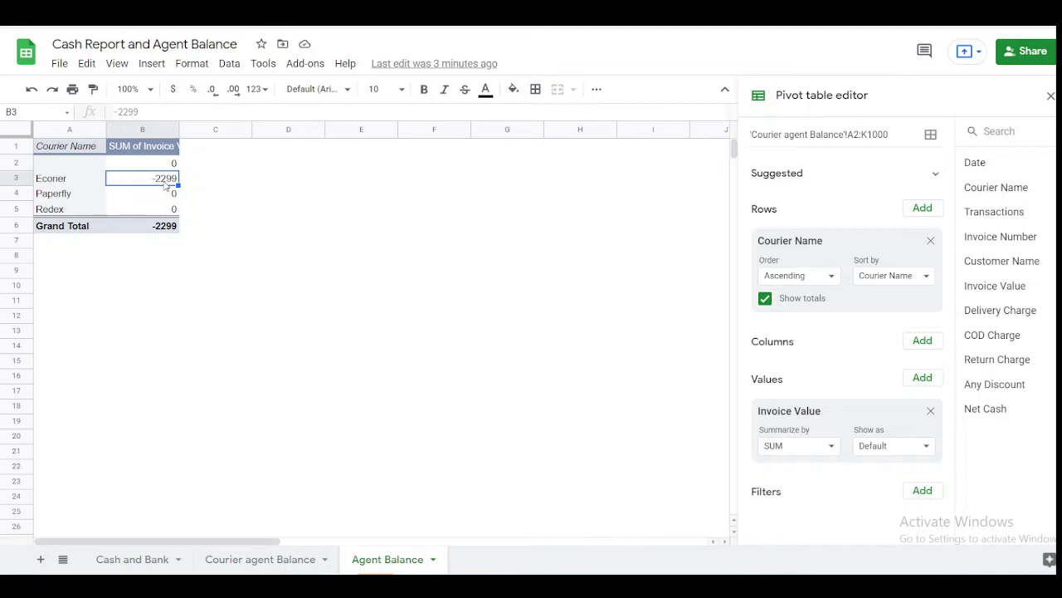
click(172, 196)
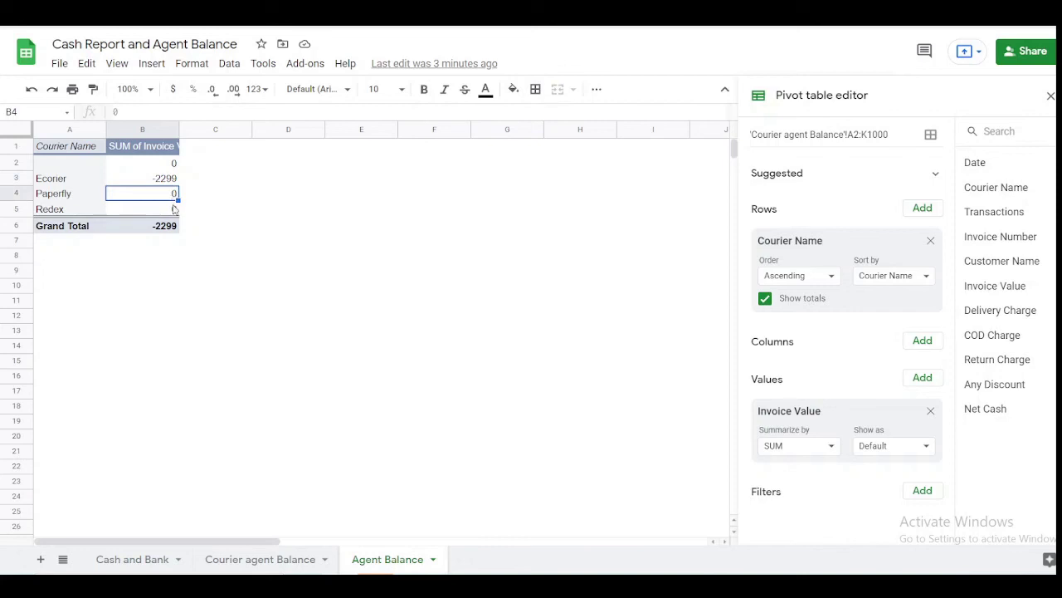
click(174, 210)
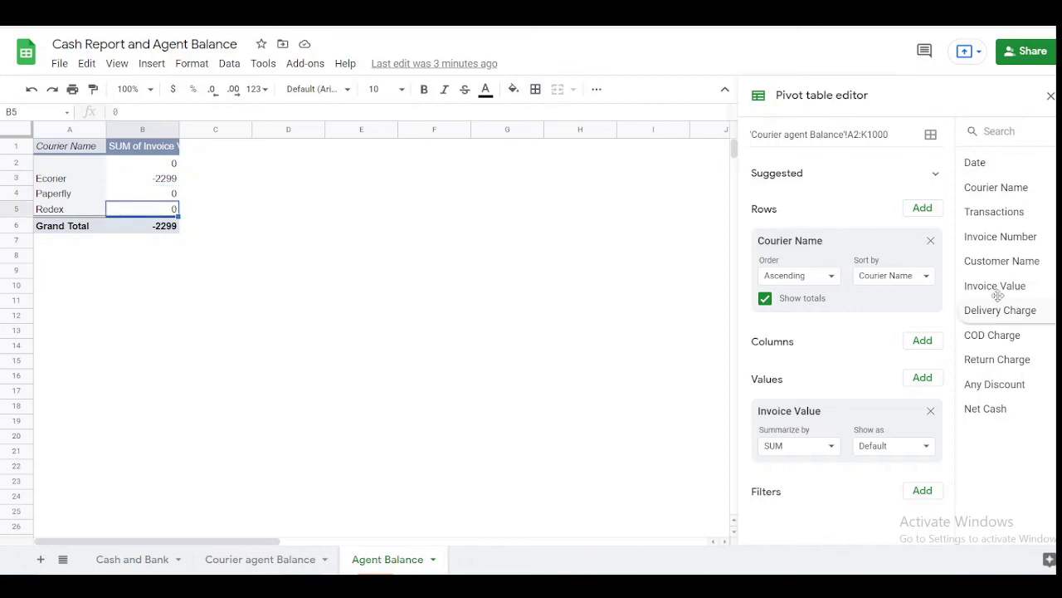
- Regroup the pivot rows by Invoice Number instead of Courier Name
click(930, 244)
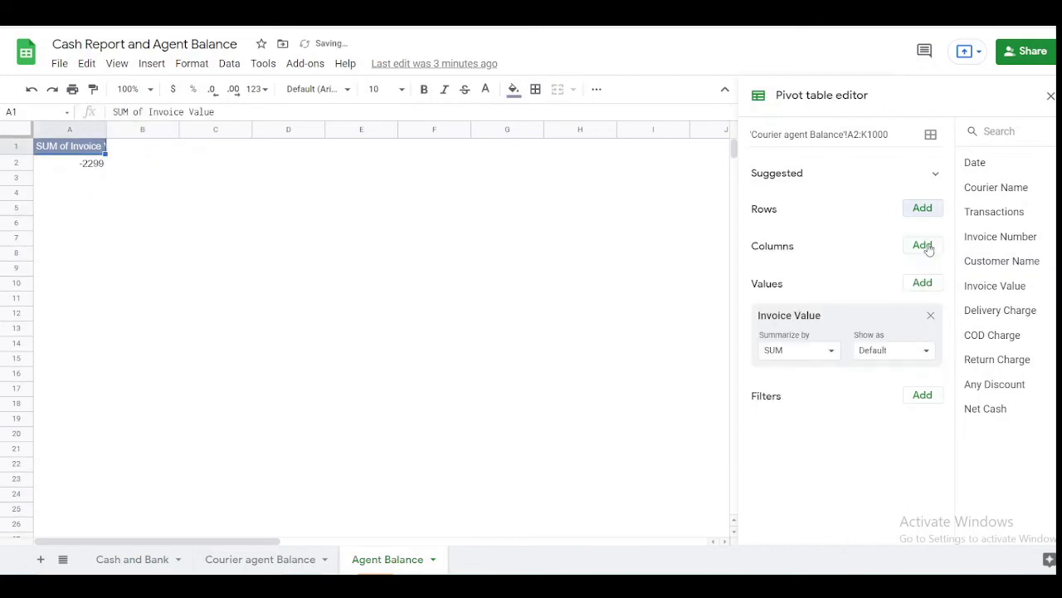
click(930, 211)
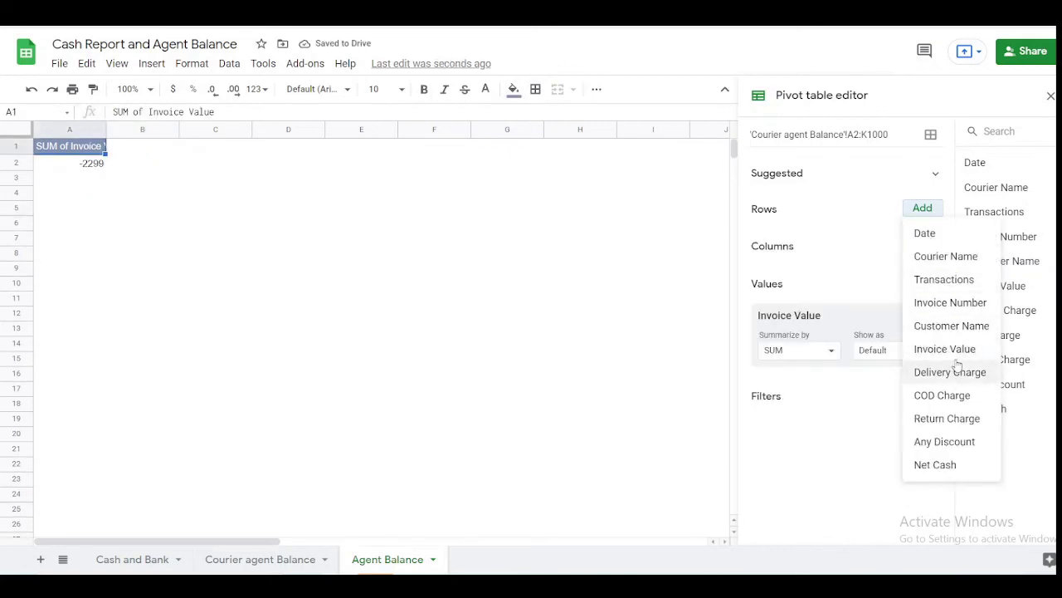
click(942, 304)
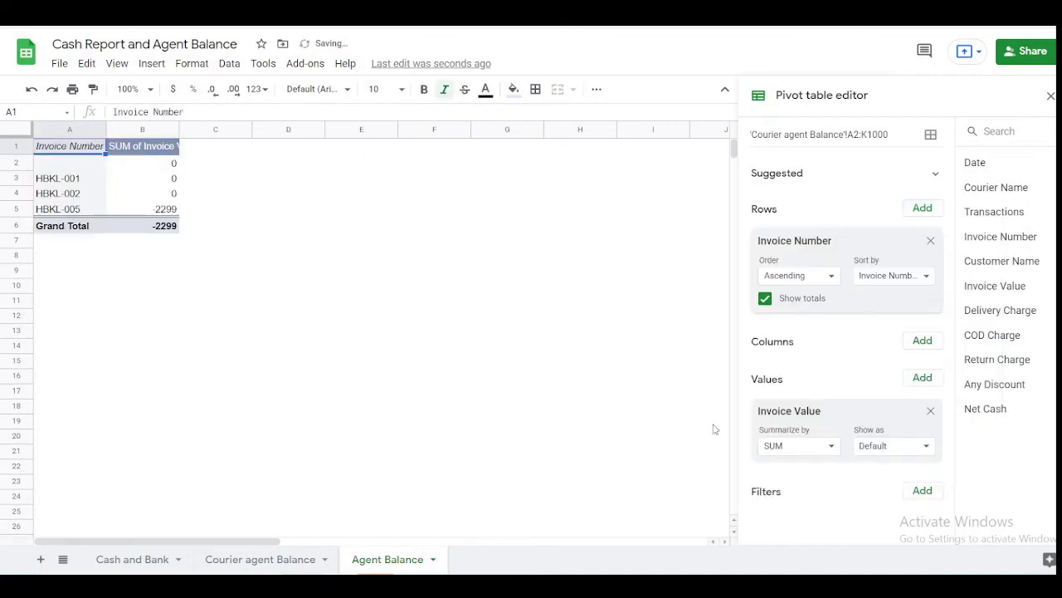
click(77, 183)
click(78, 189)
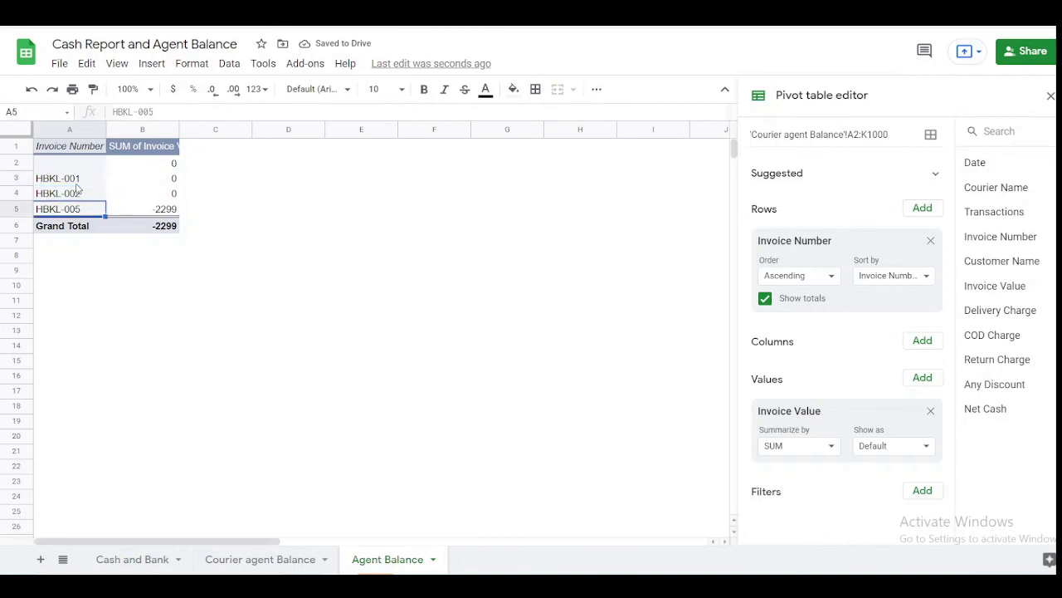
- Verify the invoice sums (HBKL-005 at -2299, others 0), then return to the Courier agent Balance sheet
key(Up)
key(Right)
key(Right)
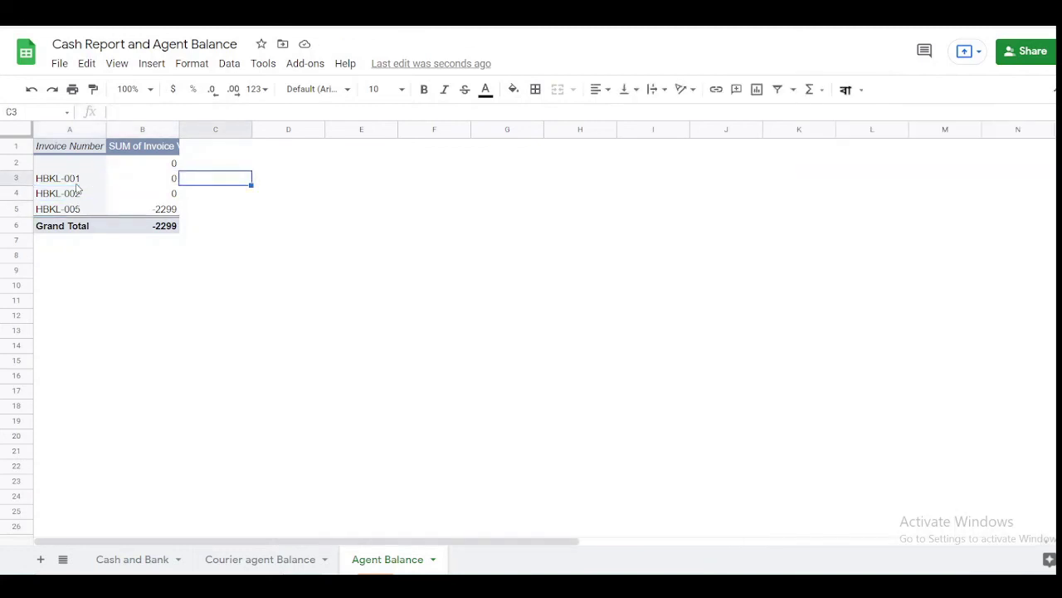
key(Left)
key(Down)
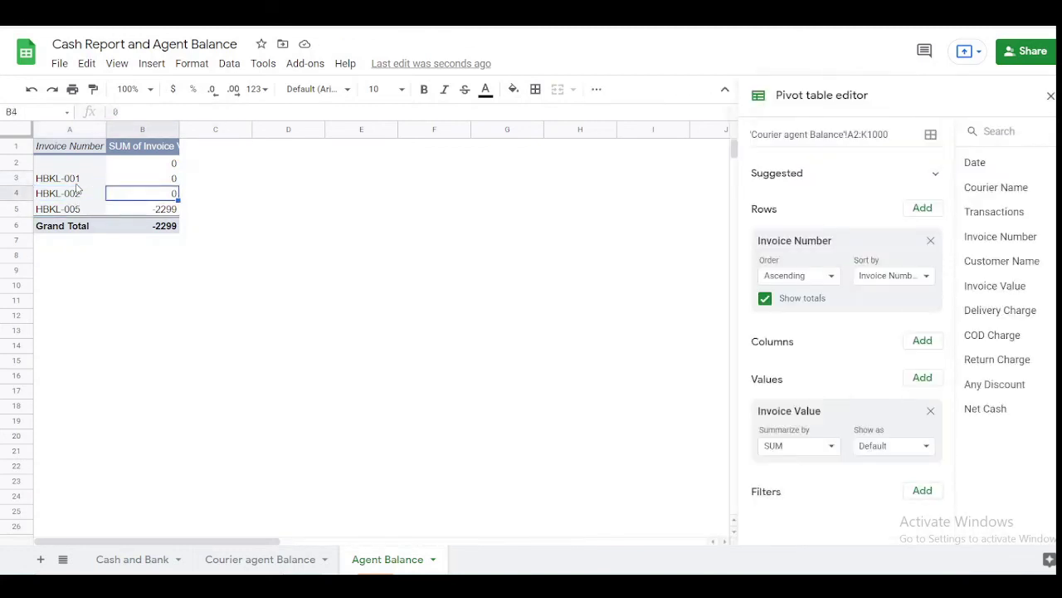
key(Up)
key(Down)
key(Down)
key(Left)
key(Right)
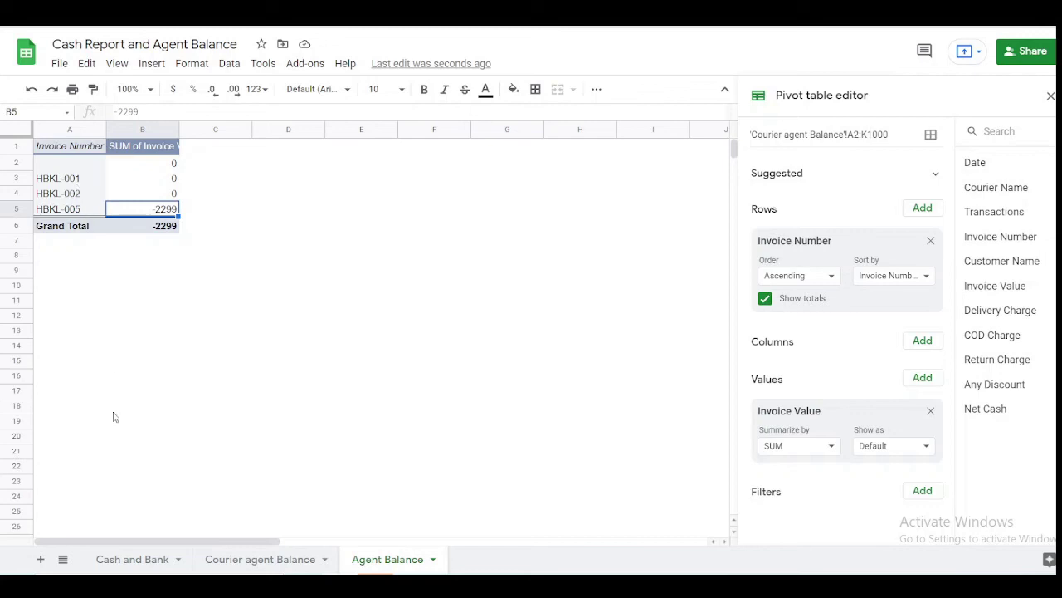
click(233, 563)
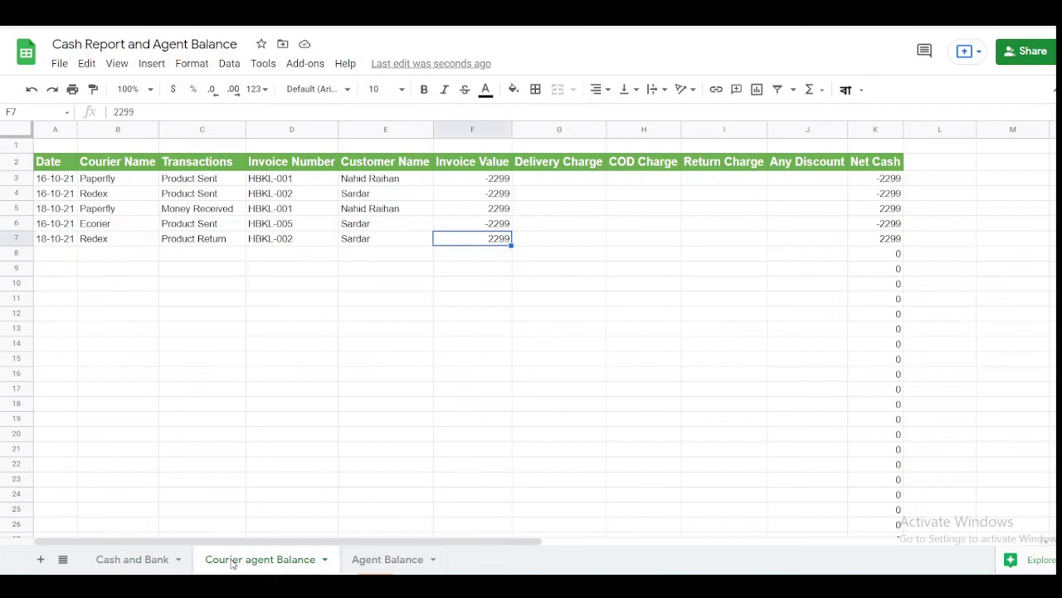
- Enter row 5's delivery charge of 140 and COD charge of 5
key(Up)
key(Left)
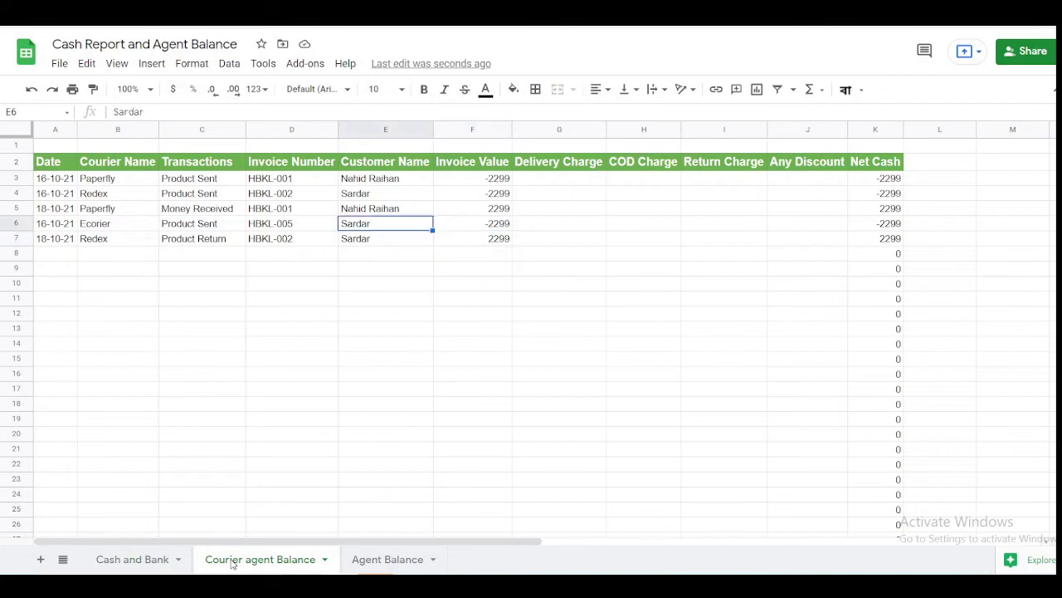
key(Left)
key(Left)
key(Up)
key(Right)
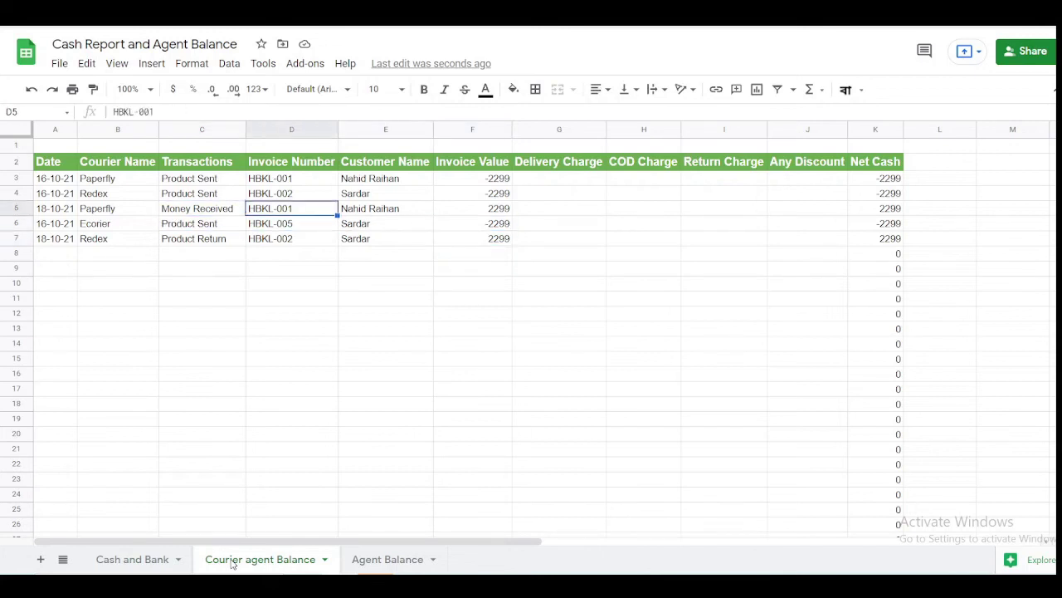
key(Right)
key(Right)
key(Right)
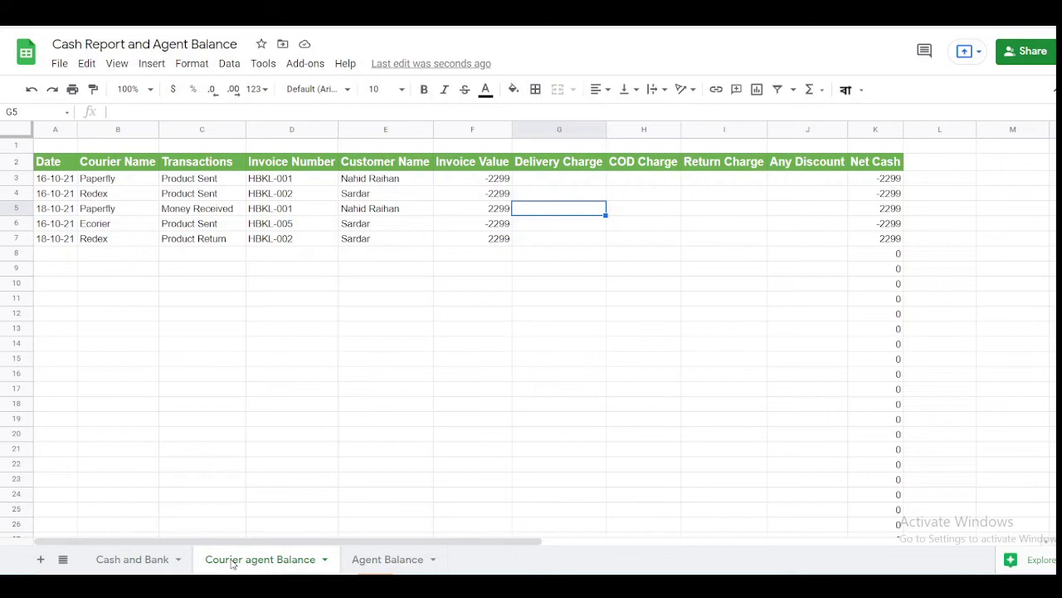
text(110)
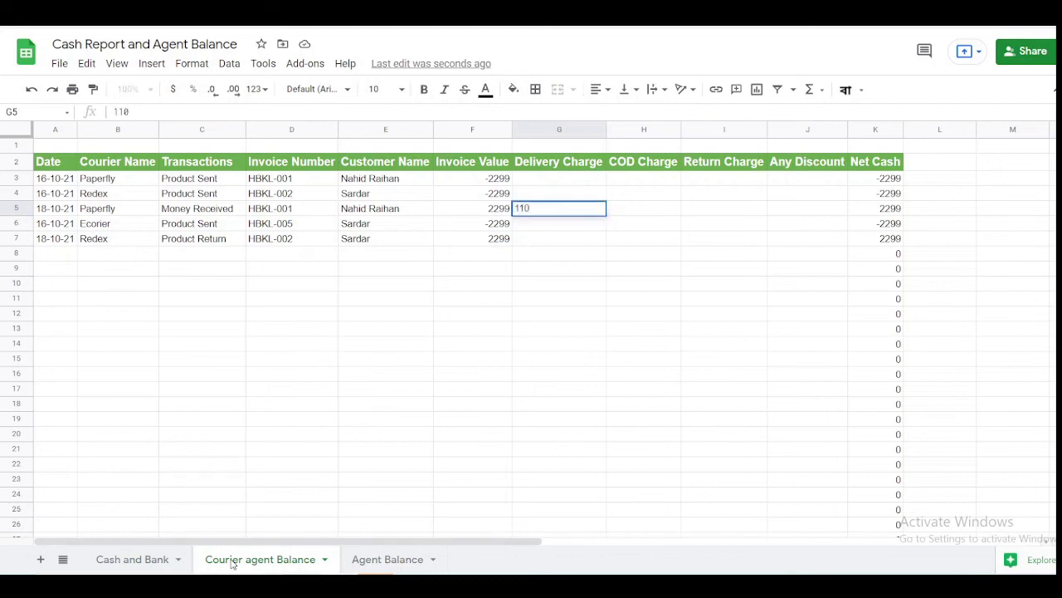
key(BackSpace)
key(BackSpace)
text(40)
key(Tab)
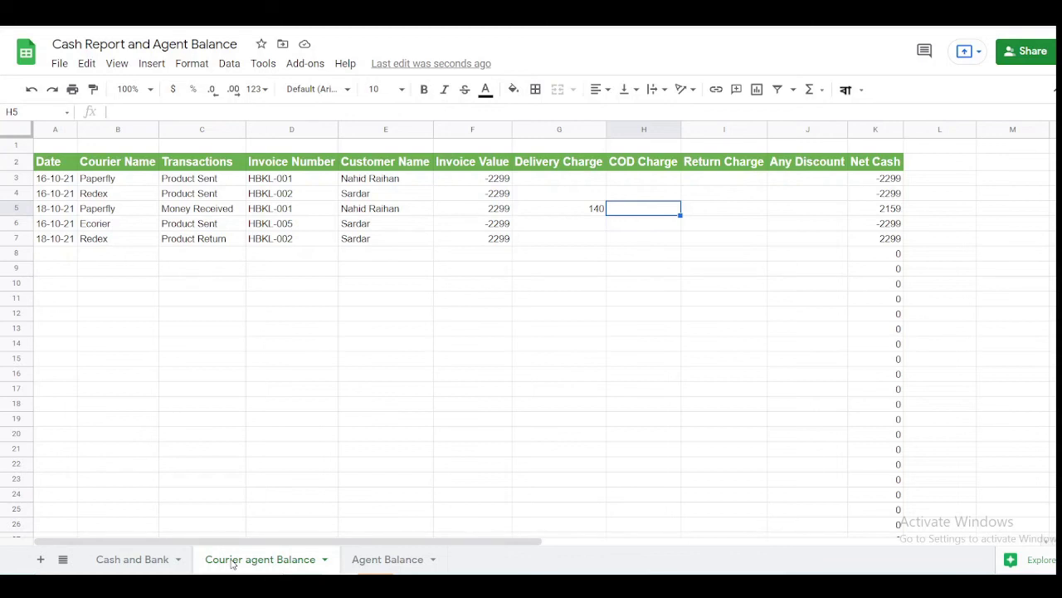
text(5)
key(Tab)
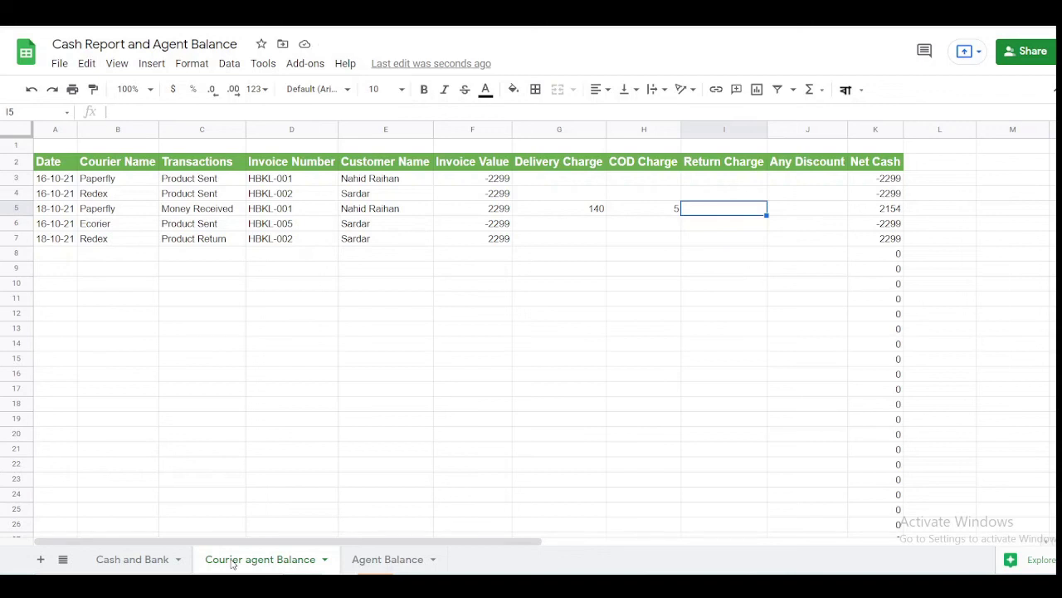
- Enter row 7's delivery charge of 140 and return charge of 70
key(Down)
key(Down)
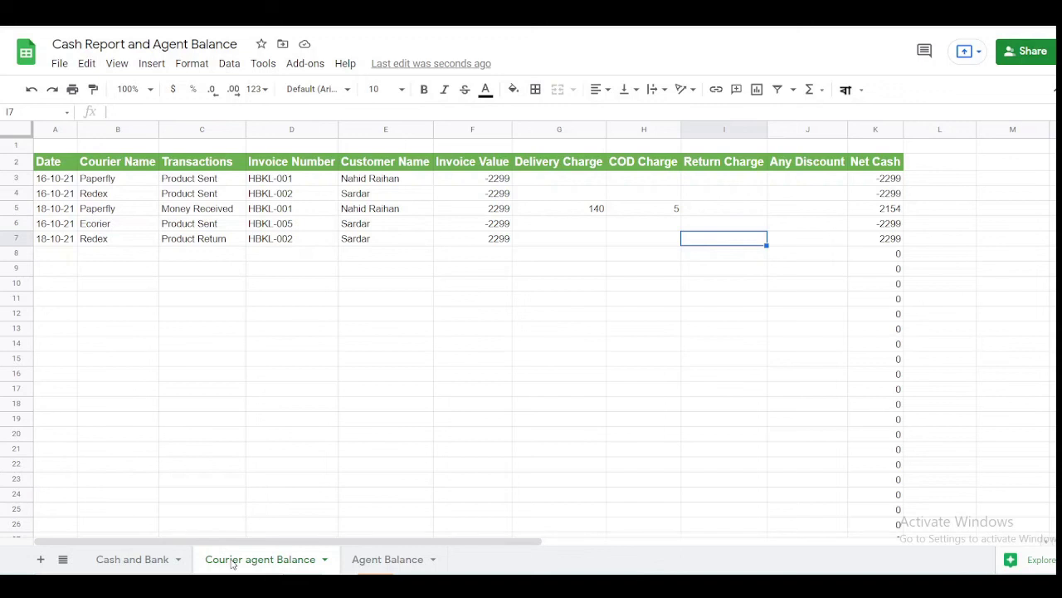
text(55)
key(Tab)
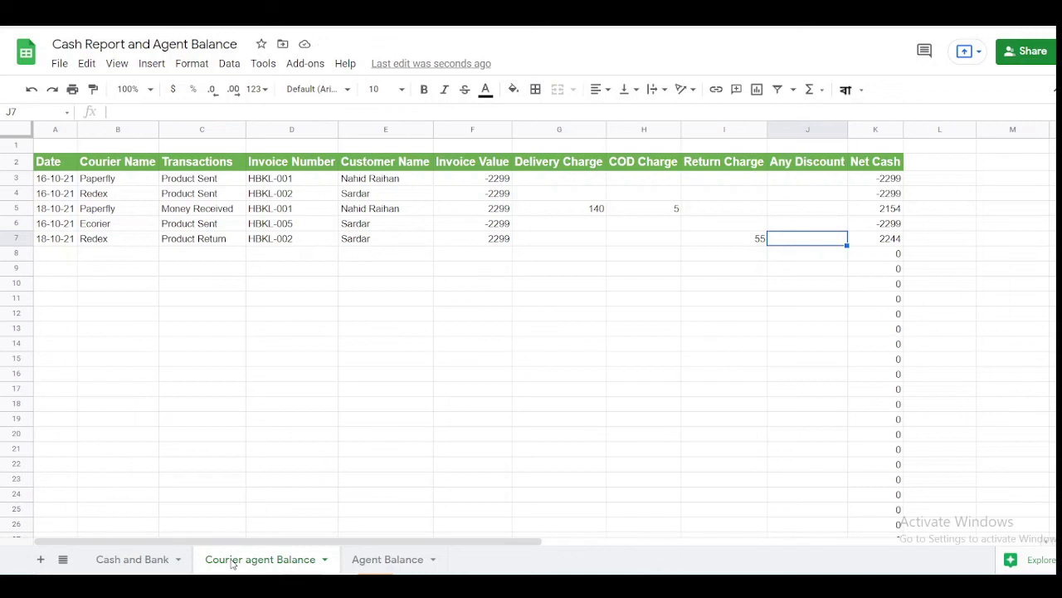
key(Left)
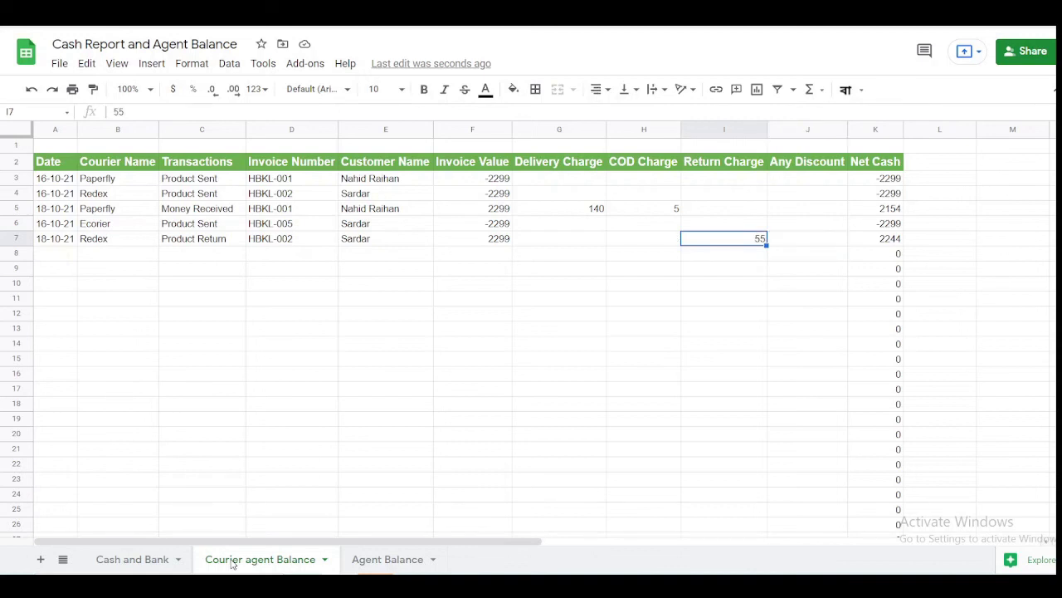
text(210)
key(Right)
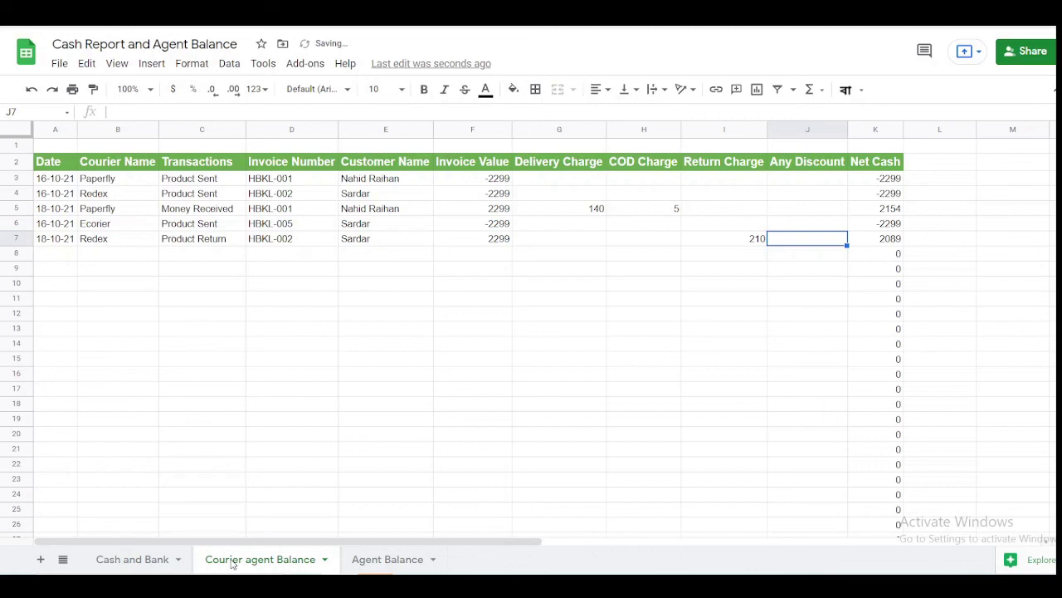
key(Left)
key(Left)
key(Left)
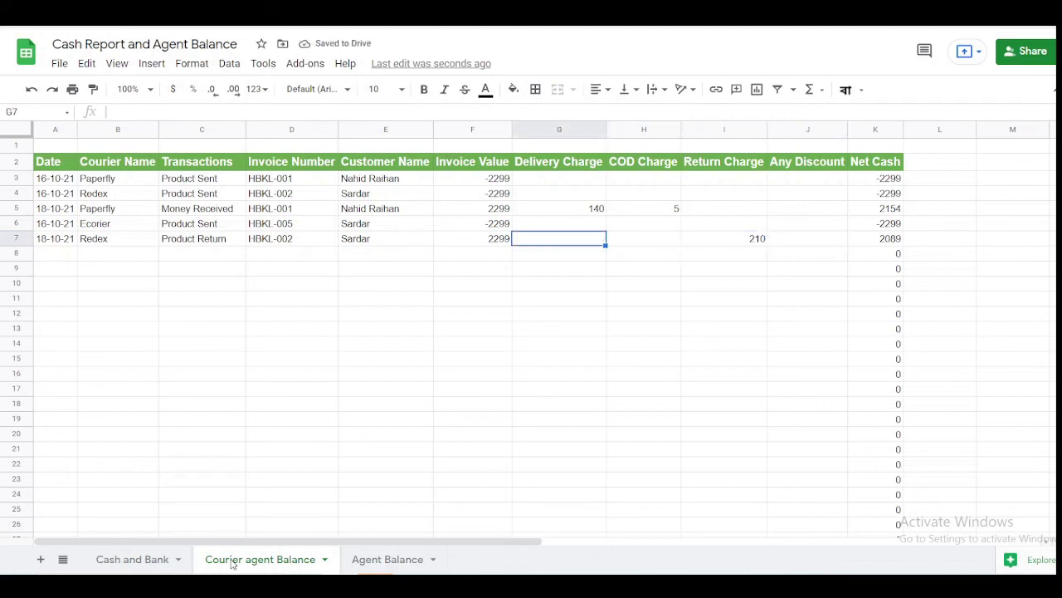
text(140)
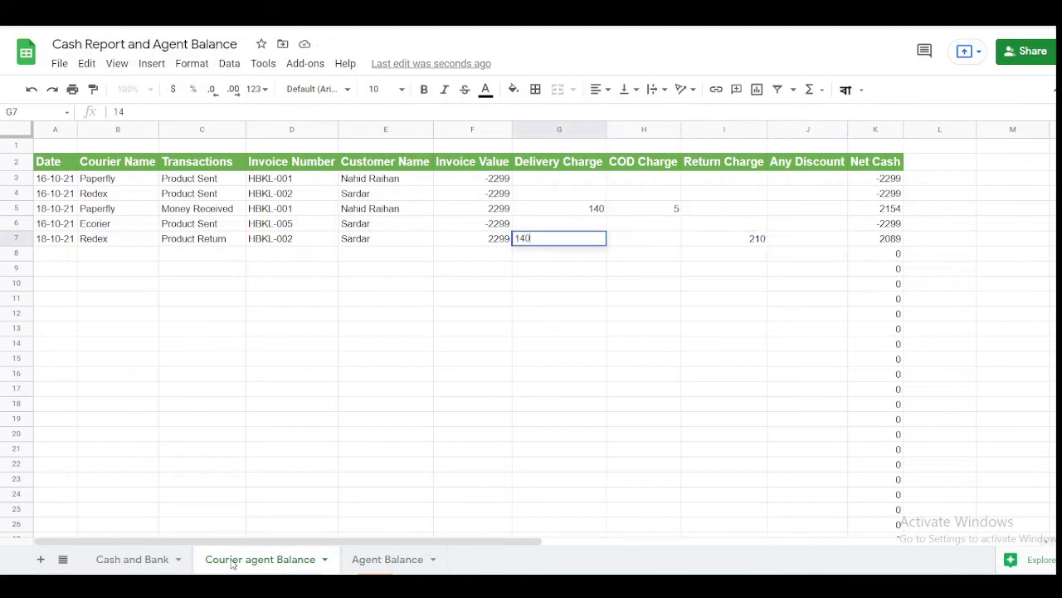
key(Right)
key(Right)
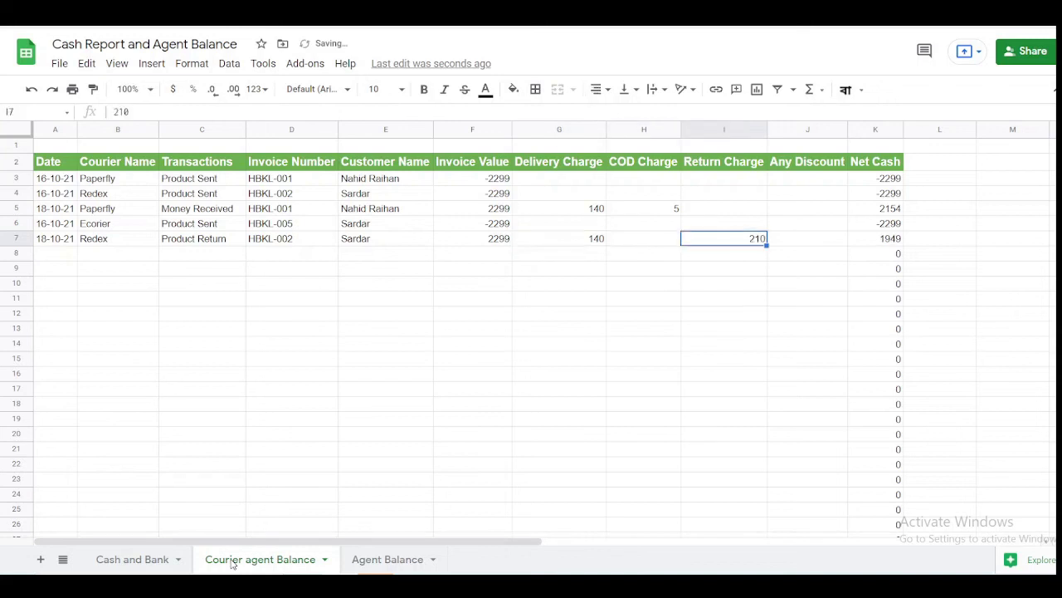
text(70)
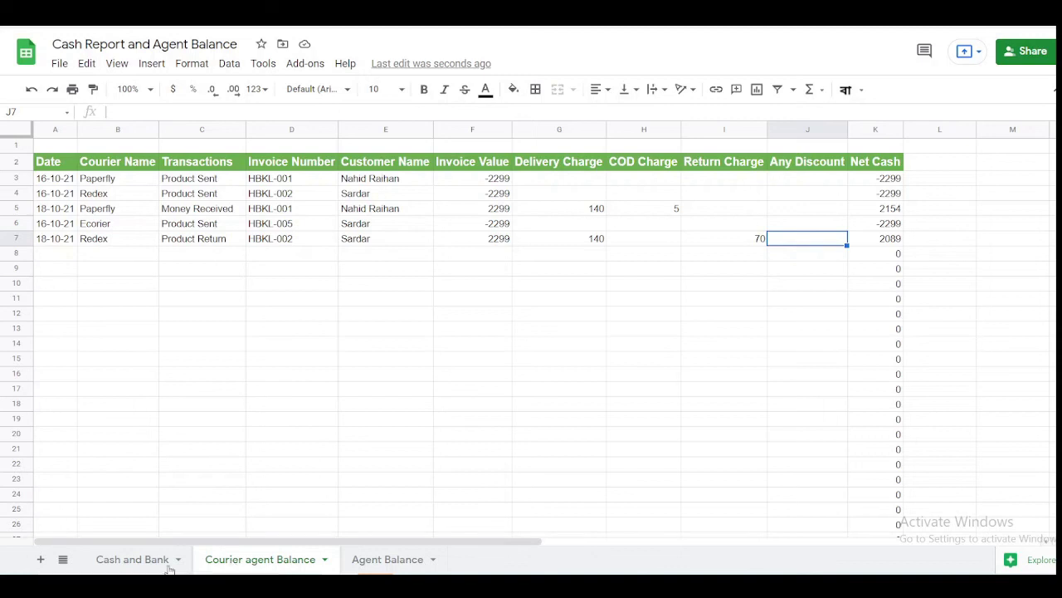
click(365, 567)
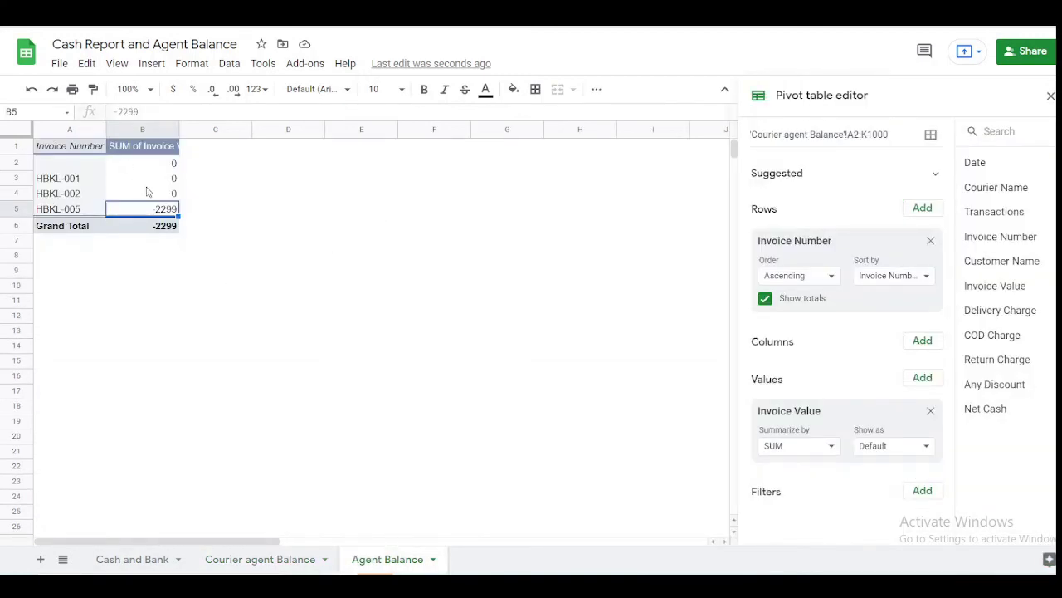
key(Up)
key(Up)
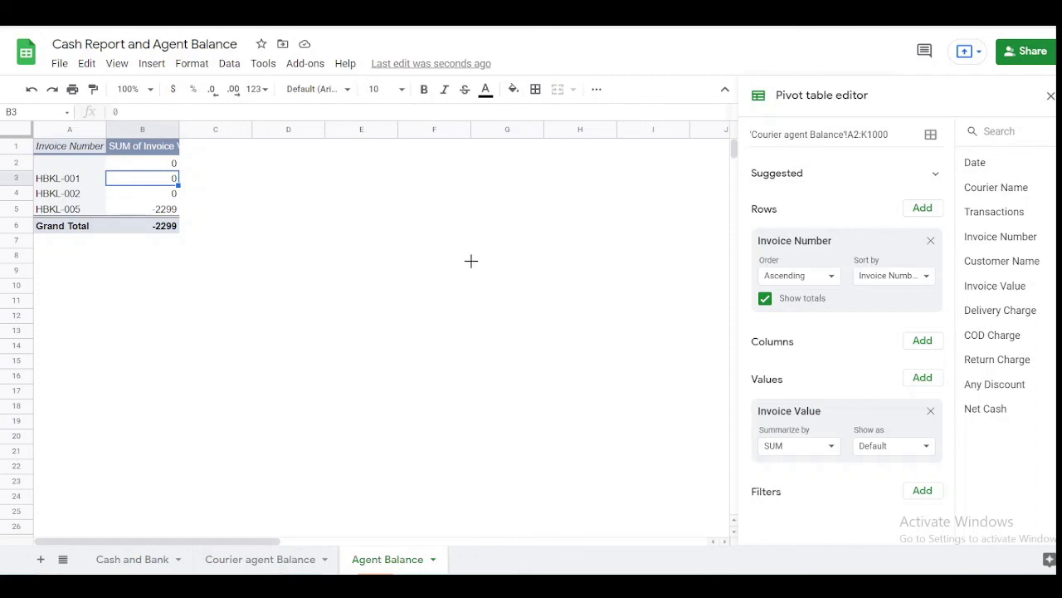
right_click(469, 262)
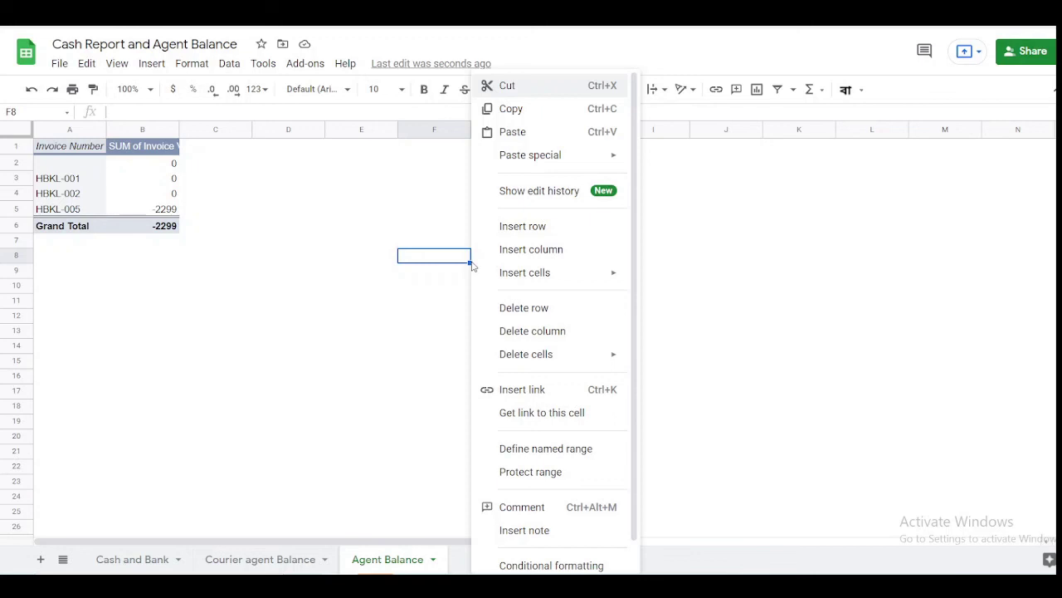
click(342, 198)
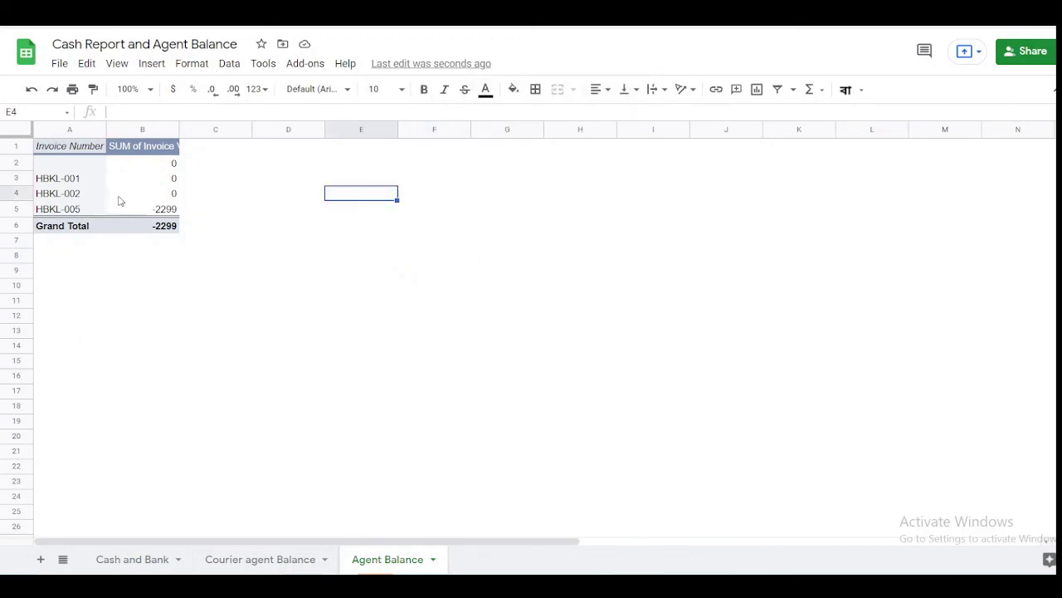
click(137, 207)
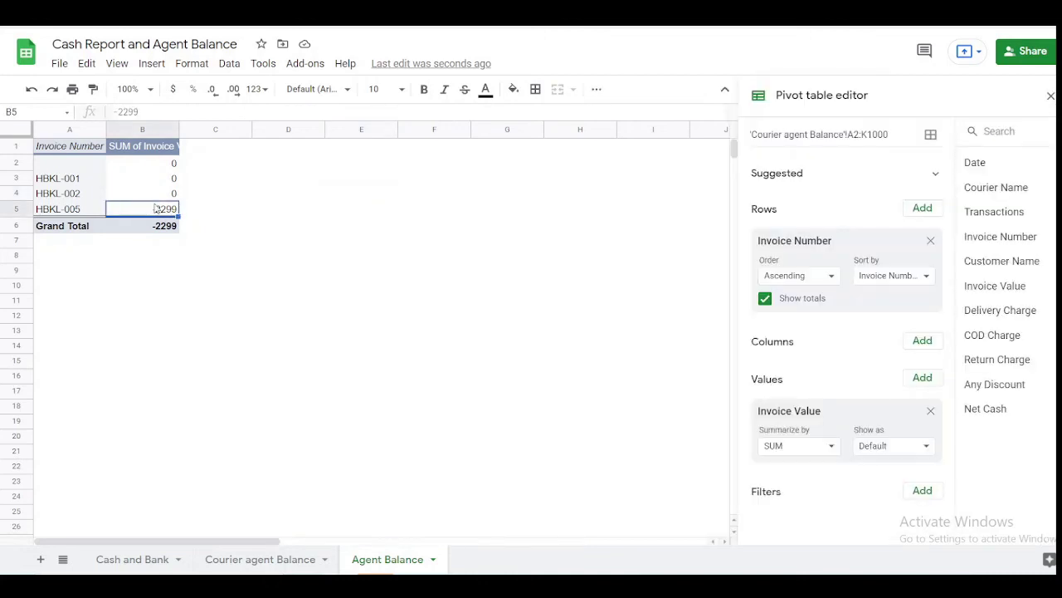
click(163, 196)
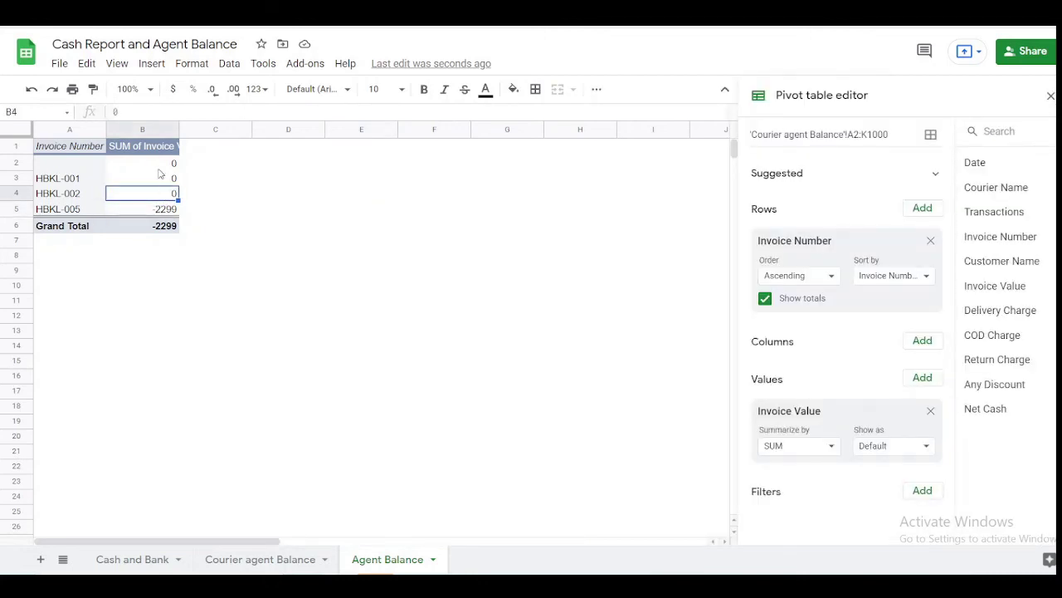
click(160, 180)
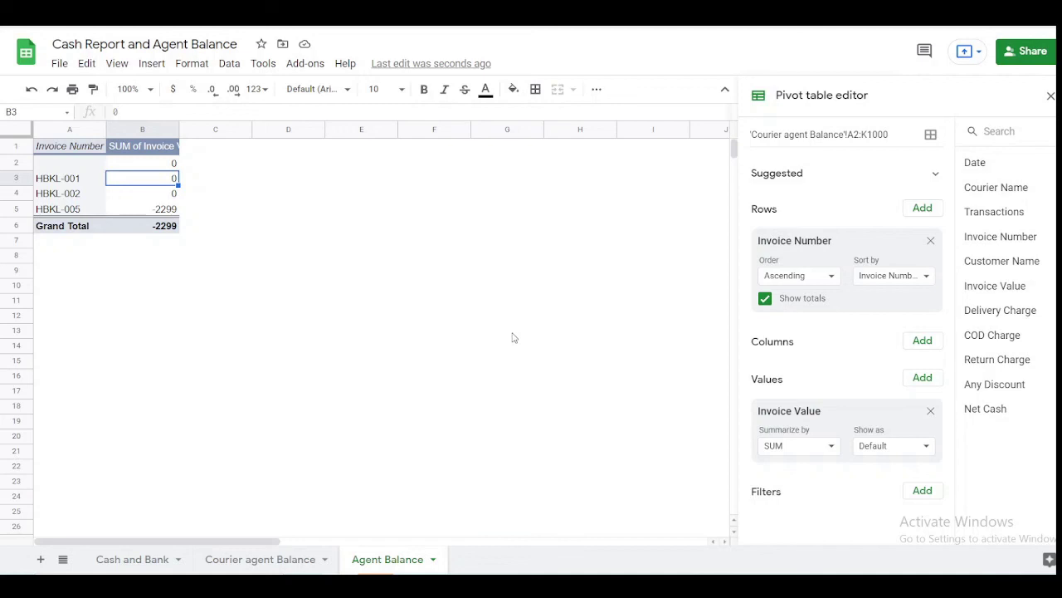
click(423, 257)
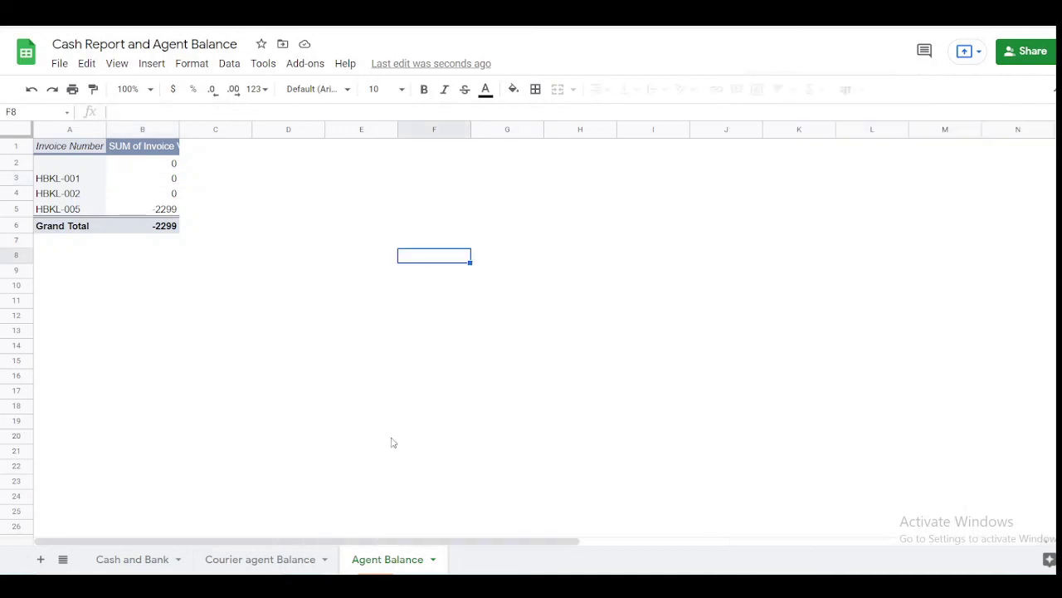
click(152, 561)
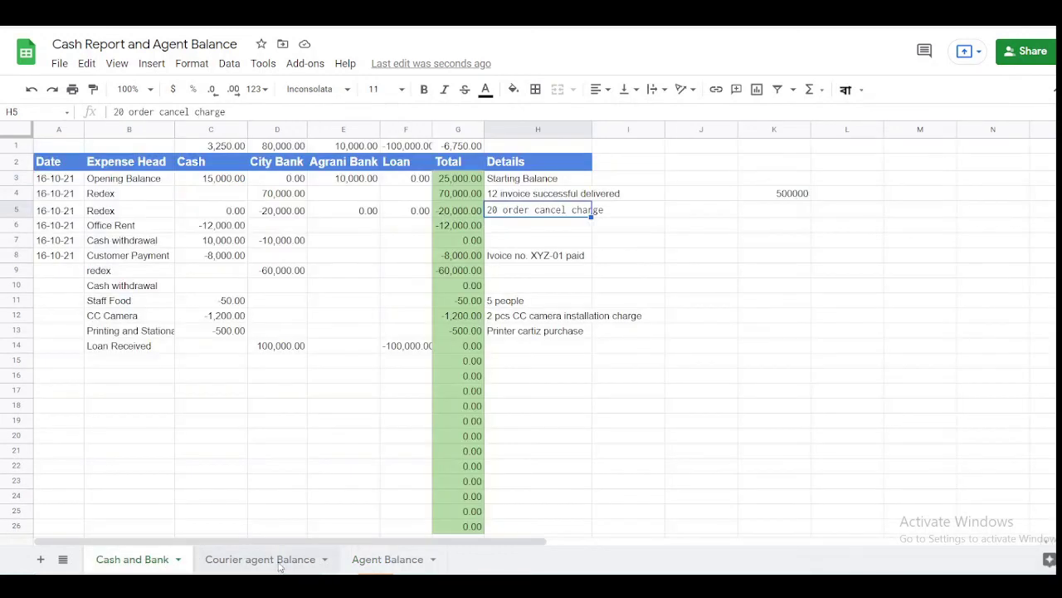
click(280, 561)
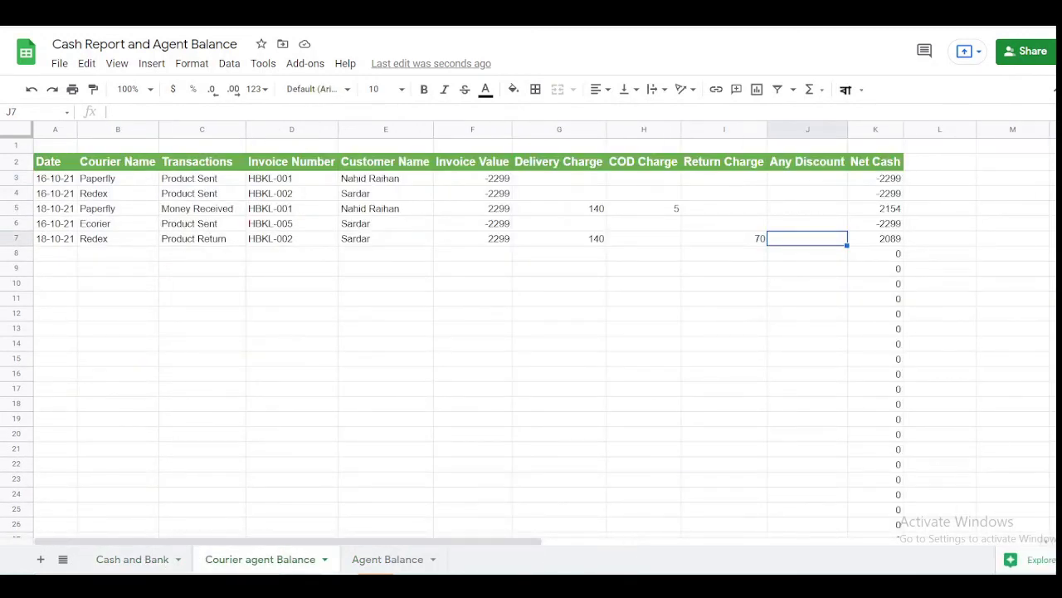
click(581, 367)
- Rename the Agent Balance sheet to 'Pivot'
click(389, 562)
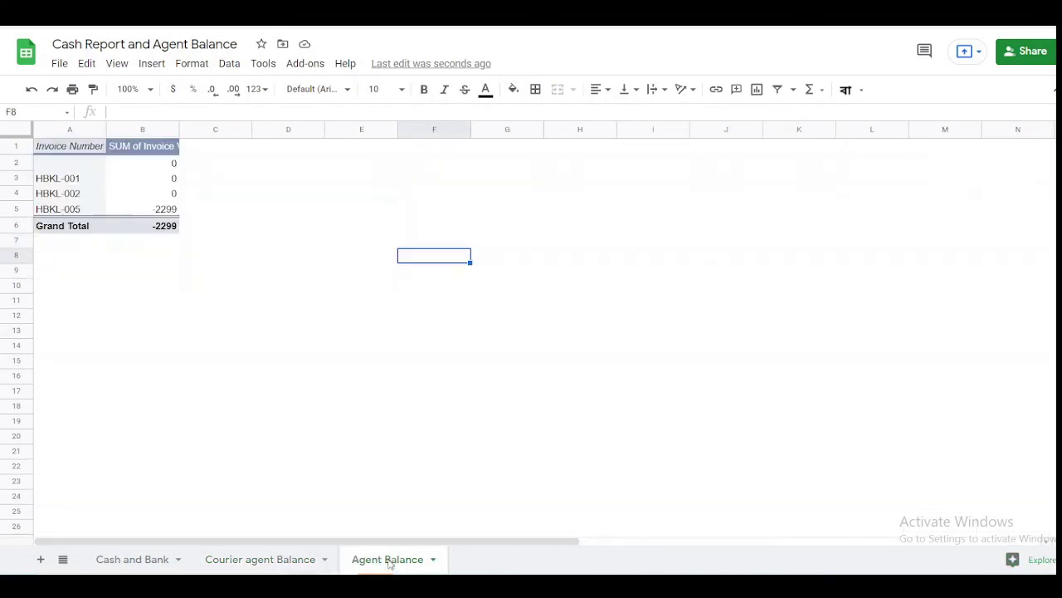
double_click(388, 561)
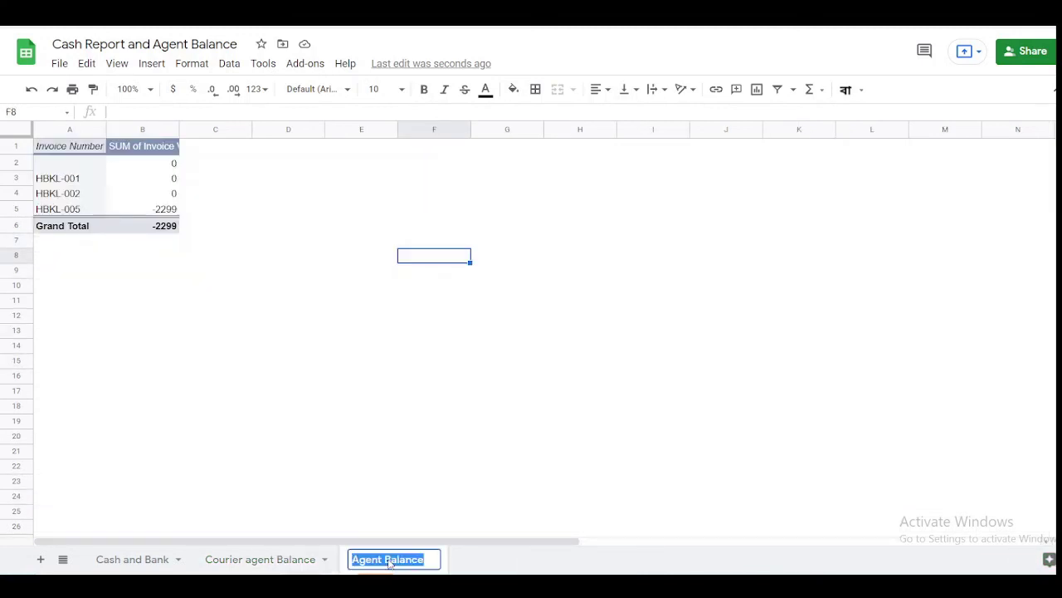
text(Pivot)
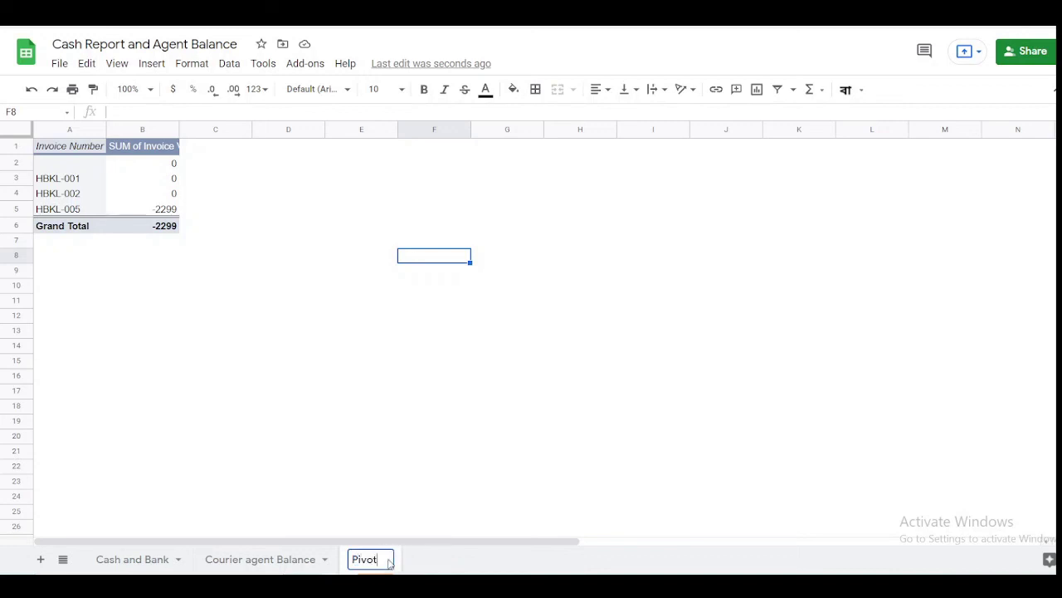
key(Return)
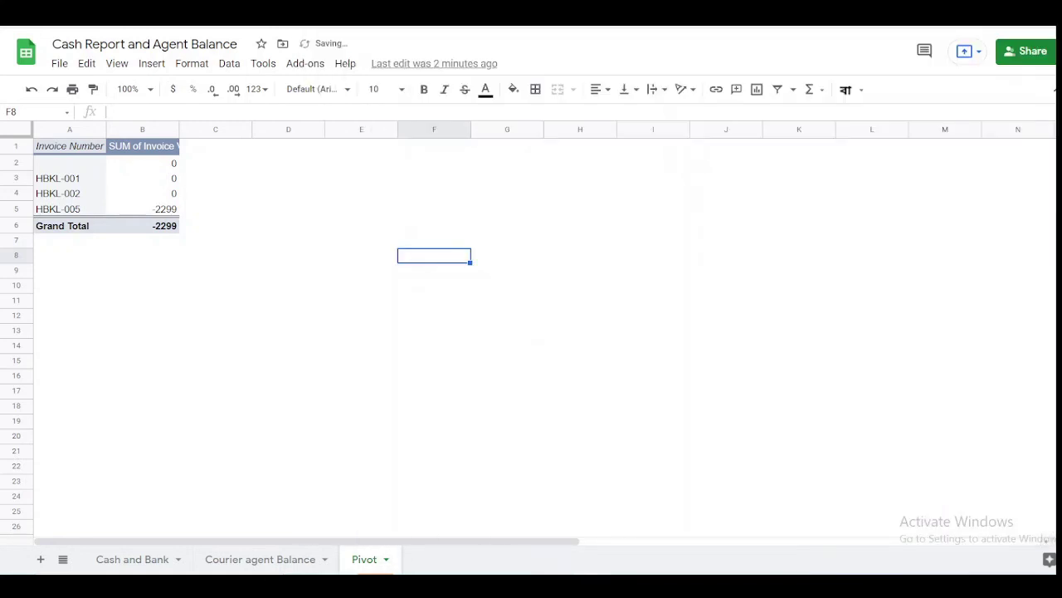
- Open the pivot table editor, glance at the source data, and reopen the editor on Pivot
click(155, 196)
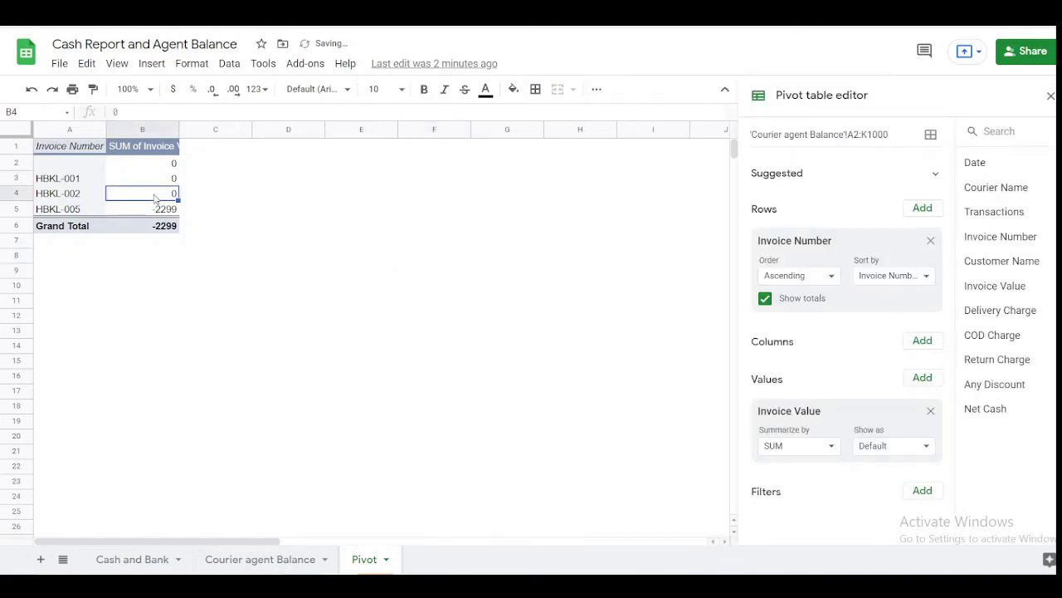
click(226, 562)
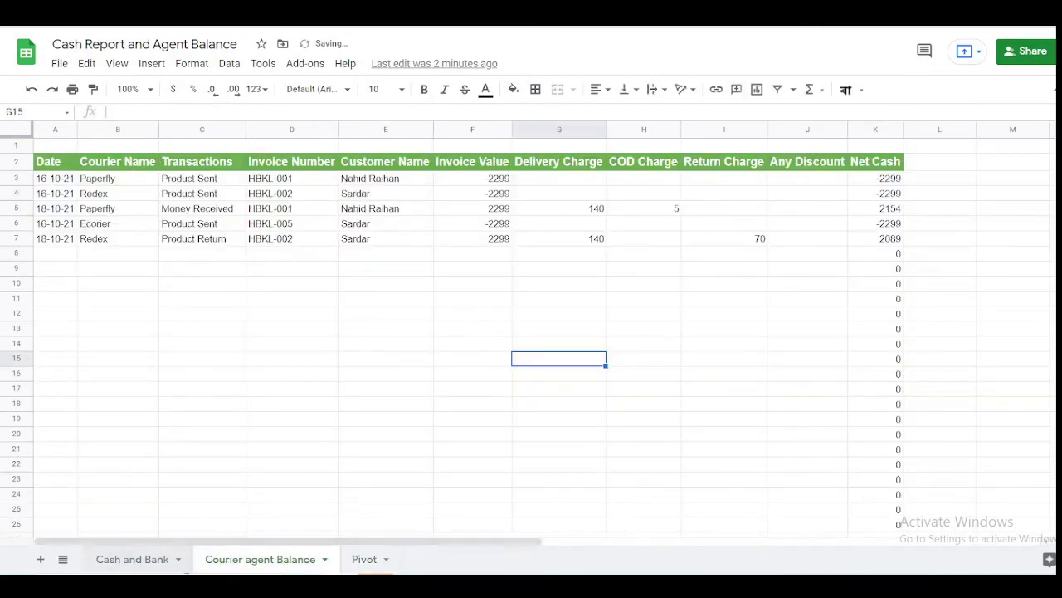
click(366, 559)
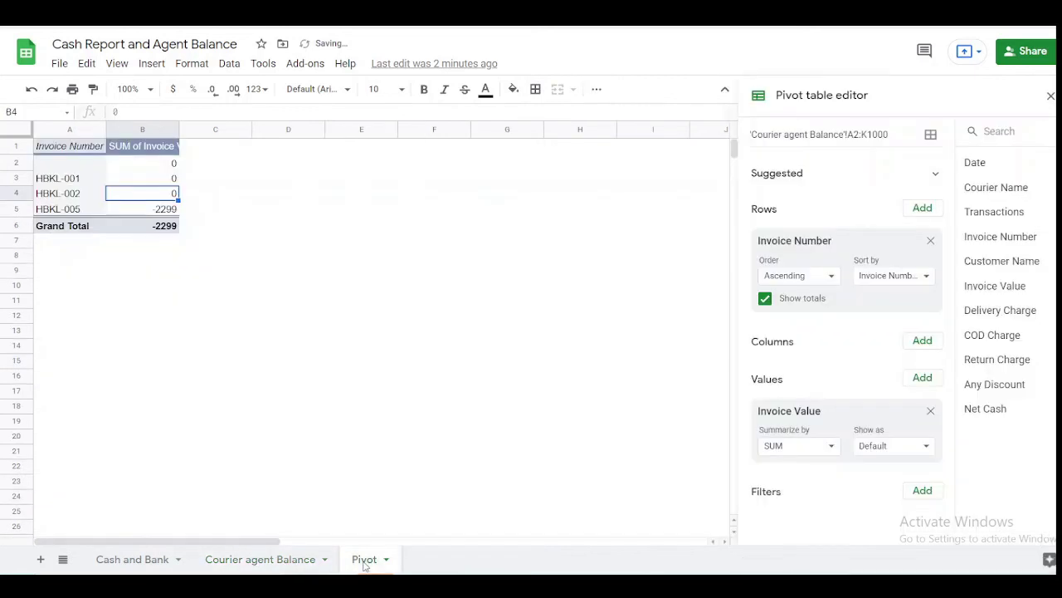
click(442, 377)
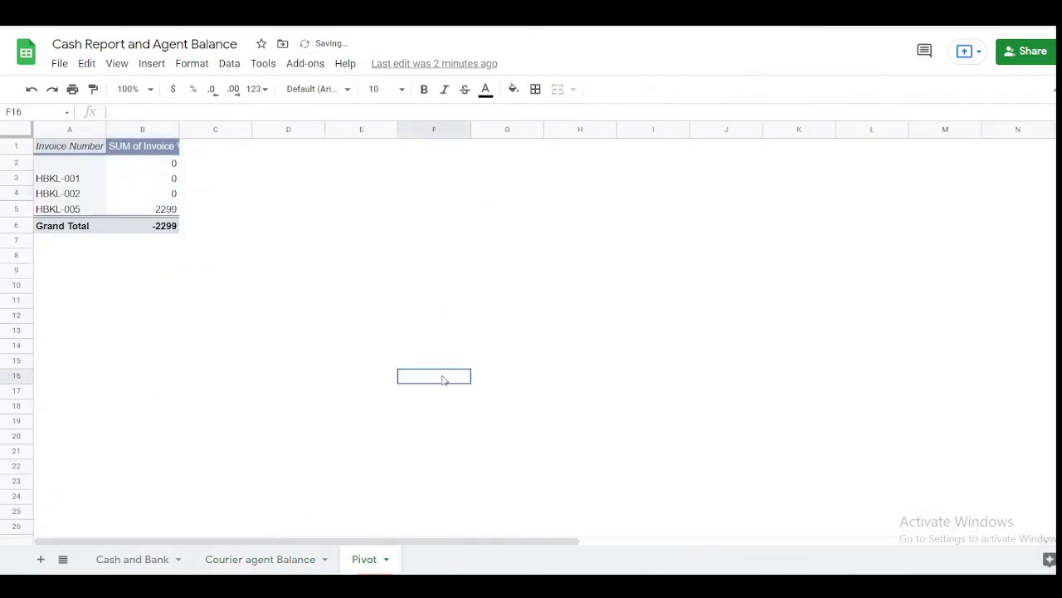
click(97, 182)
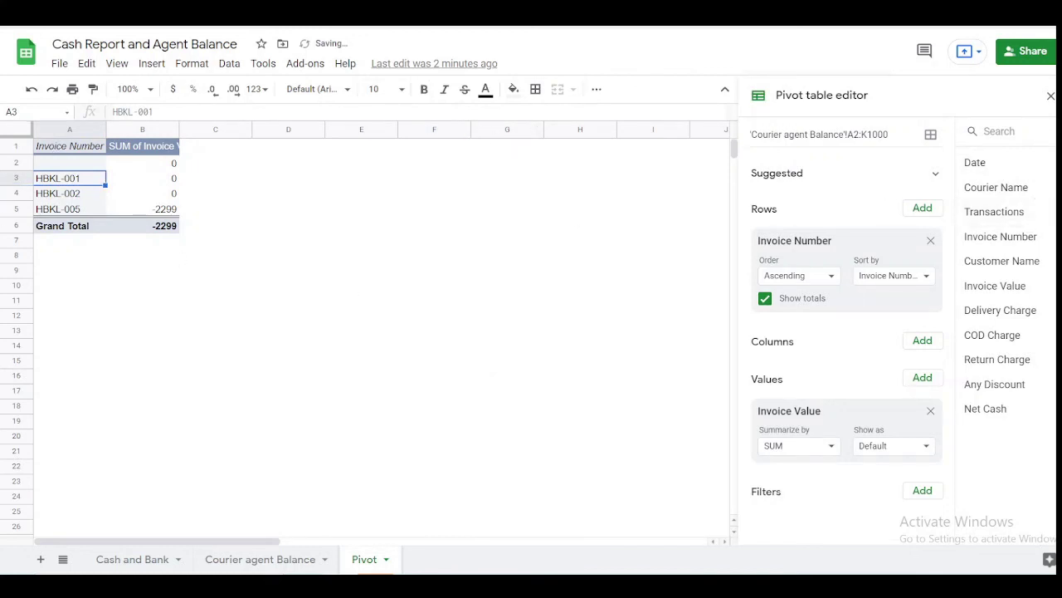
- Replace Invoice Number rows with Courier Name rows and sum Invoice Value per courier
click(931, 242)
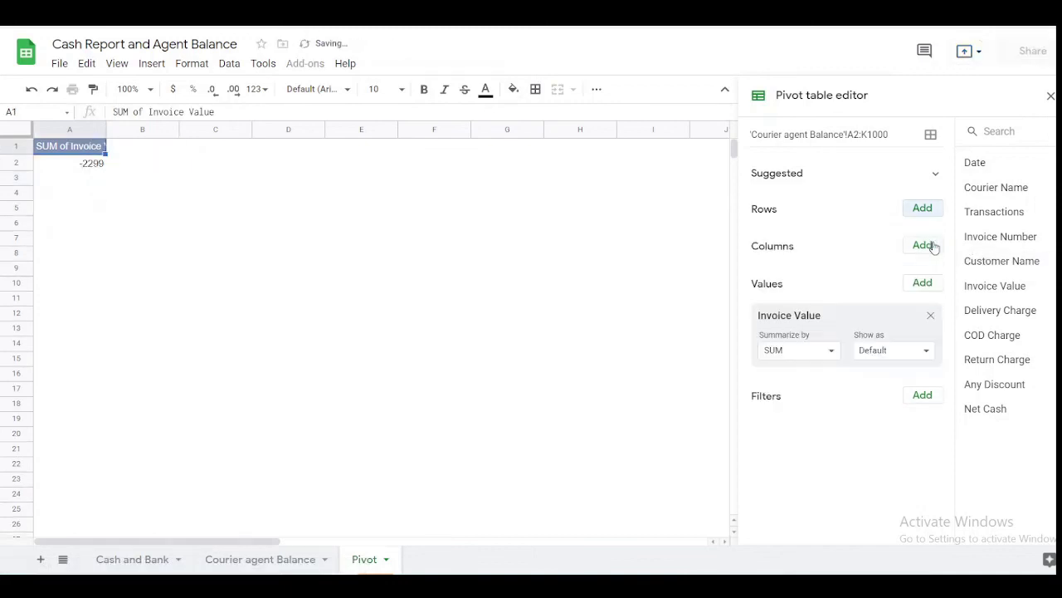
click(930, 315)
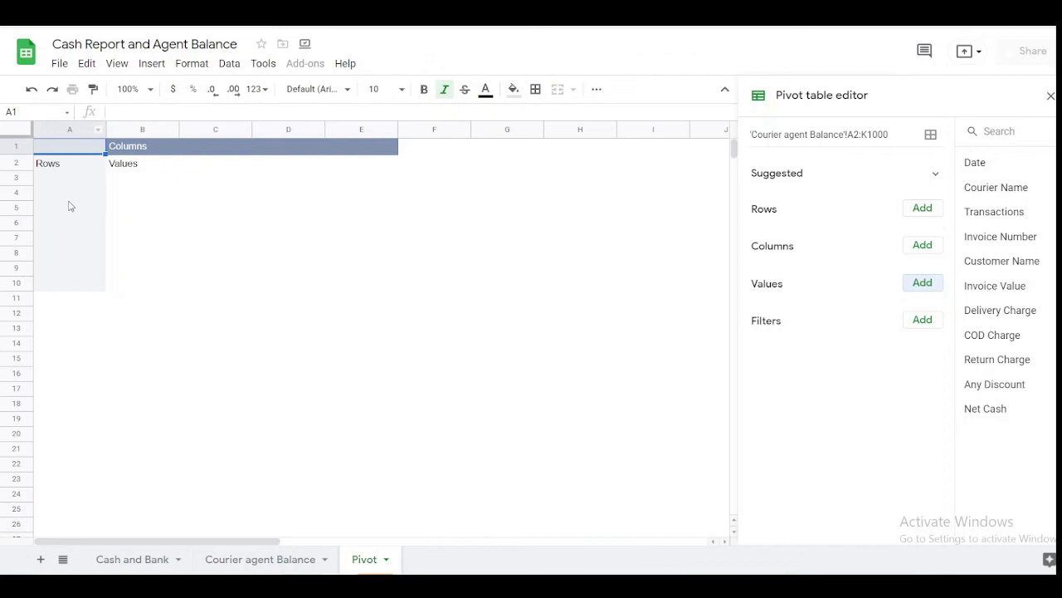
click(926, 212)
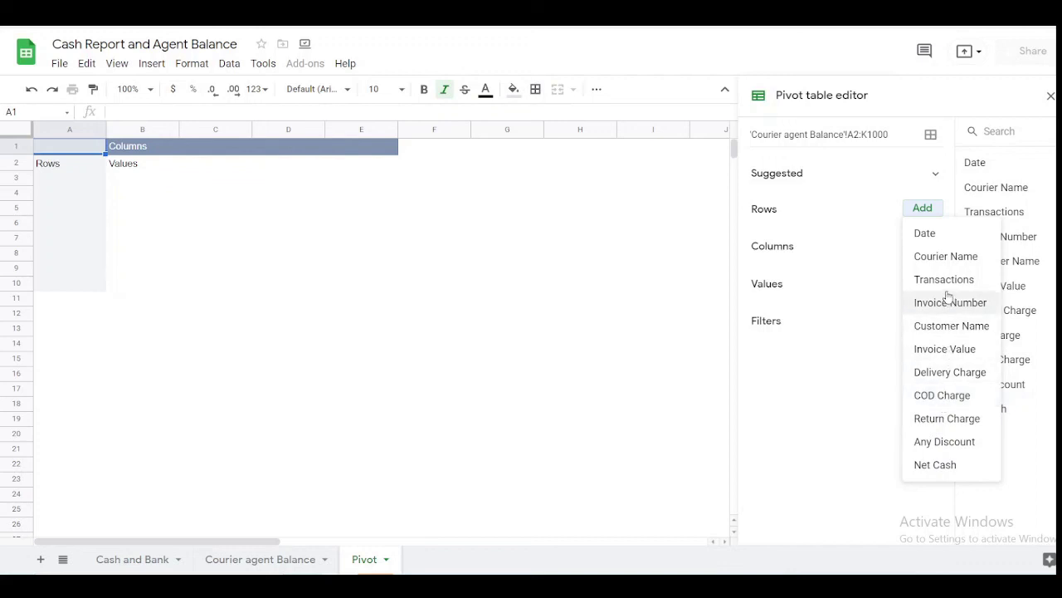
click(945, 257)
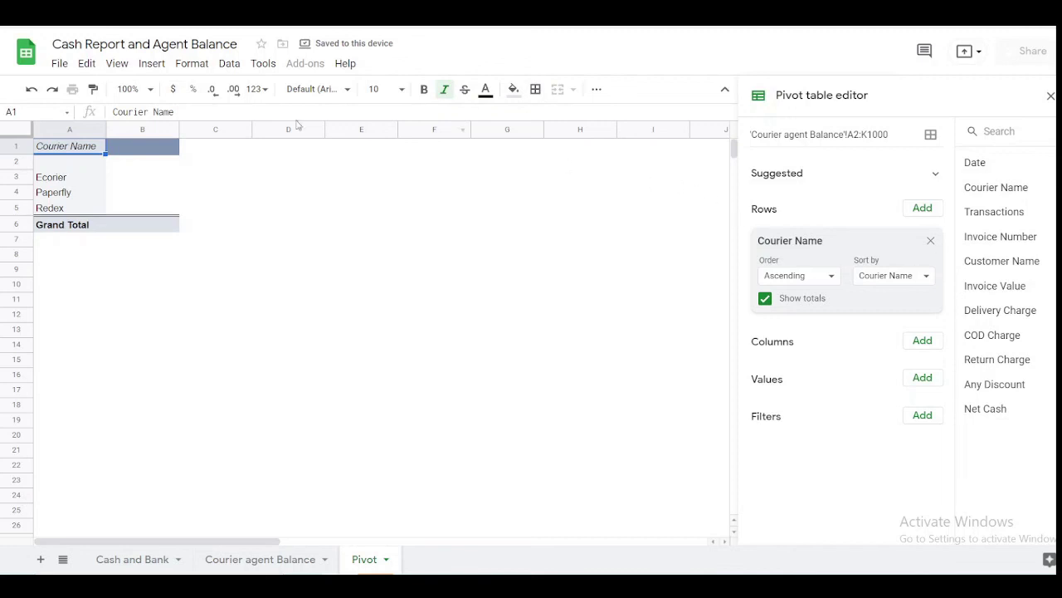
click(156, 197)
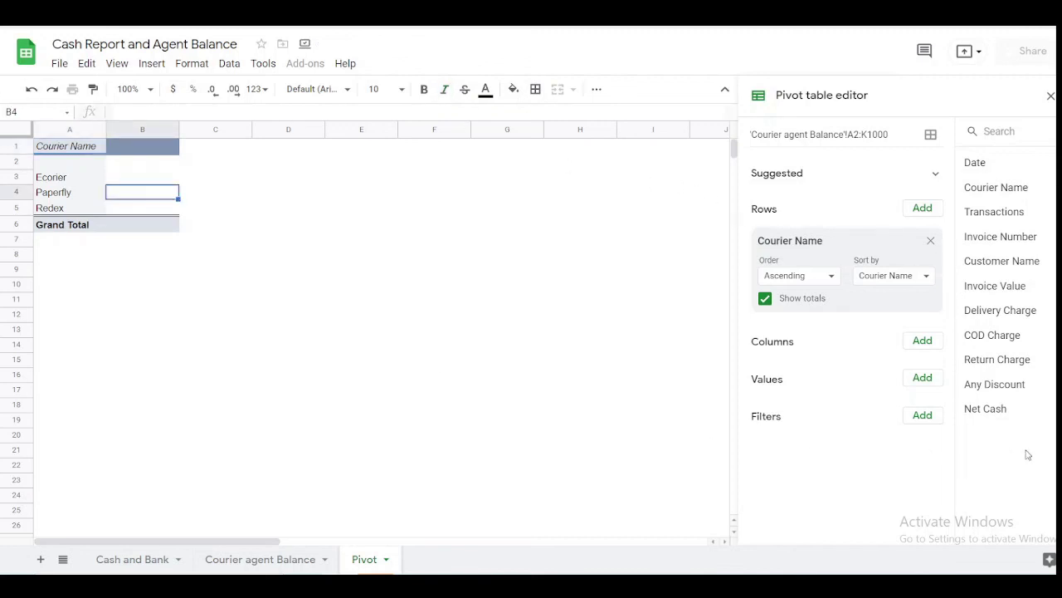
click(921, 378)
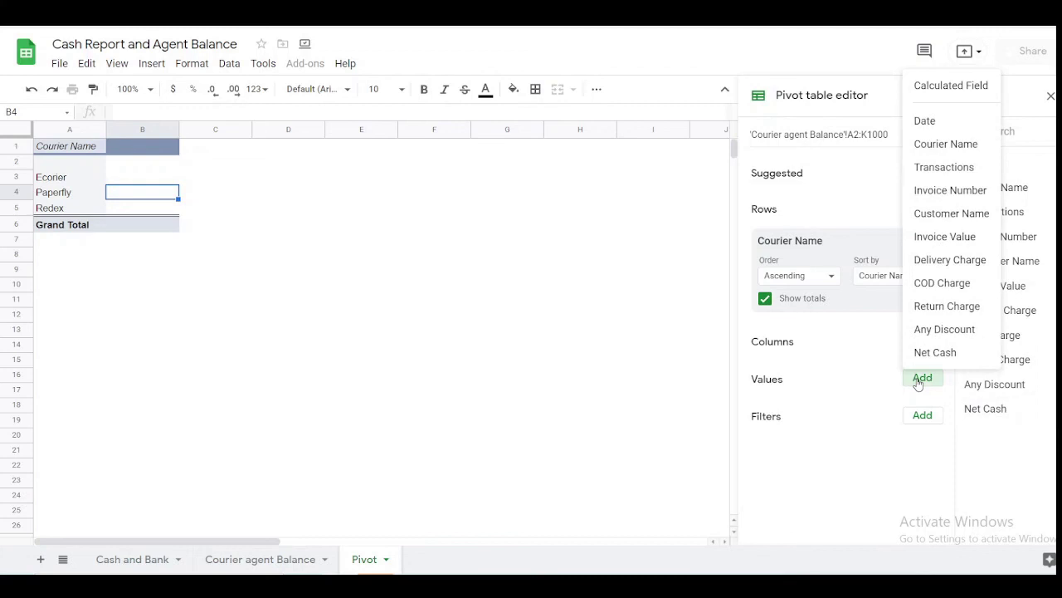
click(957, 242)
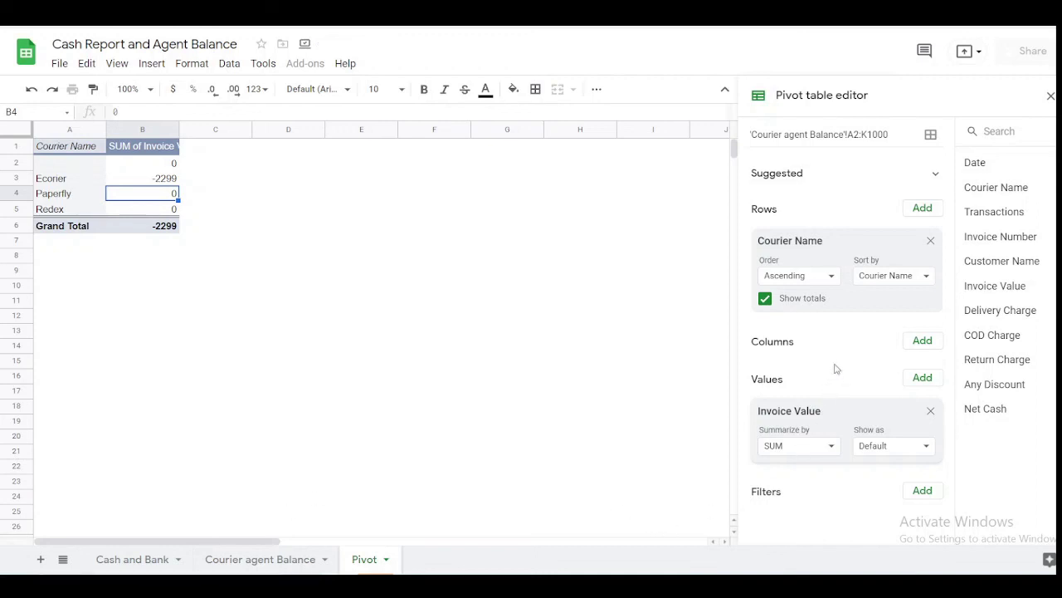
- Briefly try Invoice Number grouping again, restore Courier Name rows, and close the editor
click(930, 282)
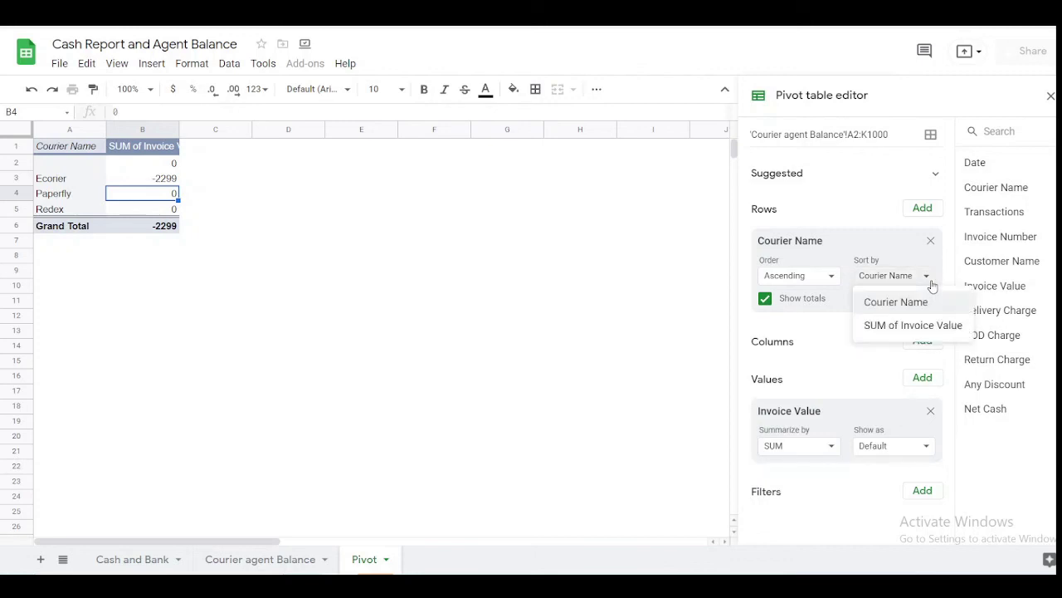
click(930, 240)
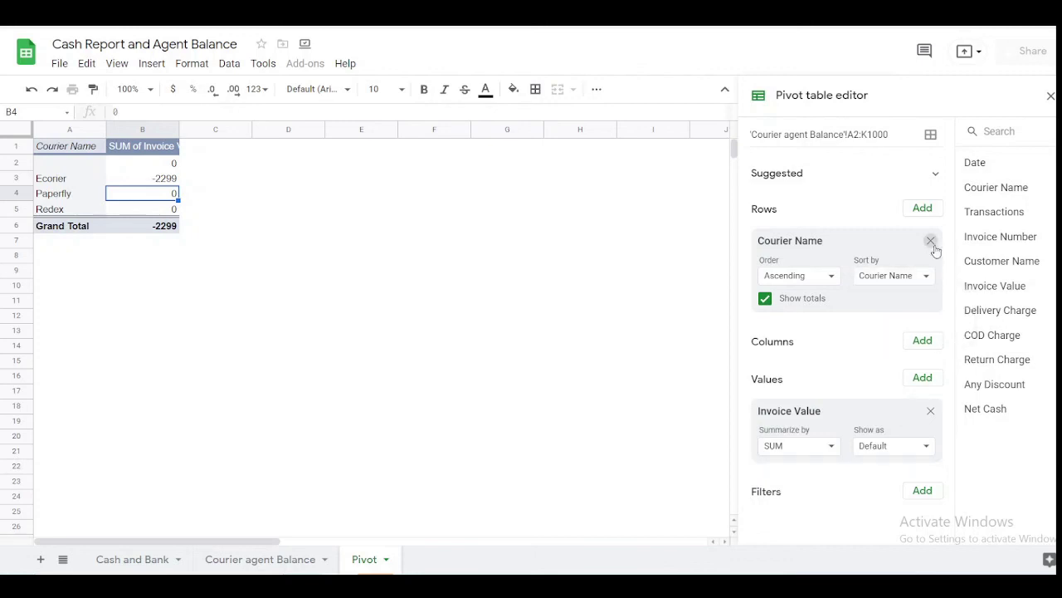
click(931, 241)
click(929, 214)
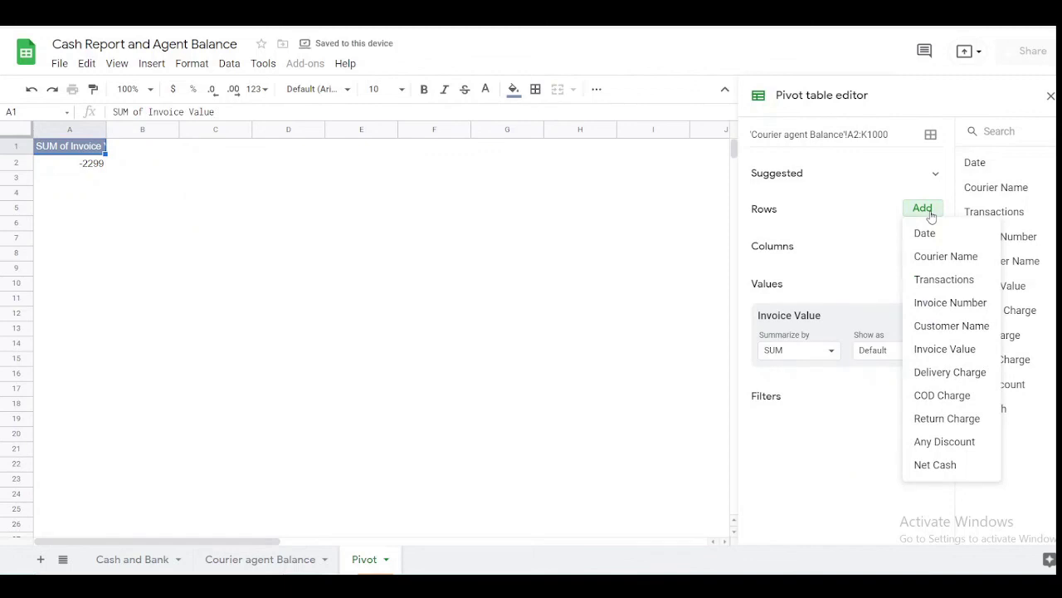
click(944, 303)
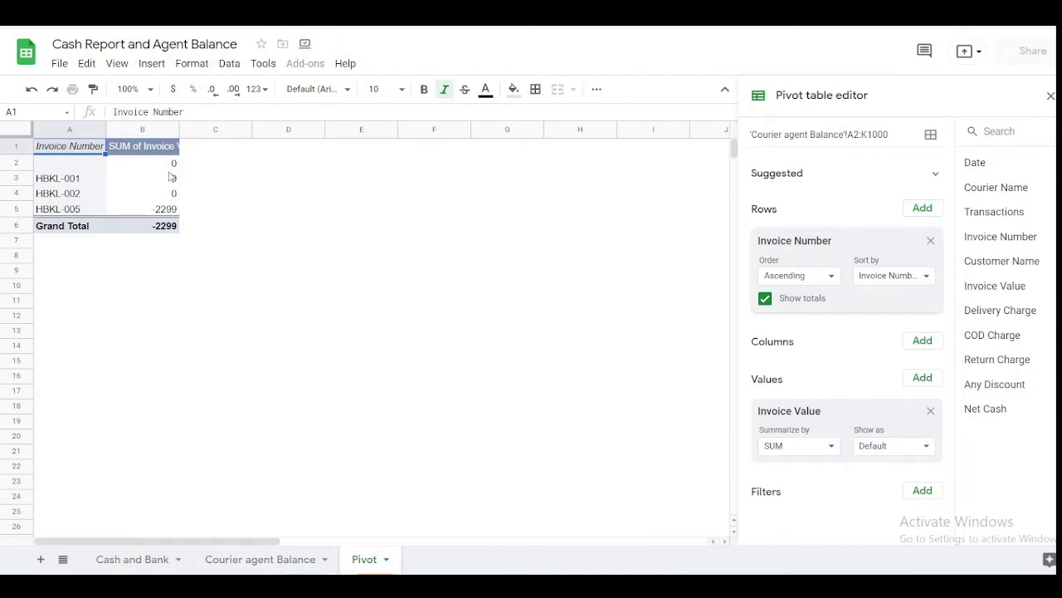
click(930, 242)
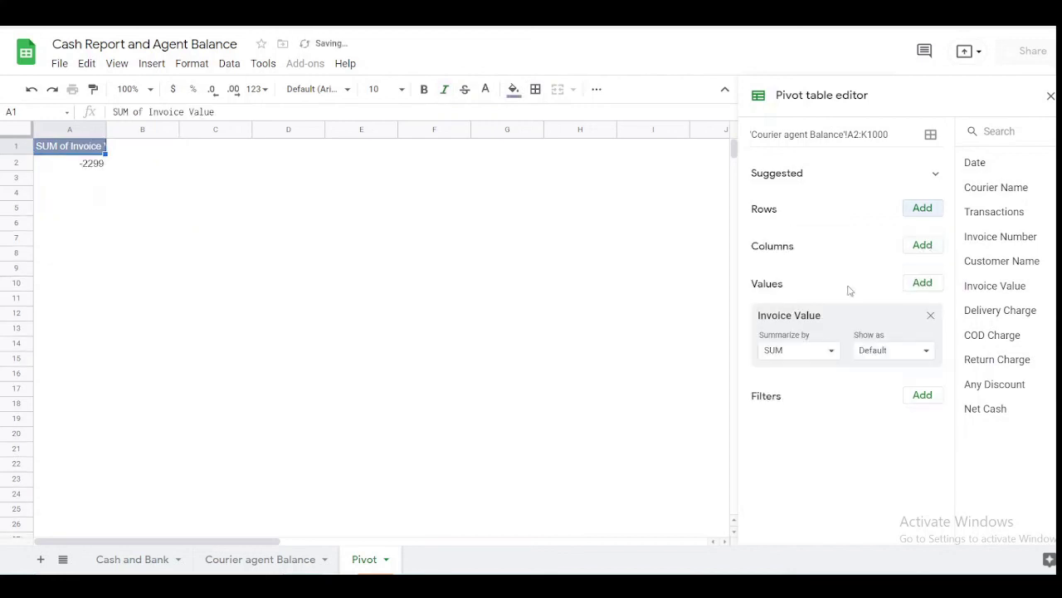
click(922, 209)
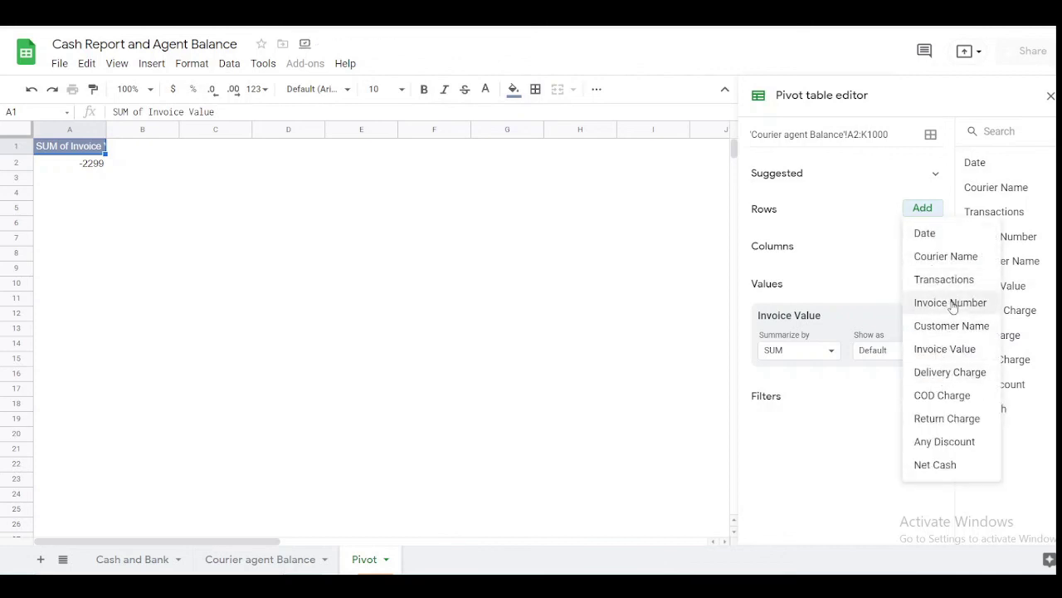
click(954, 255)
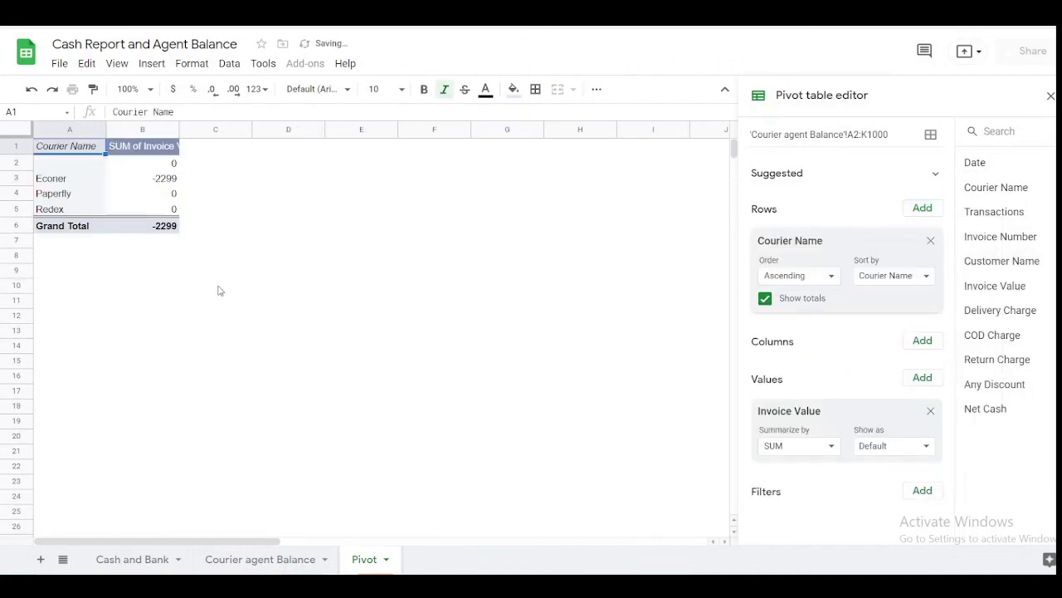
click(249, 243)
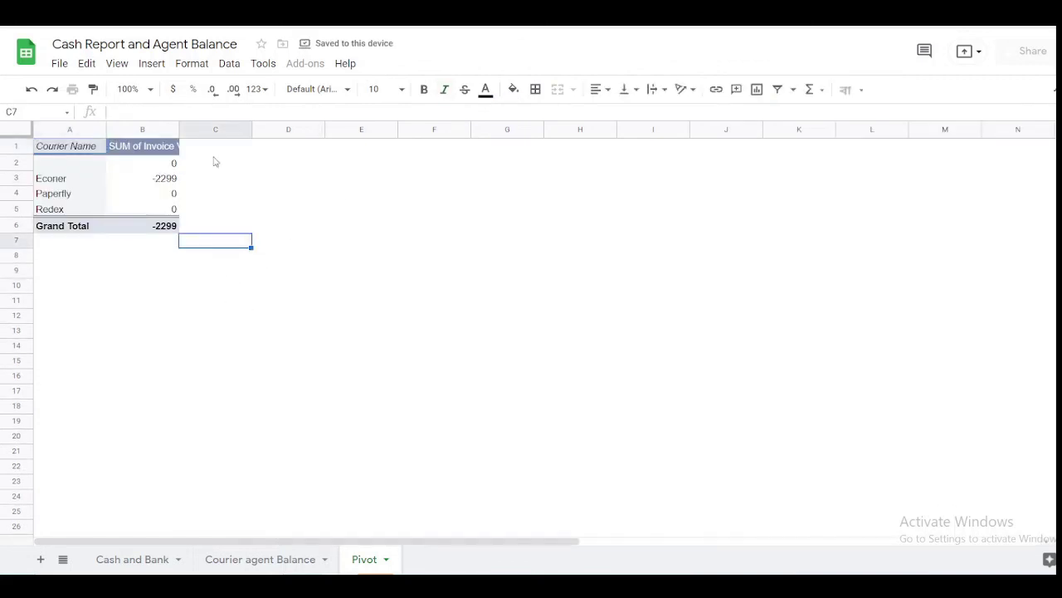
- Reopen and close the pivot editor, dismiss the Wi-Fi list, then switch to the Cash and Bank ledger
click(152, 192)
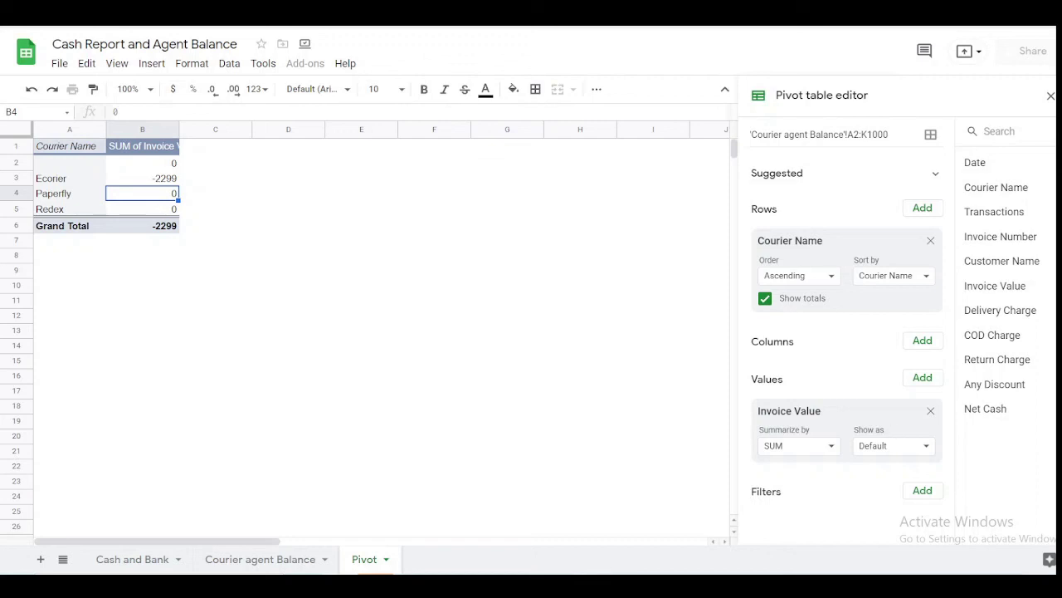
click(1009, 586)
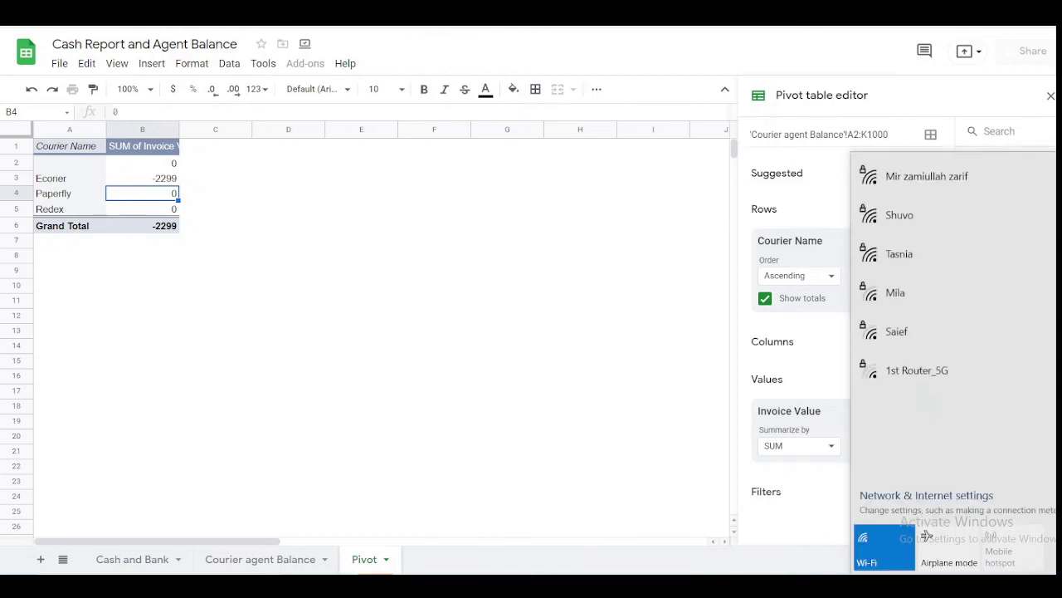
click(487, 316)
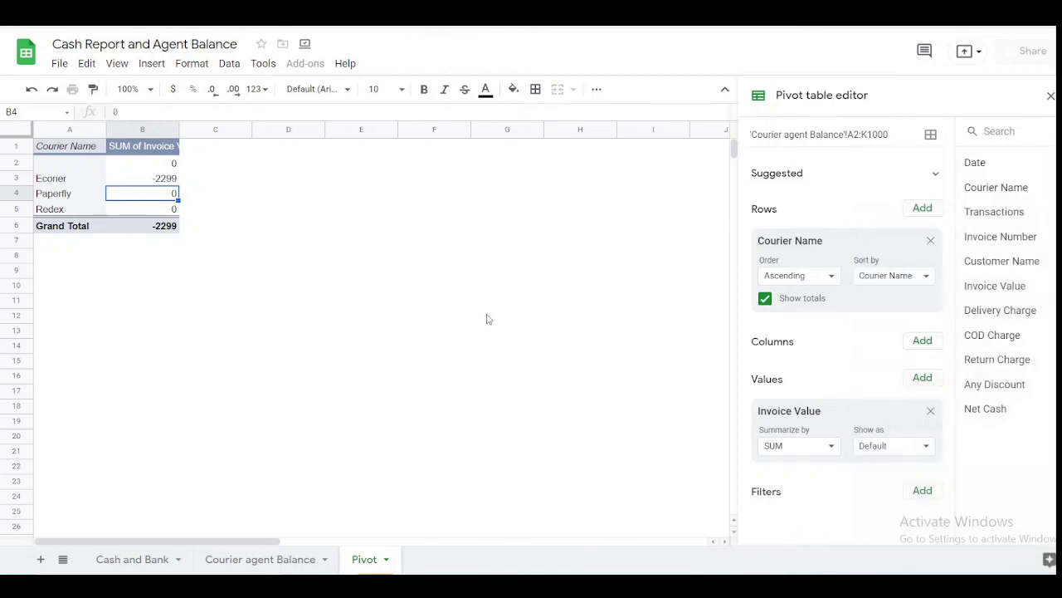
click(488, 317)
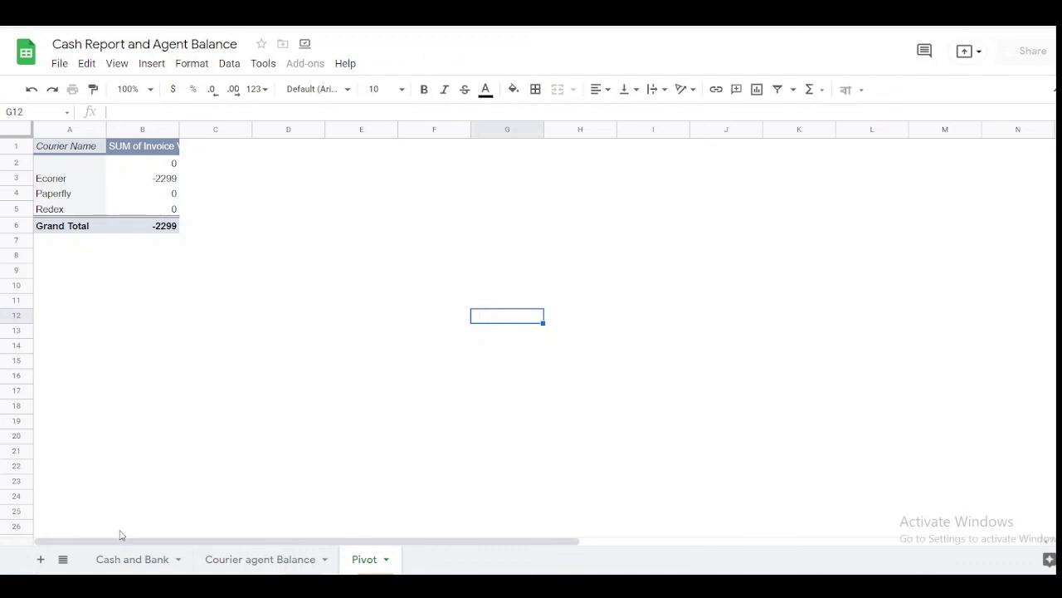
click(149, 561)
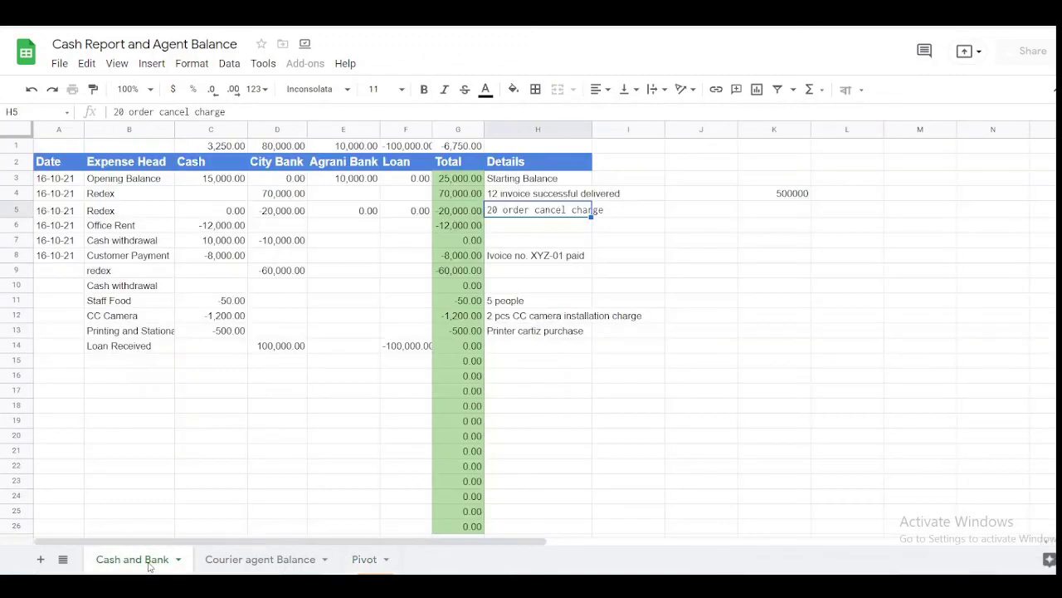